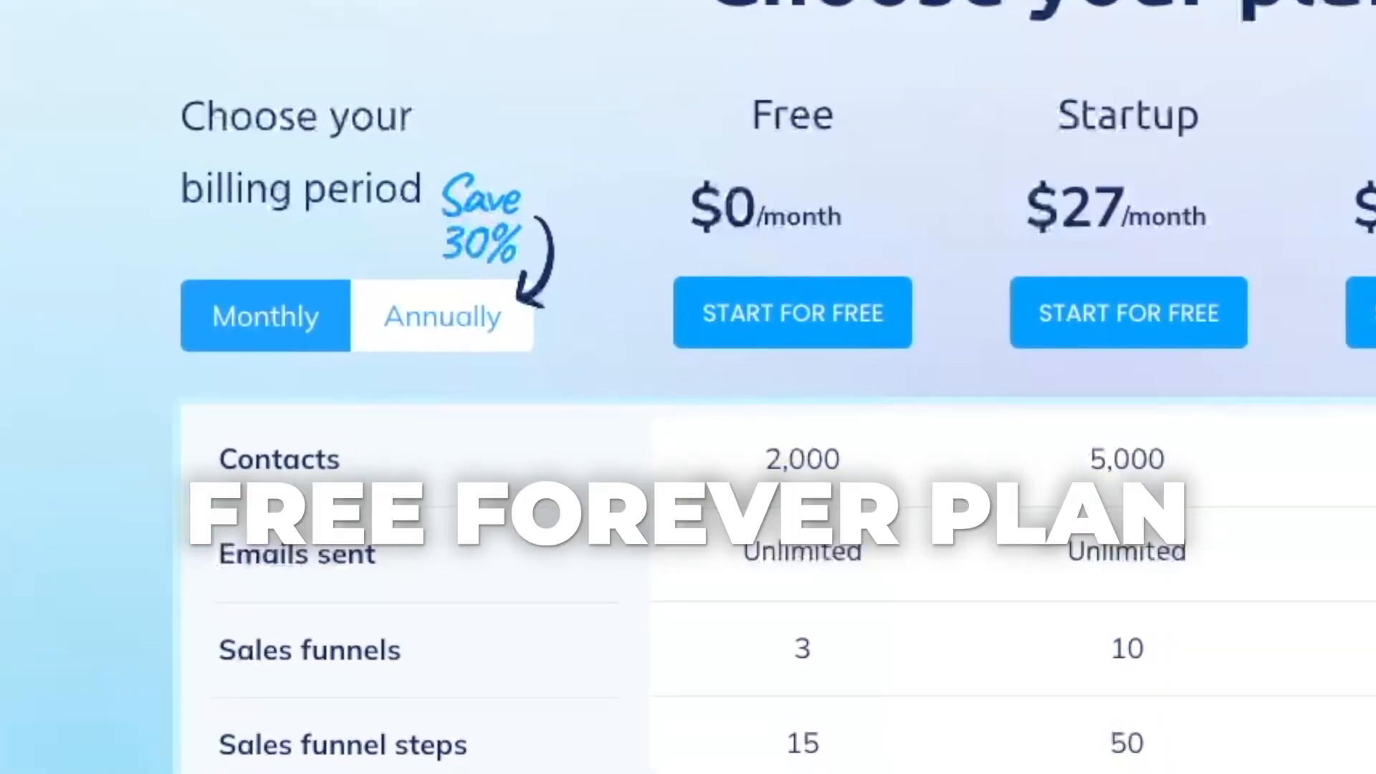
drag(739, 110, 850, 203)
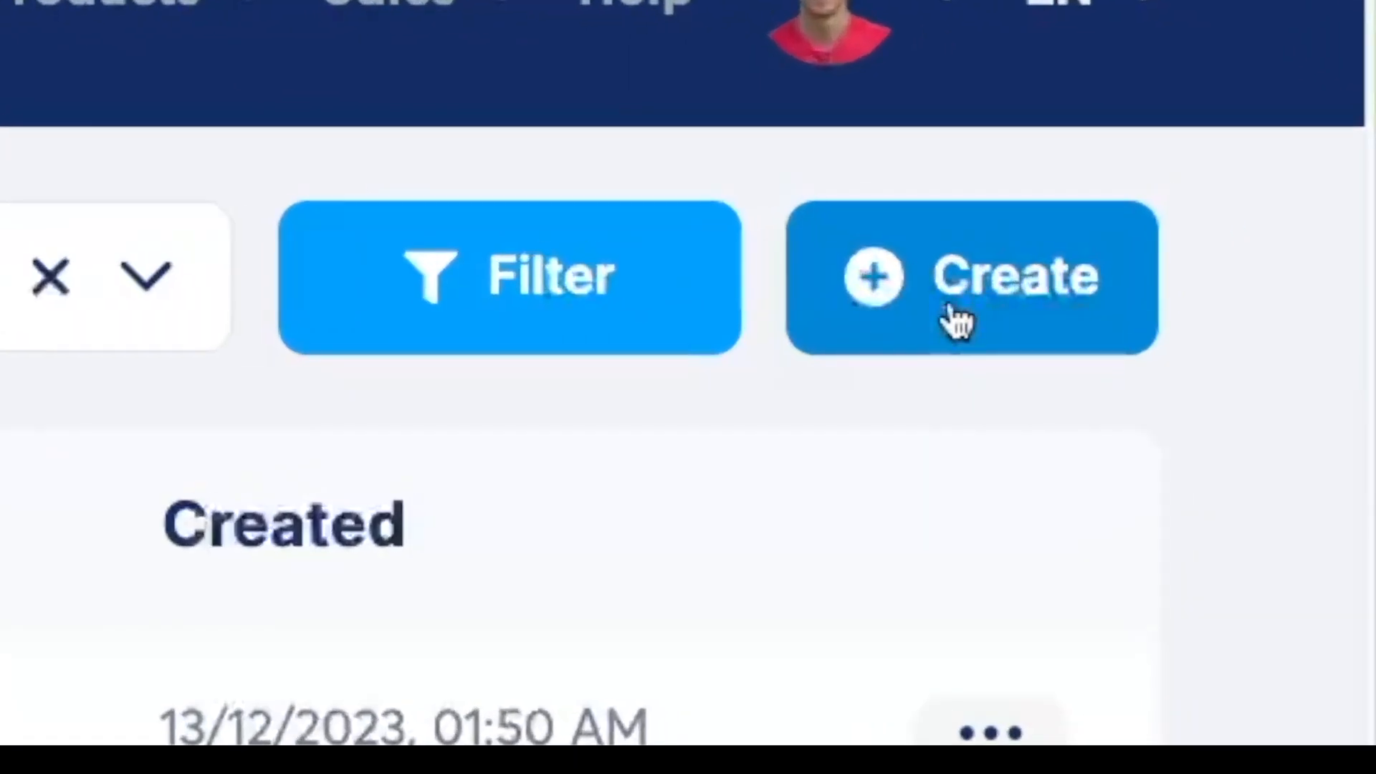
Create a funnel named "Grow Confidence" Course with the Sell goal and U.S. Dollar as the currency.
click(953, 315)
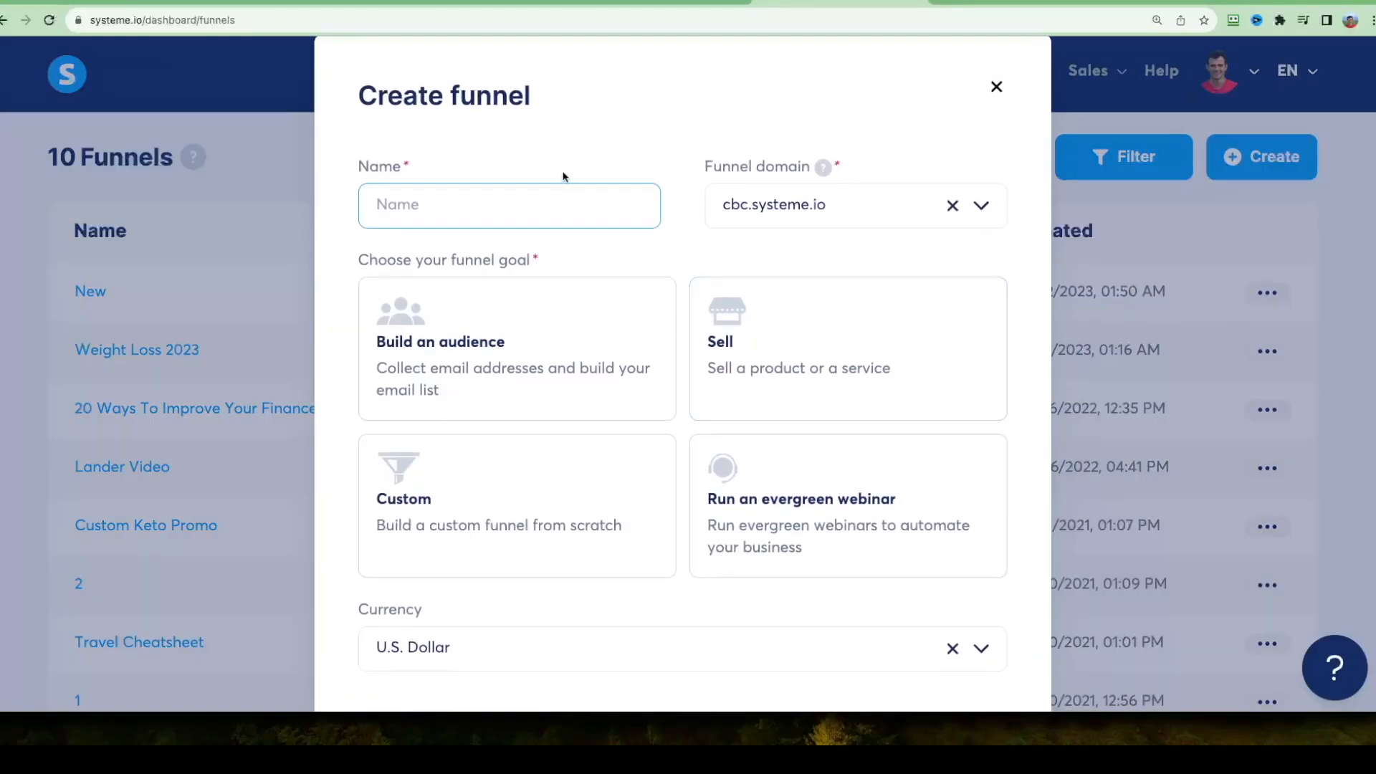
text("Grow Confidence" Course)
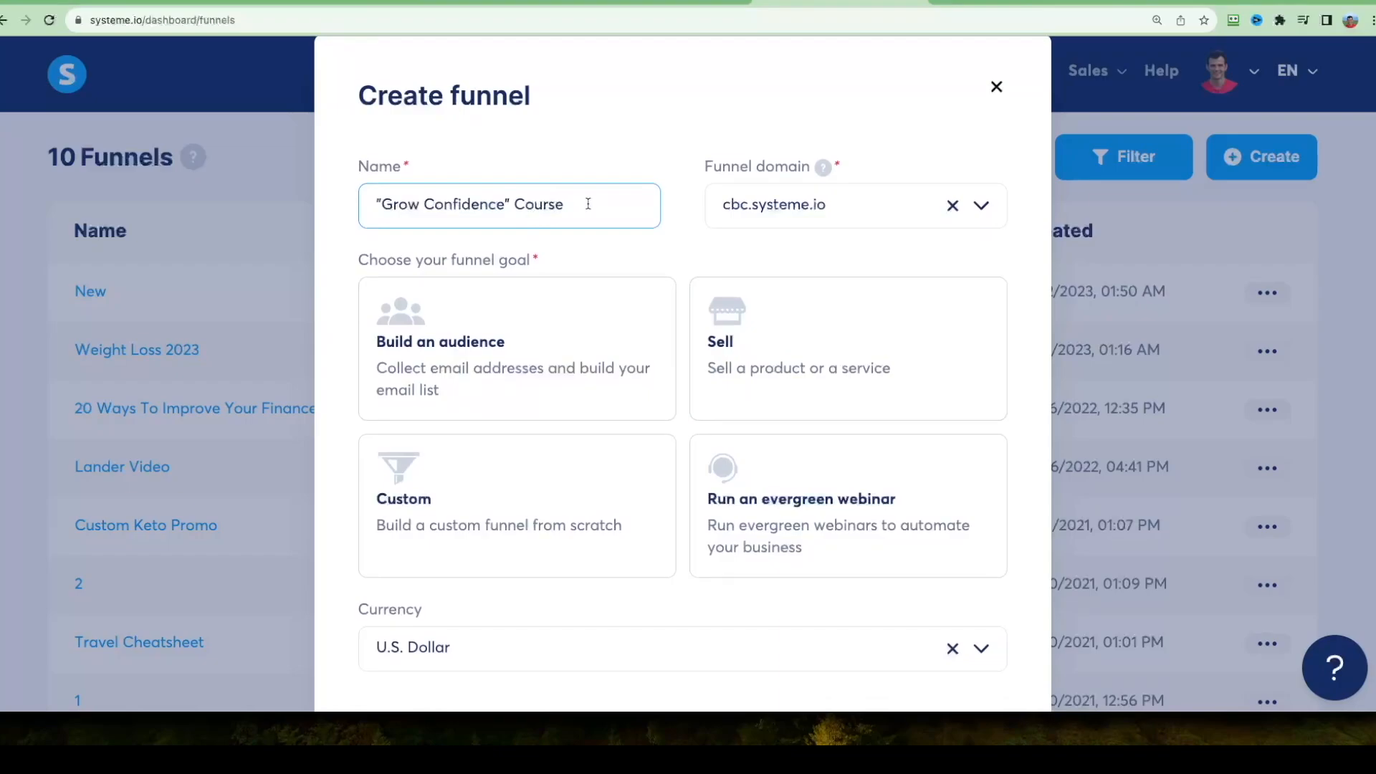
scroll(584, 194, down, 3)
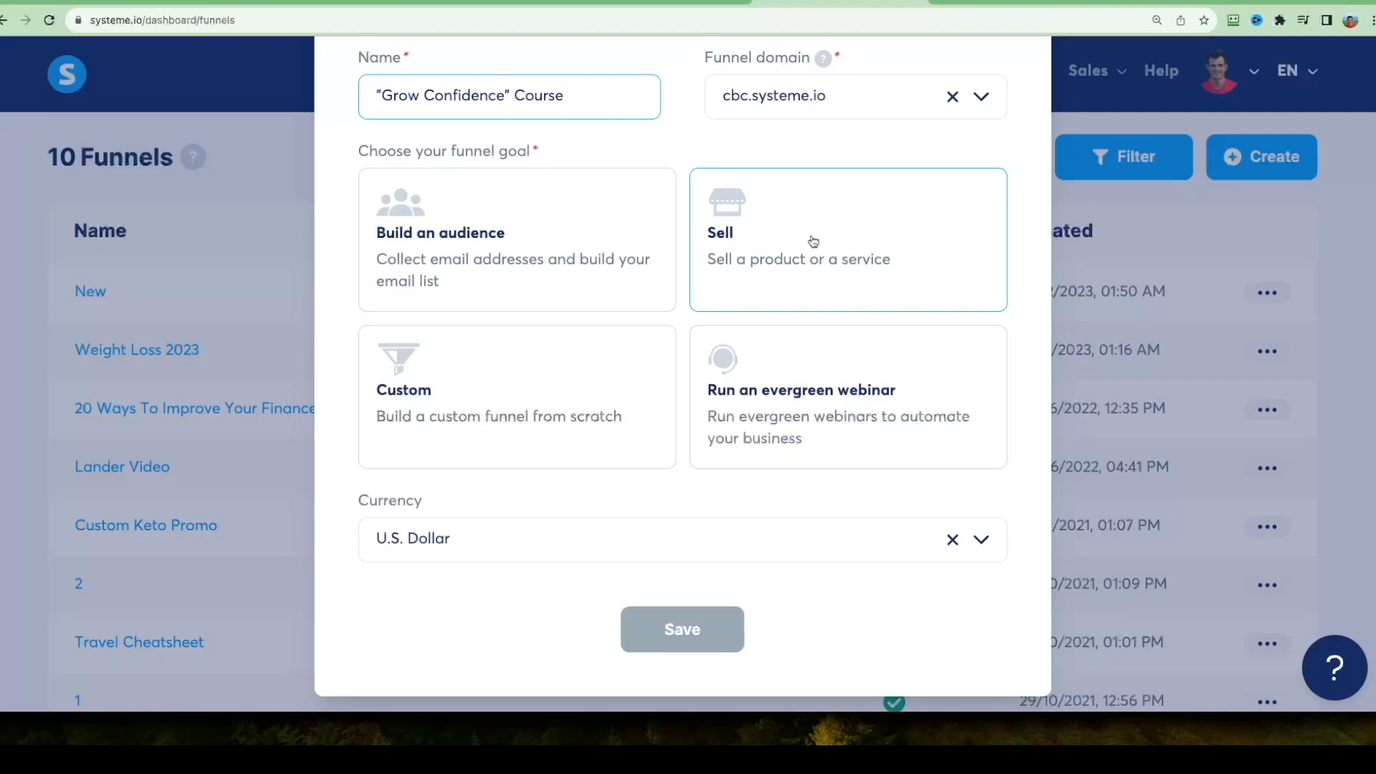
click(789, 246)
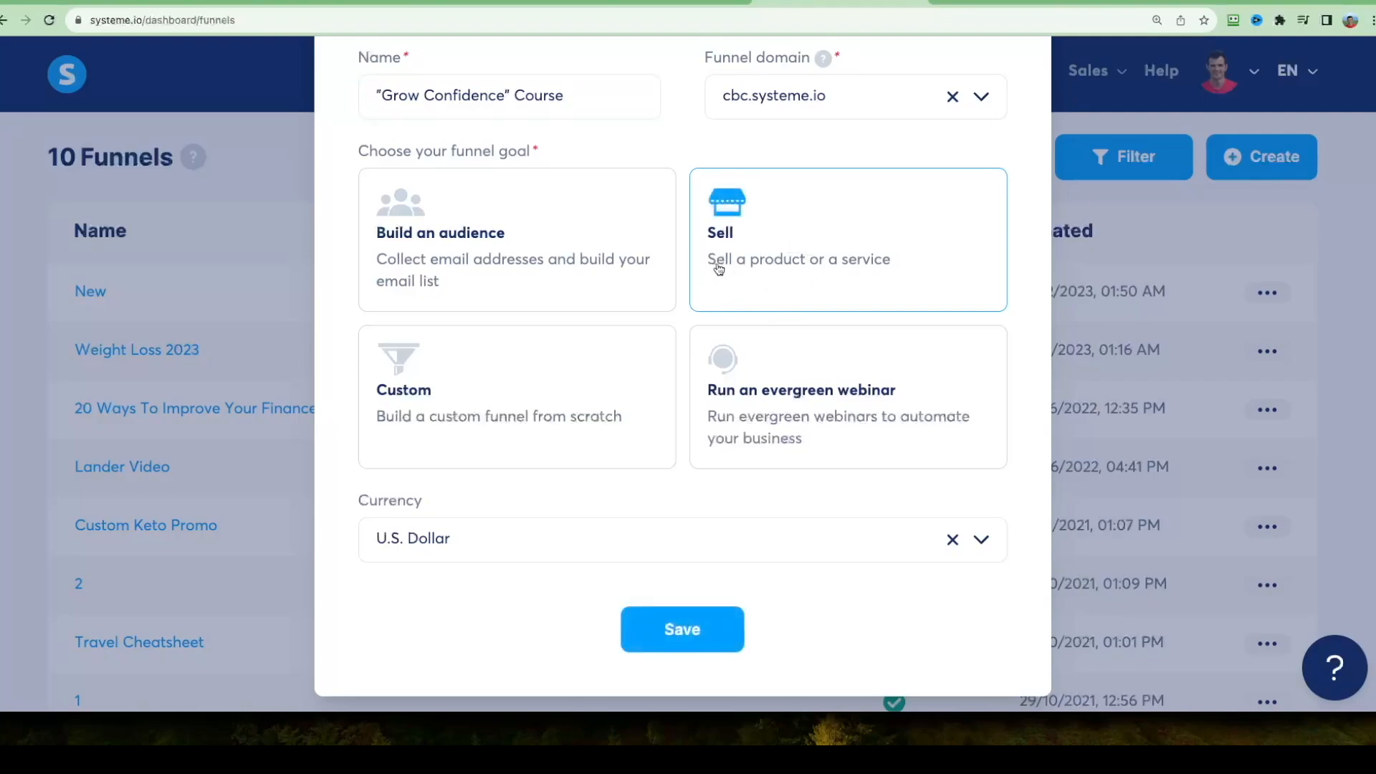
scroll(1019, 364, down, 1)
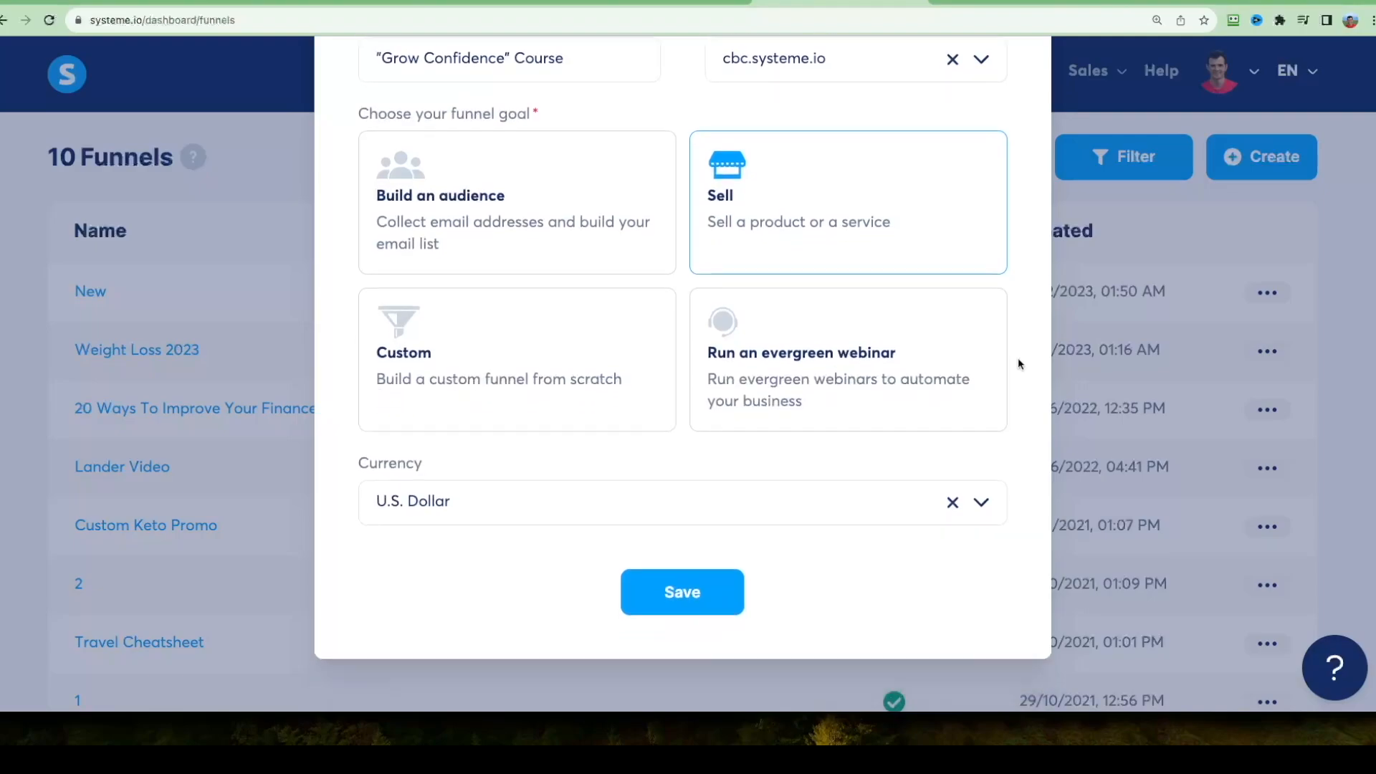
click(593, 509)
click(391, 464)
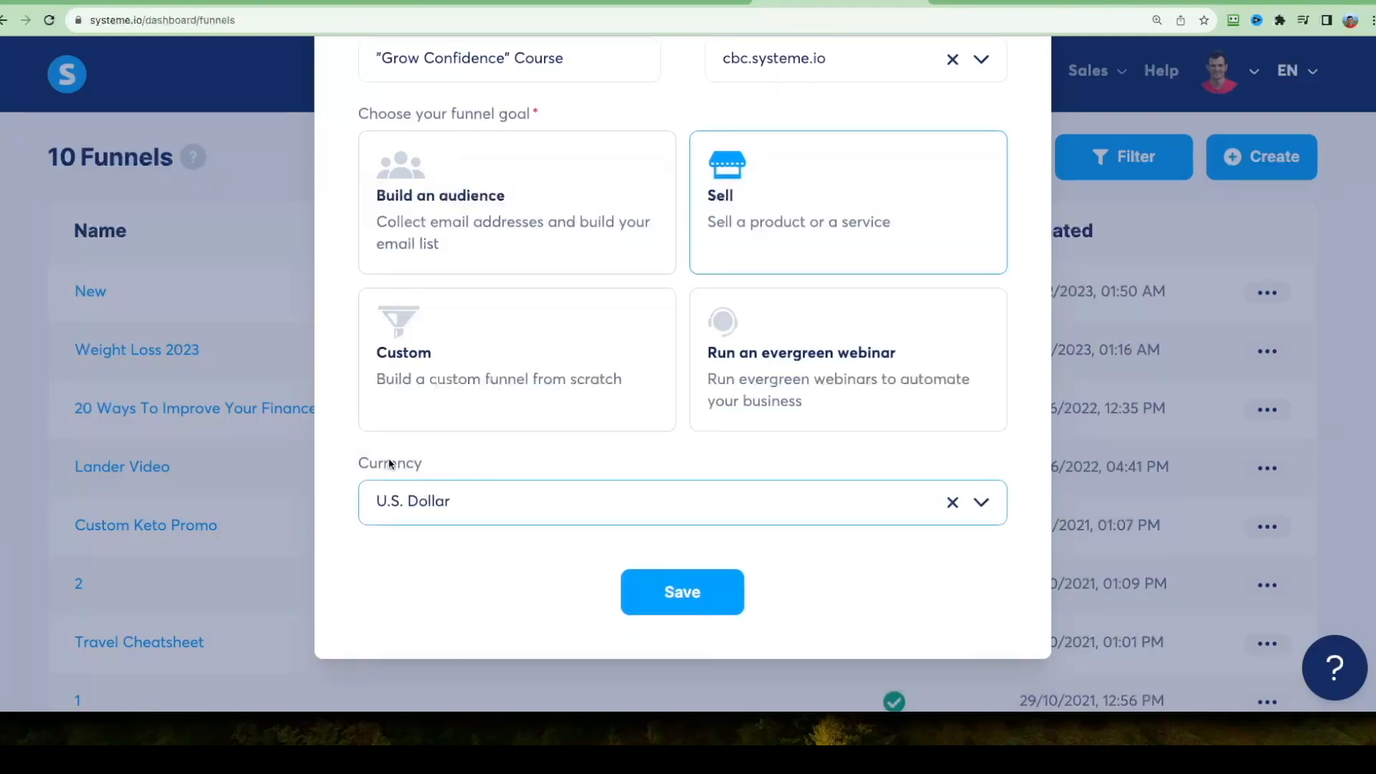
click(671, 591)
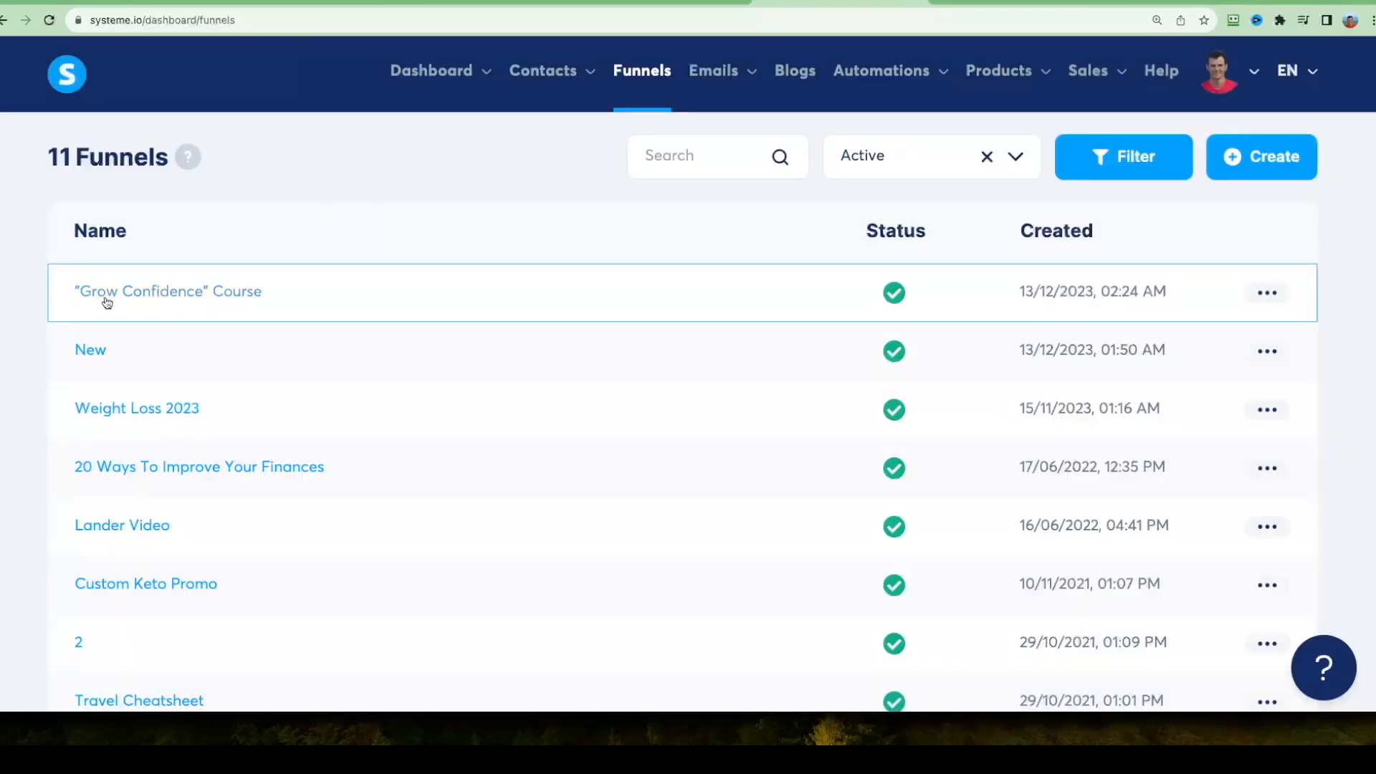
Open the "Grow Confidence" Course funnel and set up a new step named Optin Page with the type Squeeze page.
click(175, 301)
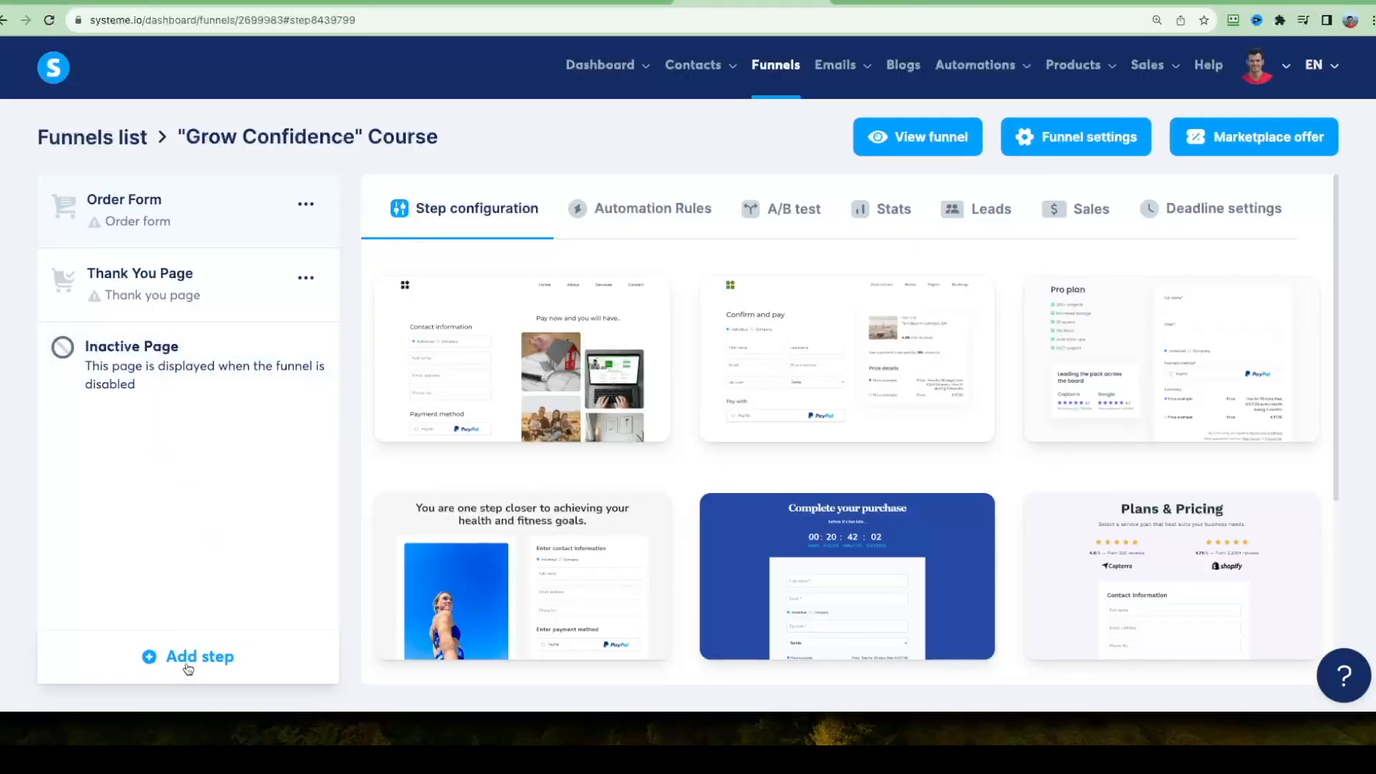
click(188, 669)
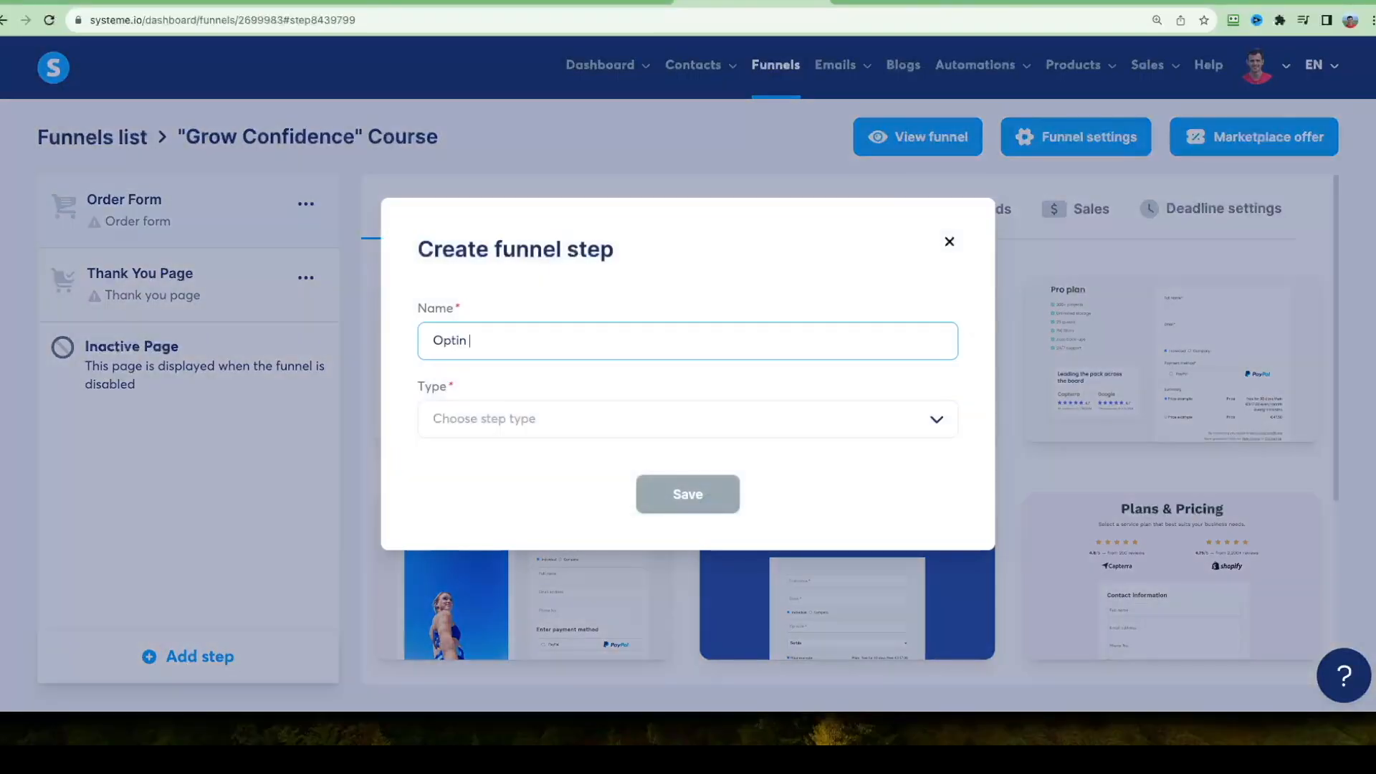
click(492, 417)
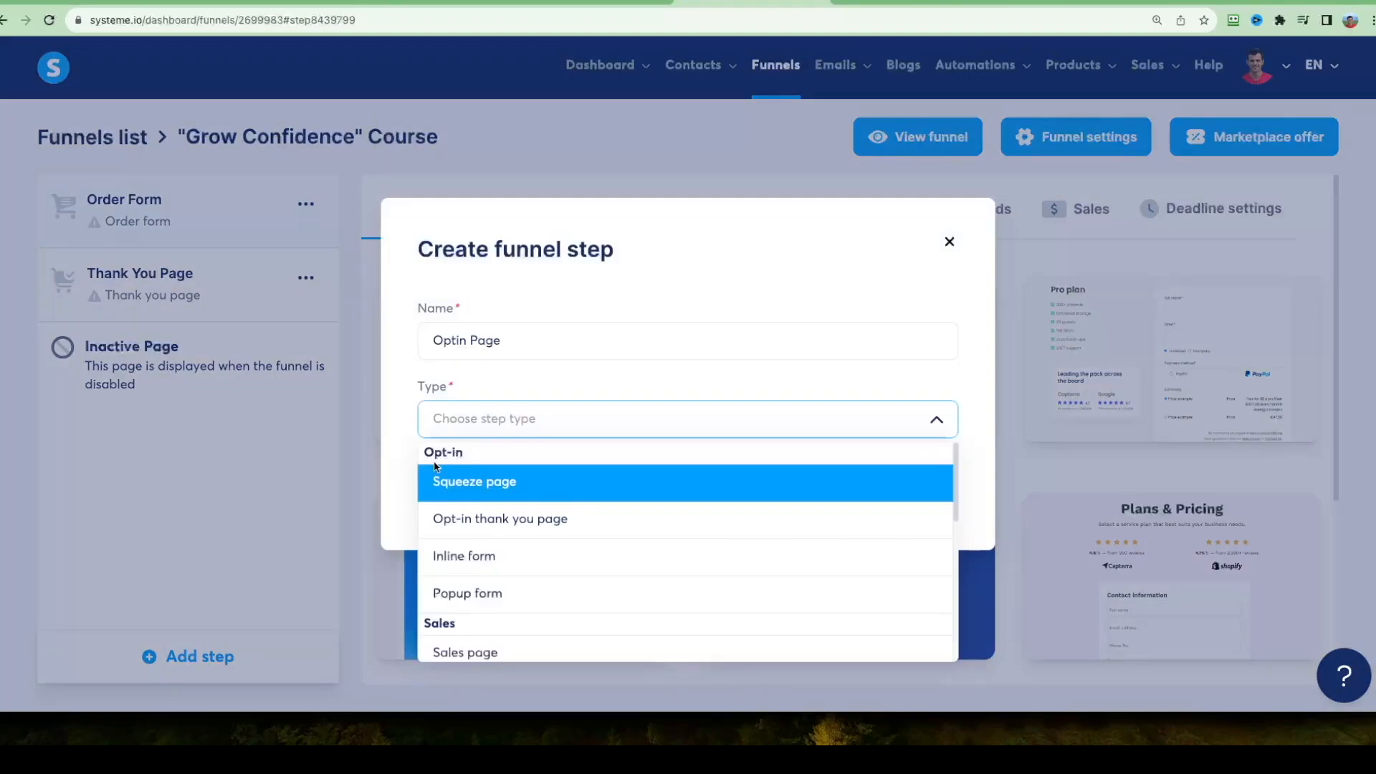
click(573, 487)
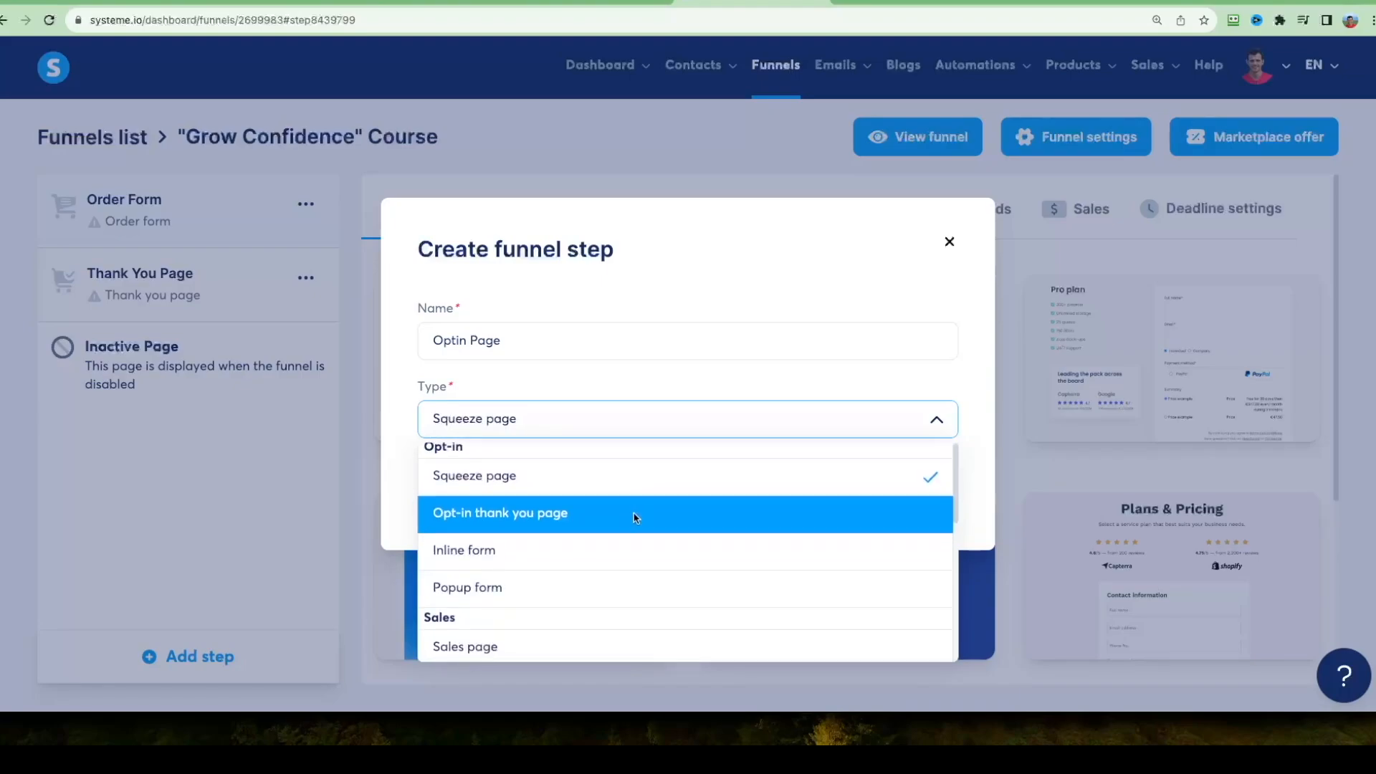
Examine the funnel step types on offer, from the opt-in and sales pages to the webinar and miscellaneous ones.
scroll(635, 514, down, 1)
scroll(642, 497, down, 1)
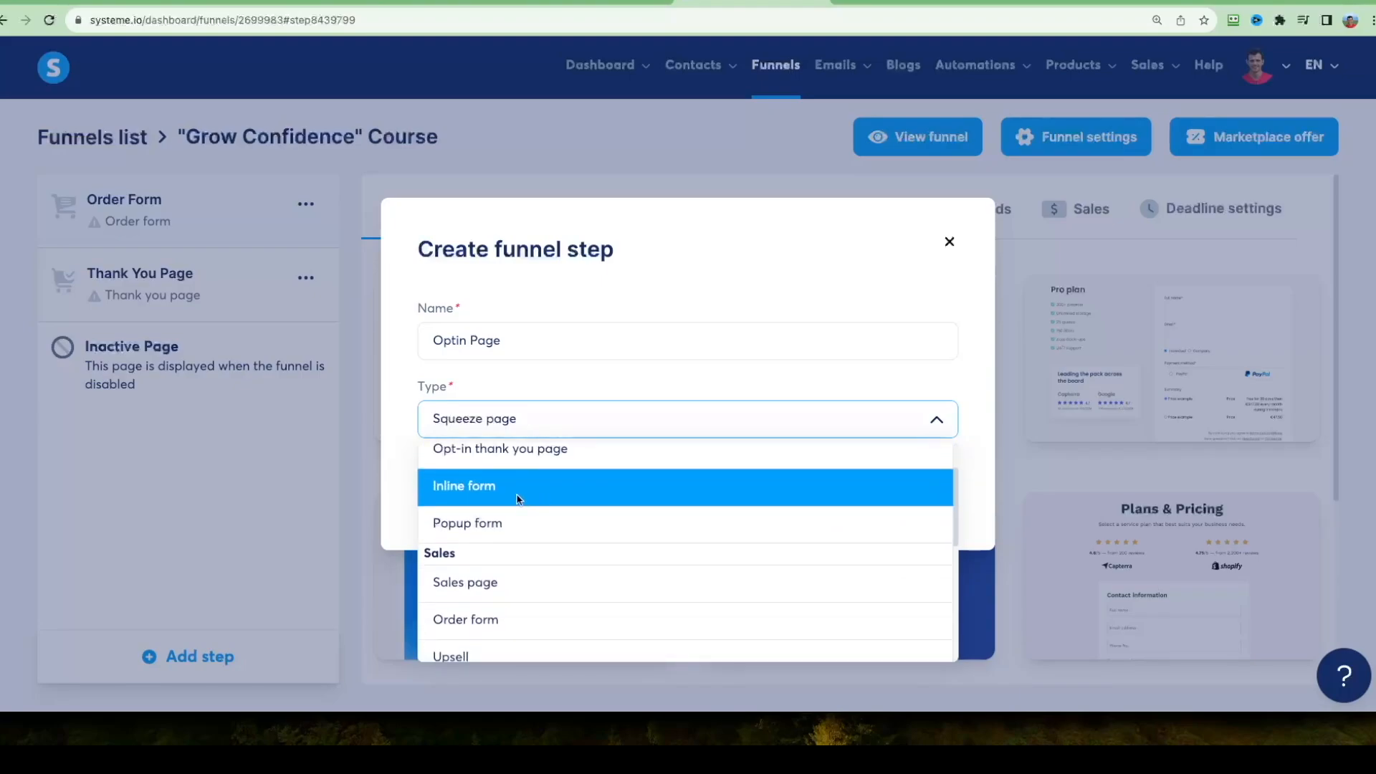
right_click(567, 511)
key(Escape)
scroll(566, 563, down, 1)
scroll(442, 506, up, 2)
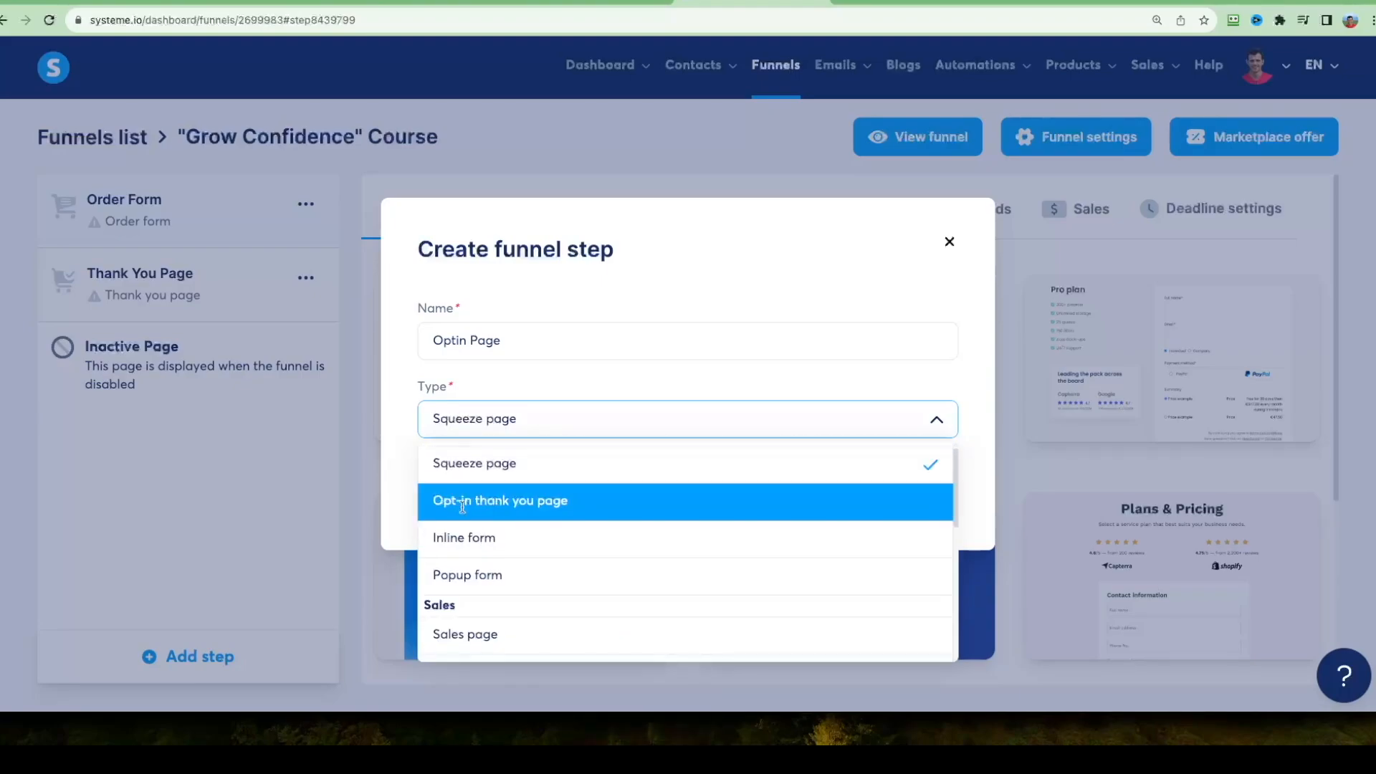
scroll(609, 543, down, 2)
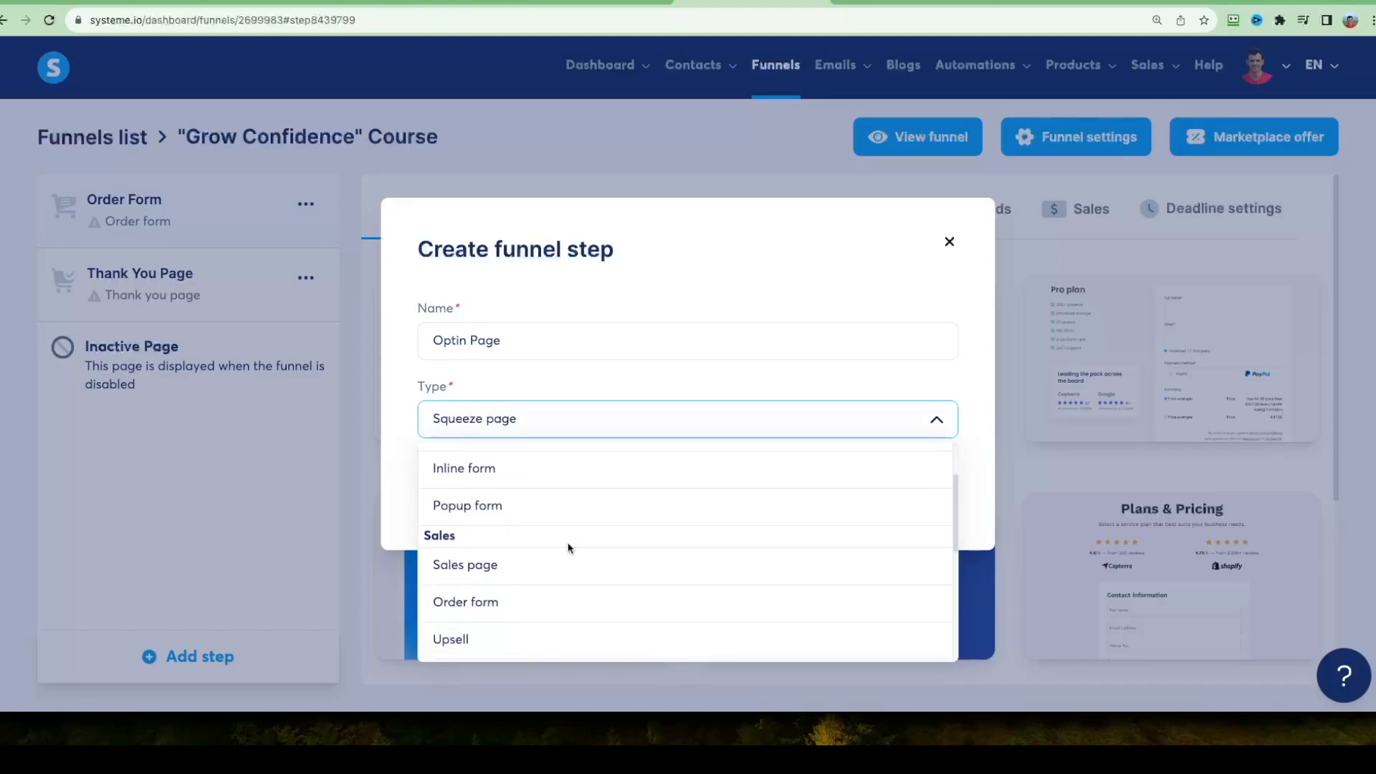
scroll(581, 545, down, 5)
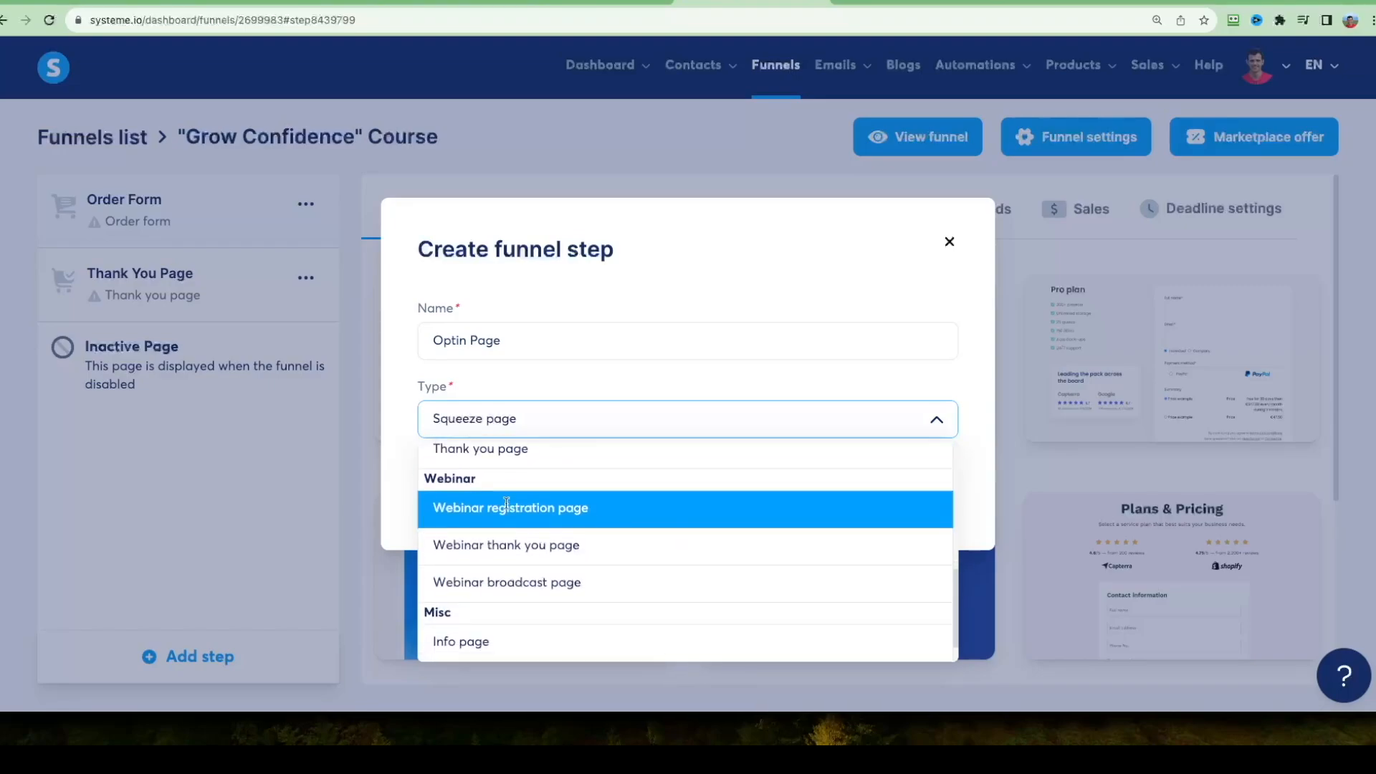
scroll(675, 509, down, 2)
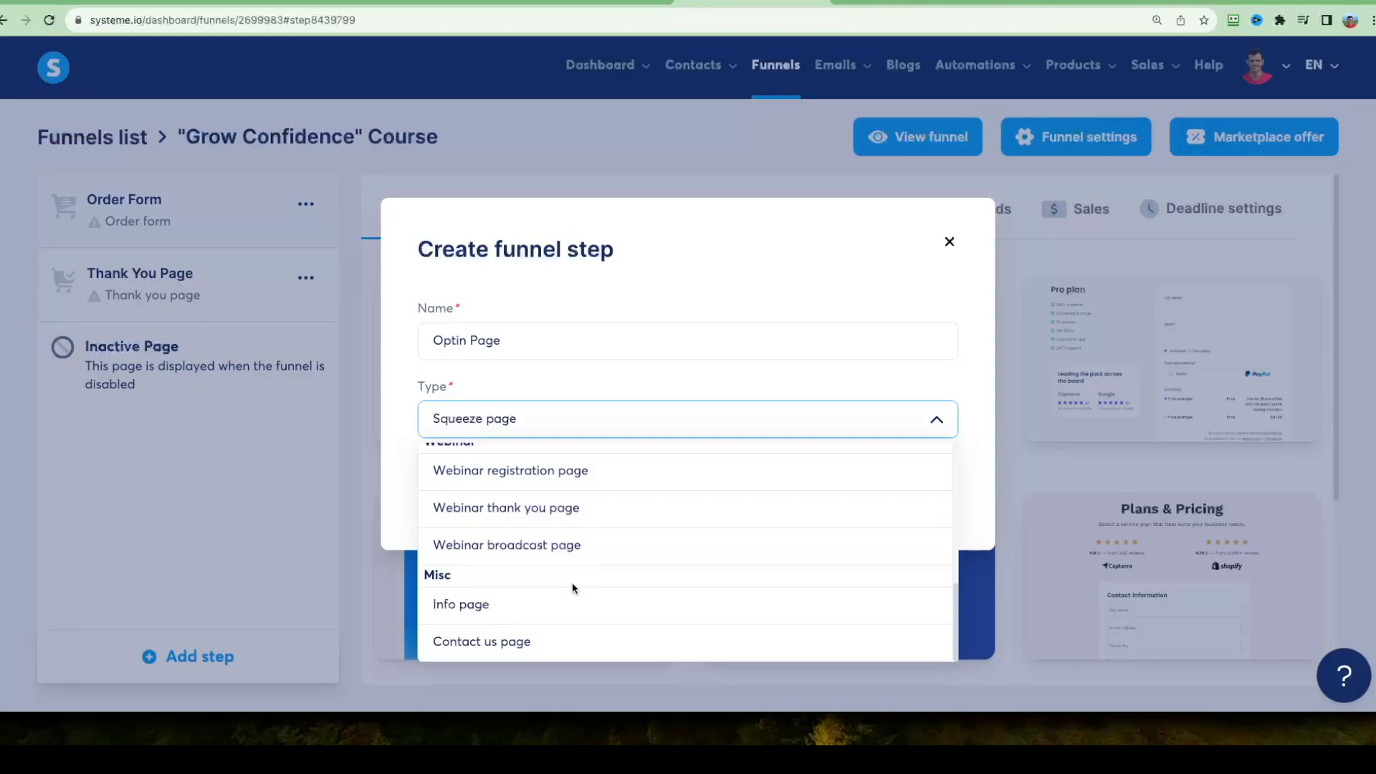
scroll(719, 608, up, 10)
Save the Optin Page step and move it to first place in the funnel, ahead of Order Form.
click(549, 485)
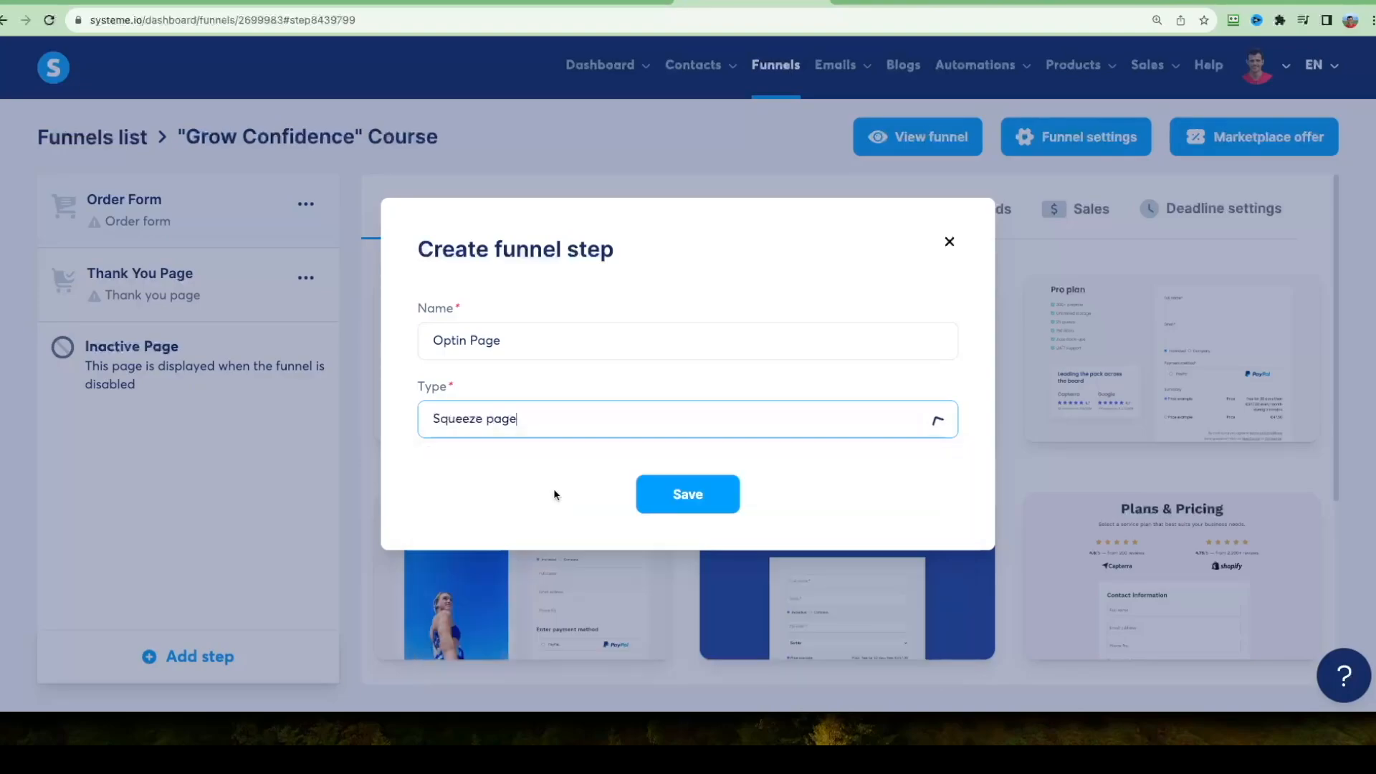
click(672, 494)
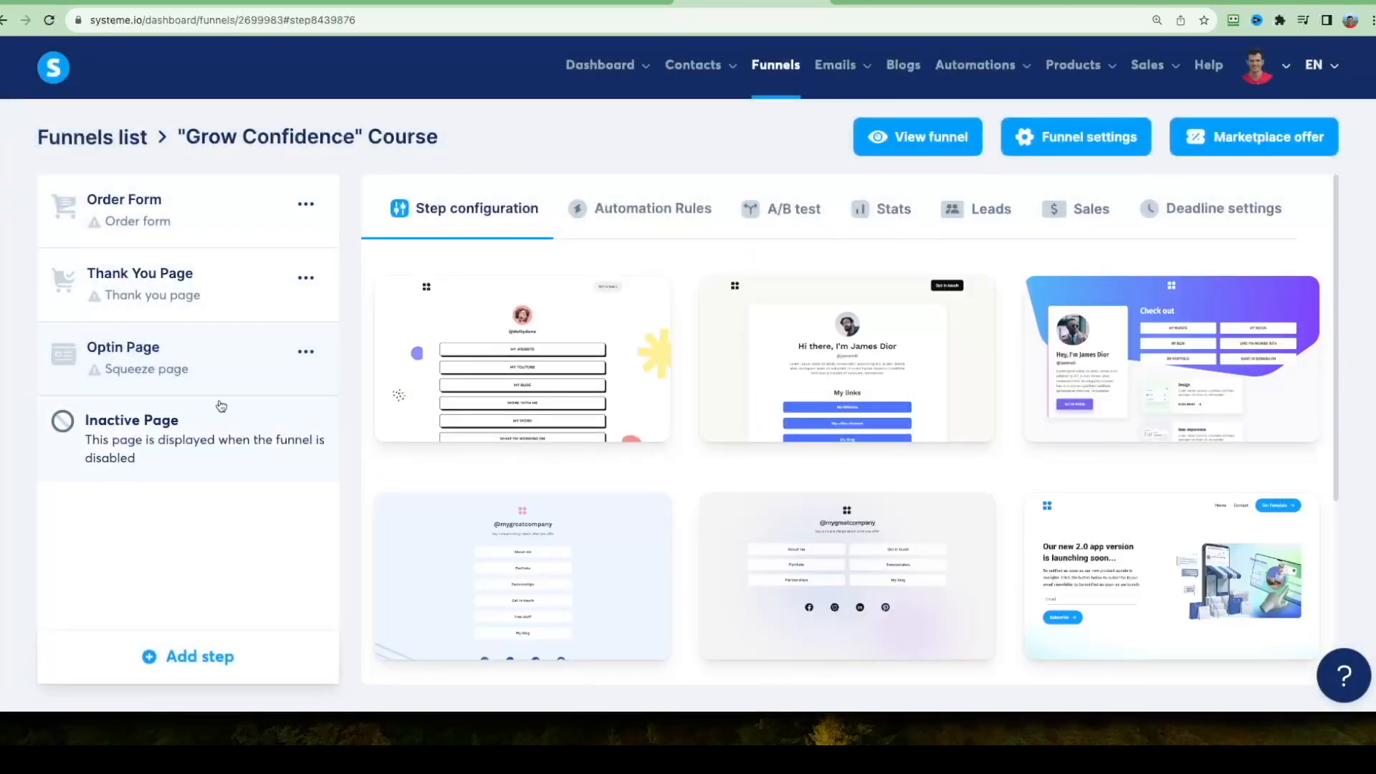
drag(226, 369, 167, 206)
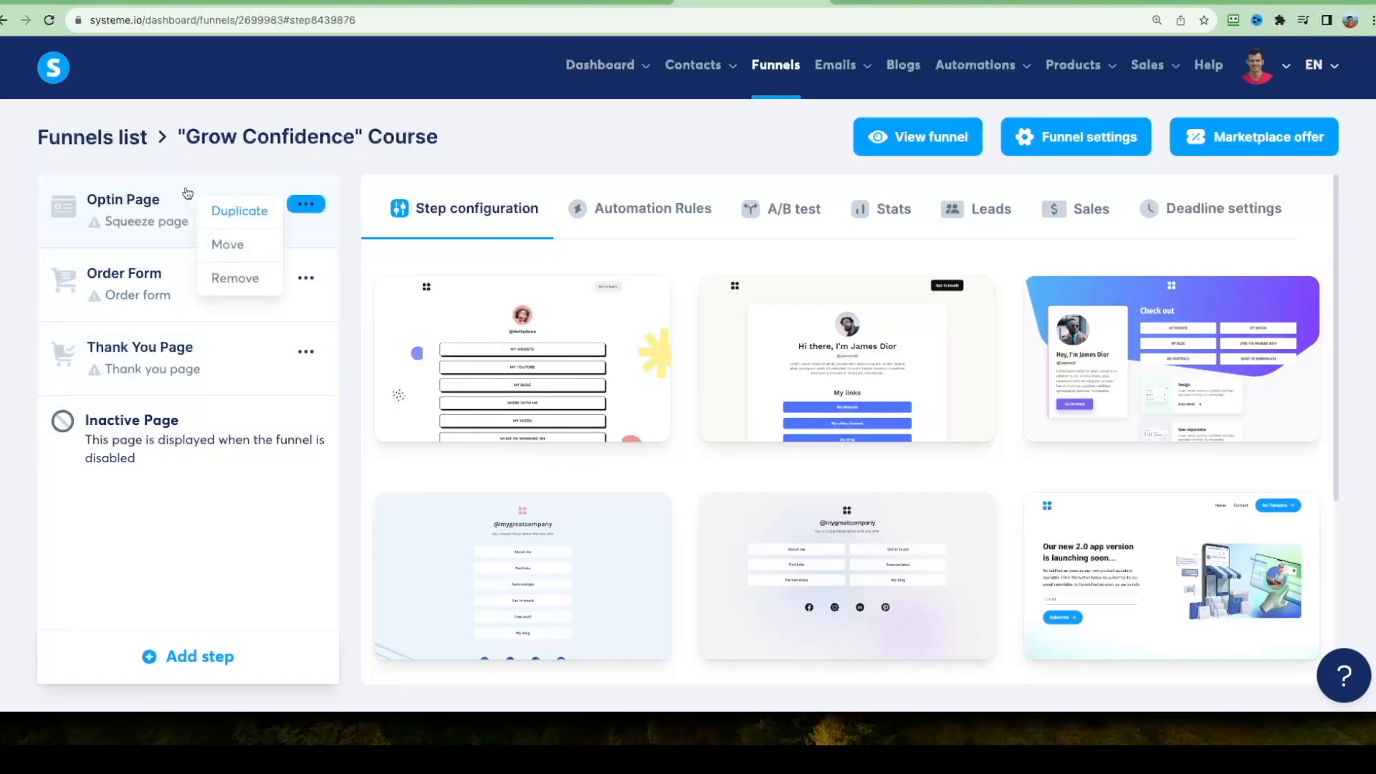
Preview the "Build your business with our product" template and choose it for the Optin Page.
mouse_move(481, 284)
scroll(1311, 236, down, 4)
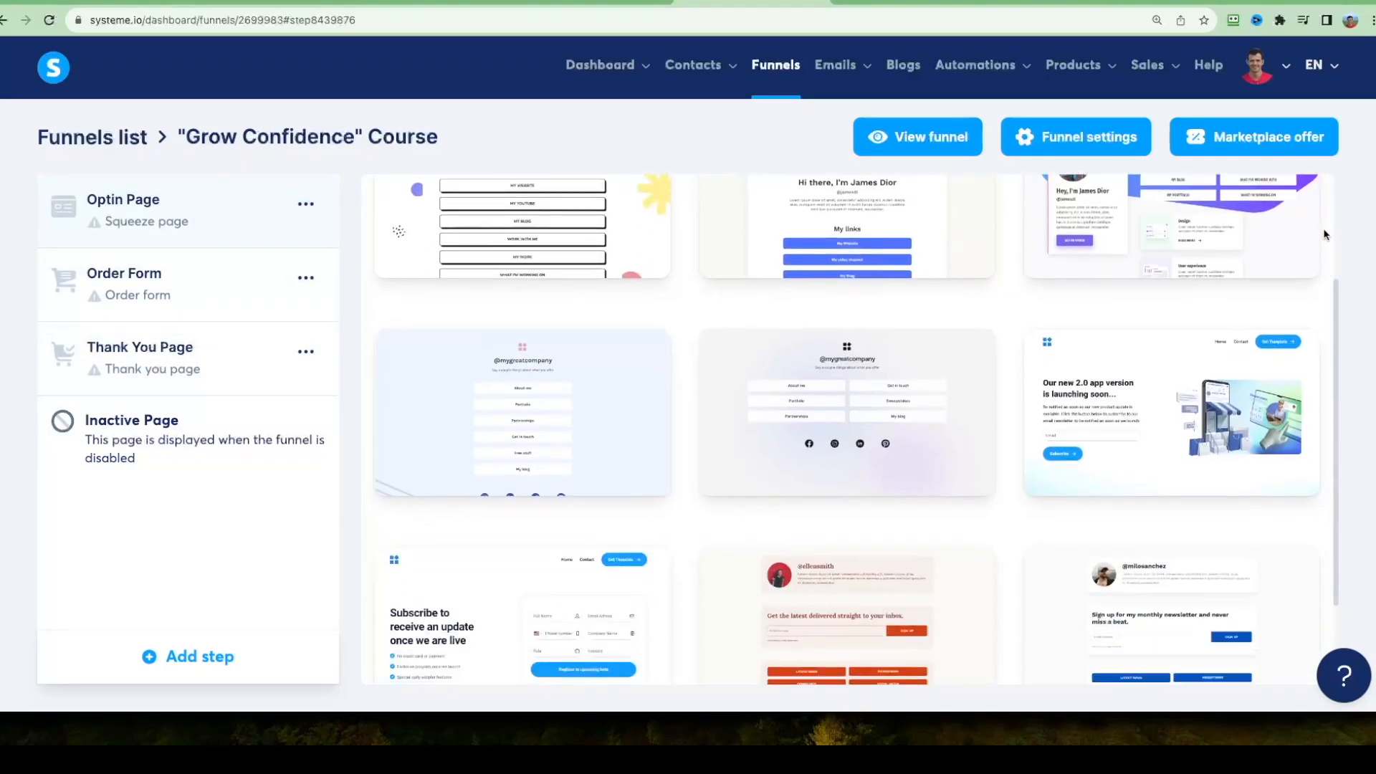
scroll(1020, 420, down, 10)
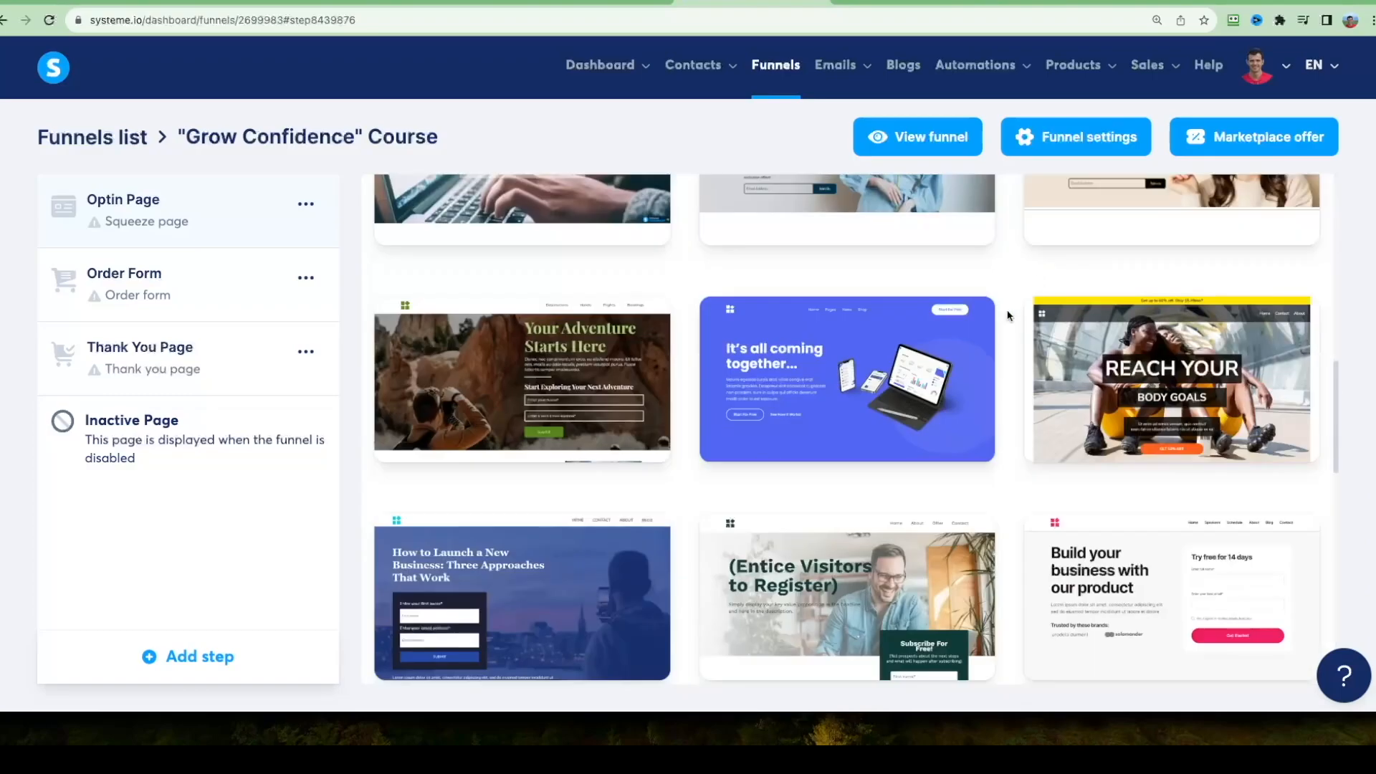
scroll(1027, 391, up, 4)
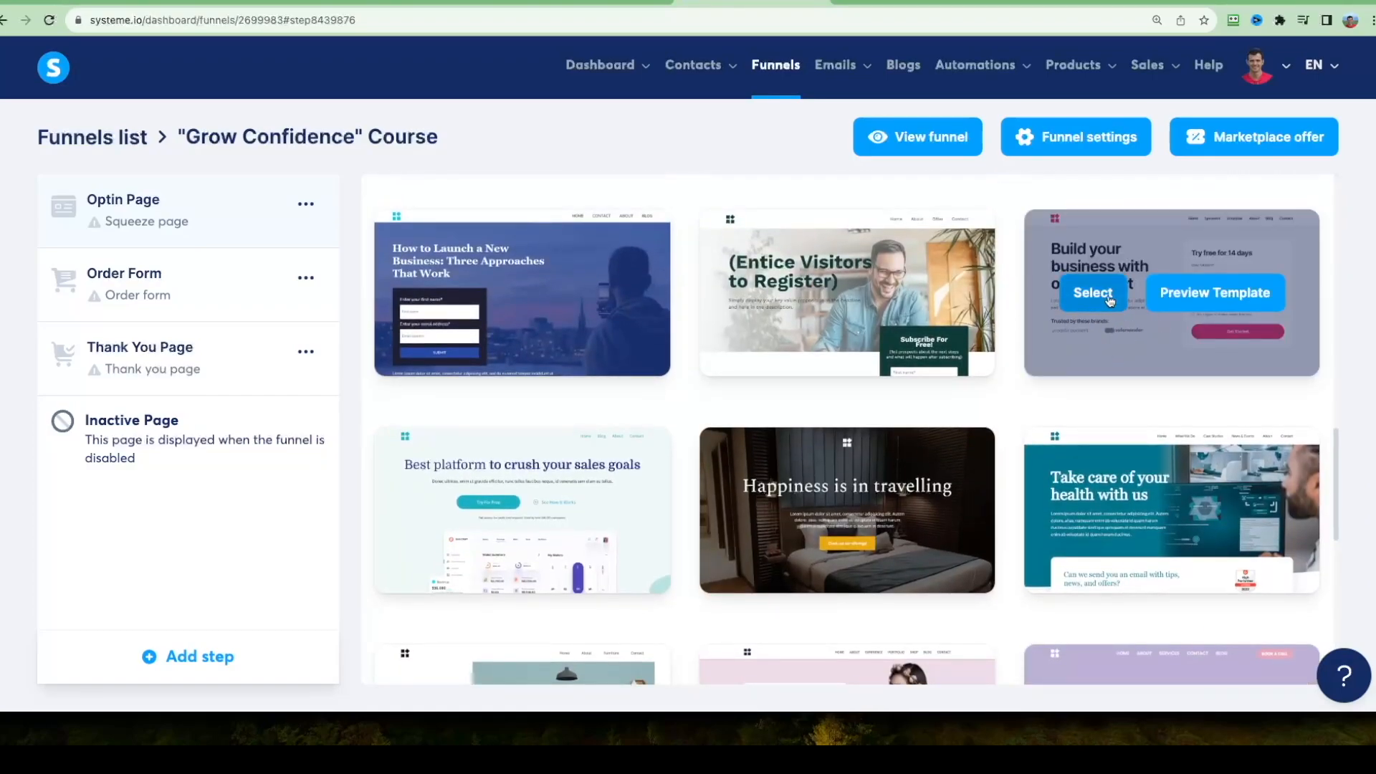
click(1222, 302)
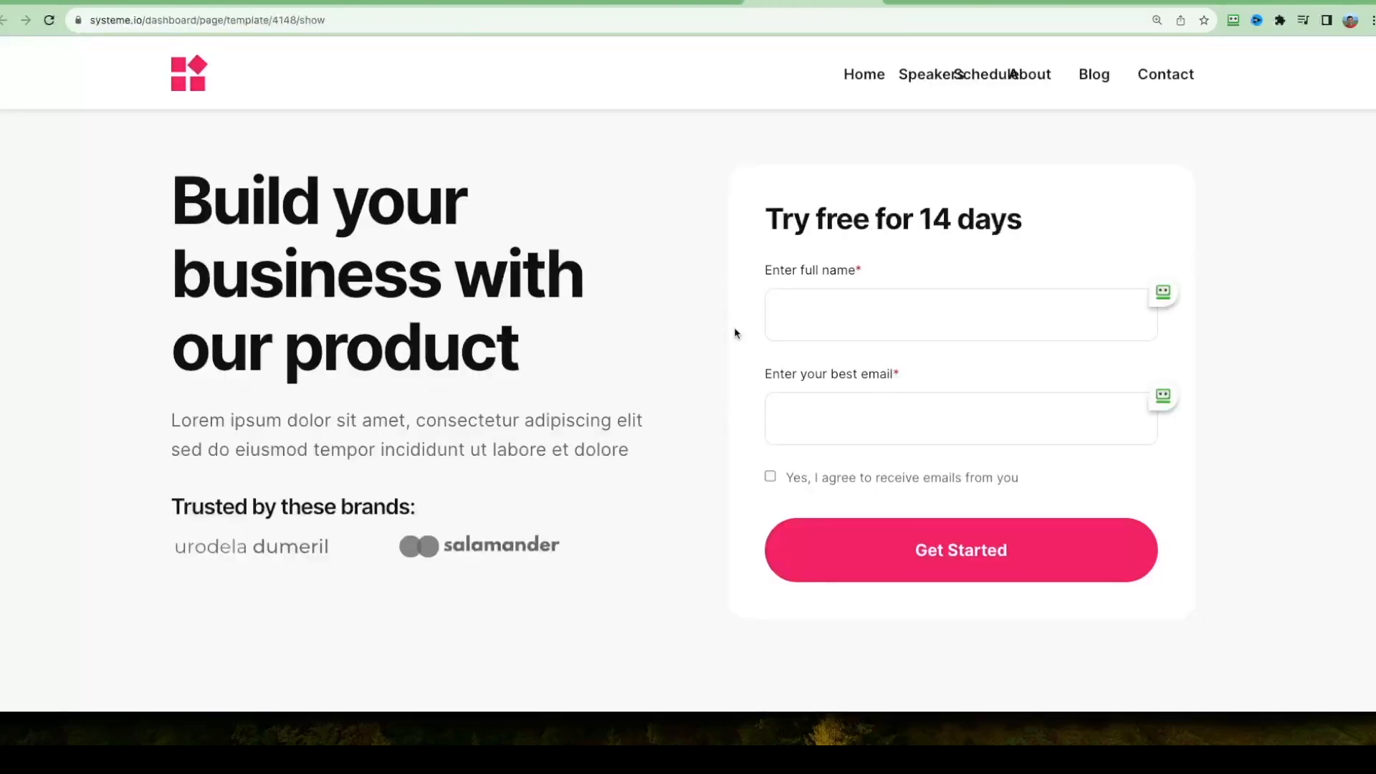
scroll(589, 262, down, 9)
scroll(804, 445, up, 9)
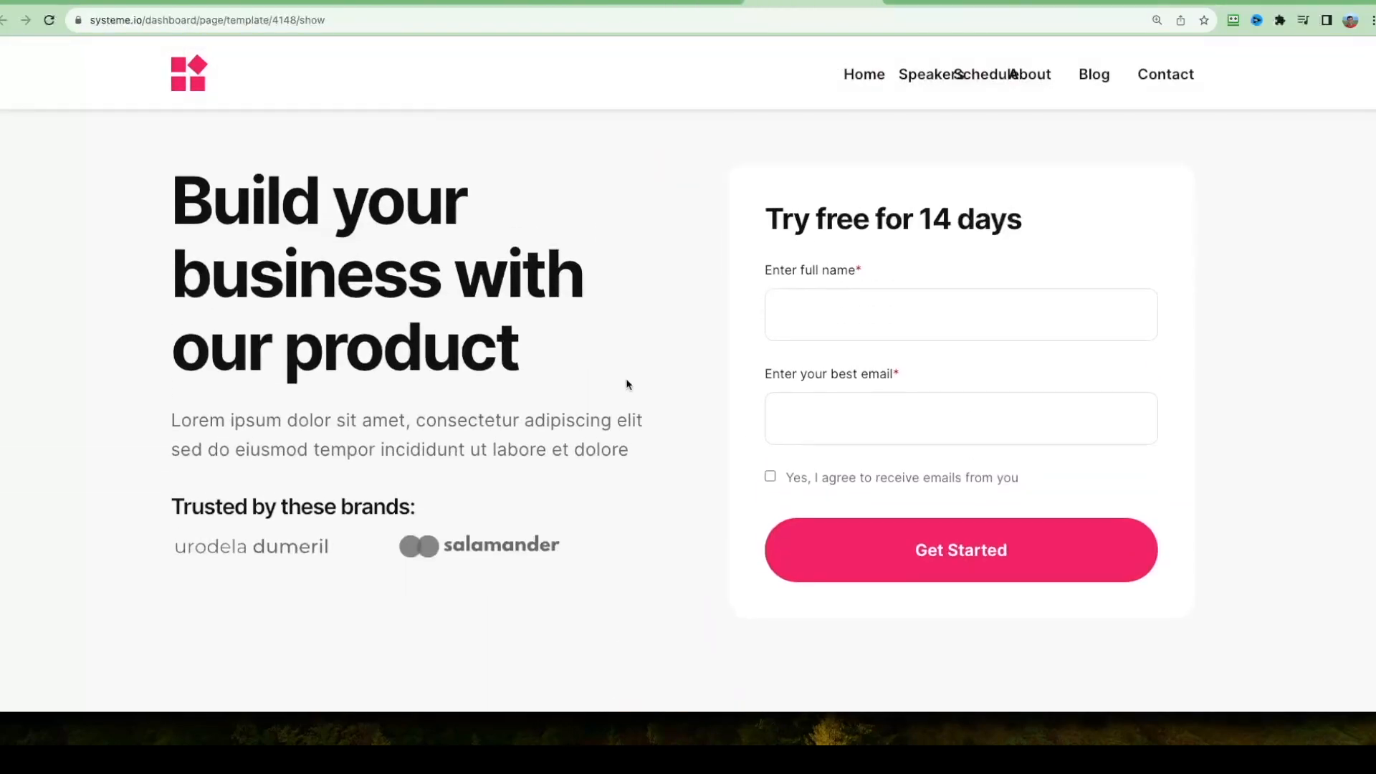
click(870, 3)
click(1090, 295)
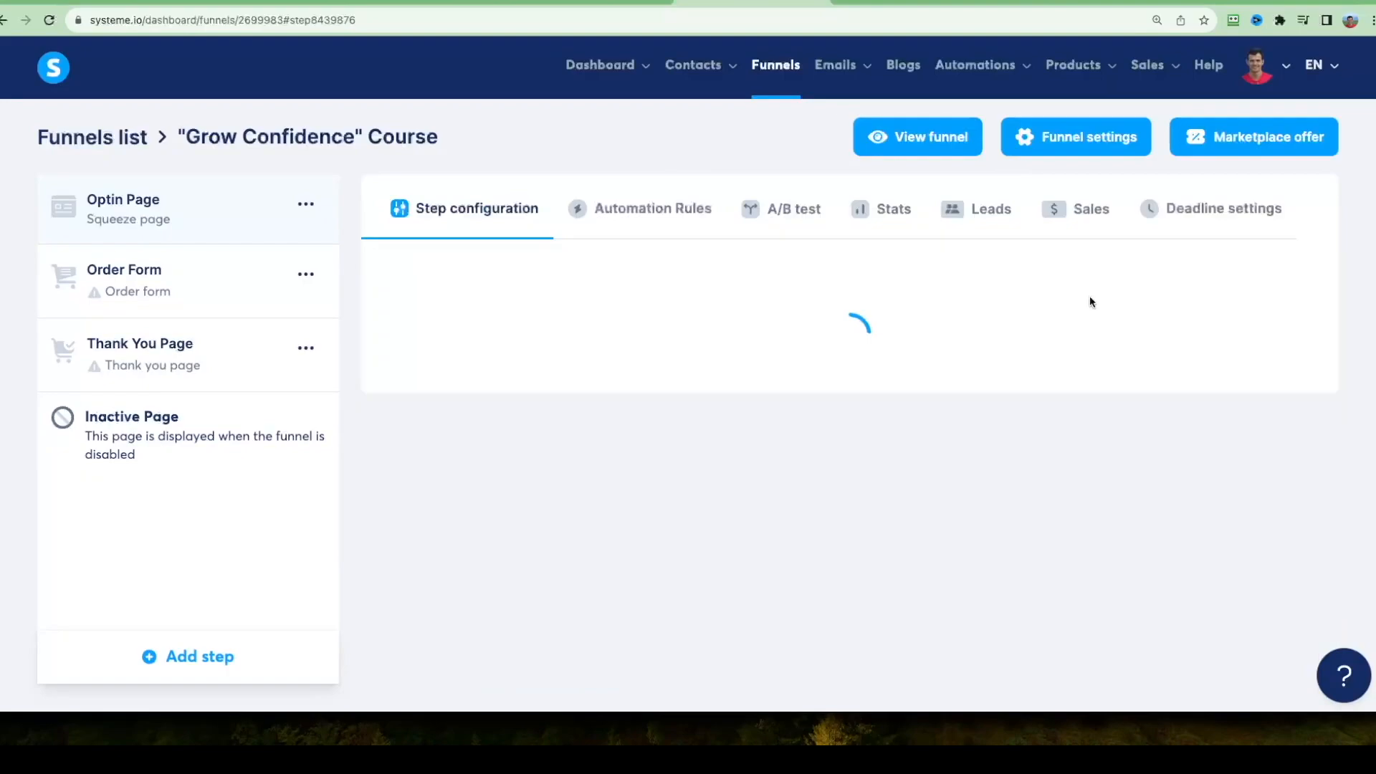
Open the Optin Page in the page editor and look over its layout.
drag(645, 395, 540, 399)
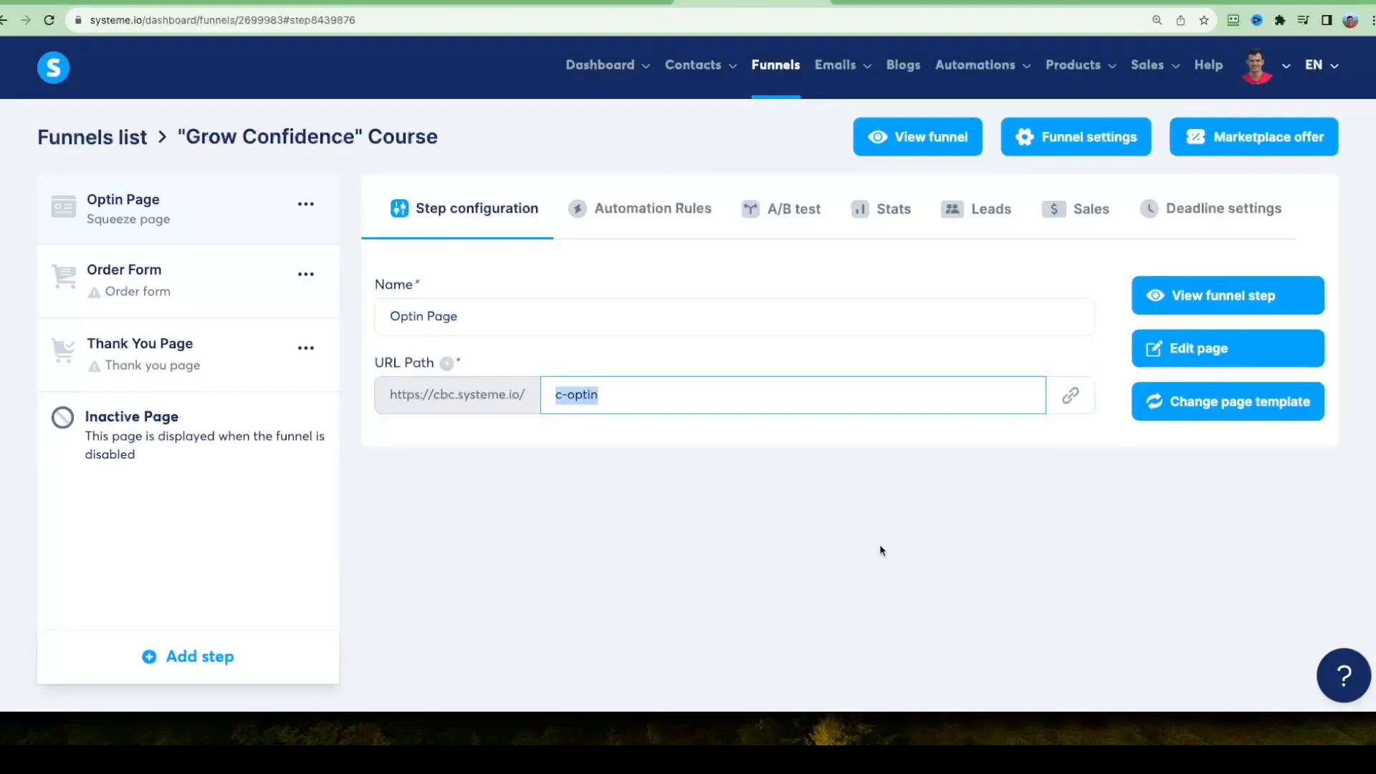
click(1230, 357)
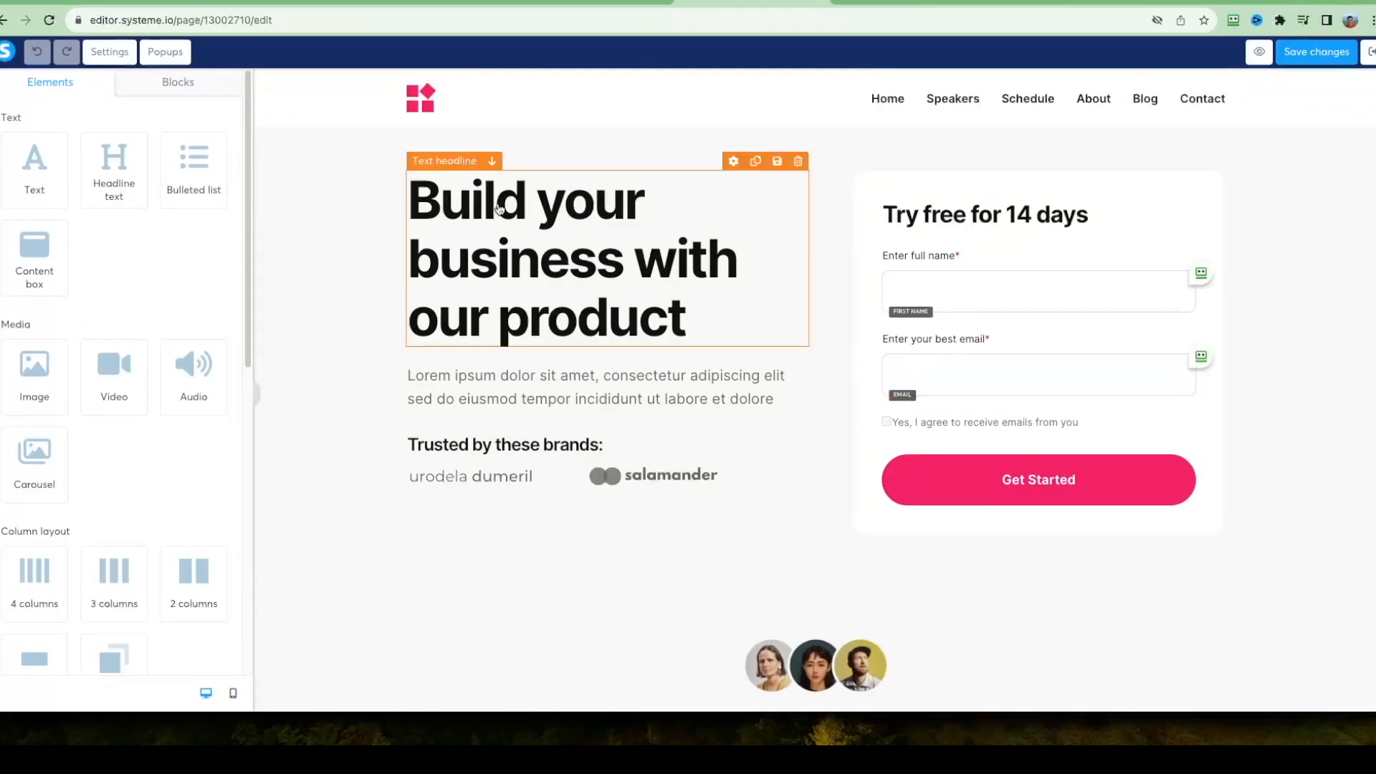
scroll(363, 277, down, 10)
scroll(380, 346, up, 10)
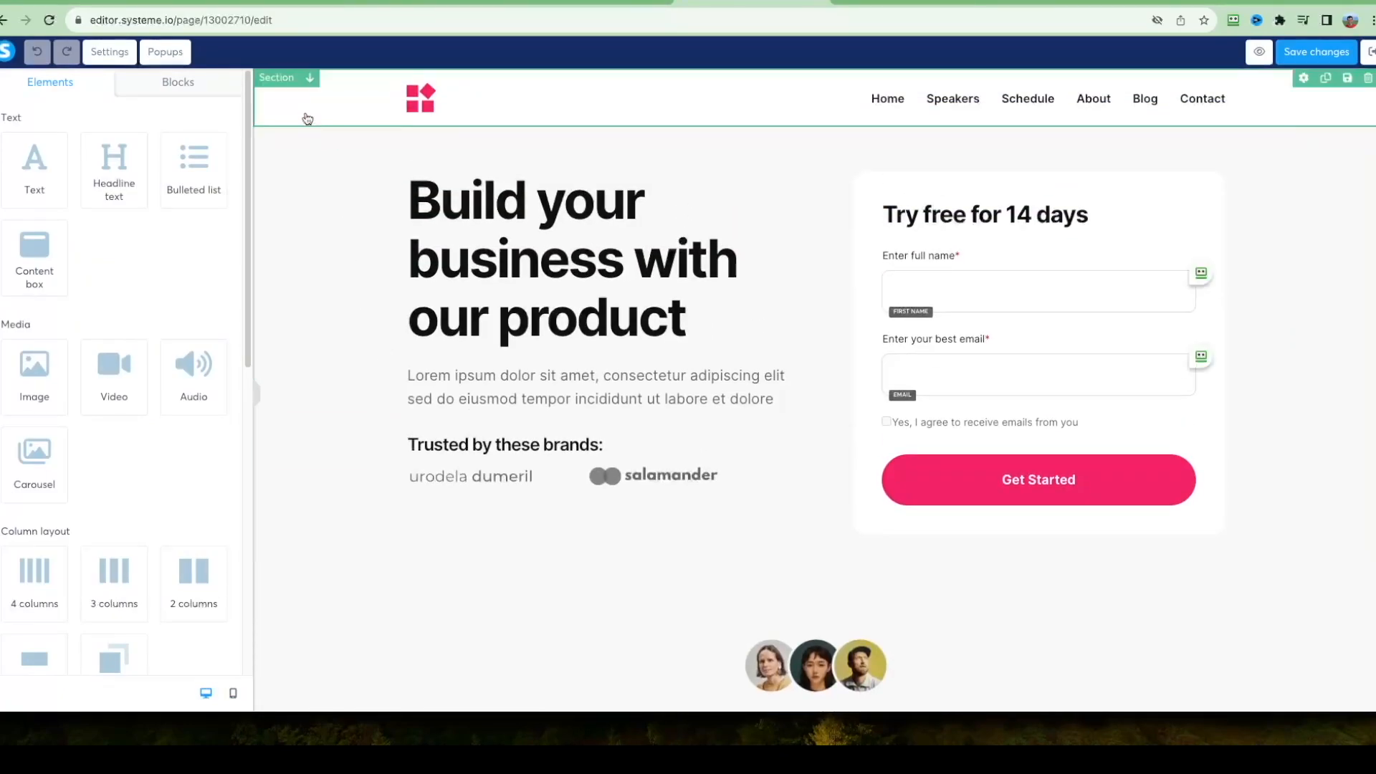
Delete the header section containing the logo and navigation links from the Optin Page.
click(296, 111)
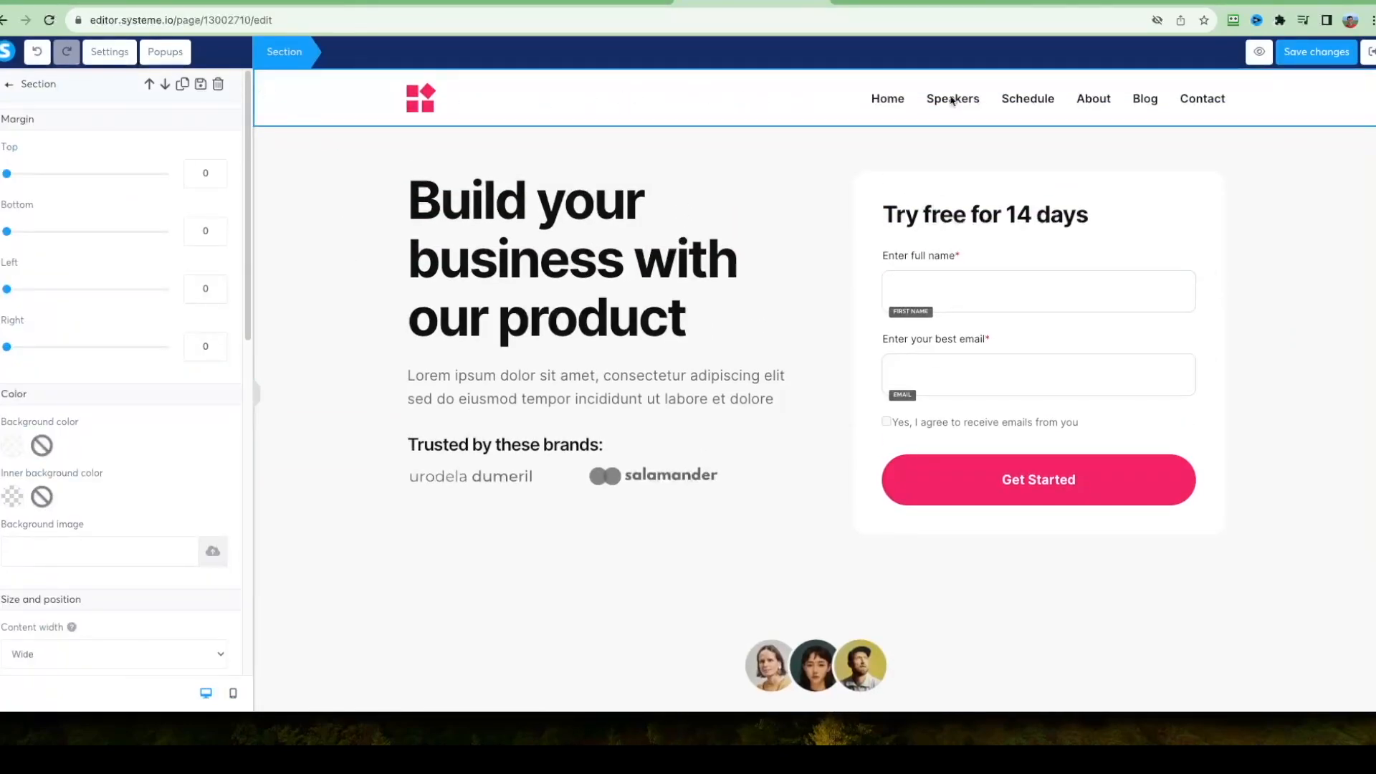
click(330, 195)
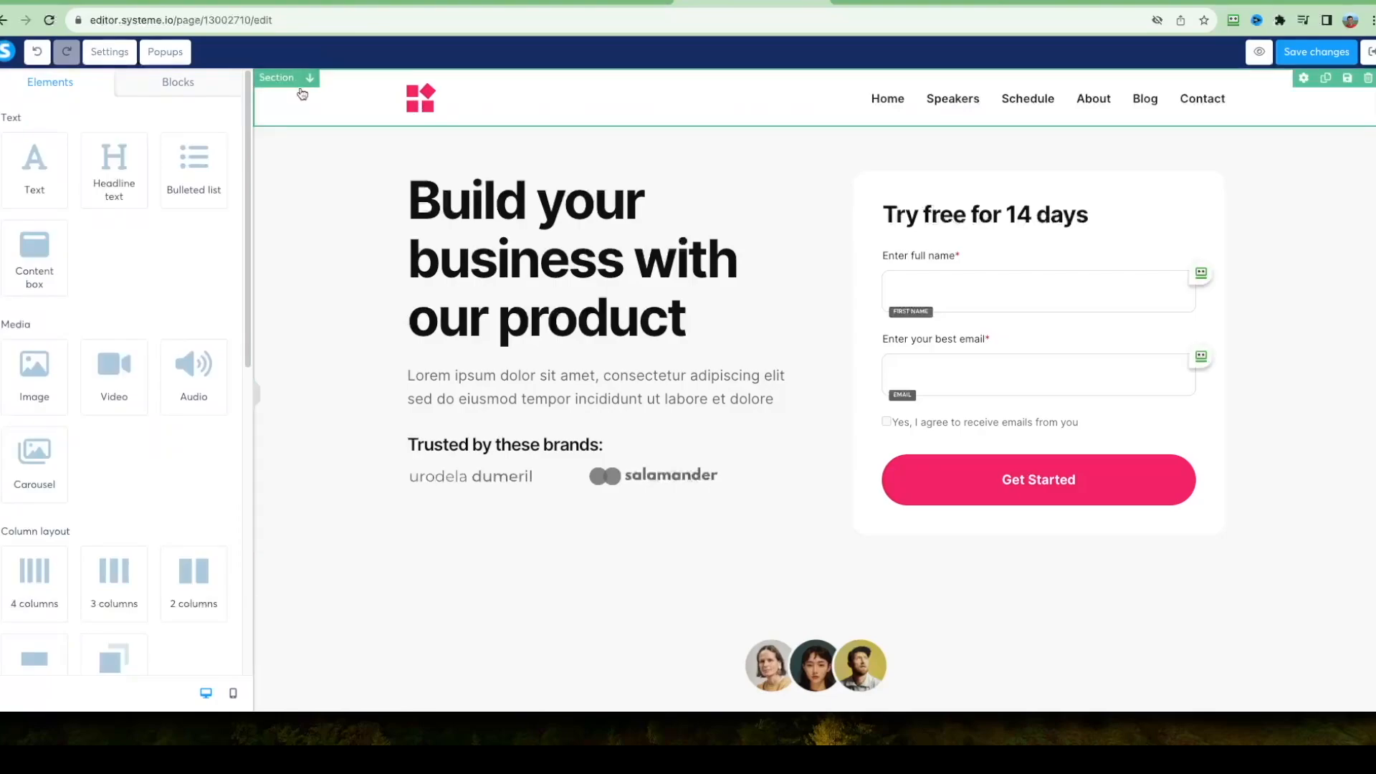
click(323, 109)
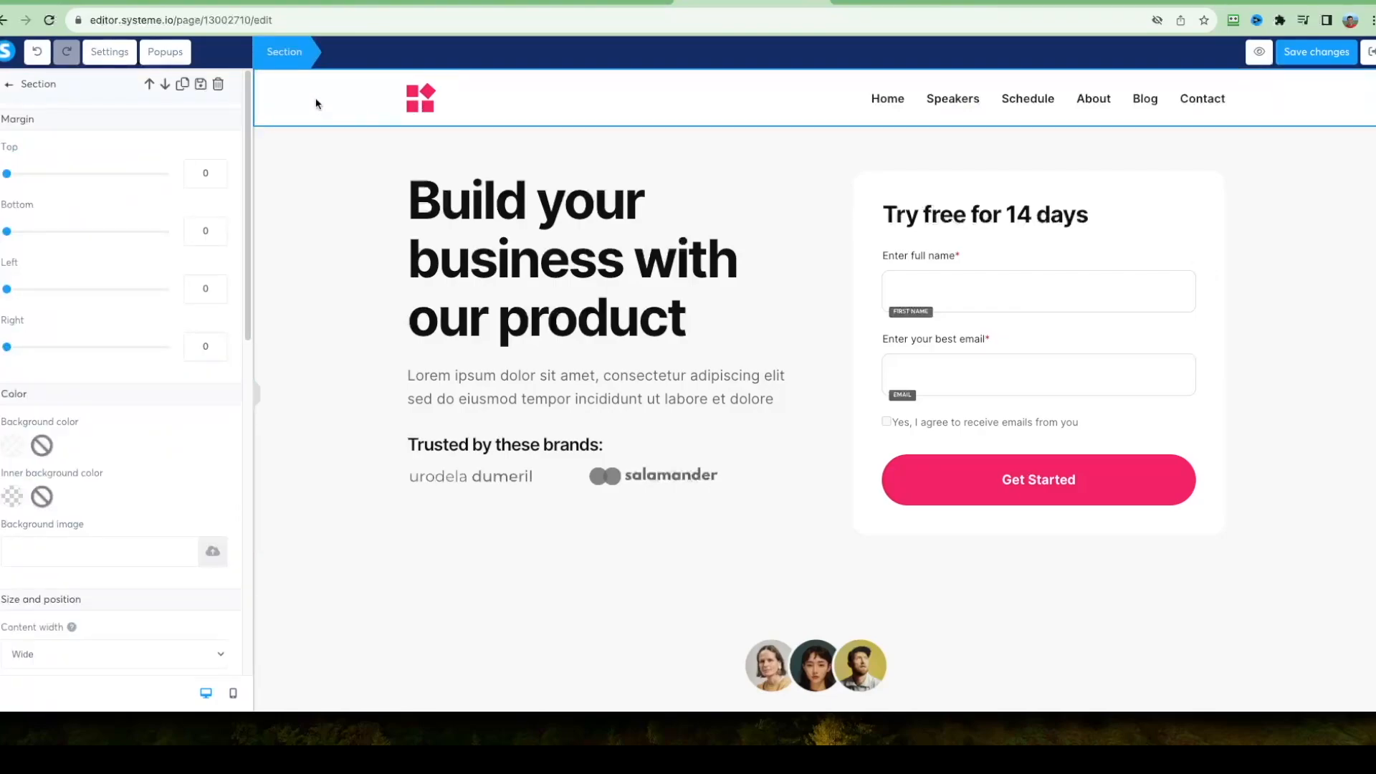
click(217, 84)
click(809, 105)
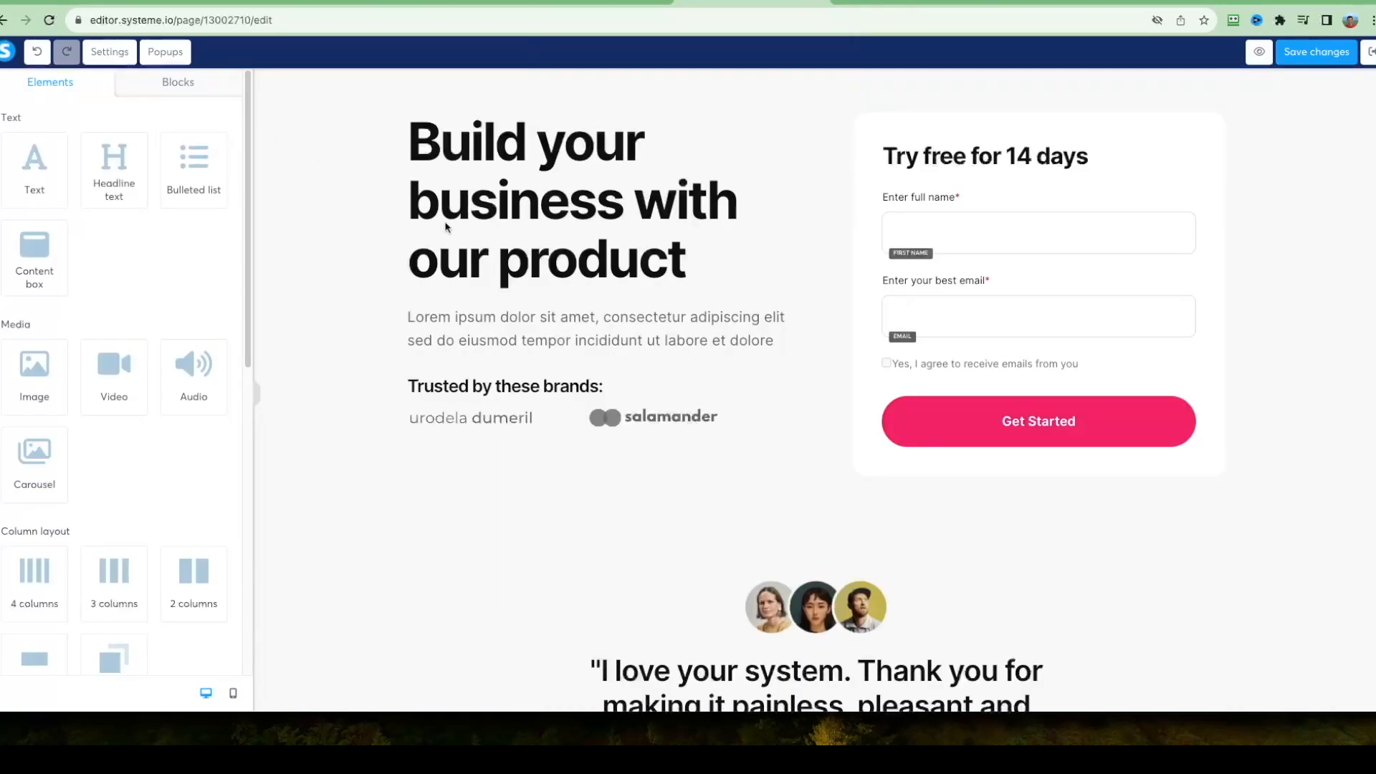
Replace the "Build your business with our product" headline with "FREE REPORT: How to Become More Confident in 7 Days".
click(462, 138)
double_click(467, 159)
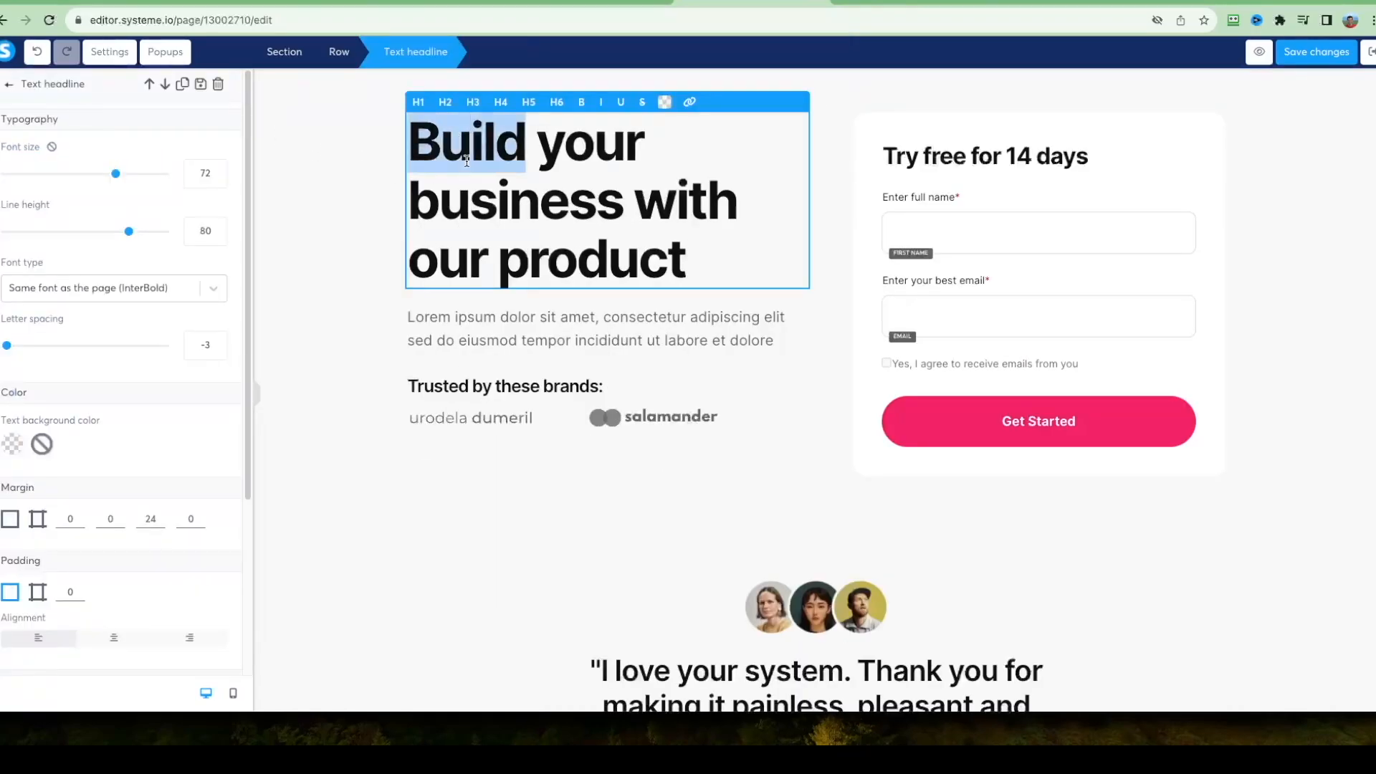
drag(467, 160, 627, 236)
text(FREE REPORT: How to Become More Confident in 7 Days)
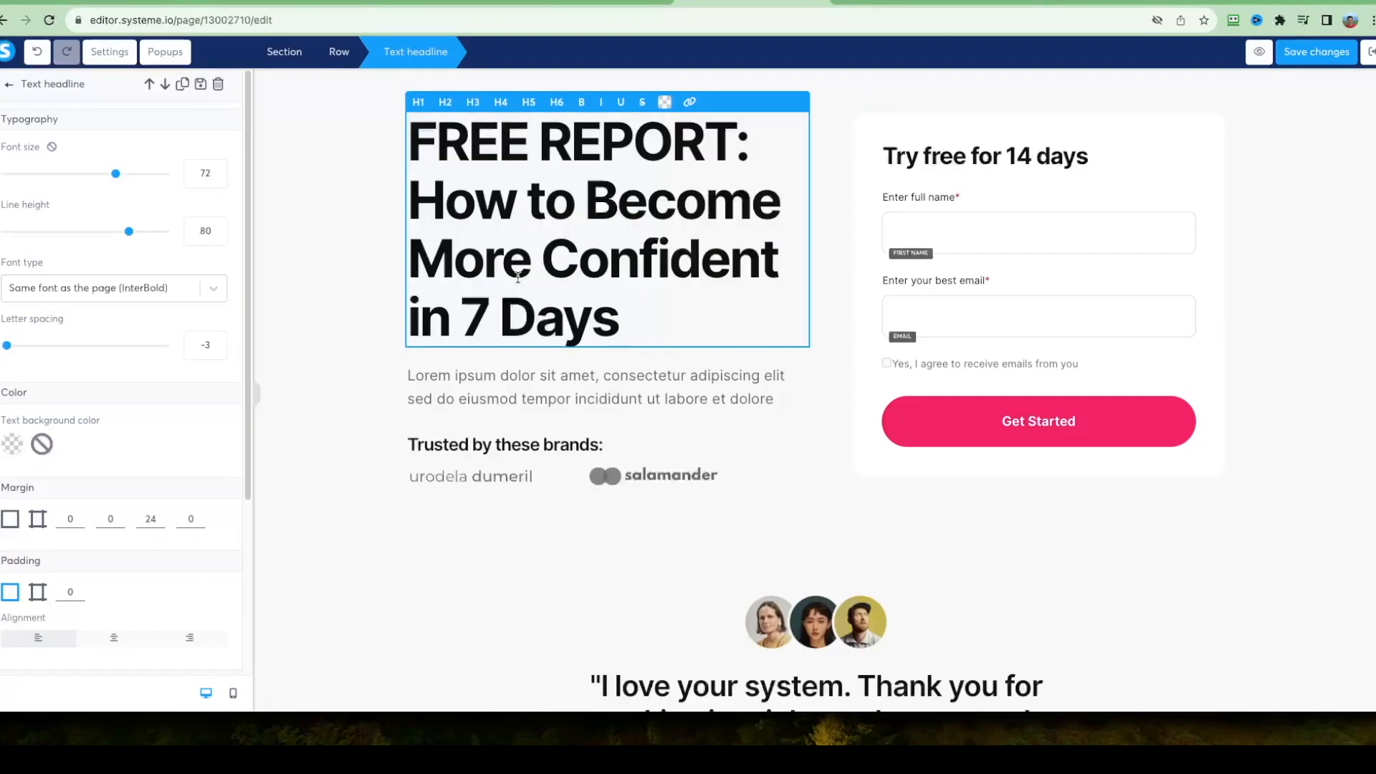
double_click(479, 264)
drag(479, 264, 564, 260)
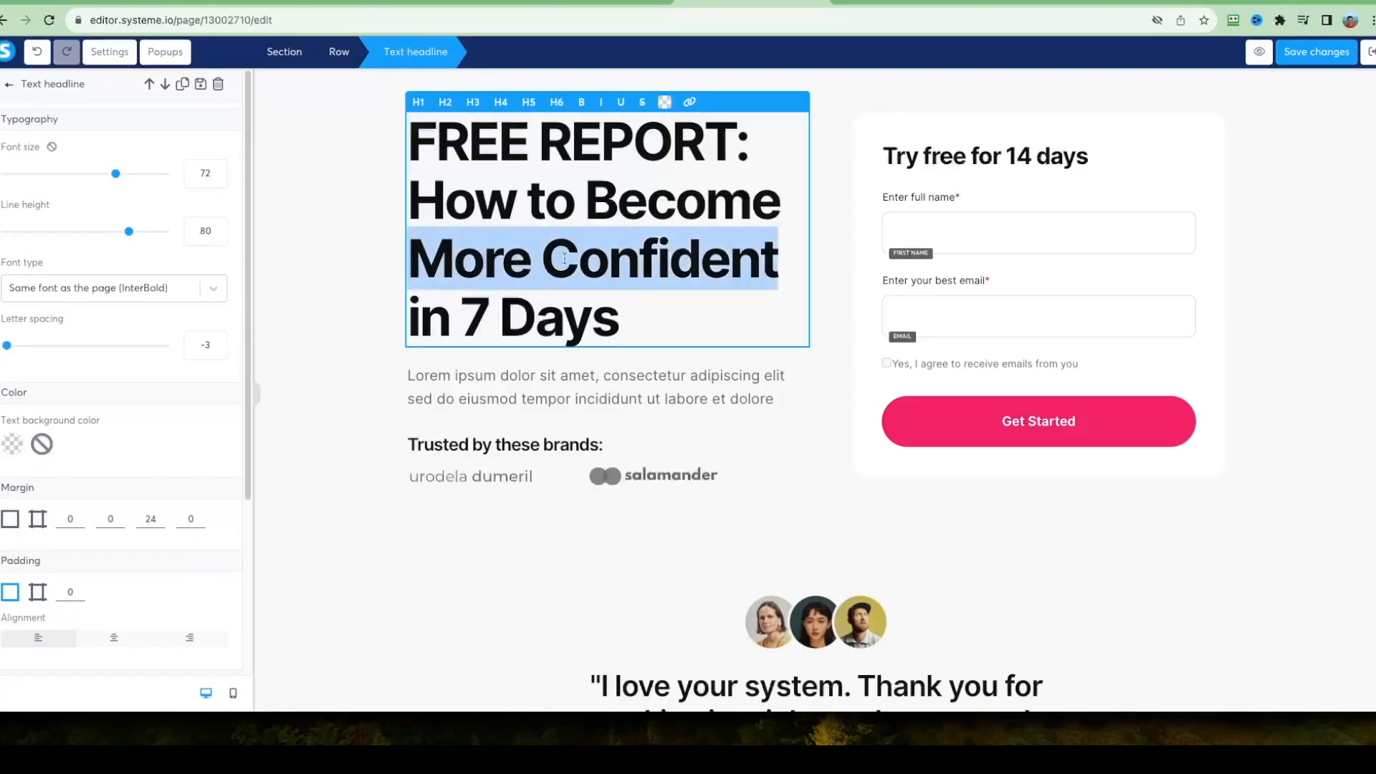
click(586, 229)
click(368, 248)
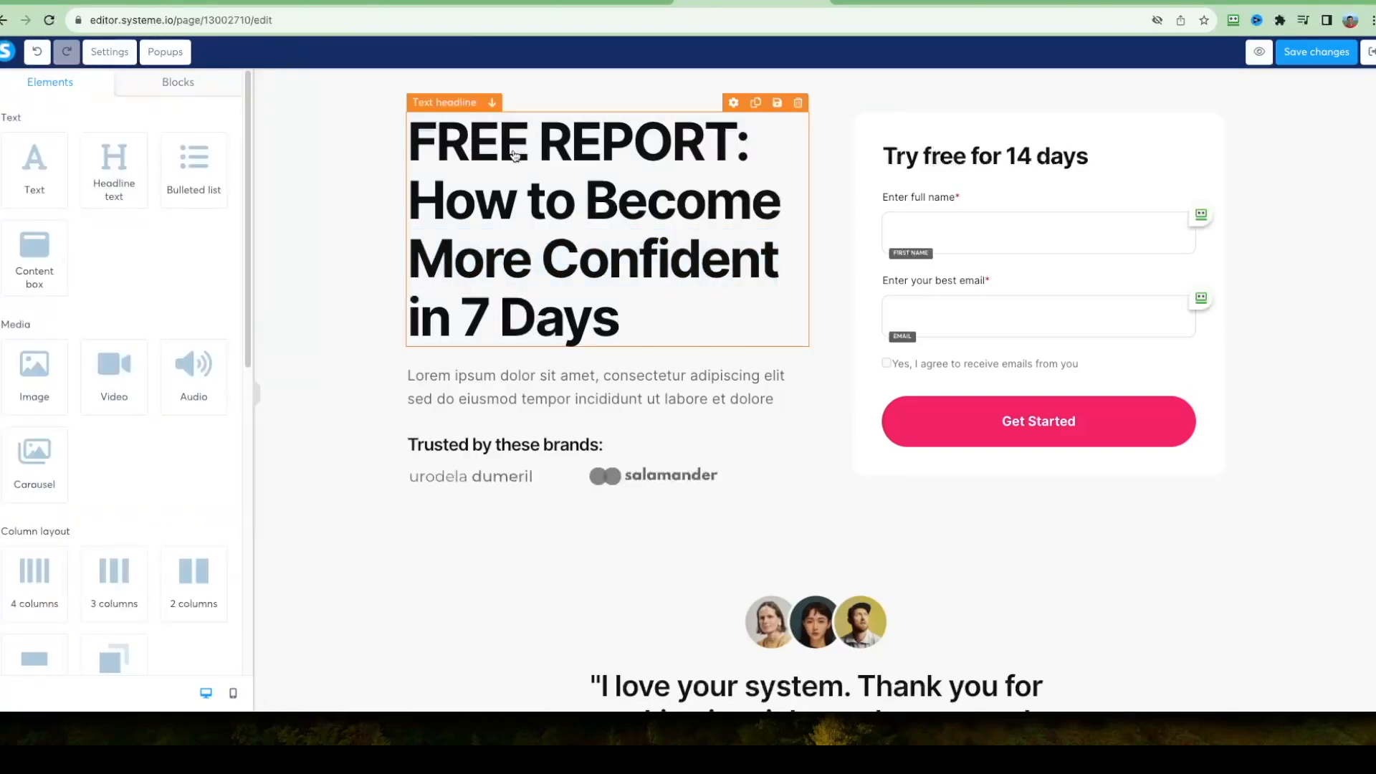
Replace the sign-up form's "Try free for 14 days" heading with "Instant Access Below:".
click(501, 306)
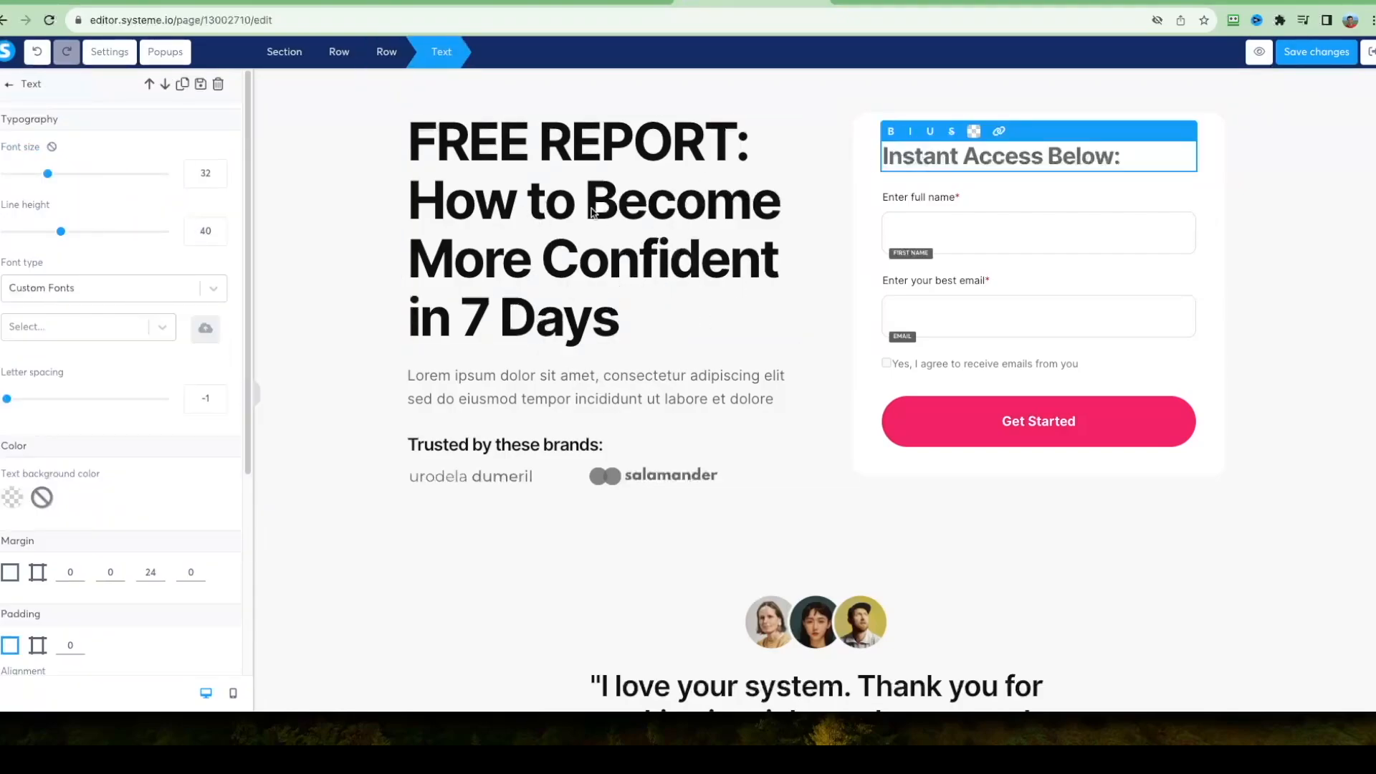
drag(894, 167, 1071, 157)
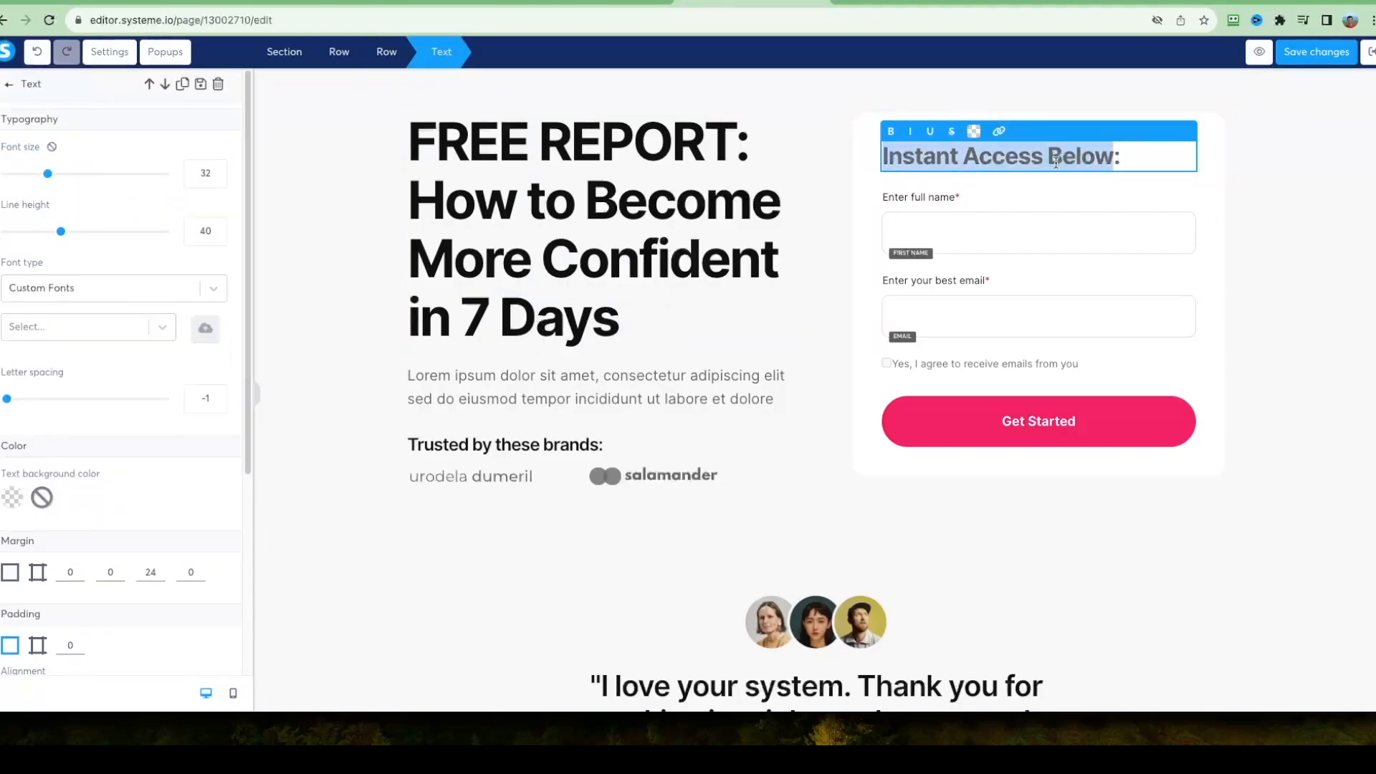
click(995, 245)
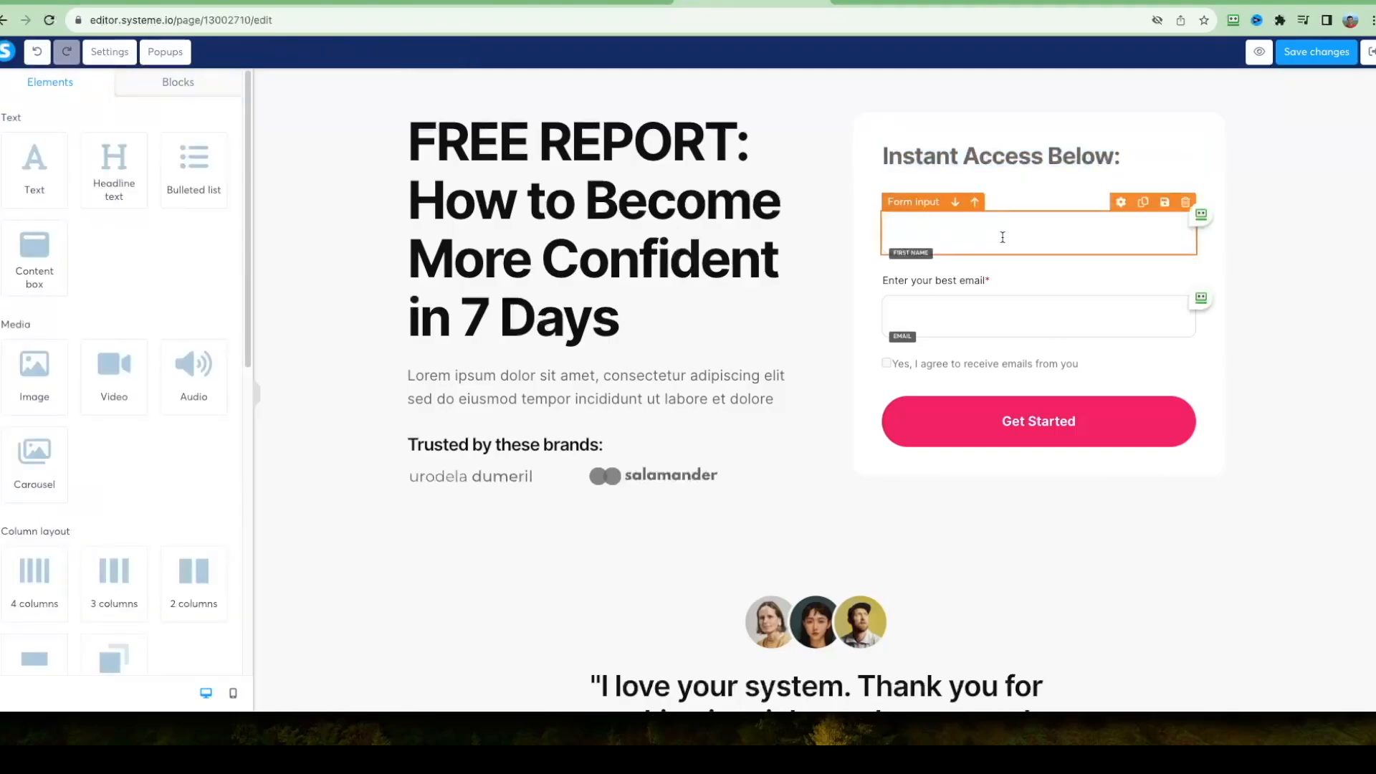
click(985, 231)
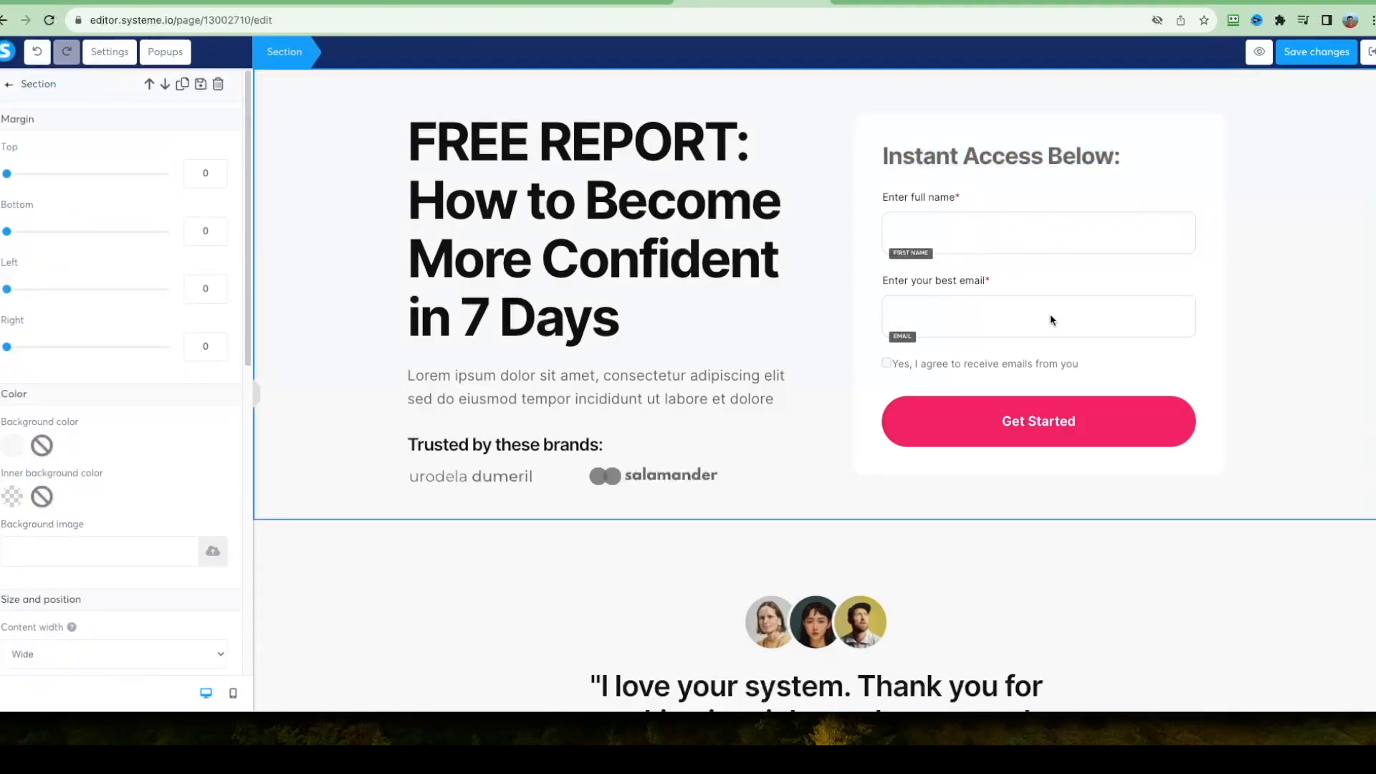
click(1257, 215)
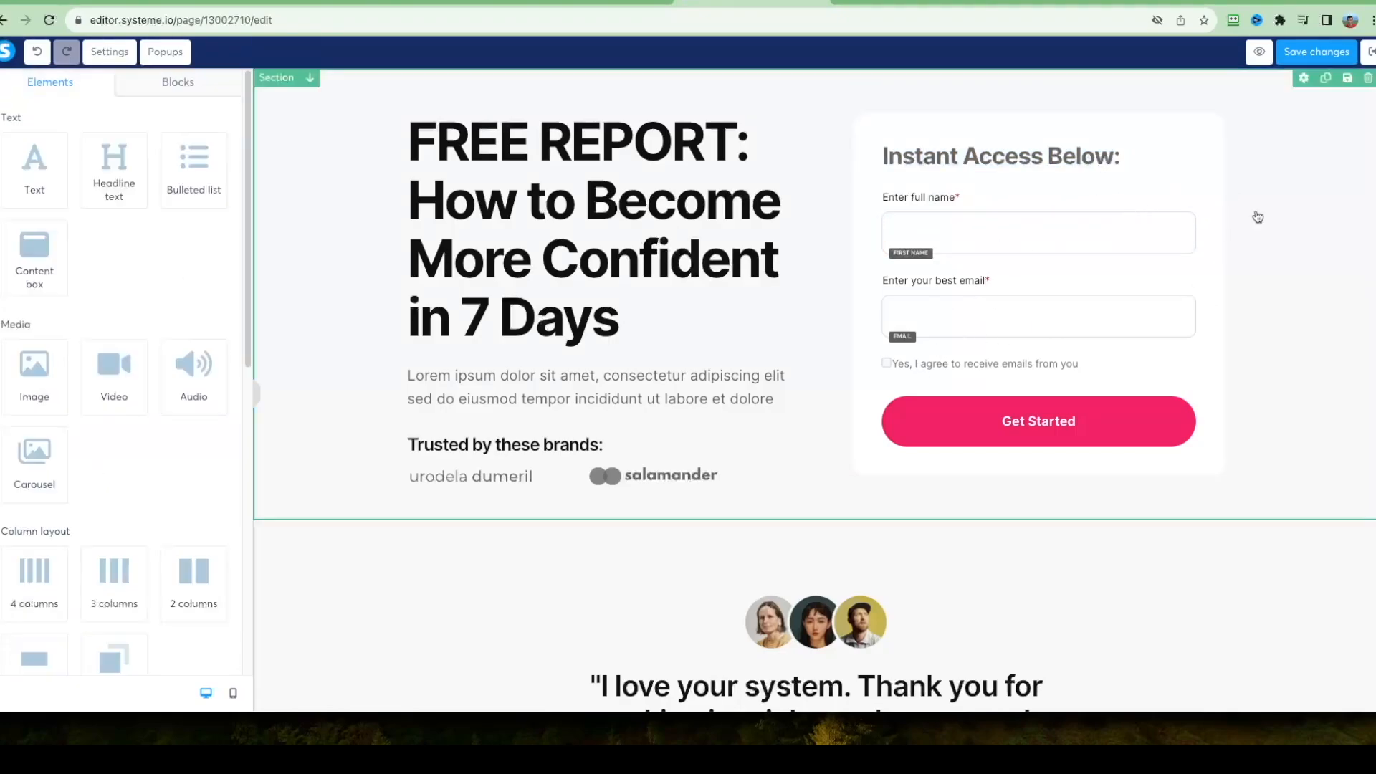
Delete the placeholder paragraph and the "Trusted by these brands:" text beneath the free report headline.
scroll(1296, 222, down, 12)
scroll(1297, 308, down, 15)
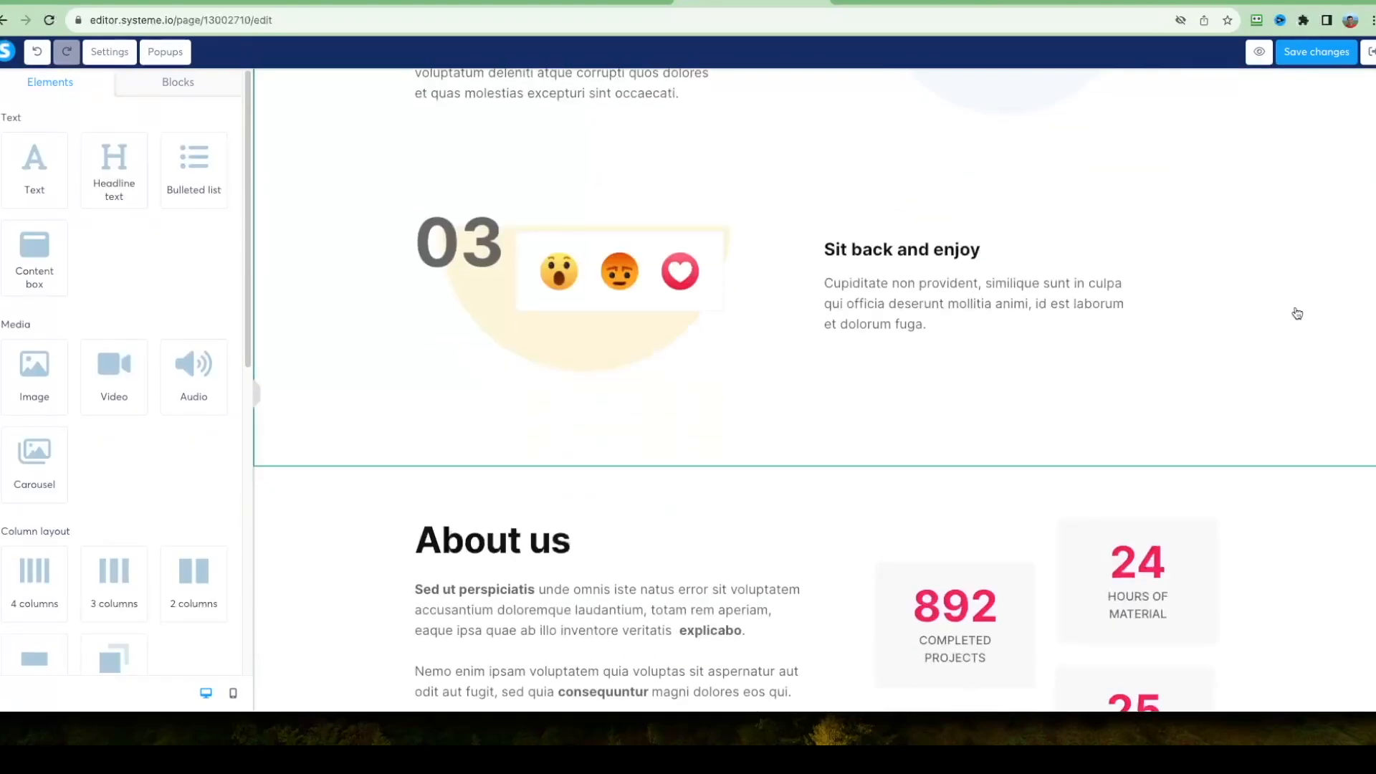
scroll(1218, 429, down, 2)
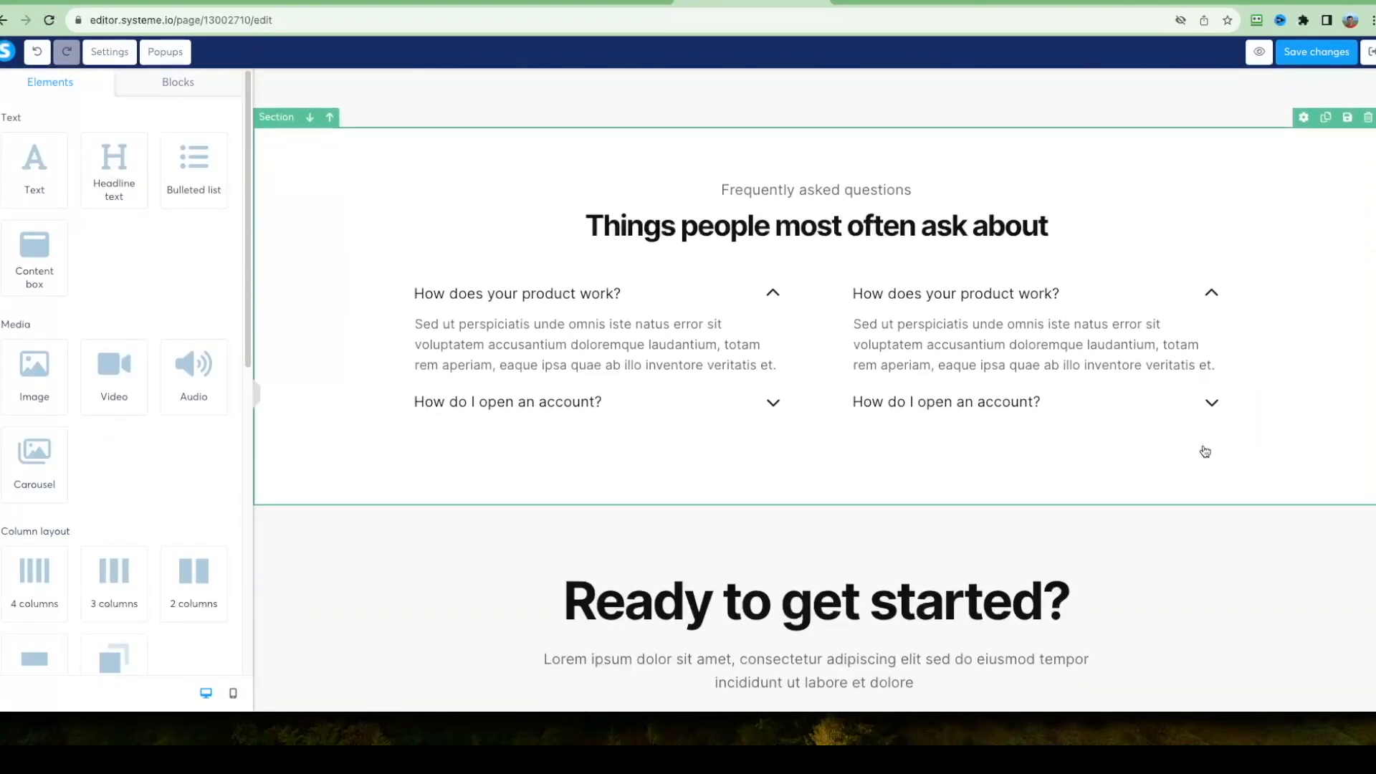
scroll(1192, 452, up, 12)
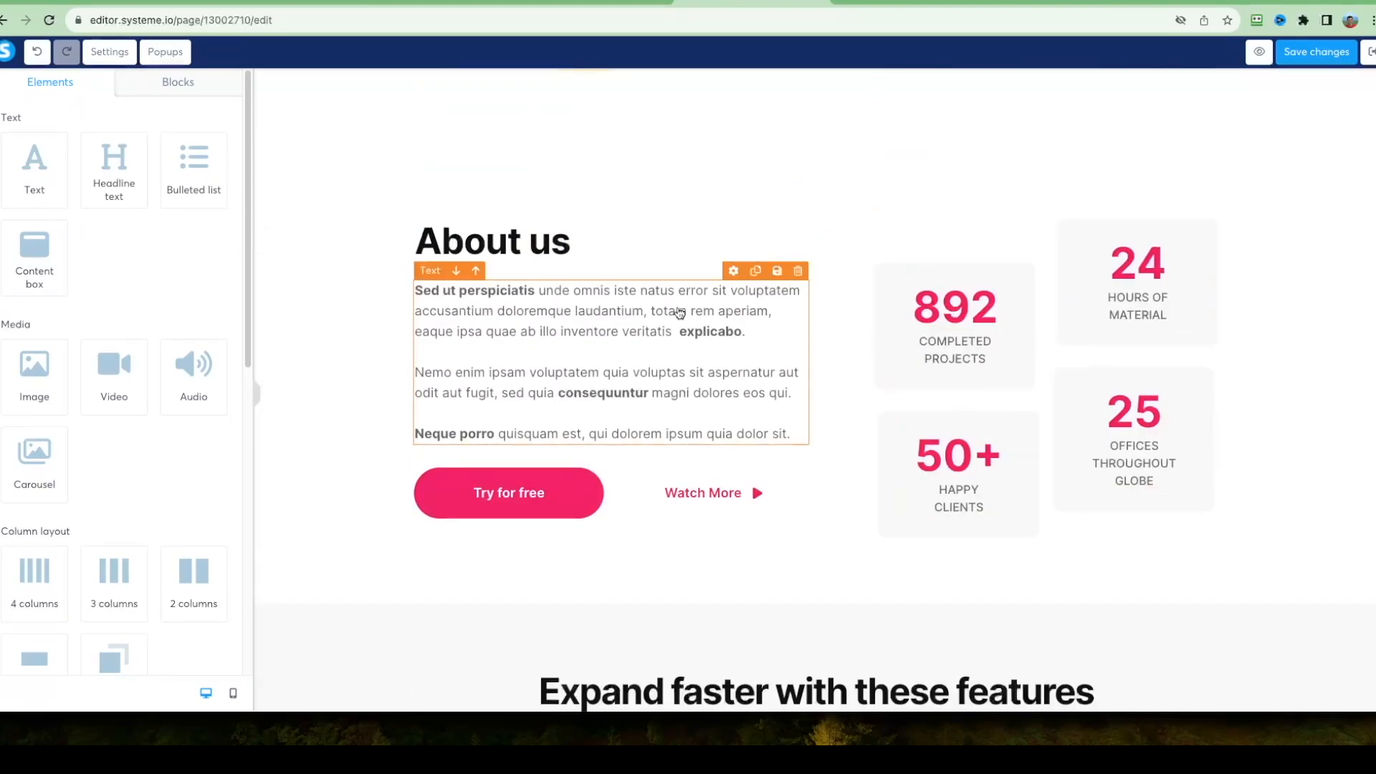
scroll(705, 349, up, 5)
scroll(705, 350, up, 10)
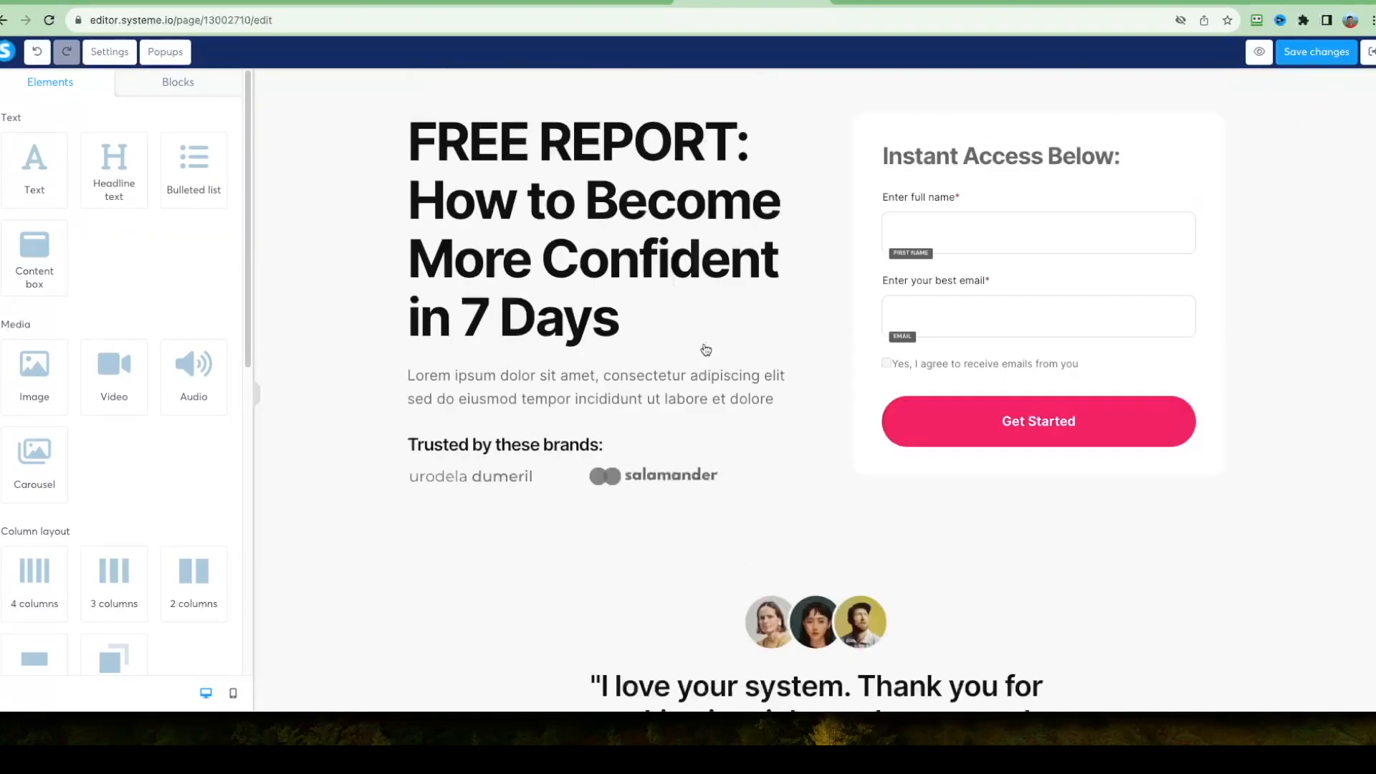
click(641, 387)
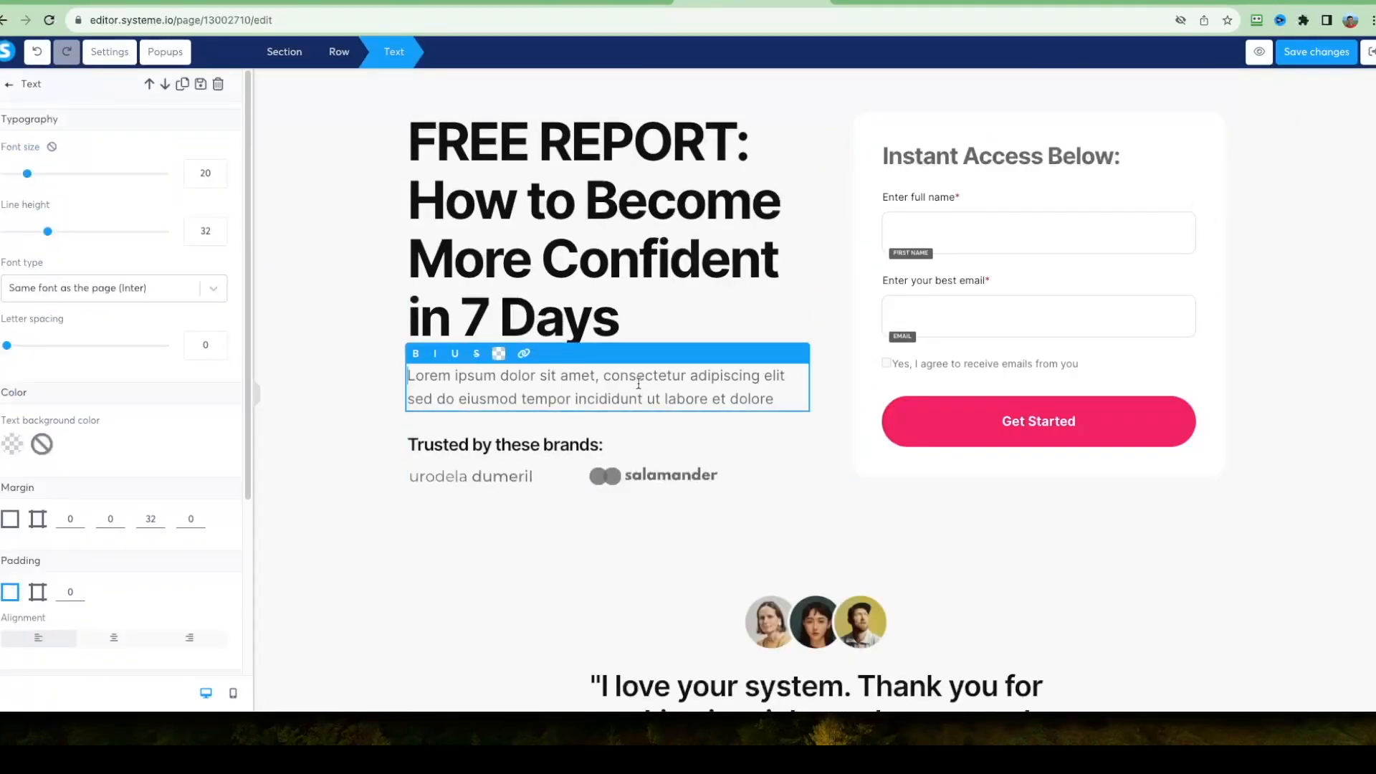
click(218, 84)
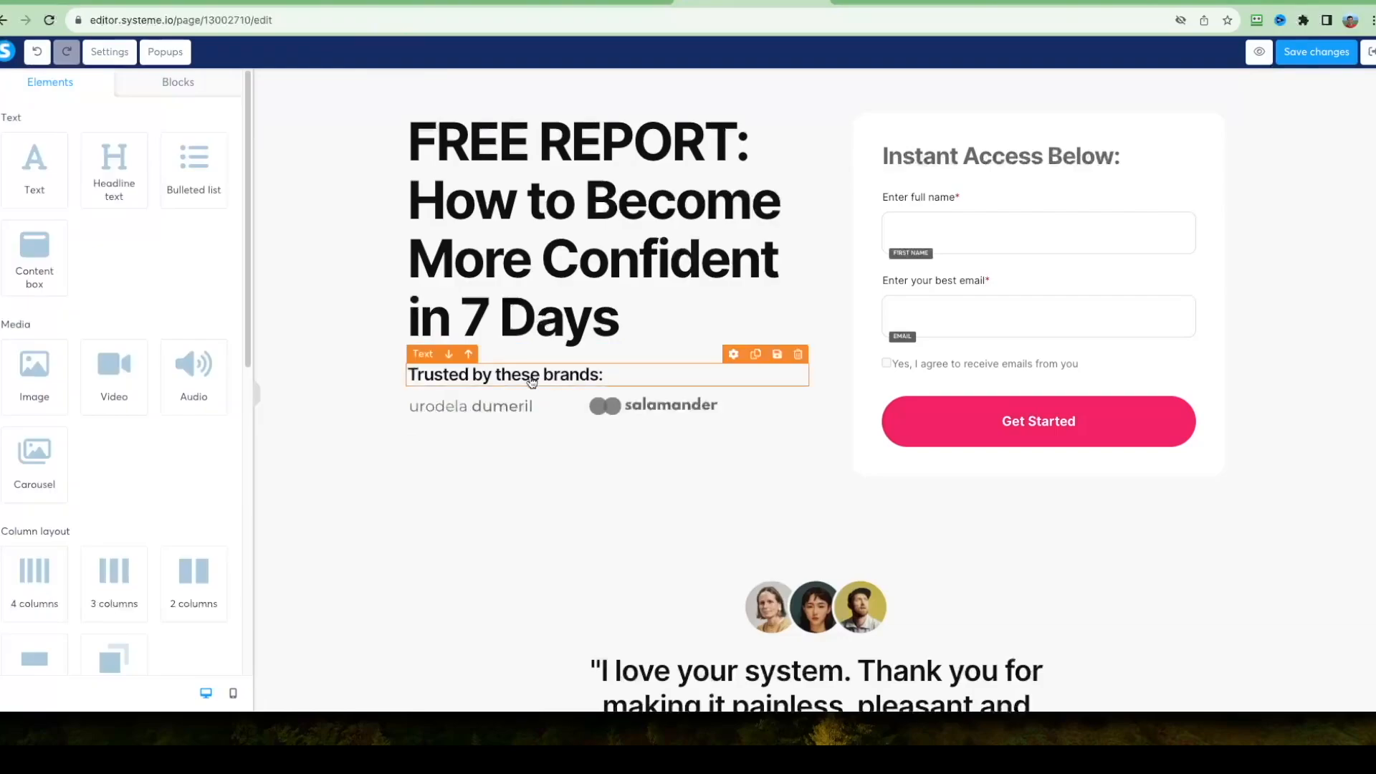
click(522, 374)
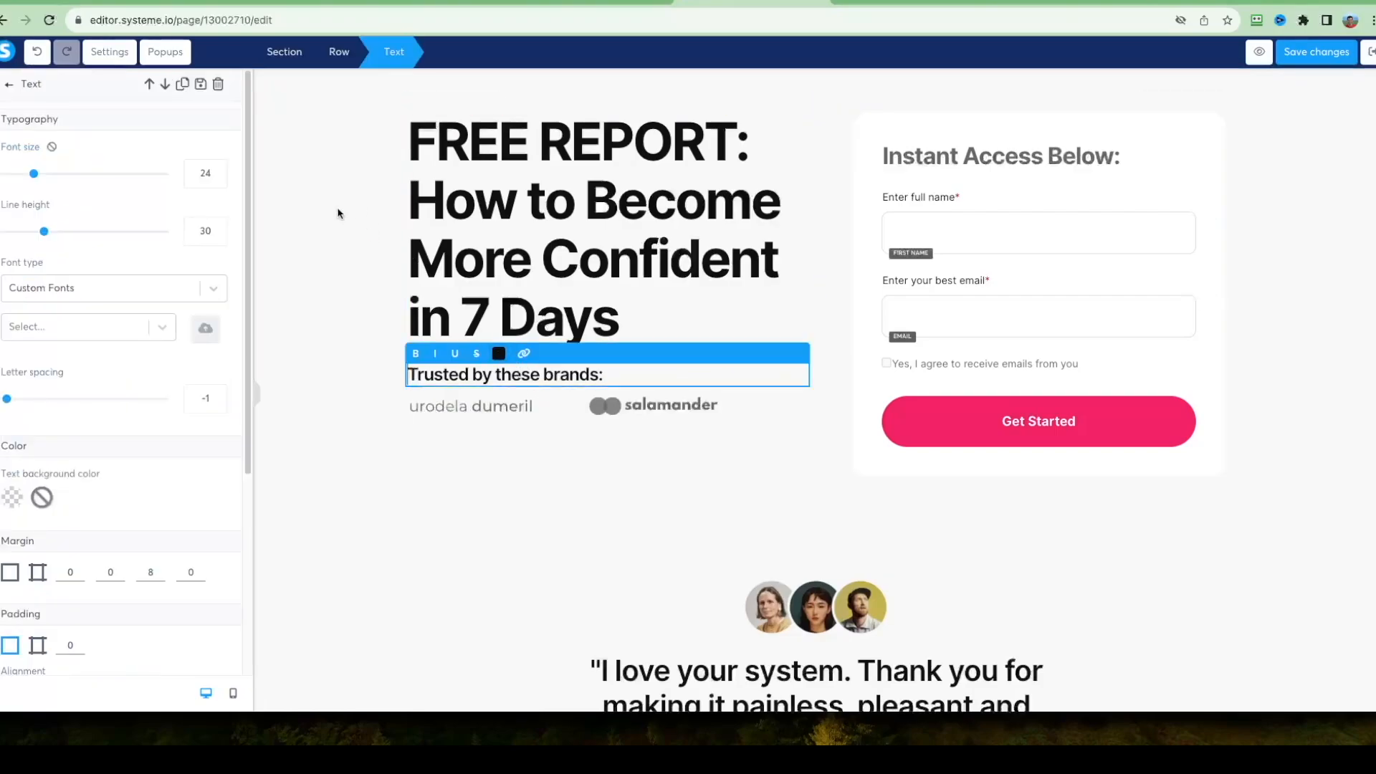
click(218, 84)
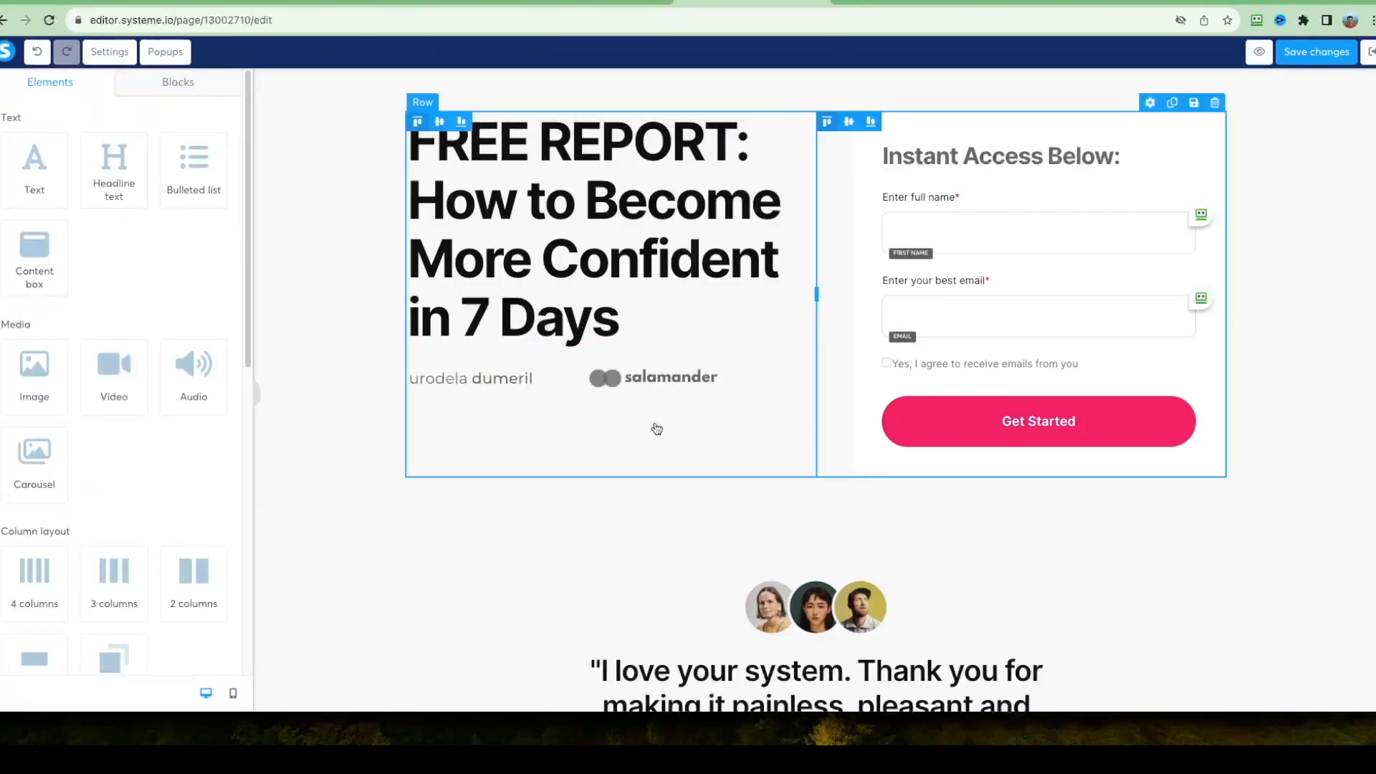
Delete the urodela dumeril and salamander brand logos and the empty row that held them.
click(647, 377)
click(497, 378)
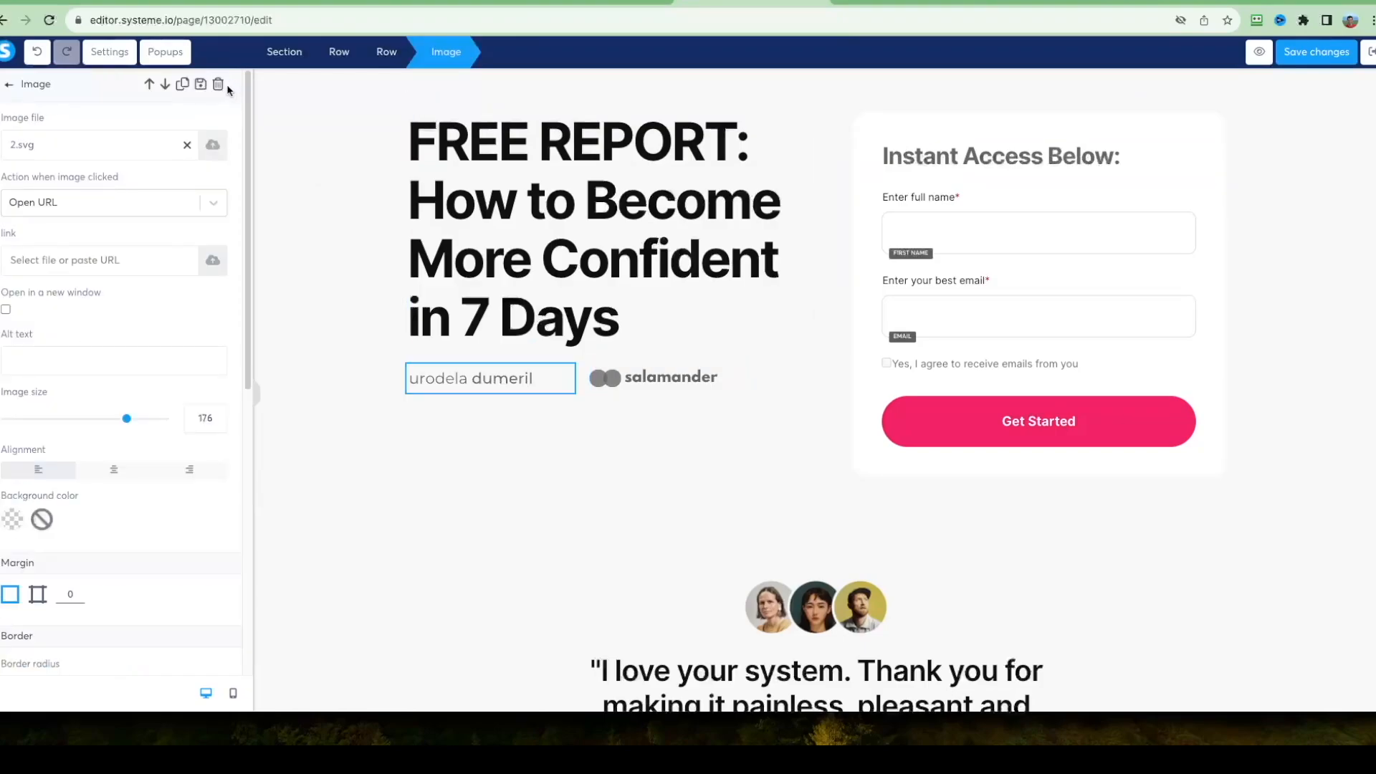
click(220, 84)
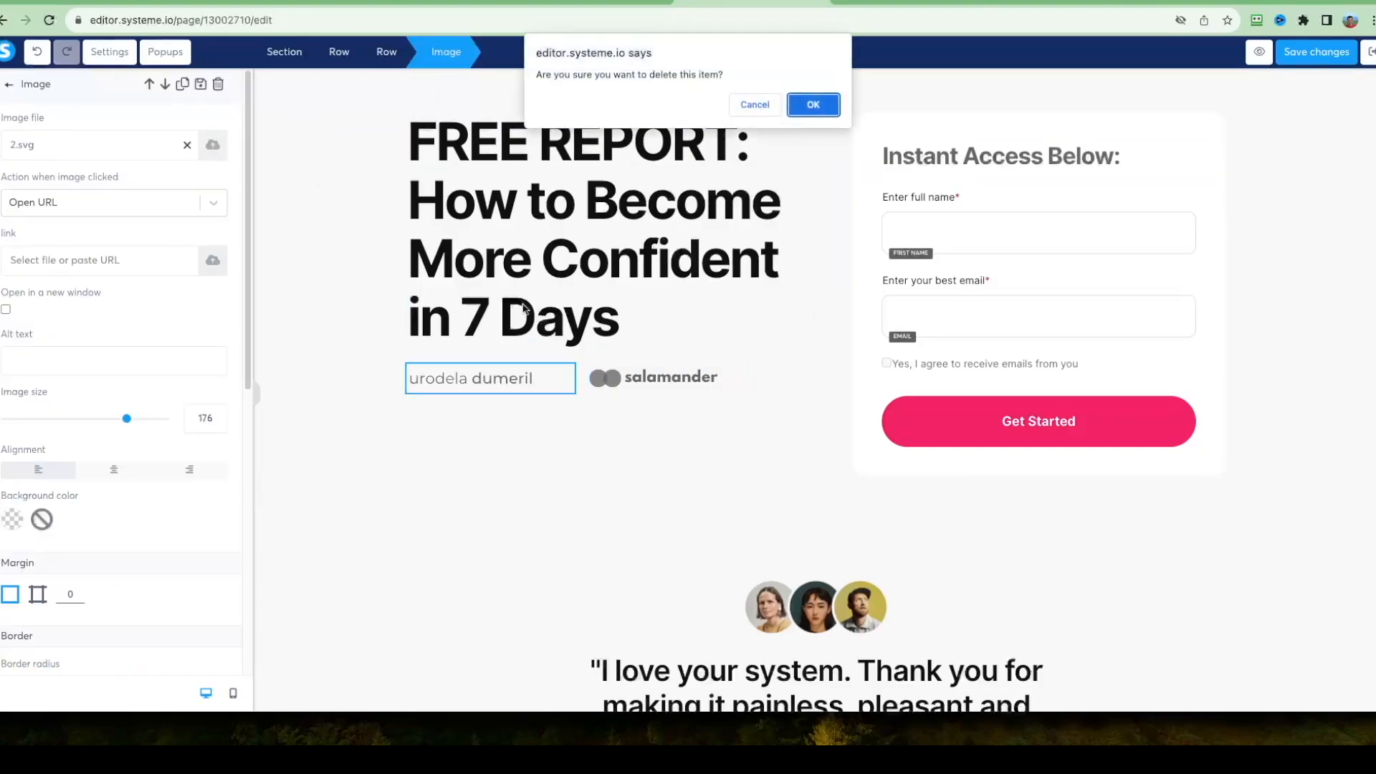
click(795, 106)
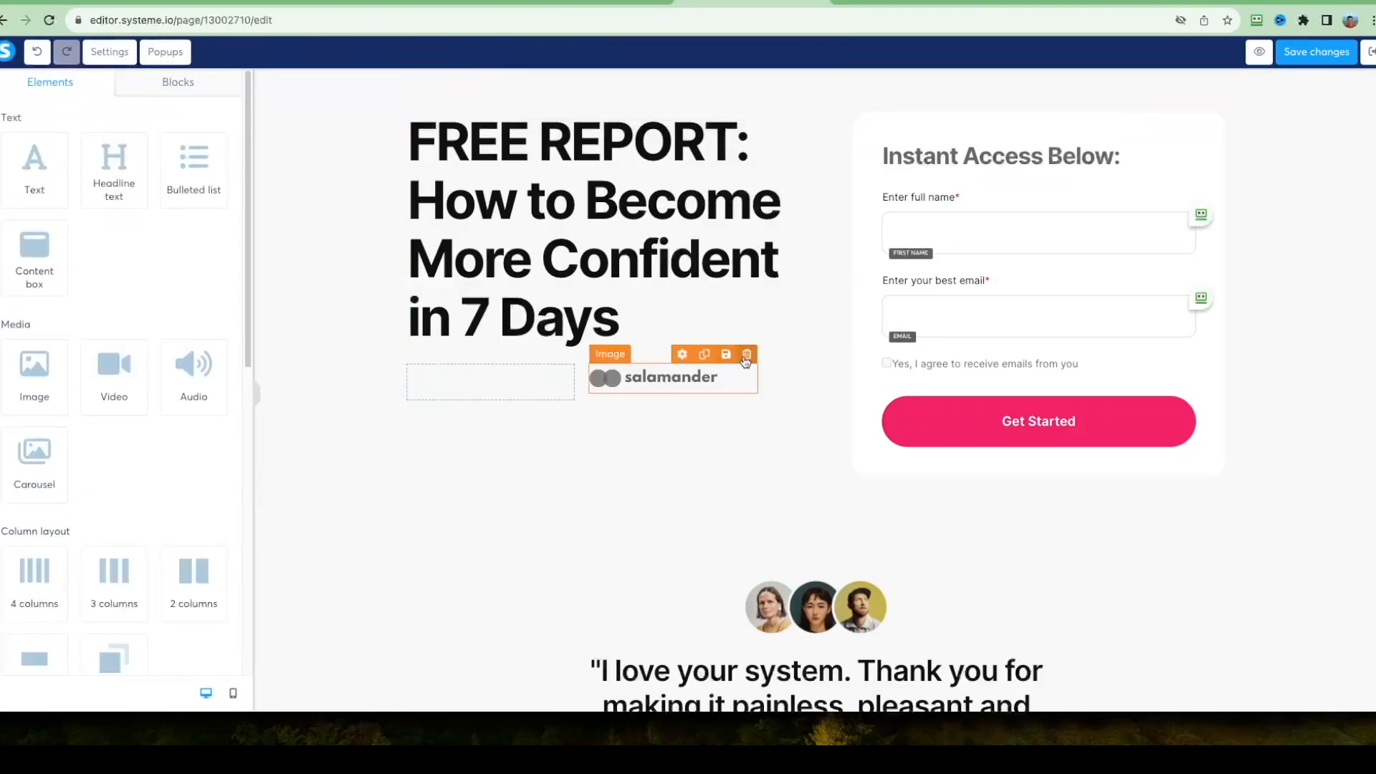
click(746, 354)
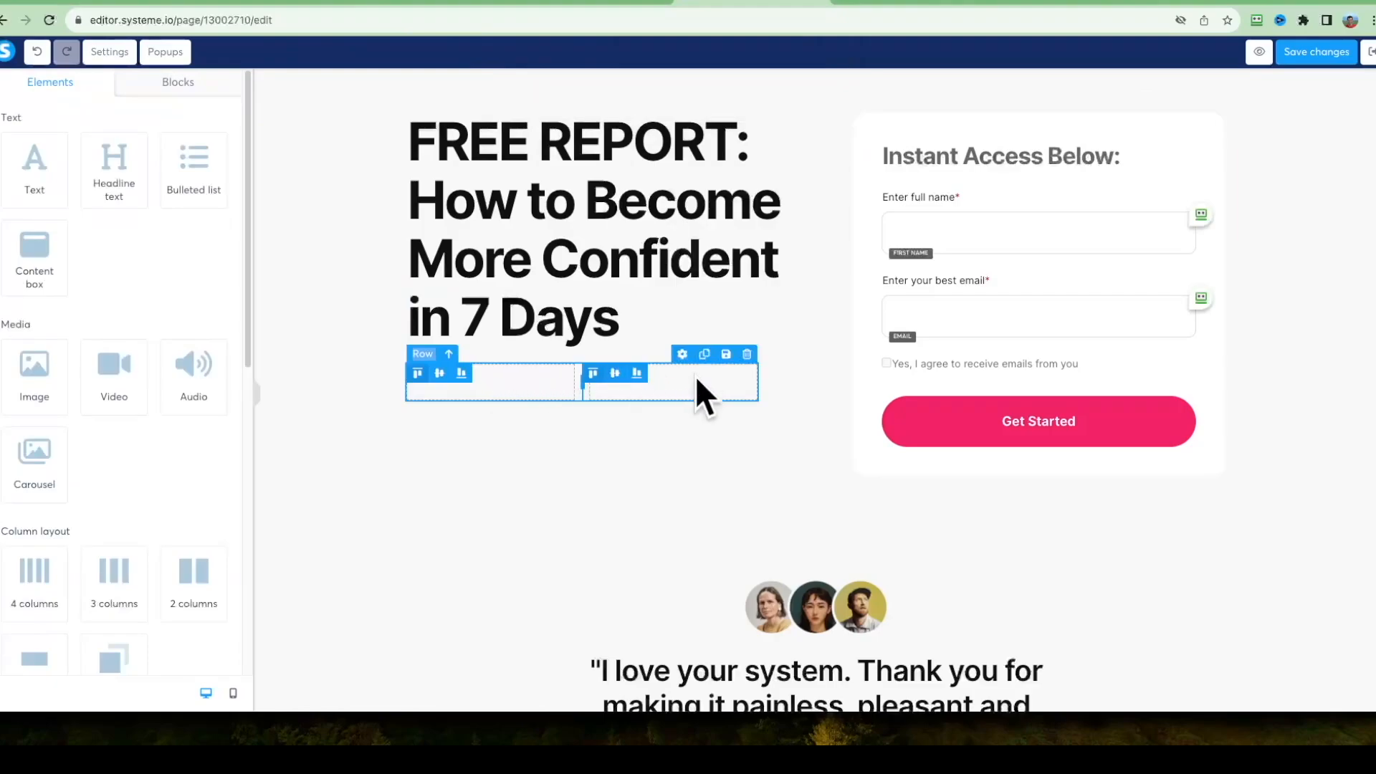
click(746, 355)
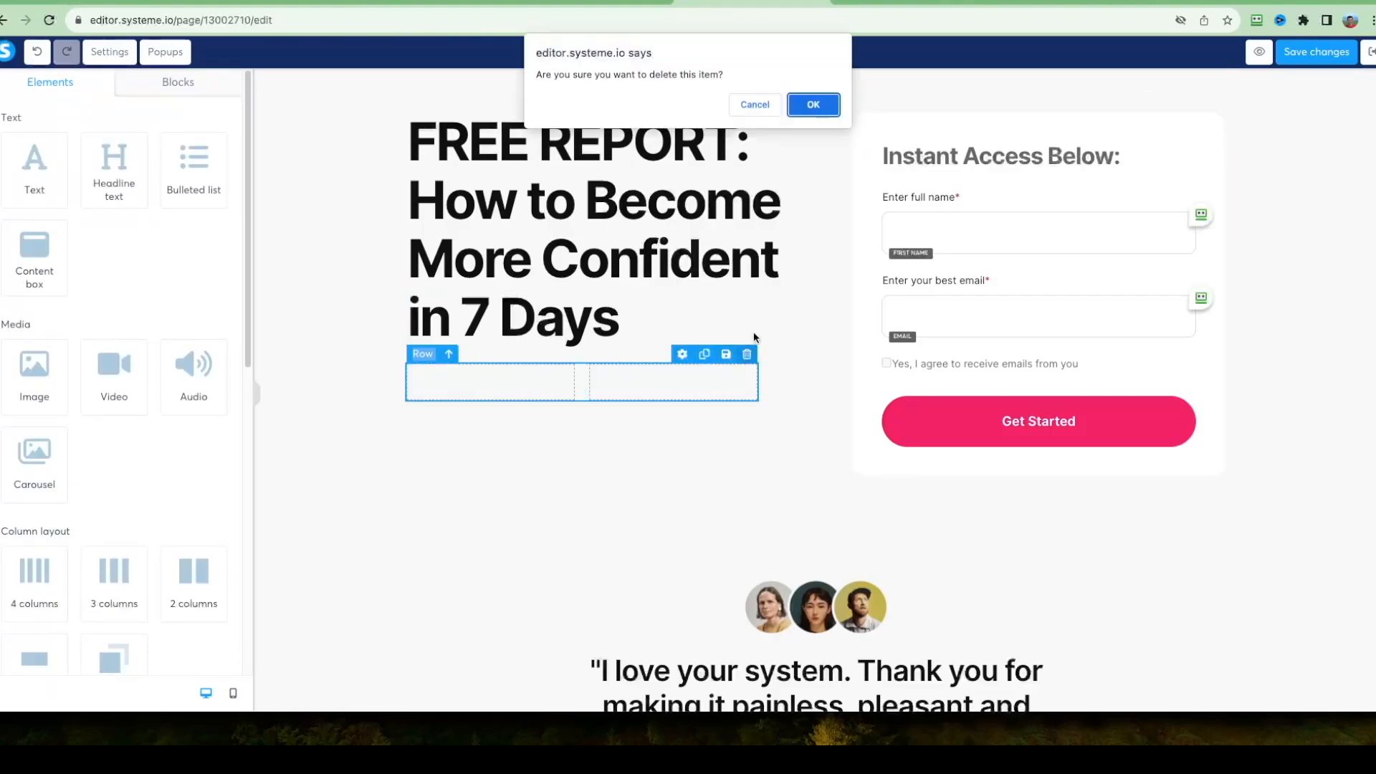
click(807, 104)
Delete the testimonial section and every remaining section below the headline and sign-up form.
scroll(357, 279, down, 4)
click(358, 280)
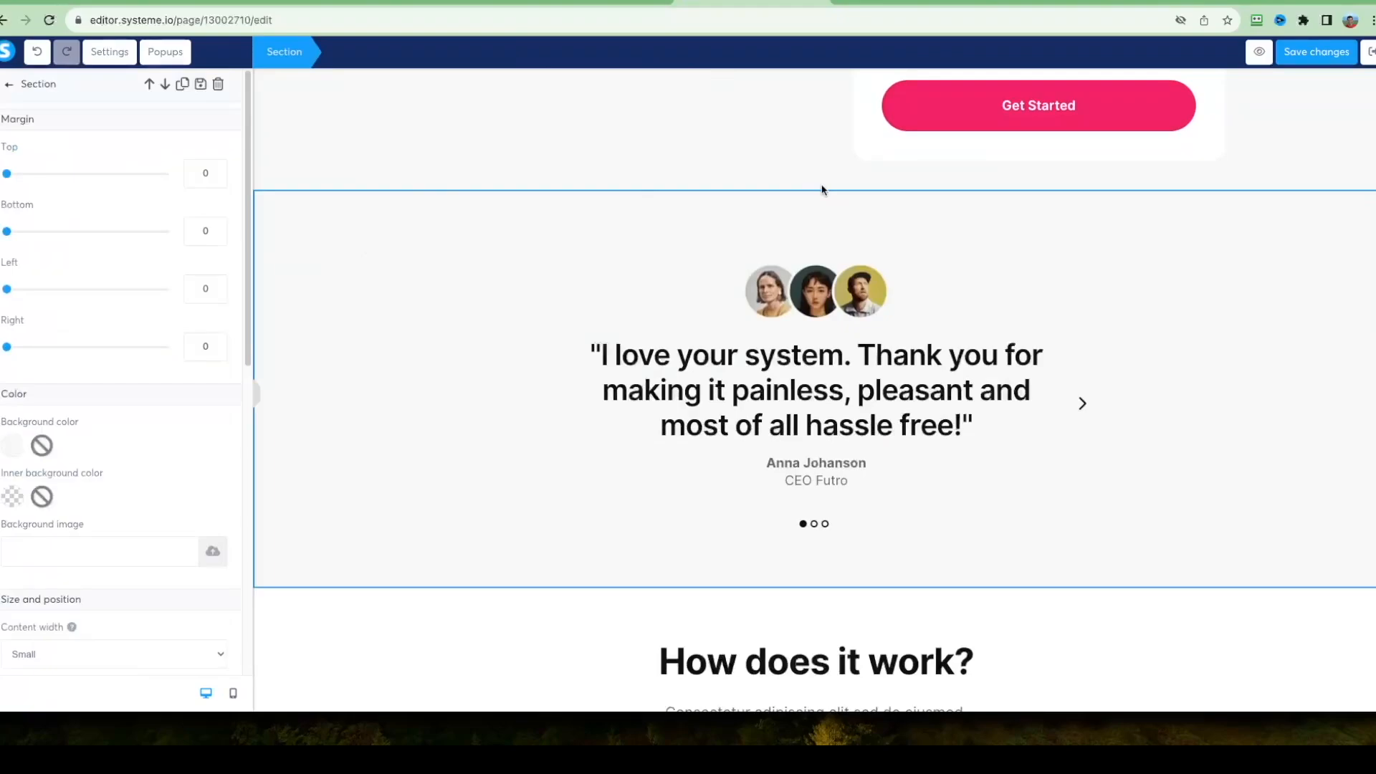
click(218, 85)
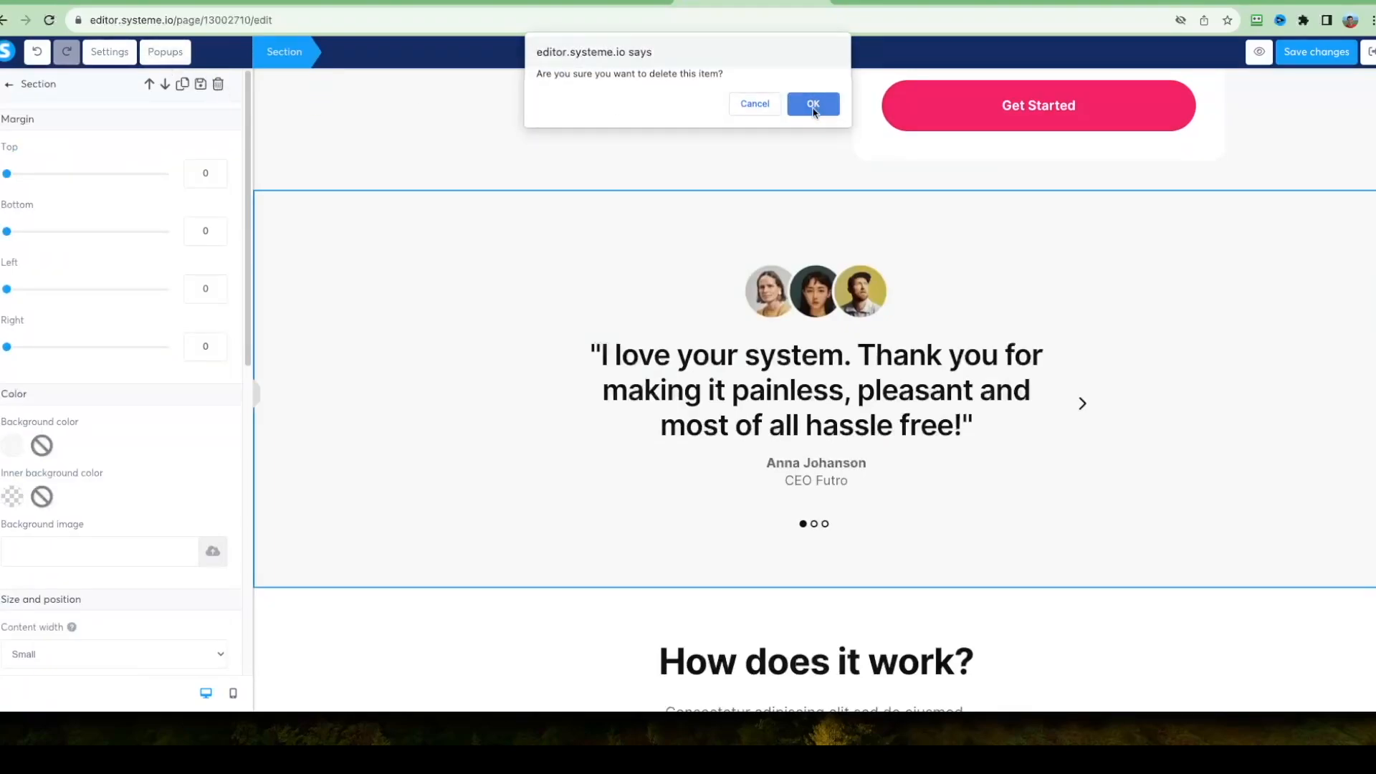
click(814, 105)
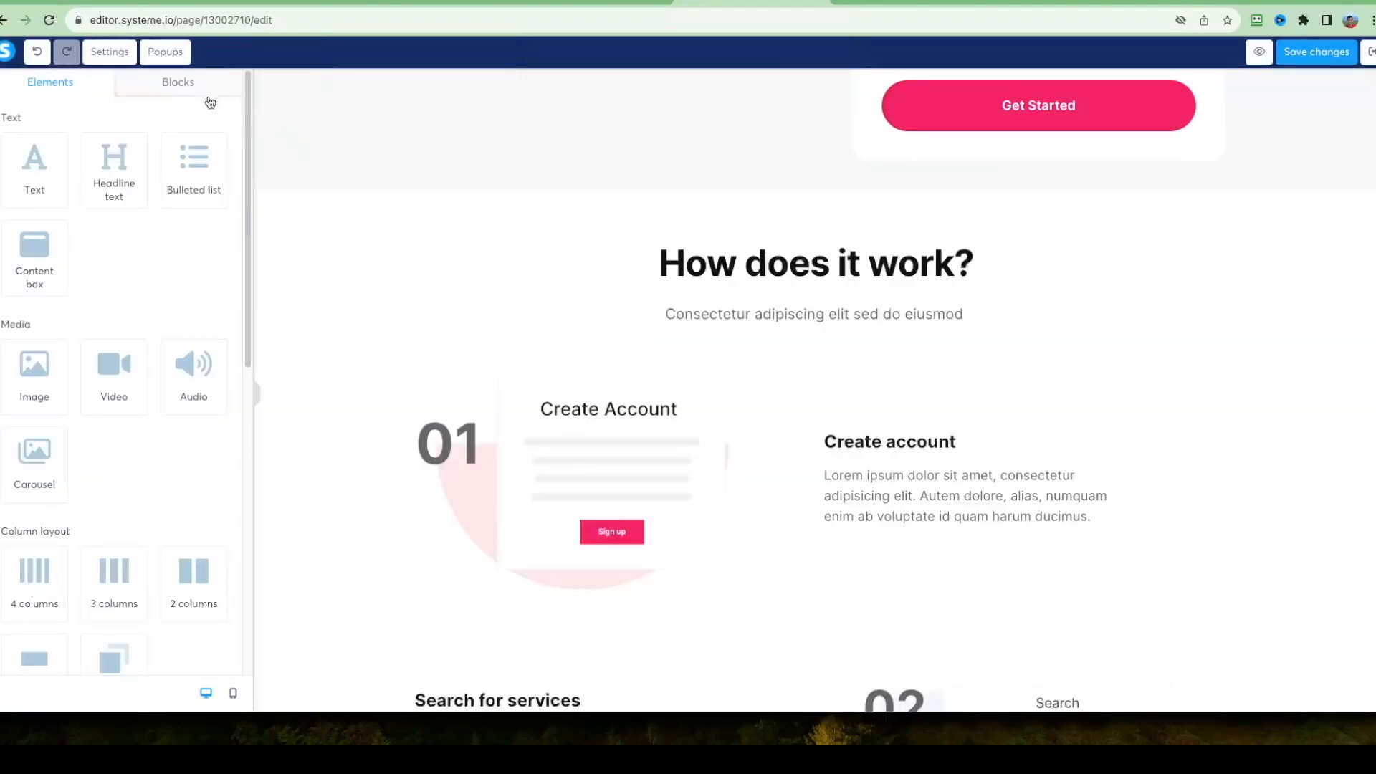
click(323, 261)
scroll(322, 260, down, 2)
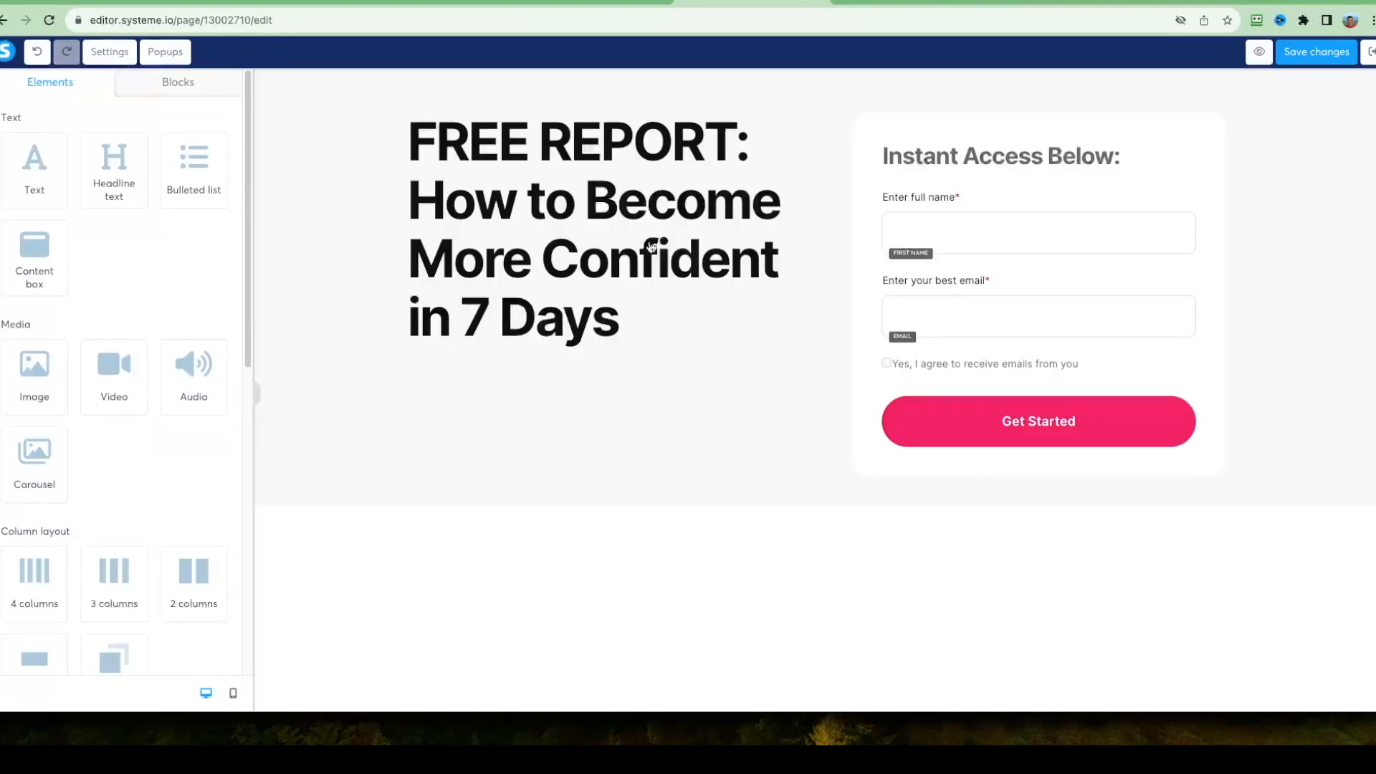
Save the Optin Page changes and preview the page before returning to the funnel's step list.
click(1320, 53)
click(1259, 53)
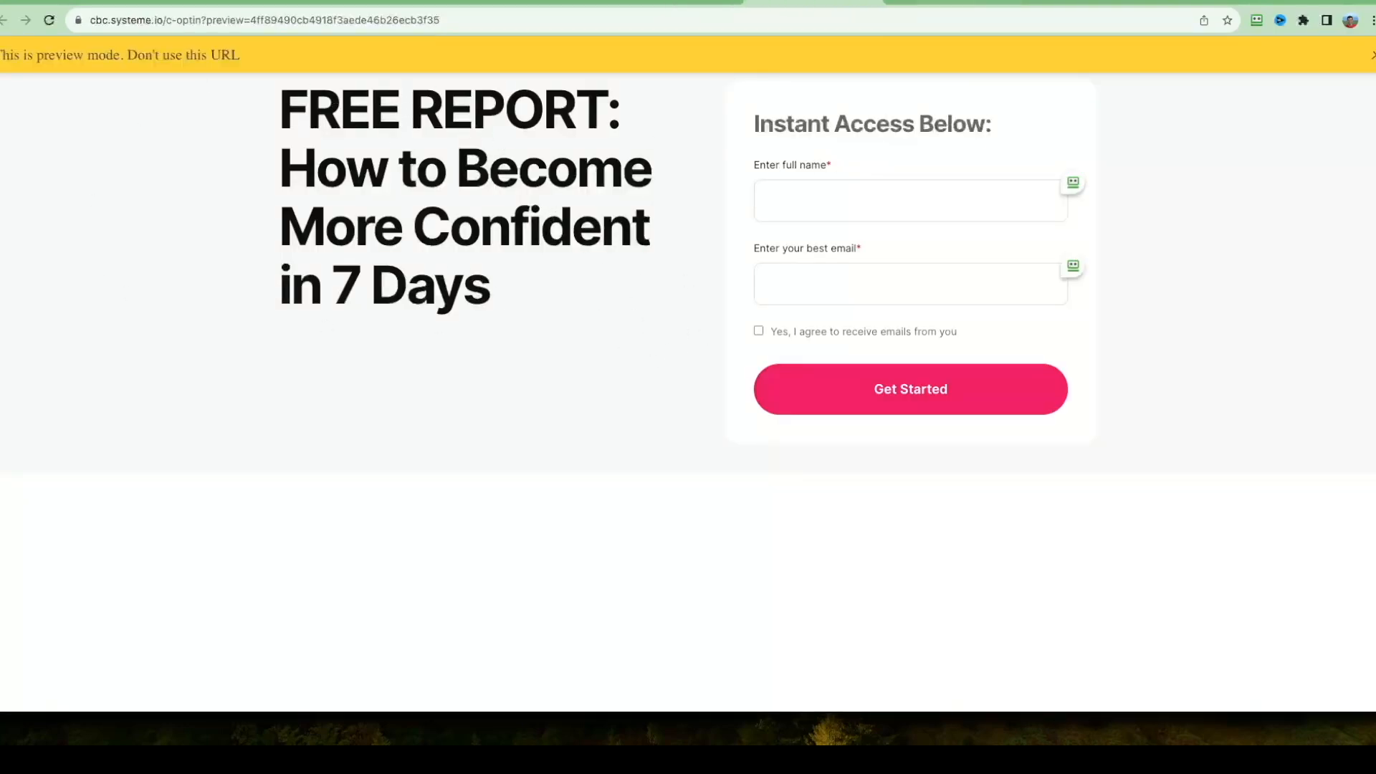
click(873, 3)
click(1365, 53)
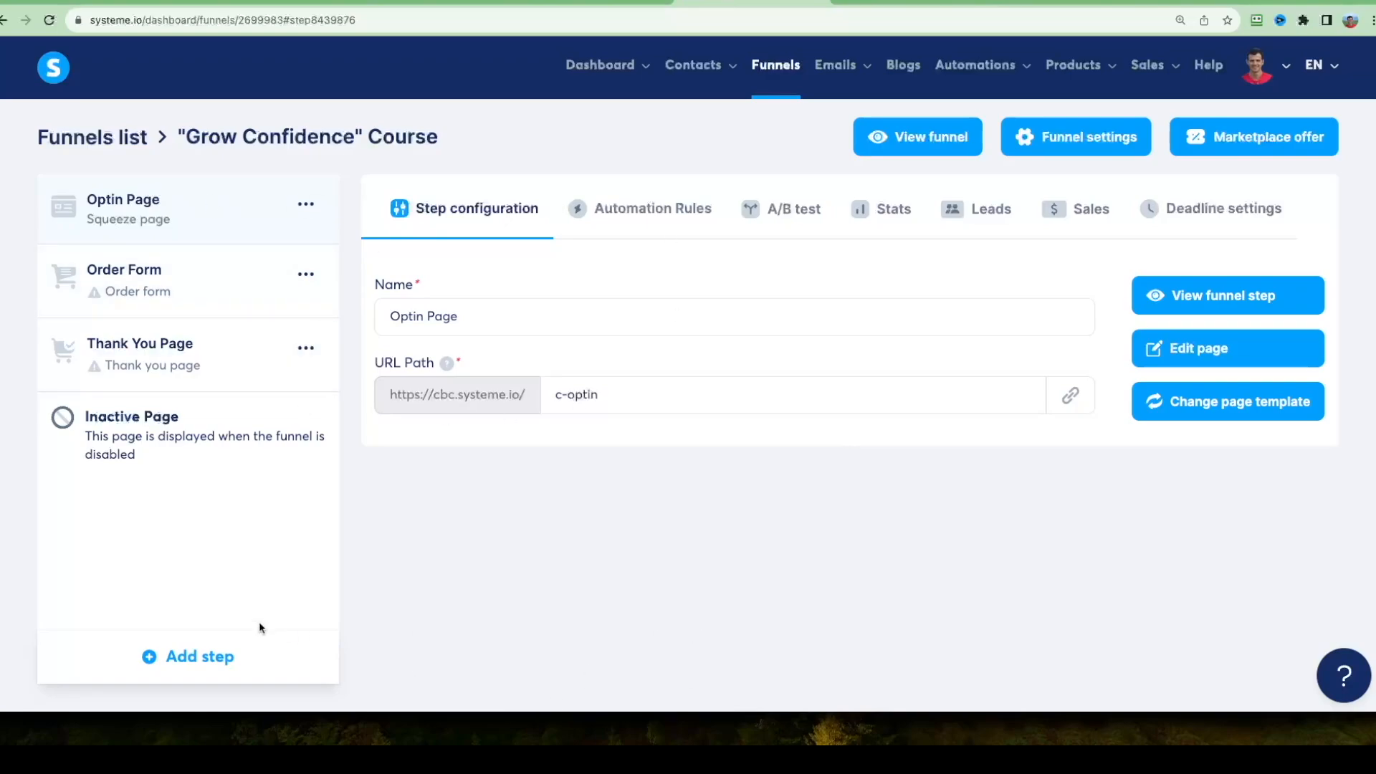
Add a funnel step named "Optin Thank You Page" with the type Opt-in thank you page.
right_click(209, 661)
key(Escape)
click(178, 654)
click(199, 656)
click(605, 341)
text(Optin Thank You Page)
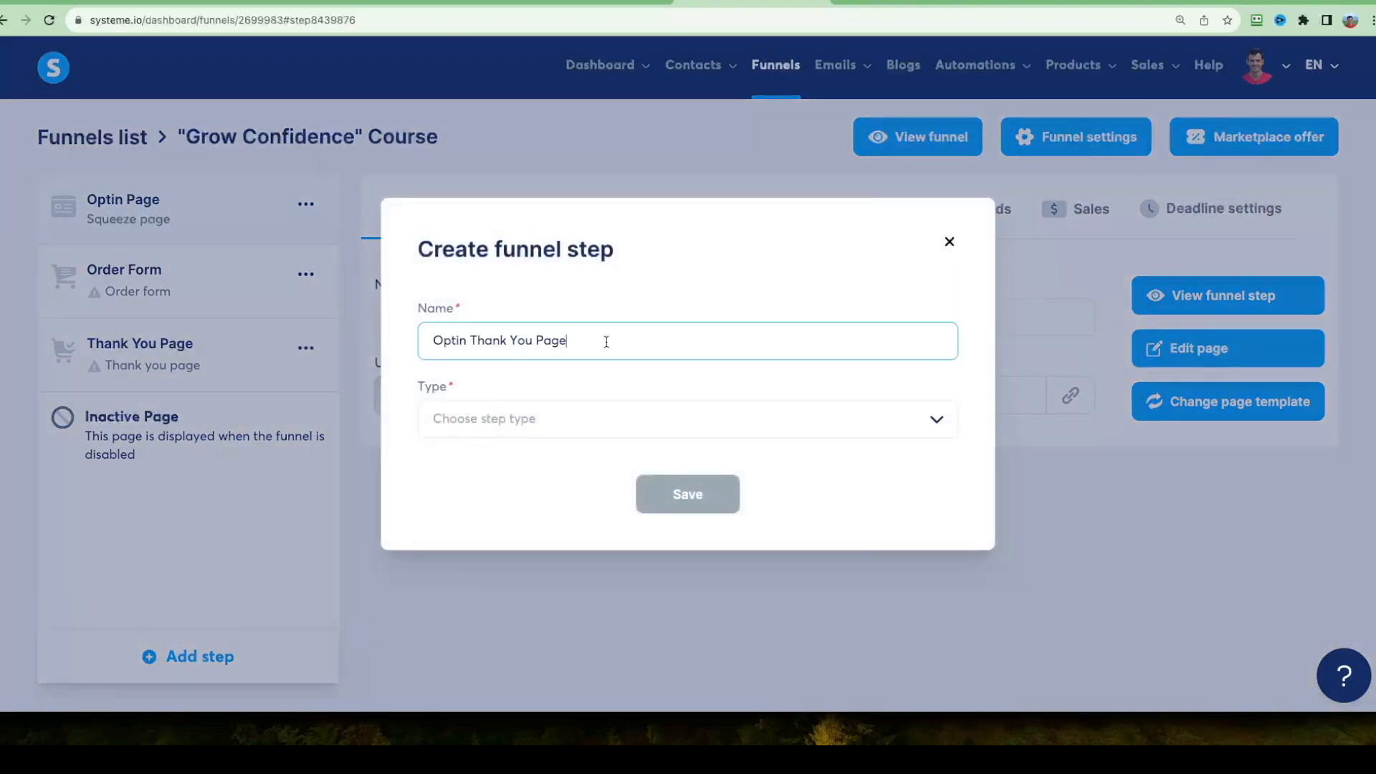
drag(604, 341, 401, 342)
click(475, 413)
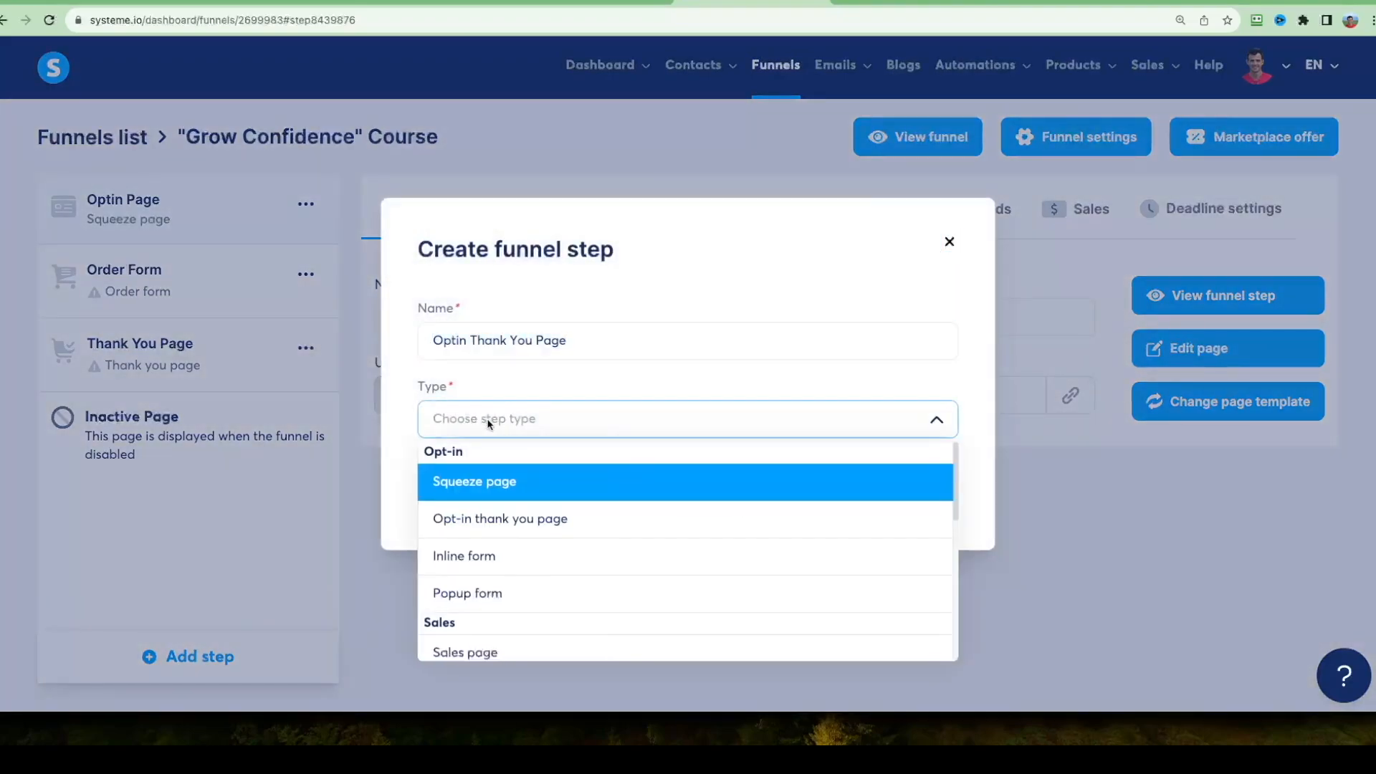
click(527, 519)
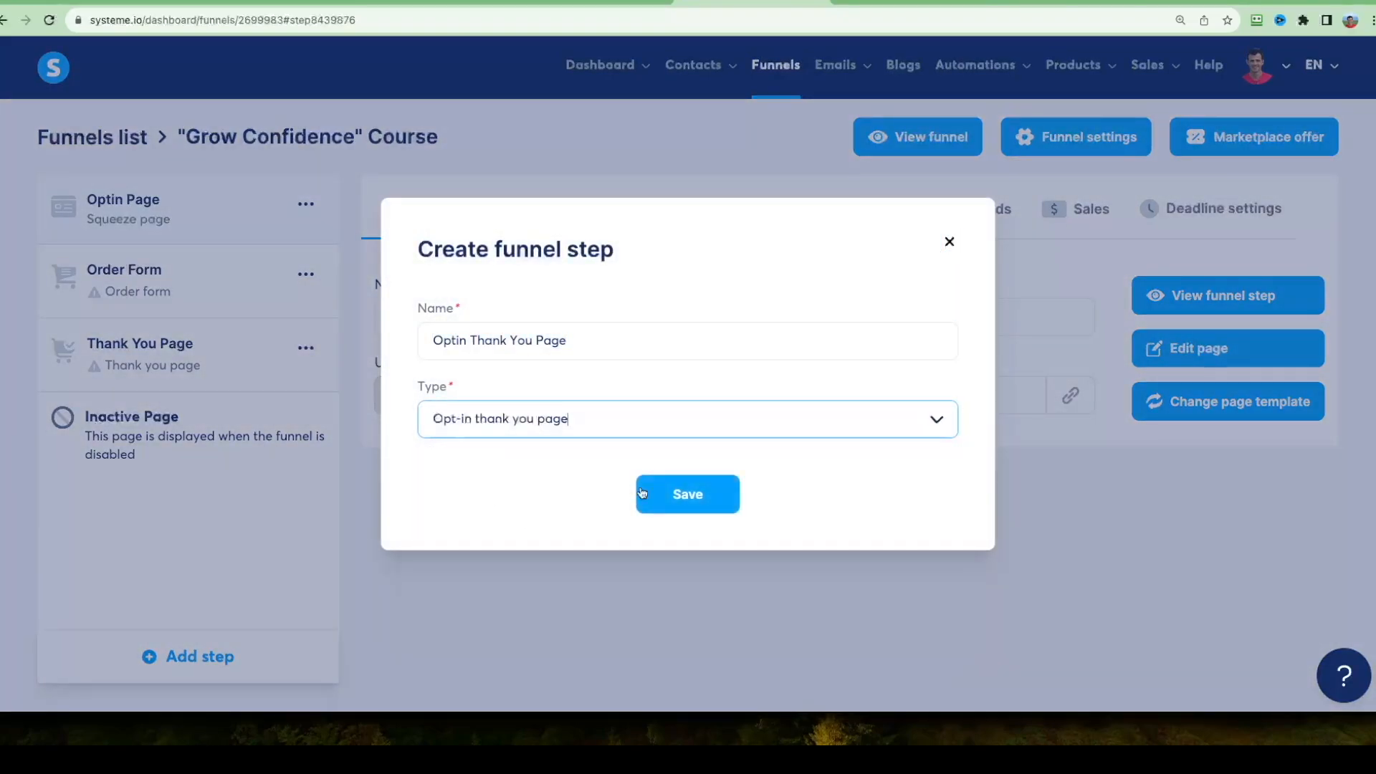
click(684, 493)
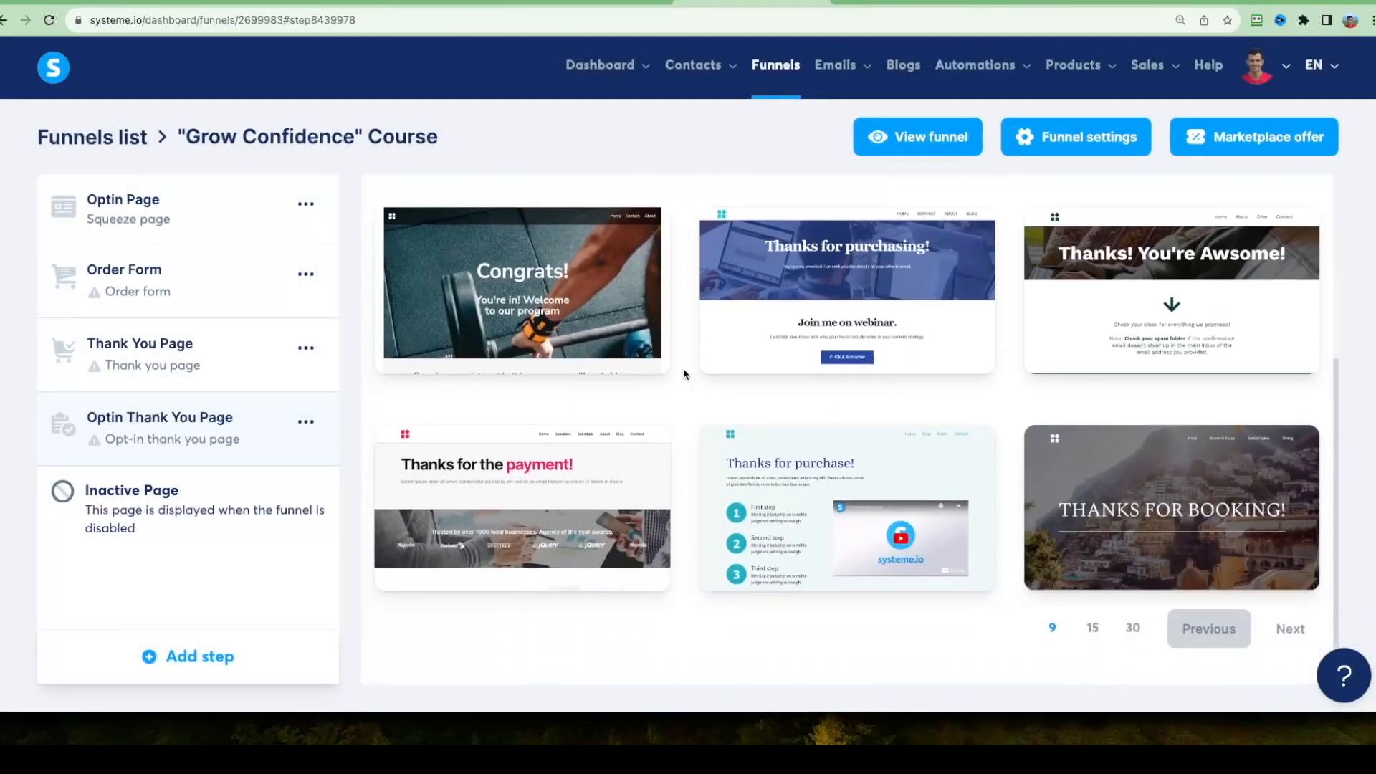
Preview and select the "Thanks for the payment!" template for the Optin Thank You Page, and set its URL path to "c1-thankyou".
mouse_move(644, 462)
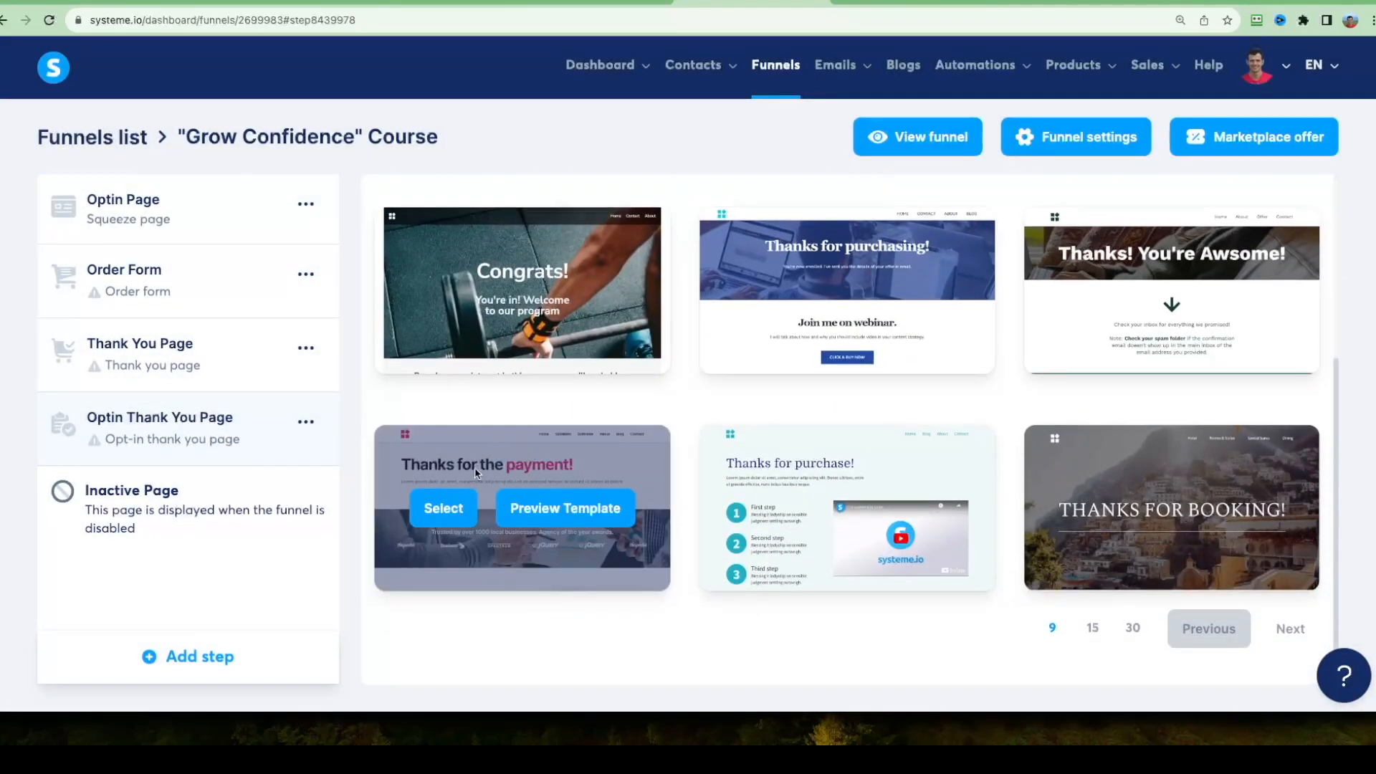
click(545, 513)
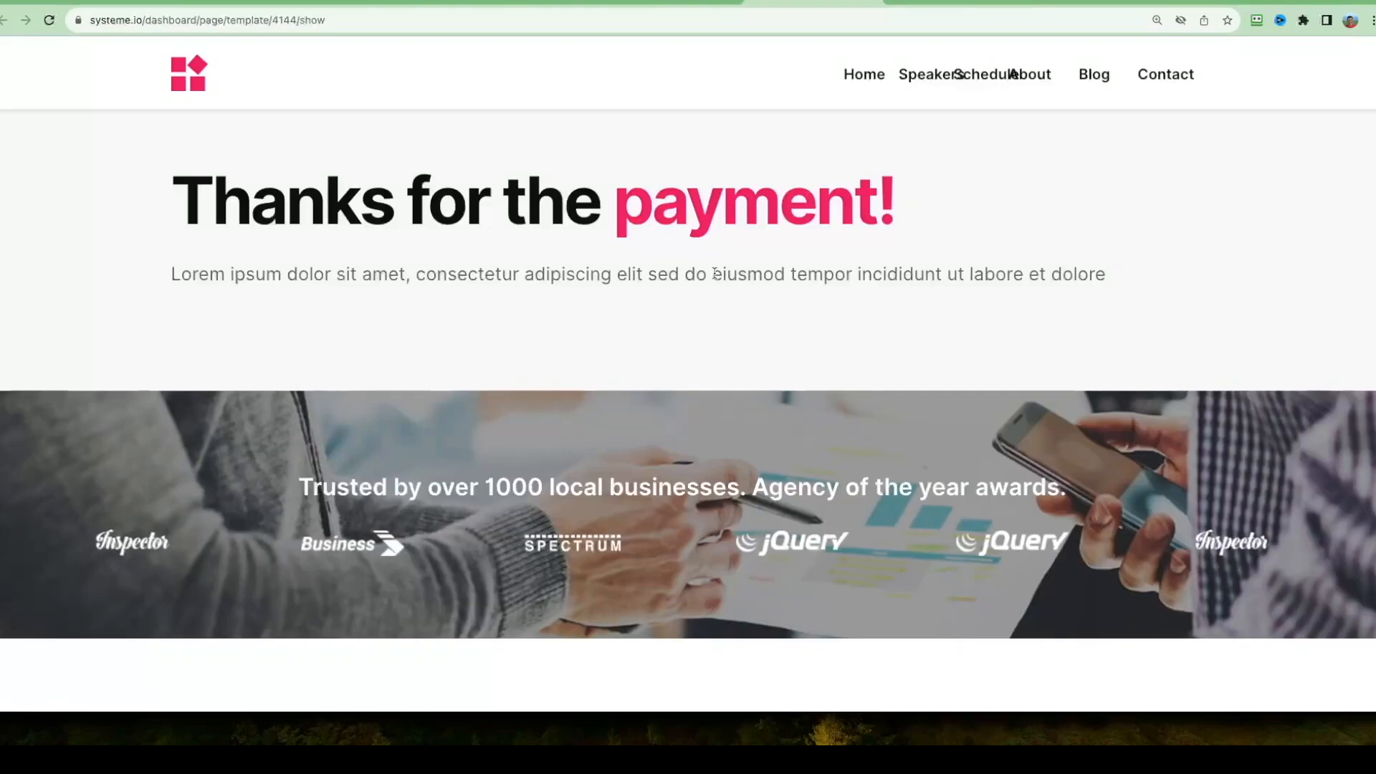
scroll(1029, 291, down, 15)
scroll(948, 394, up, 15)
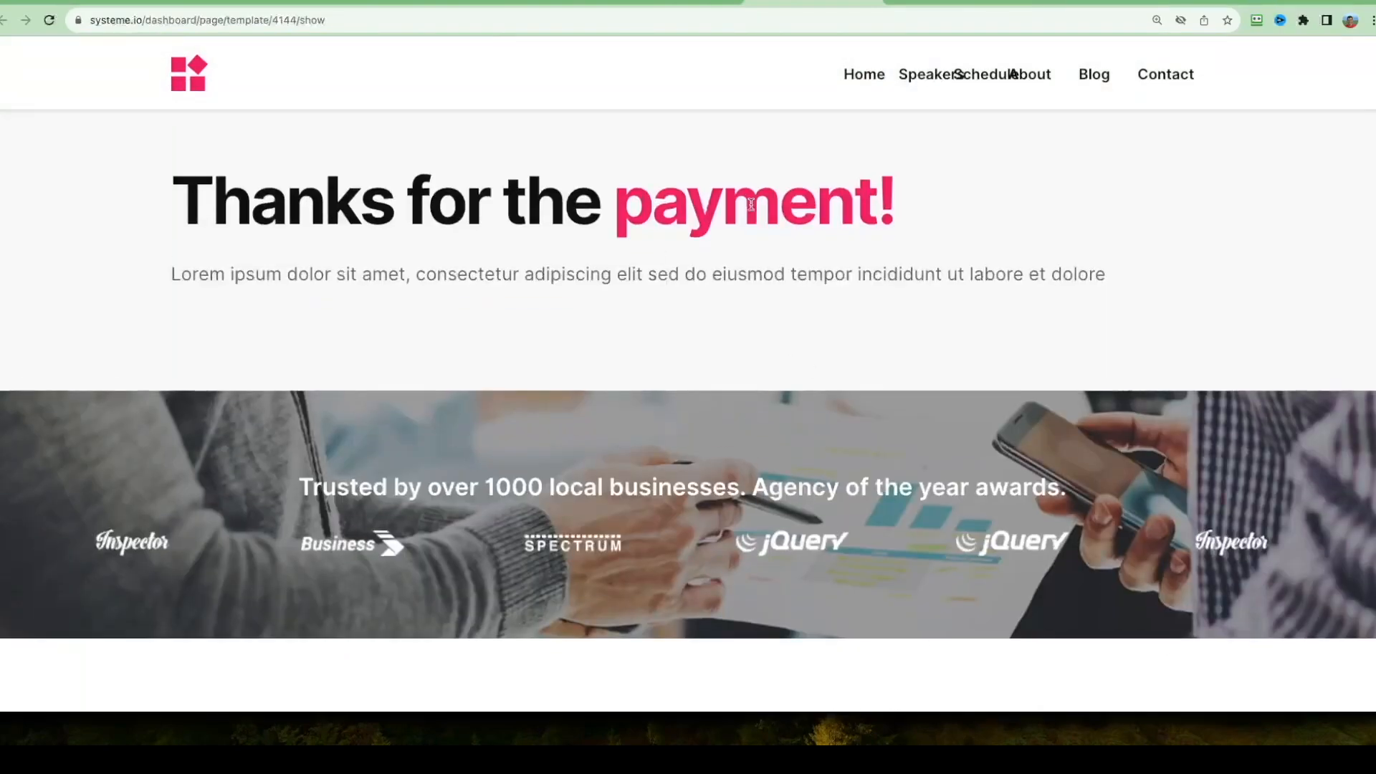
click(869, 5)
click(441, 509)
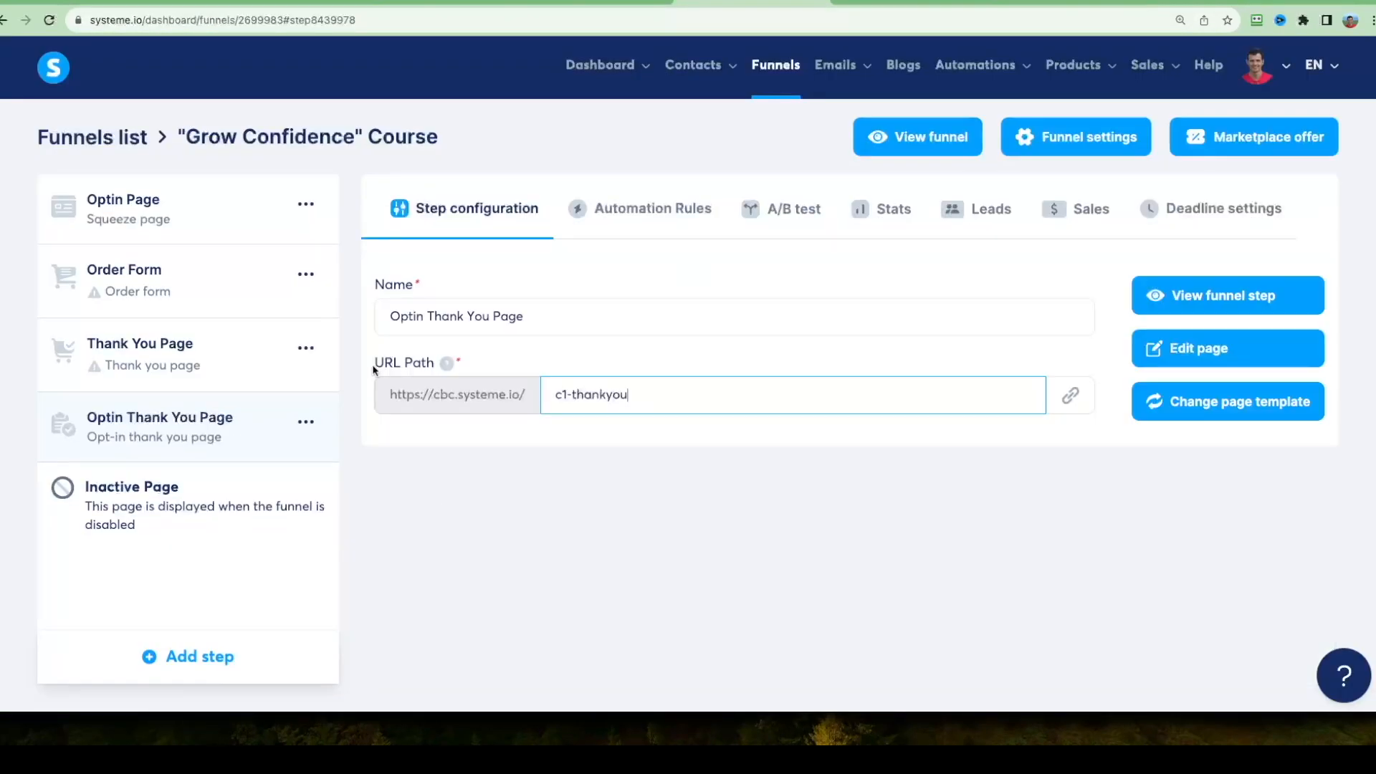
Open the Optin Thank You Page for editing and replace its headline with "Your Report is on the Way!".
click(1185, 348)
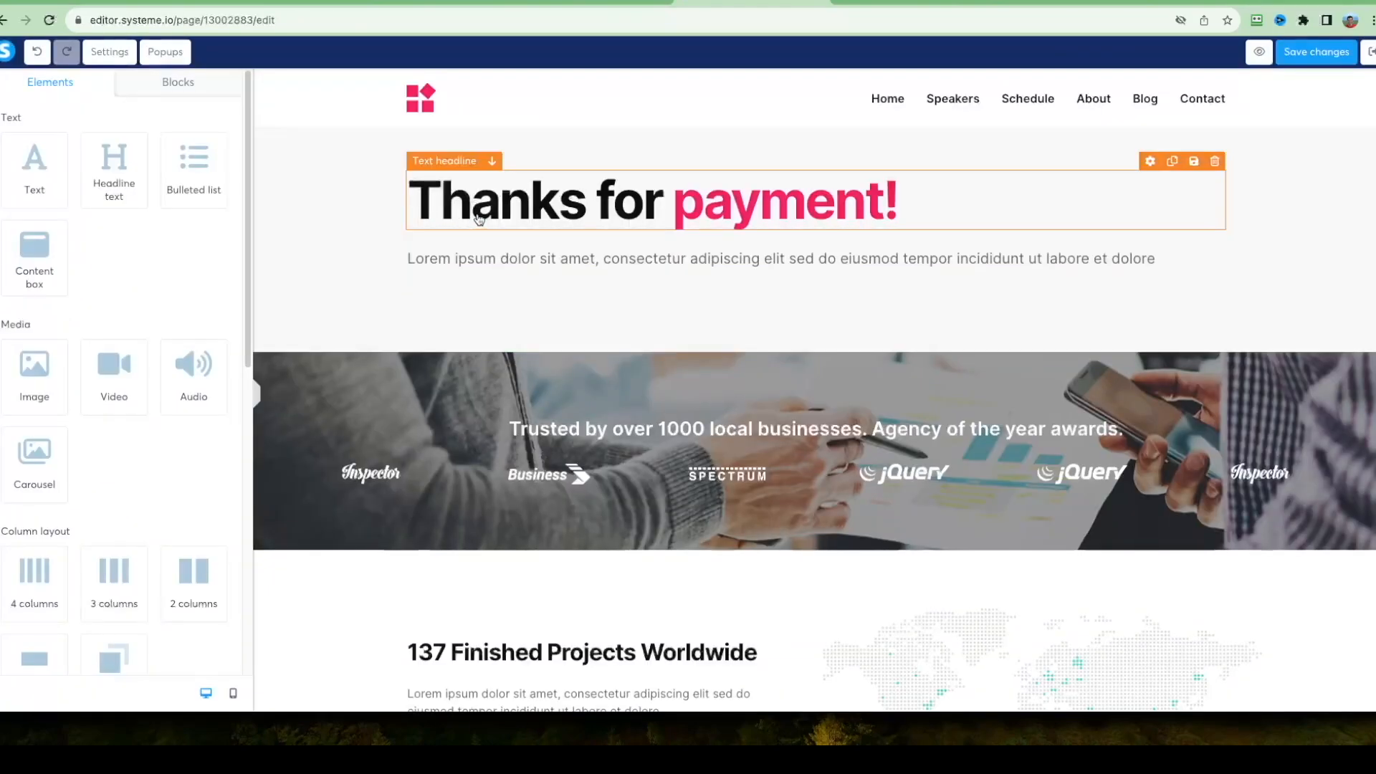
click(477, 213)
triple_click(477, 212)
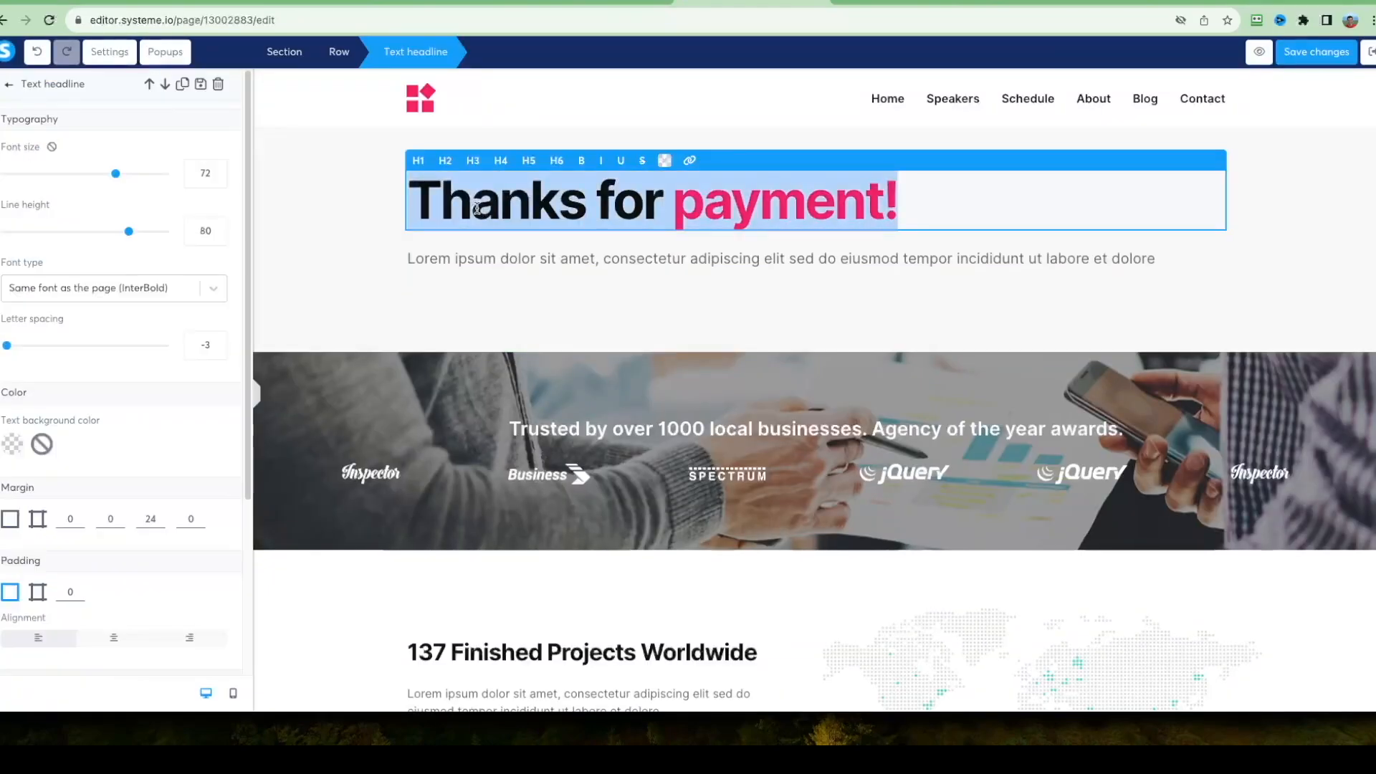
click(475, 210)
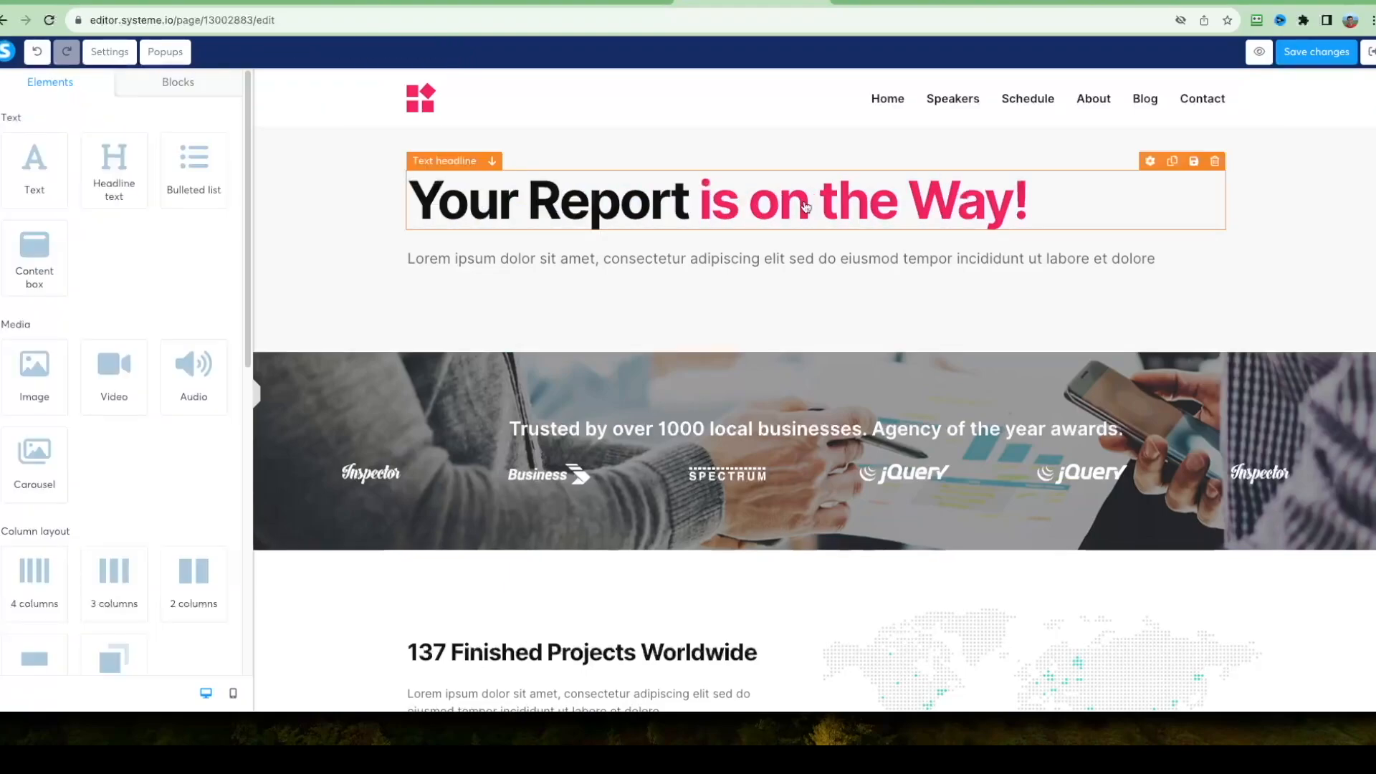
Delete the header section containing the logo and navigation links above the headline.
click(329, 100)
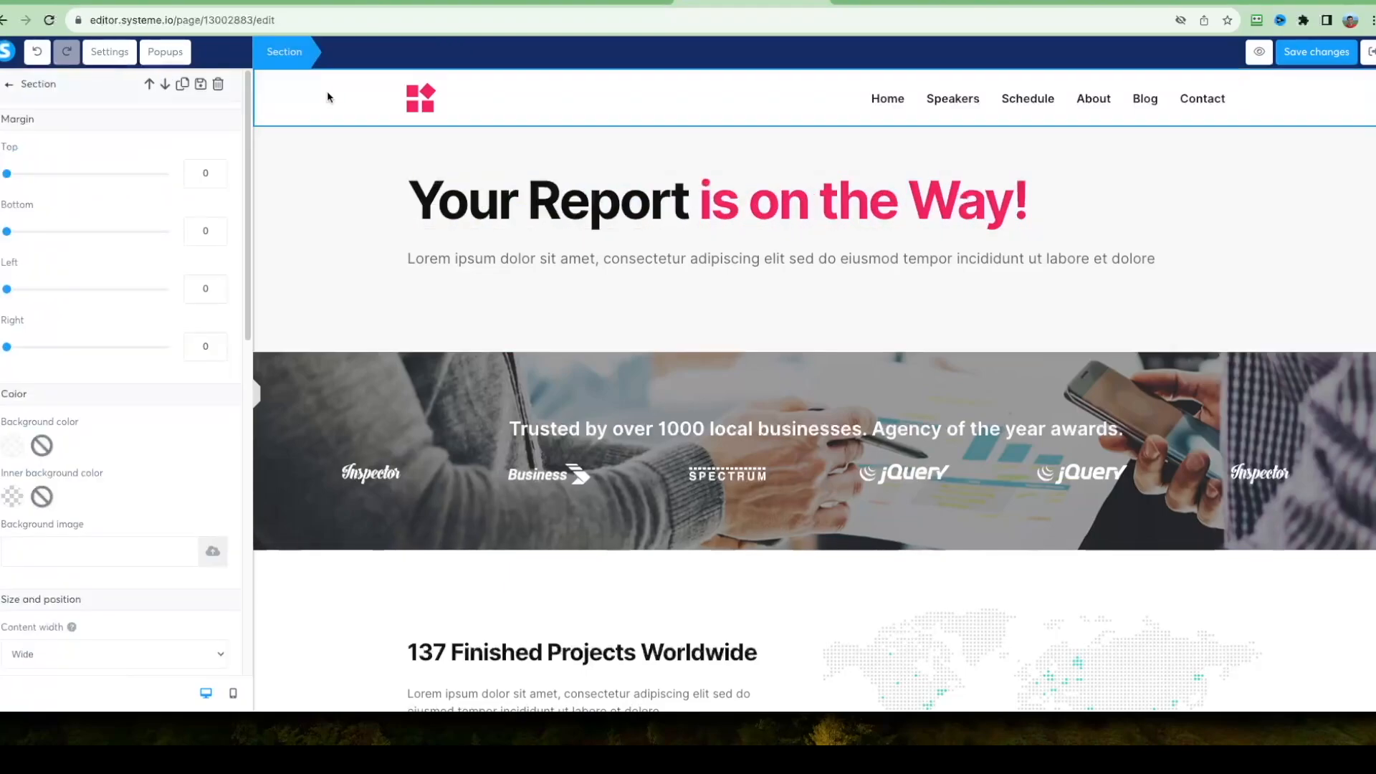
click(220, 84)
click(813, 104)
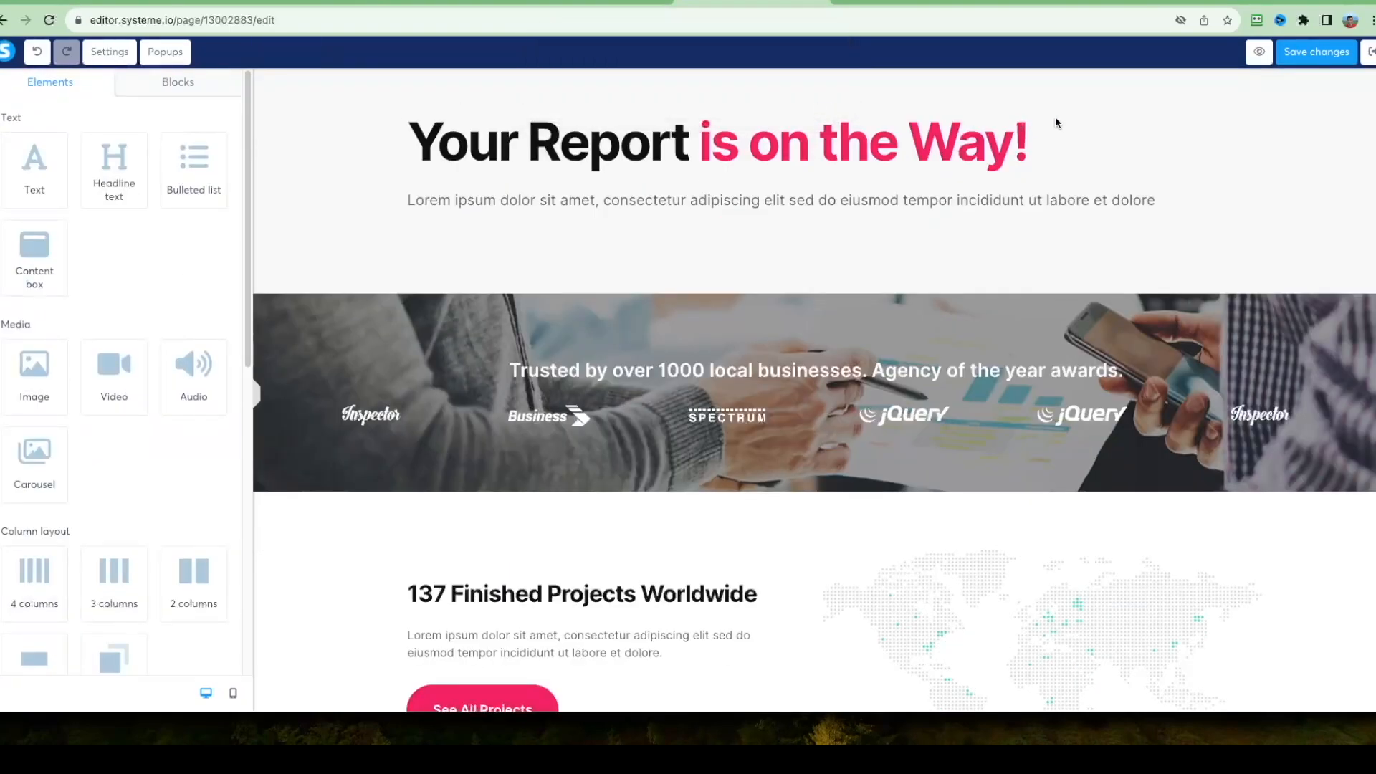
Replace the placeholder text under the headline with "In the next 2-3 minutes you're going to receive an email with your report into your inbox.".
click(480, 156)
click(500, 154)
click(367, 180)
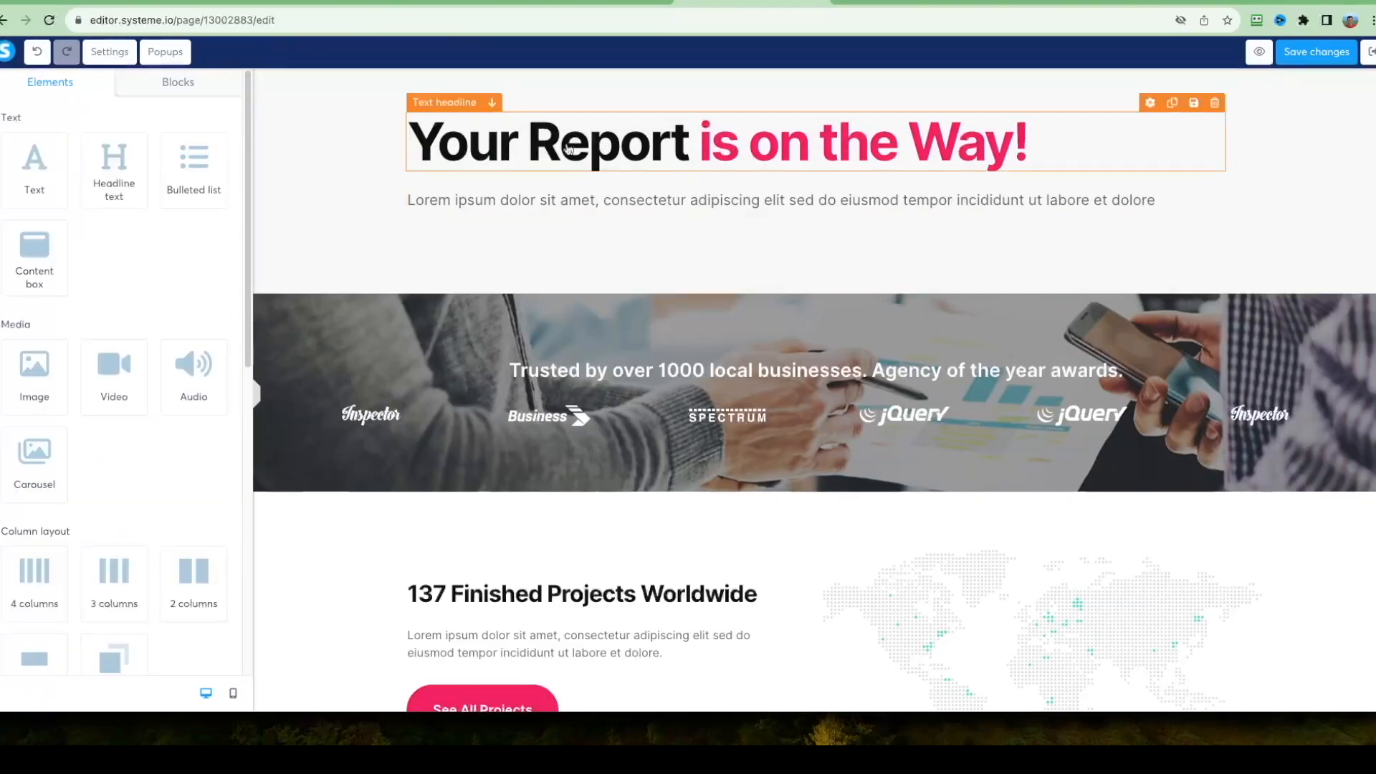
triple_click(475, 200)
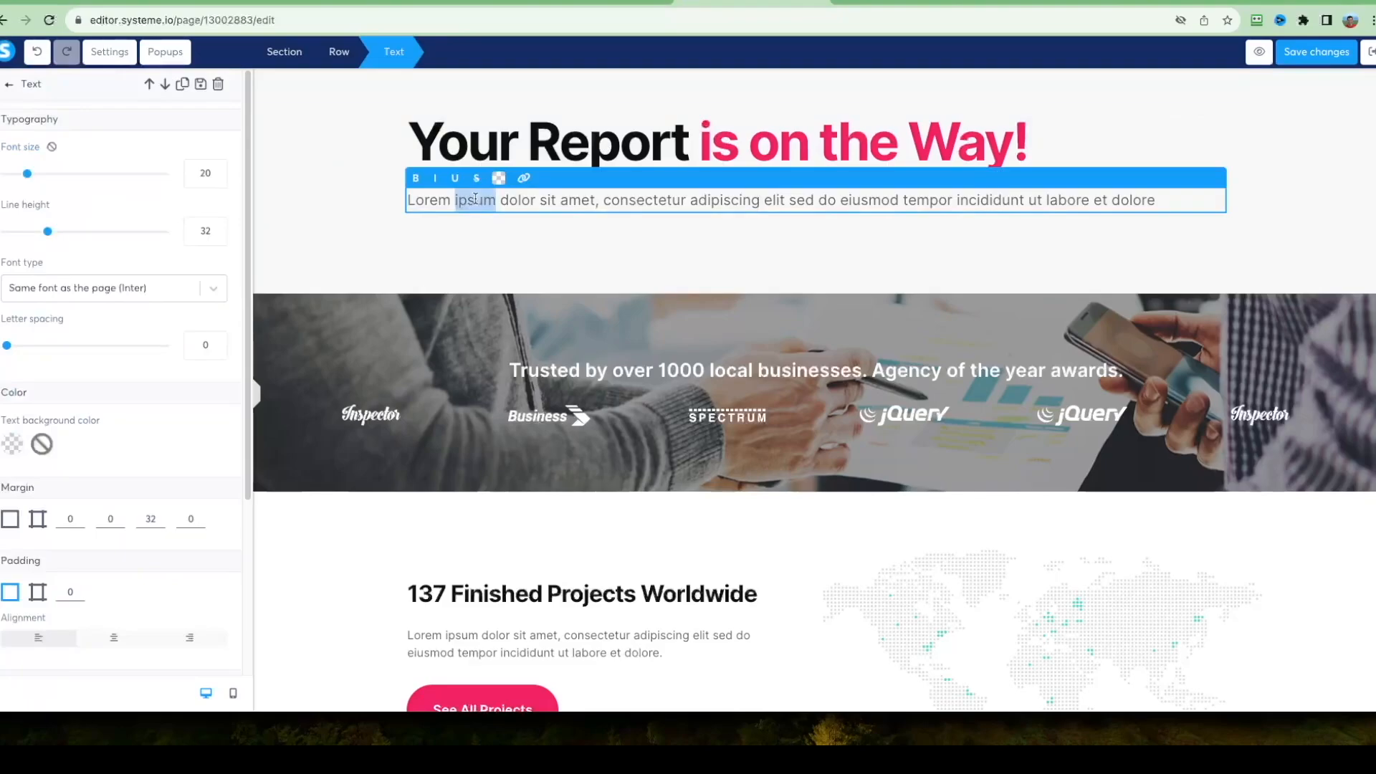
text(In the next 2-3 minutes you're going to receive an email with your report into your inbox.)
click(430, 221)
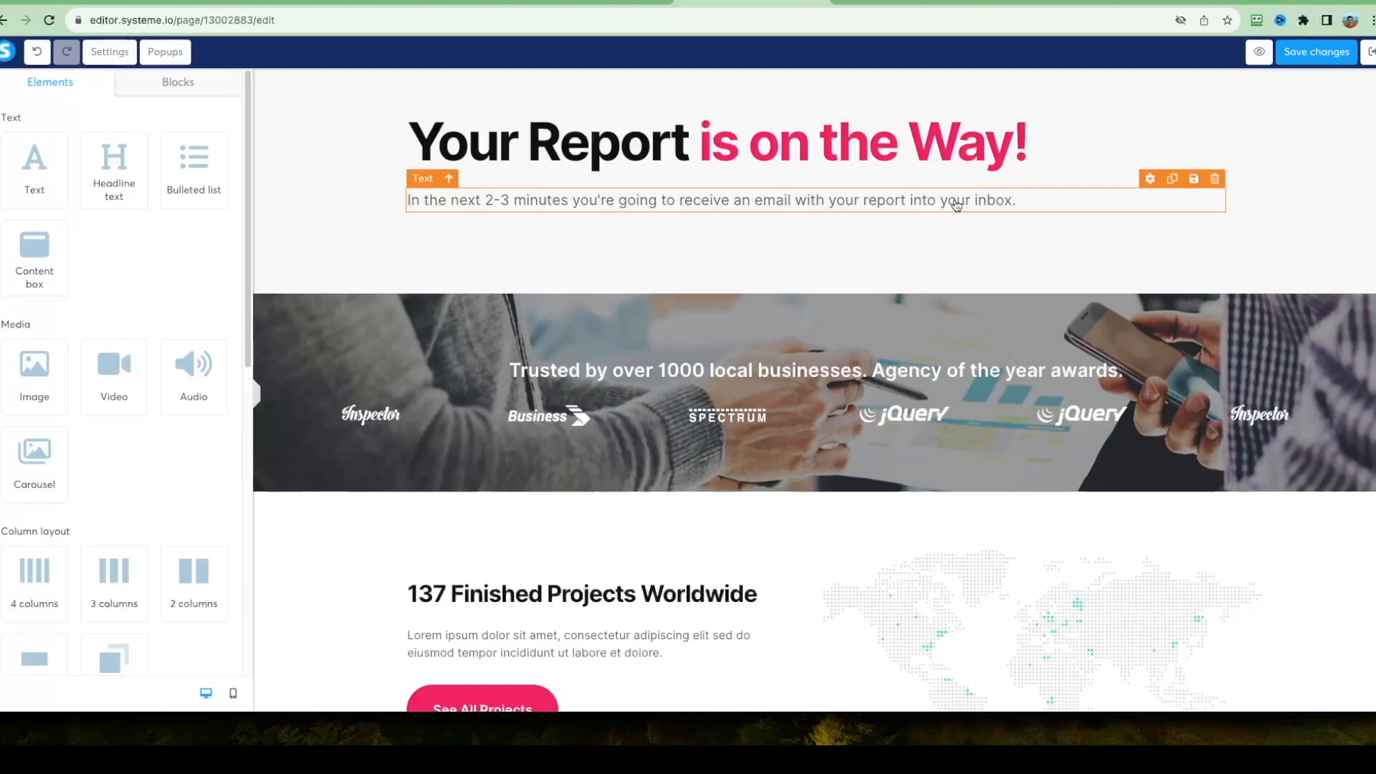
Set the font size of the text under the headline to 30.
triple_click(779, 199)
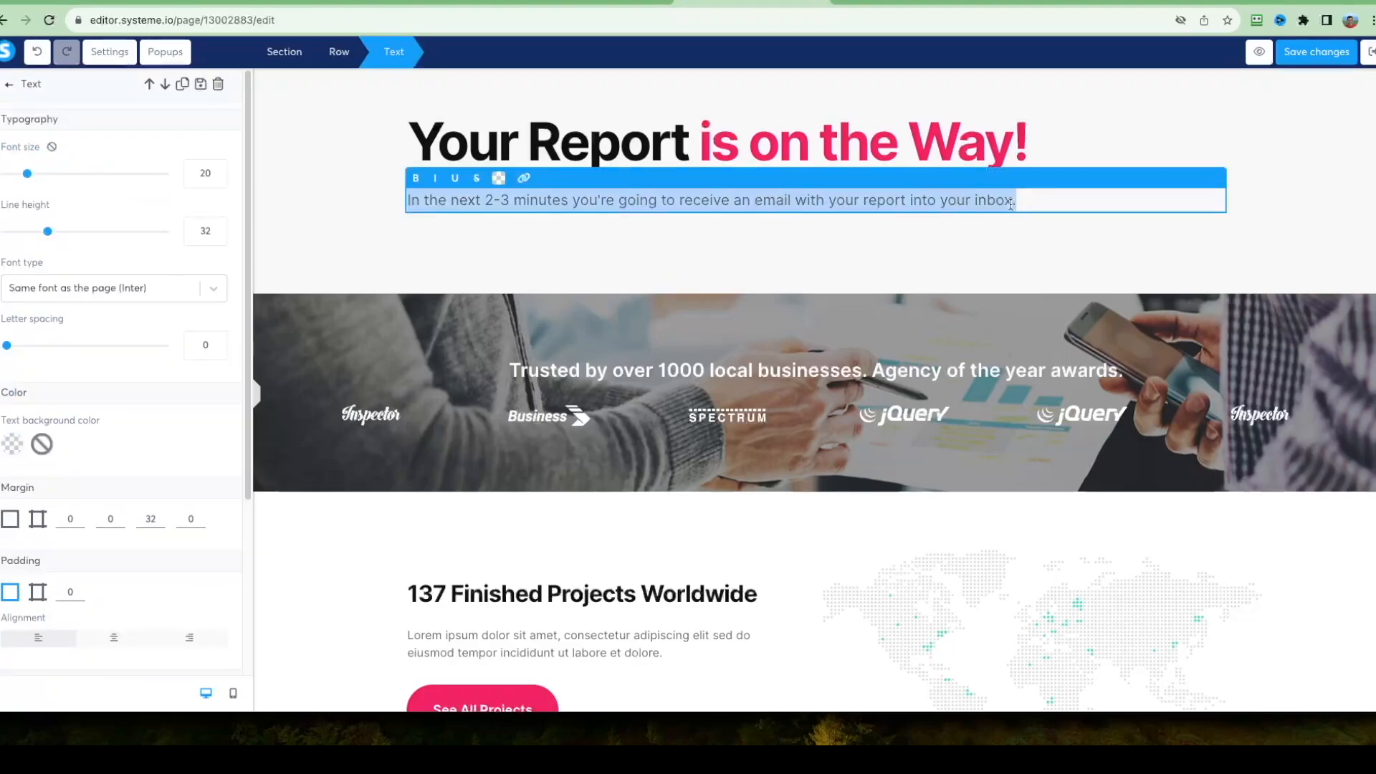
drag(1011, 204, 409, 204)
drag(34, 180, 45, 181)
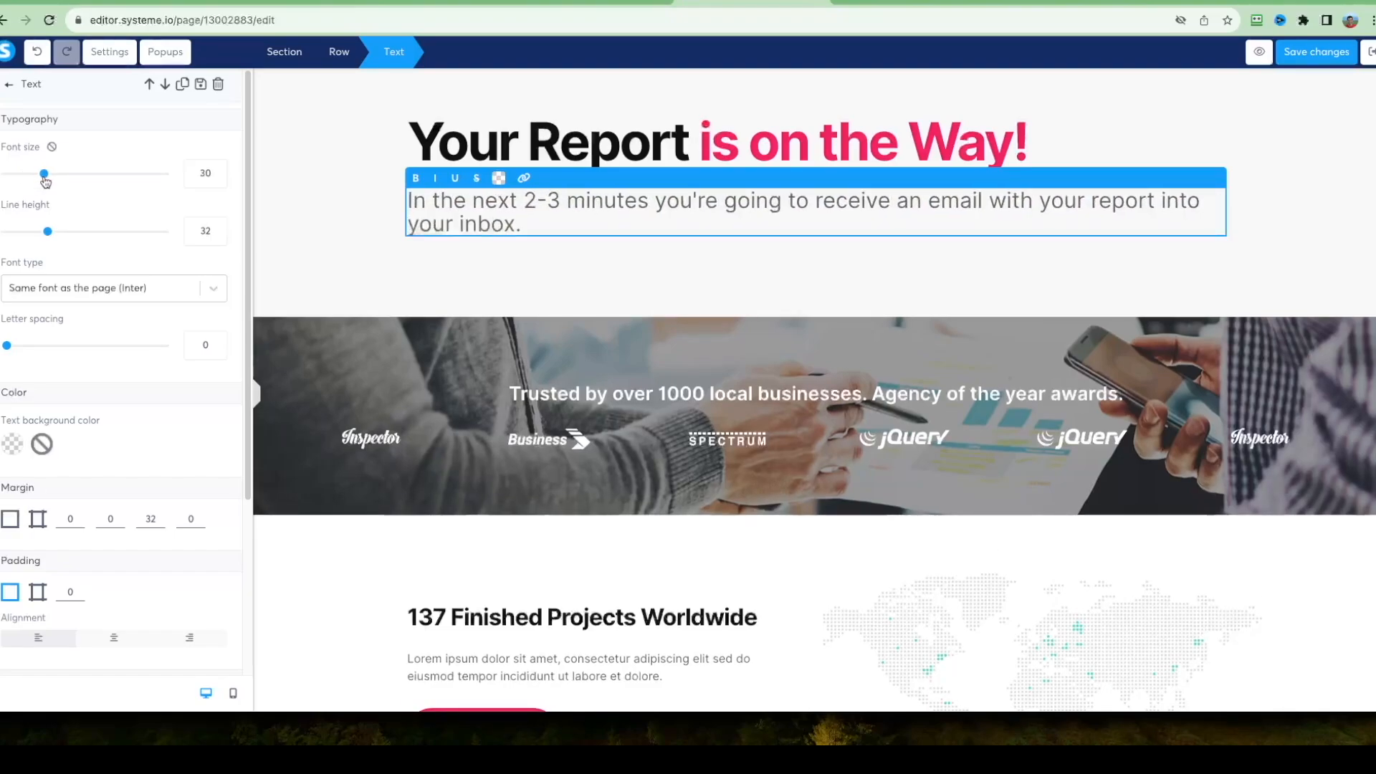
click(519, 251)
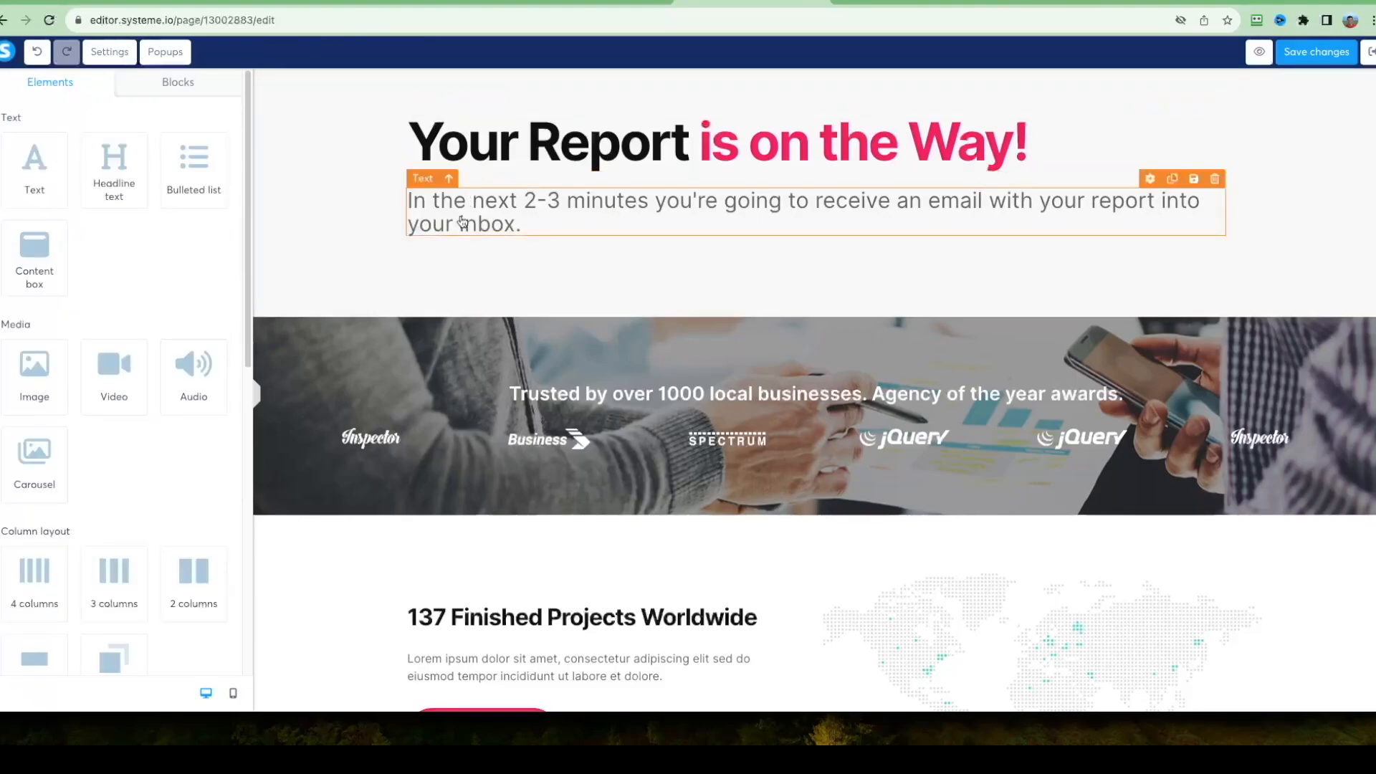
right_click(789, 202)
click(359, 196)
click(359, 195)
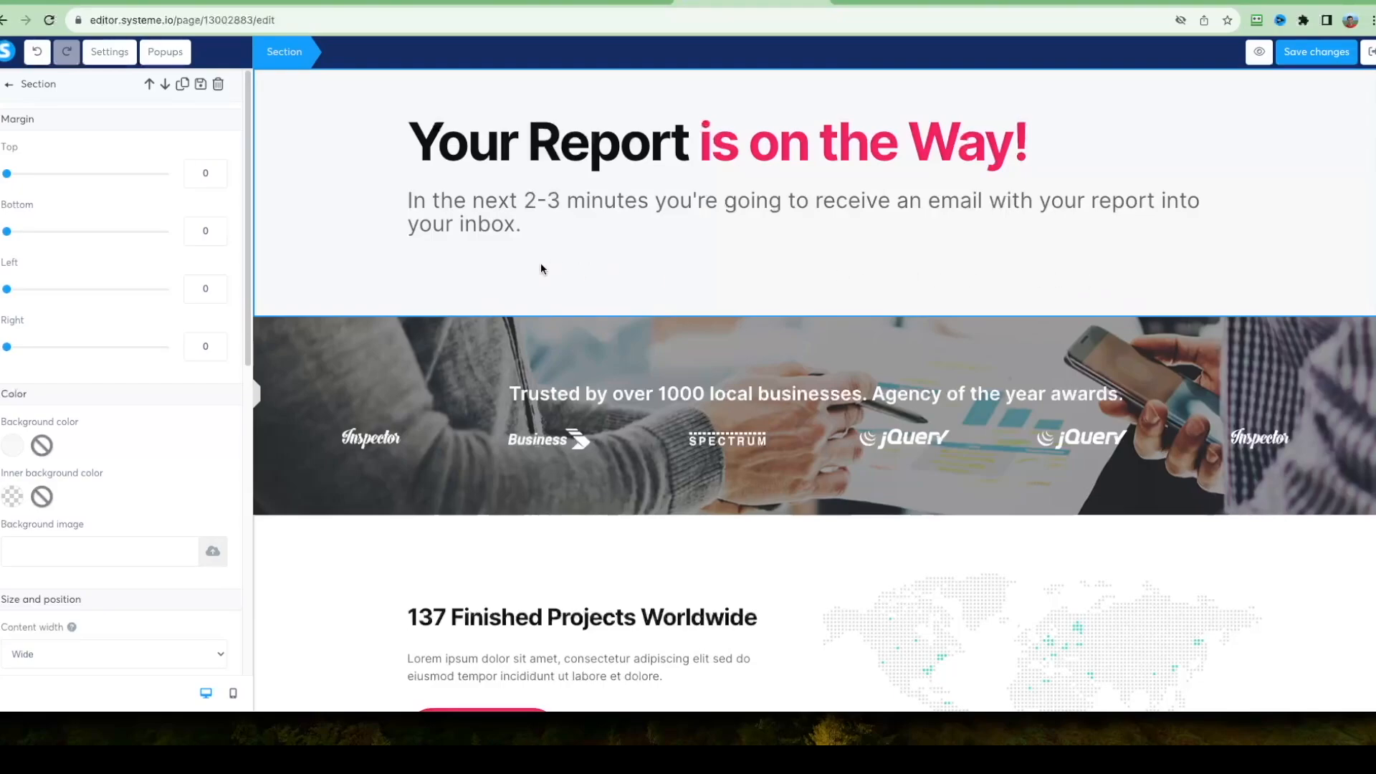
click(438, 296)
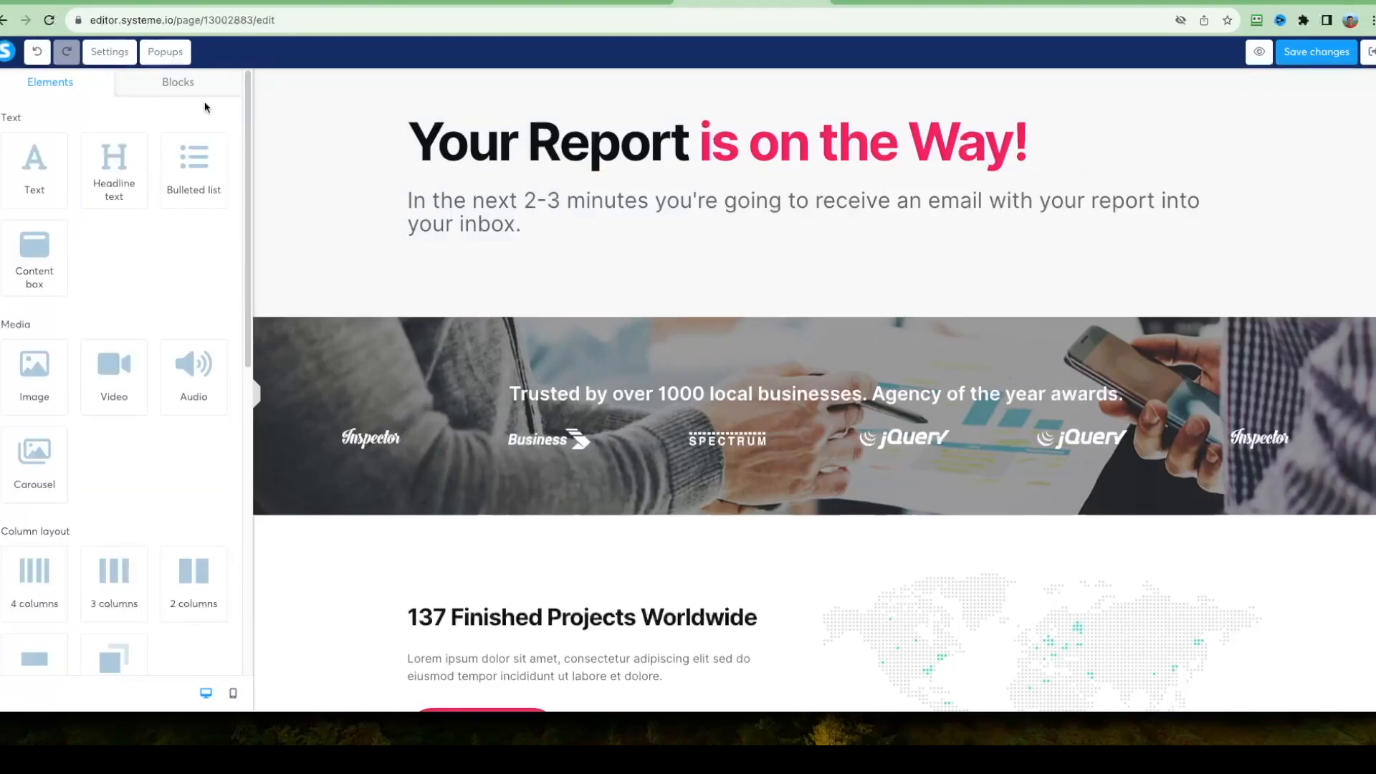
Duplicate the headline, move the copy below the email text, and change it to "Want to Know How to Instantly Impress Others?".
click(497, 144)
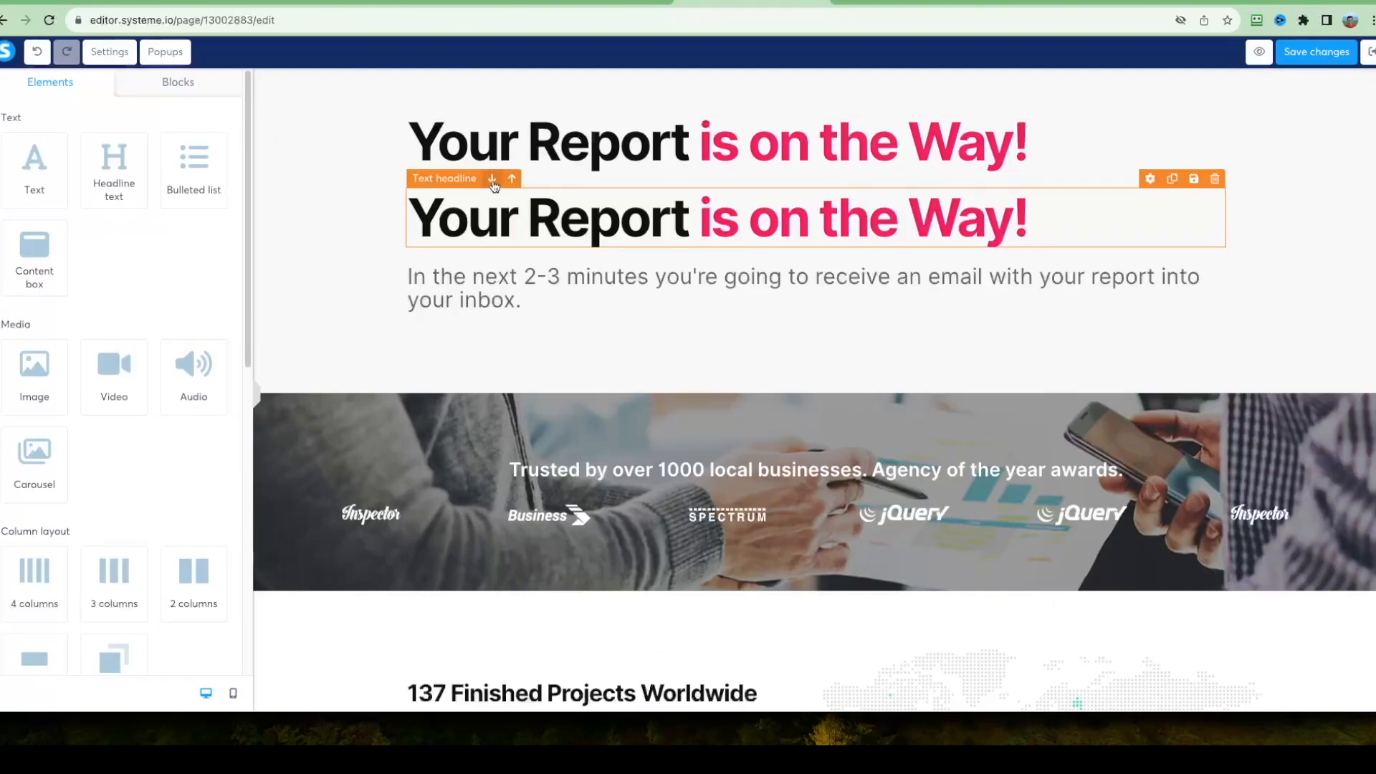
click(491, 179)
double_click(571, 297)
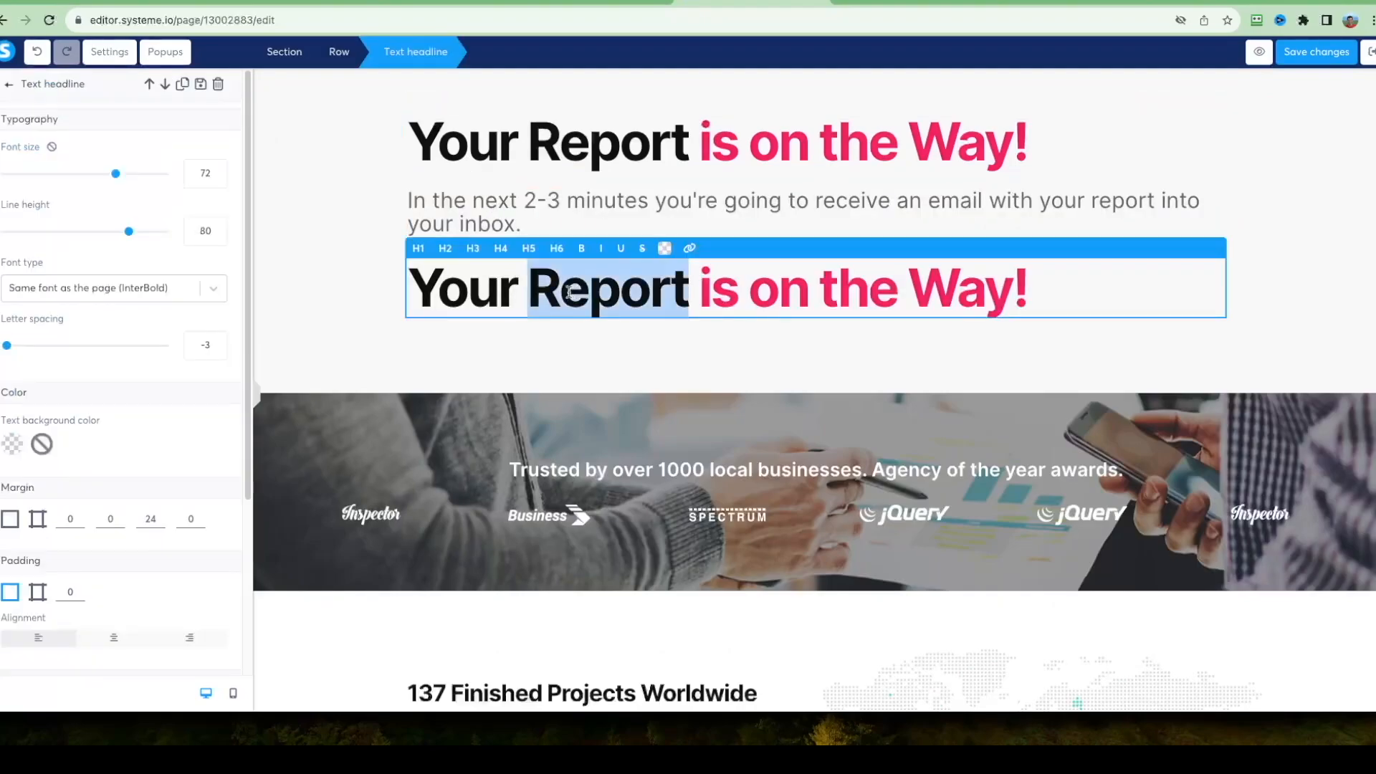
triple_click(478, 291)
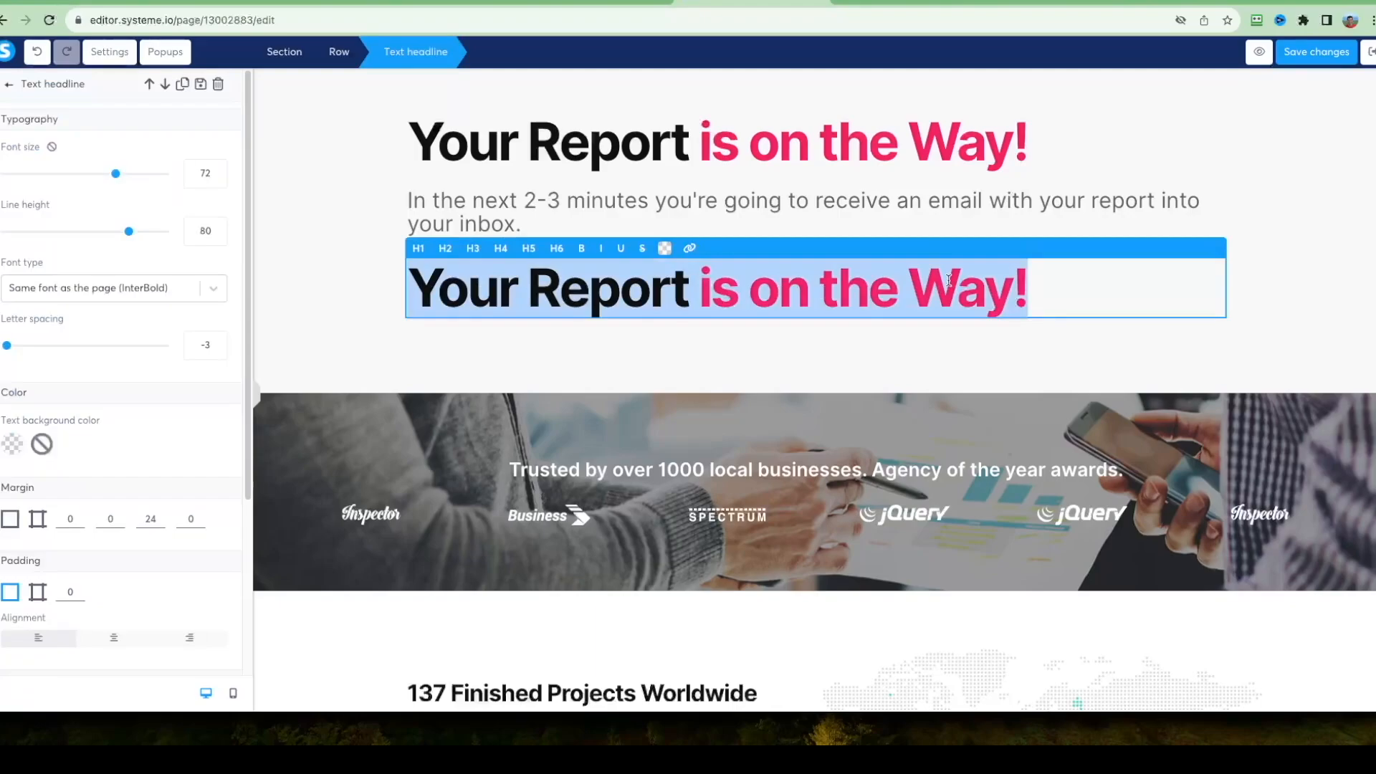
text(Want to Know How to Instantly Impress Others?)
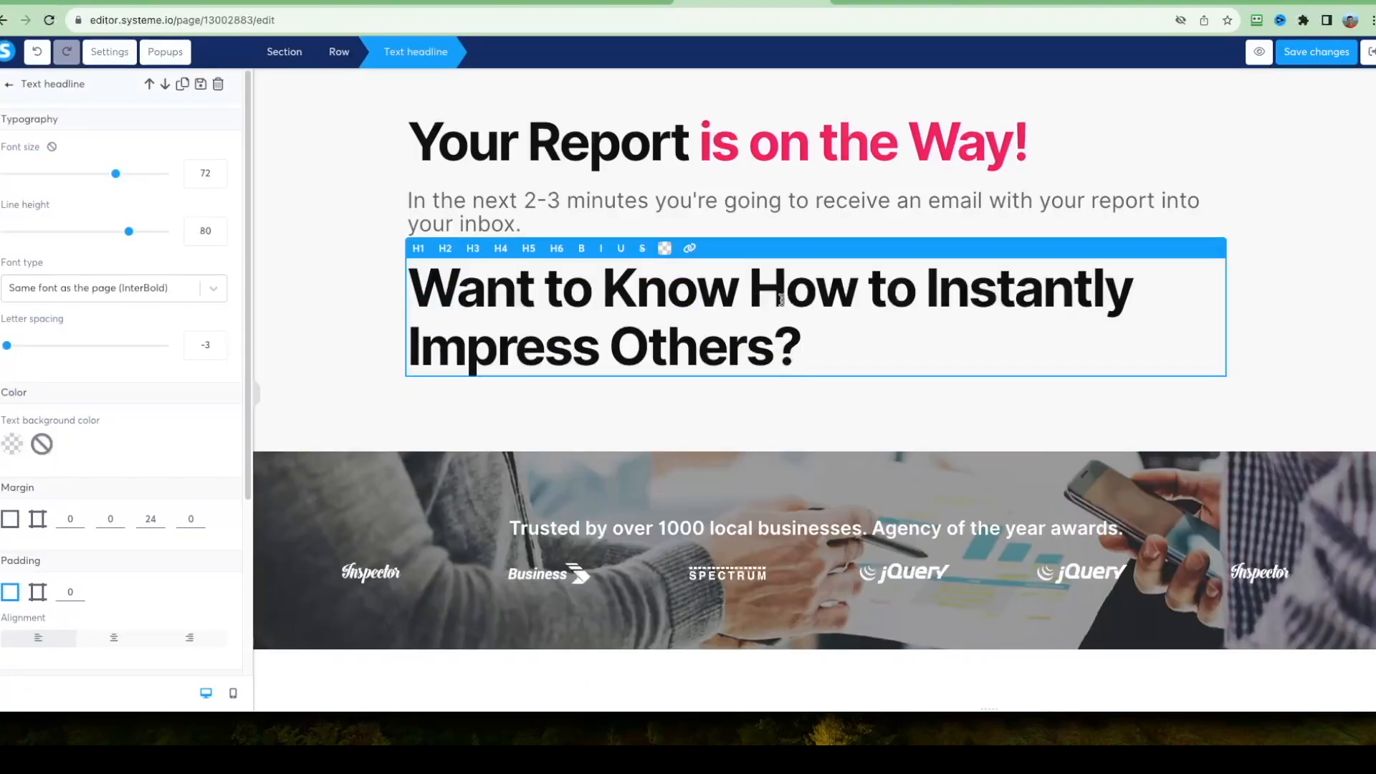
Color the words "Instantly Impress Others?" in the second headline with the same pink as the first headline.
drag(925, 341, 930, 308)
click(915, 350)
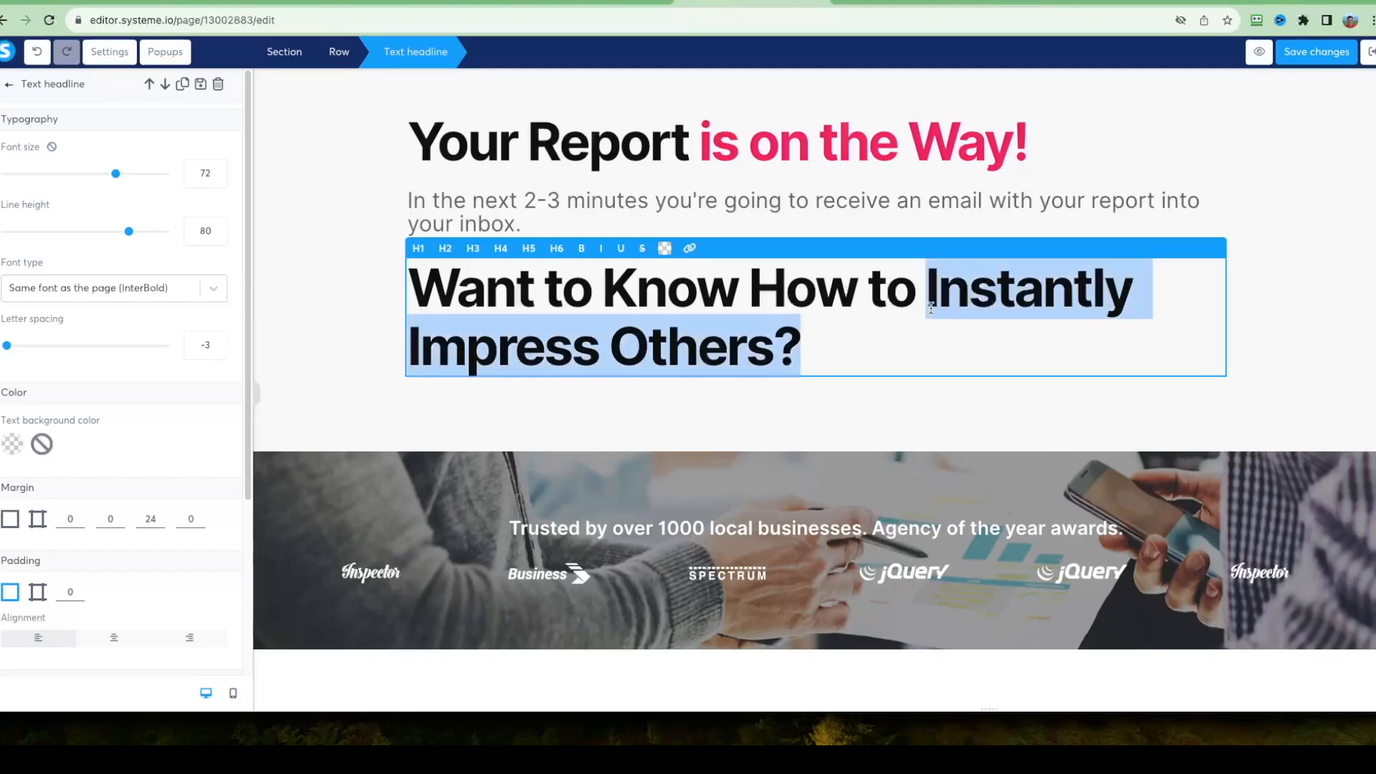
click(664, 251)
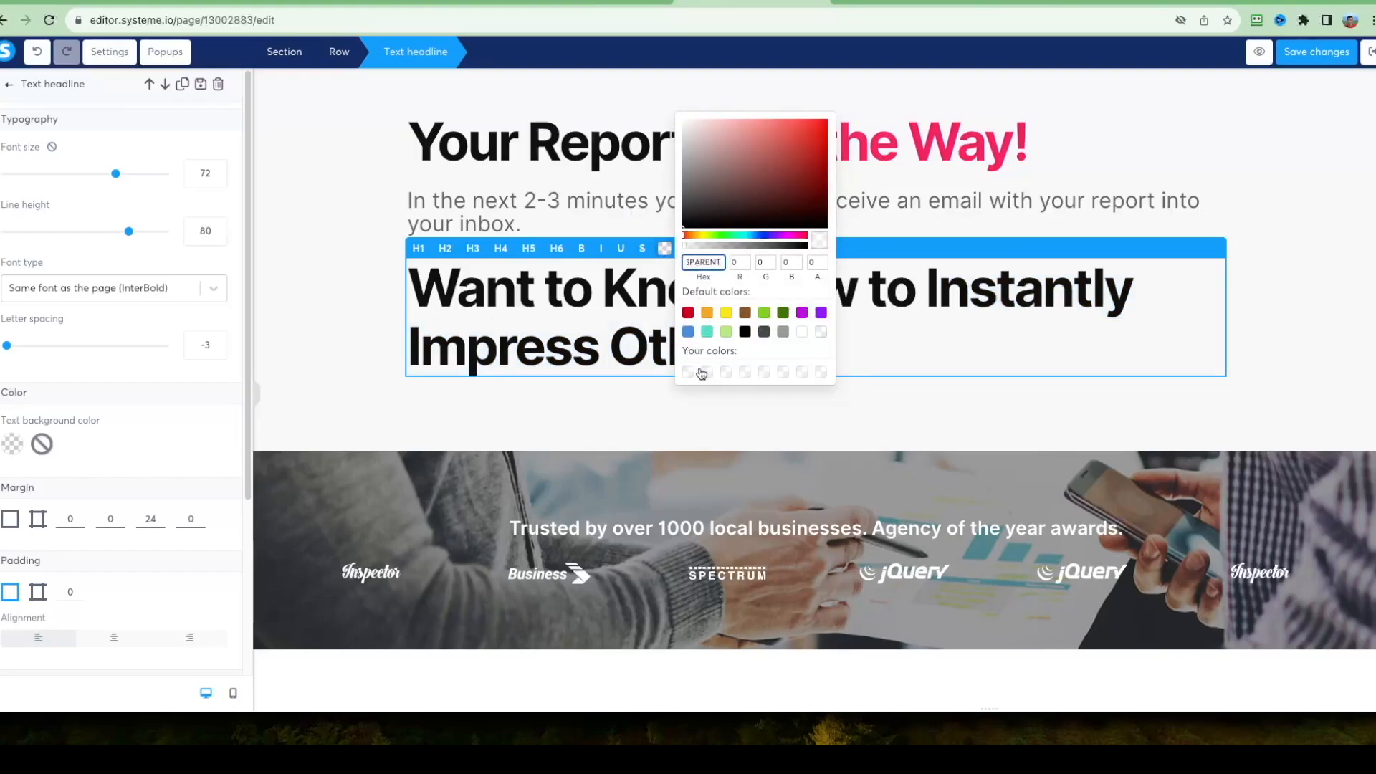
key(super+z)
double_click(703, 264)
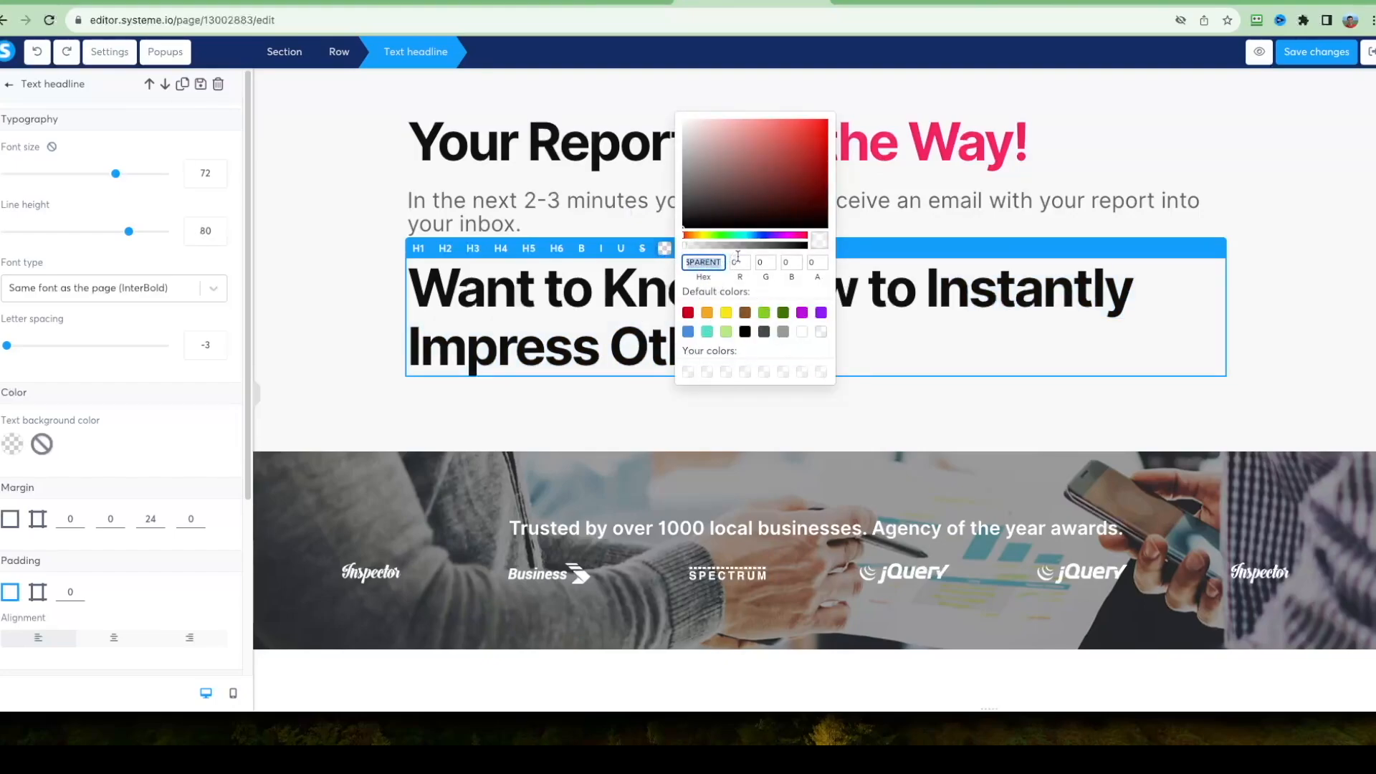
text(F42367)
click(899, 342)
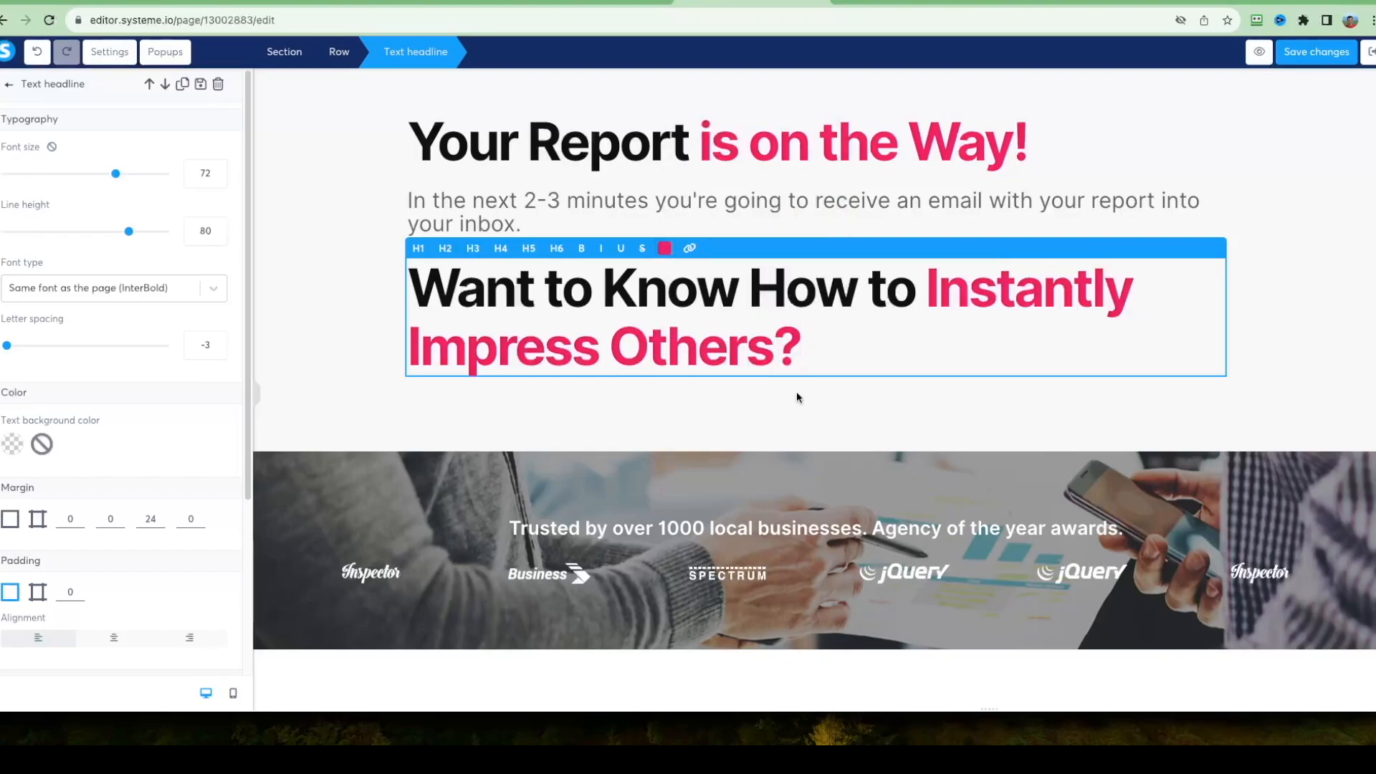
click(351, 289)
Duplicate the "See All Projects" button and move the copy directly below the "Instantly Impress Others?" headline.
scroll(352, 289, down, 8)
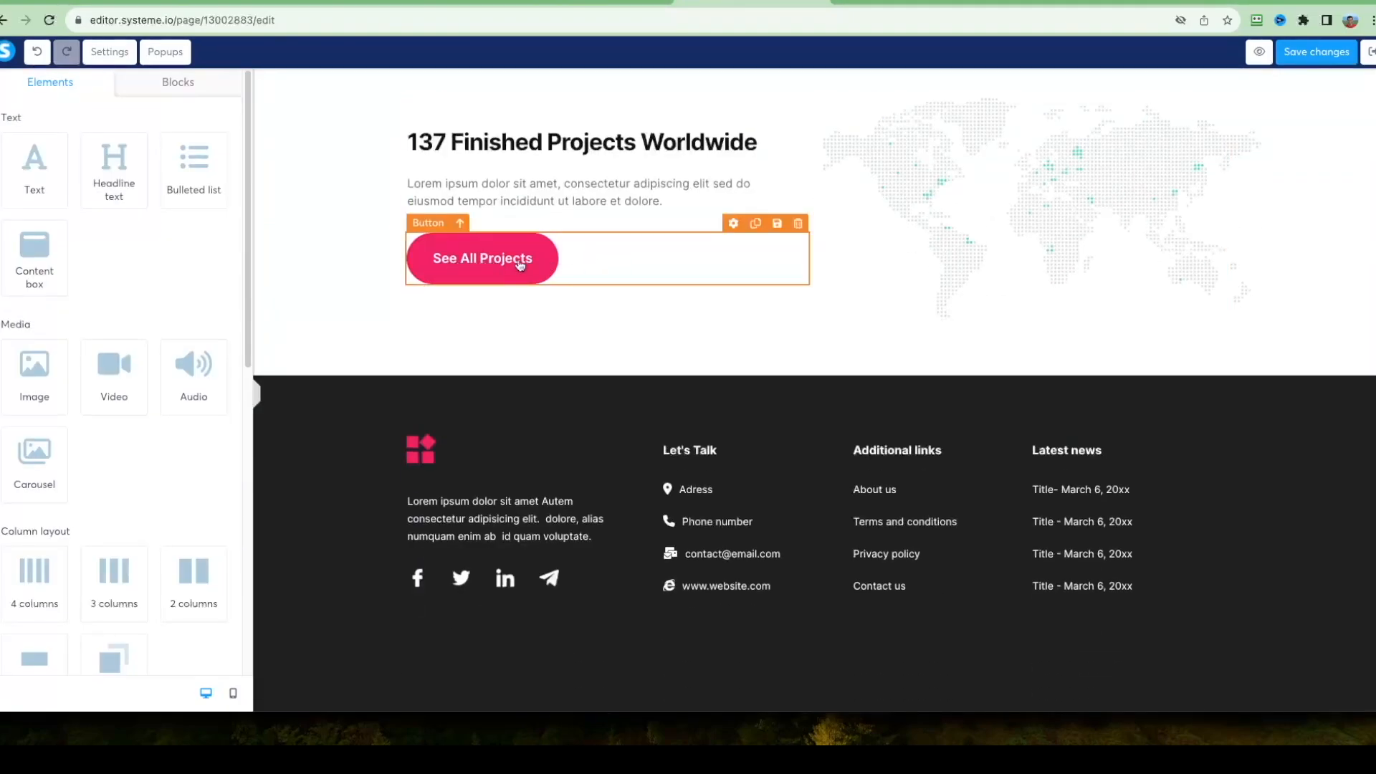
click(756, 223)
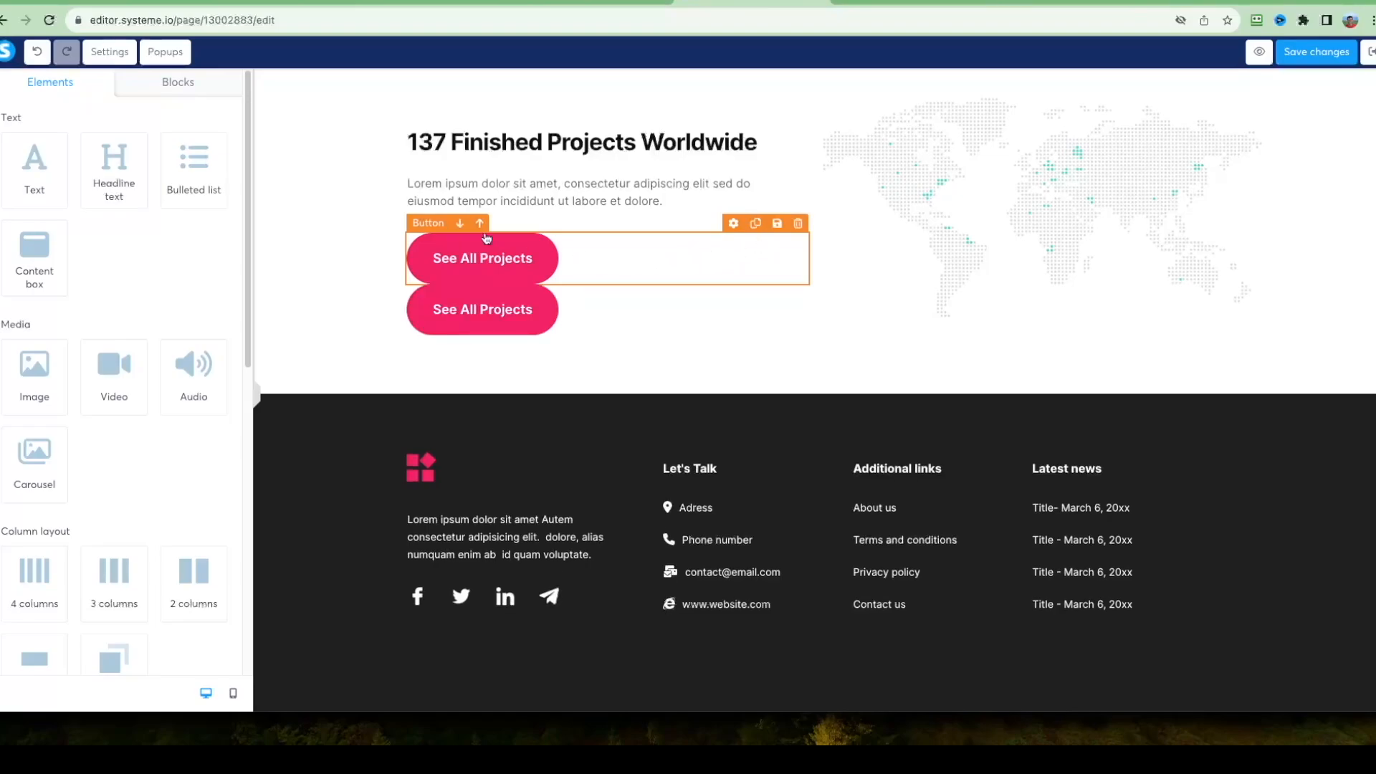
drag(485, 238, 631, 369)
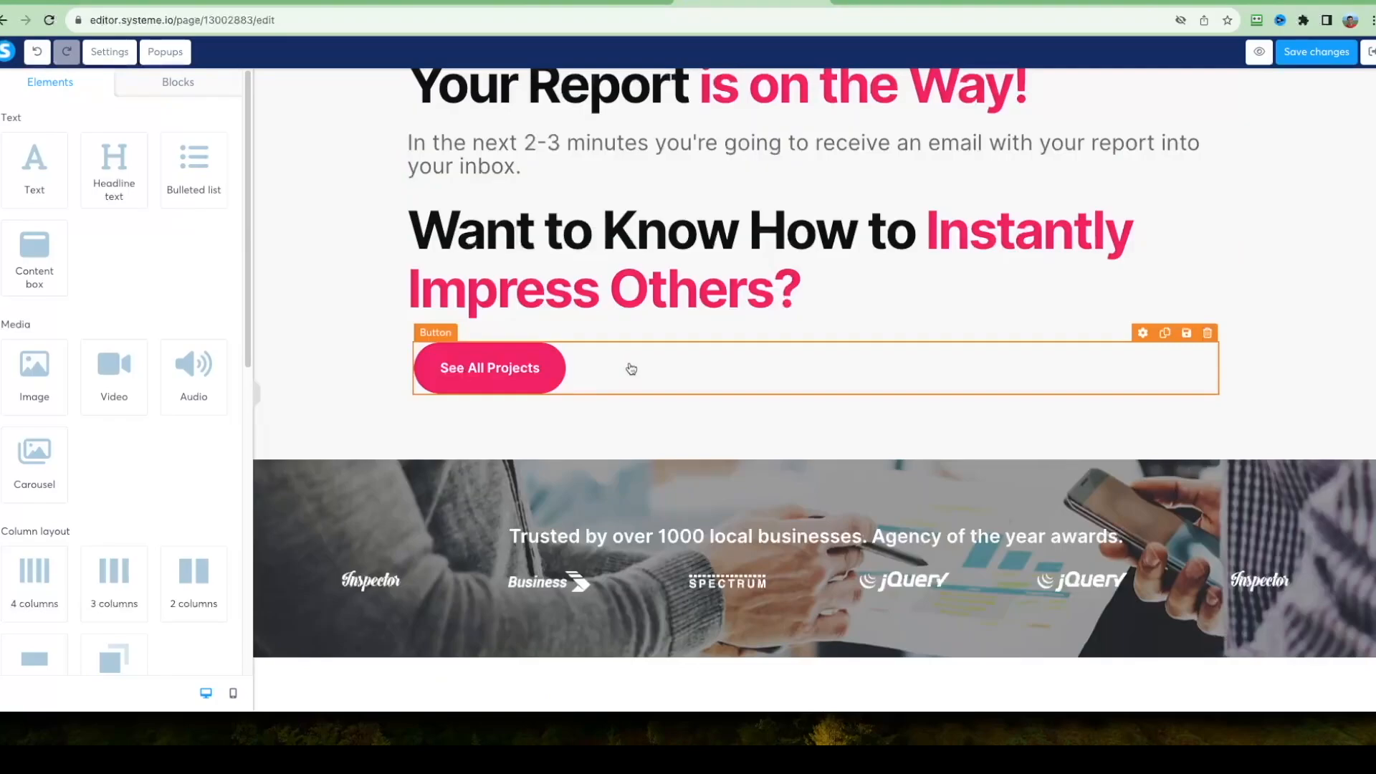
Center the copied button and set its font size to 31 and line height to 55.
click(630, 369)
click(105, 368)
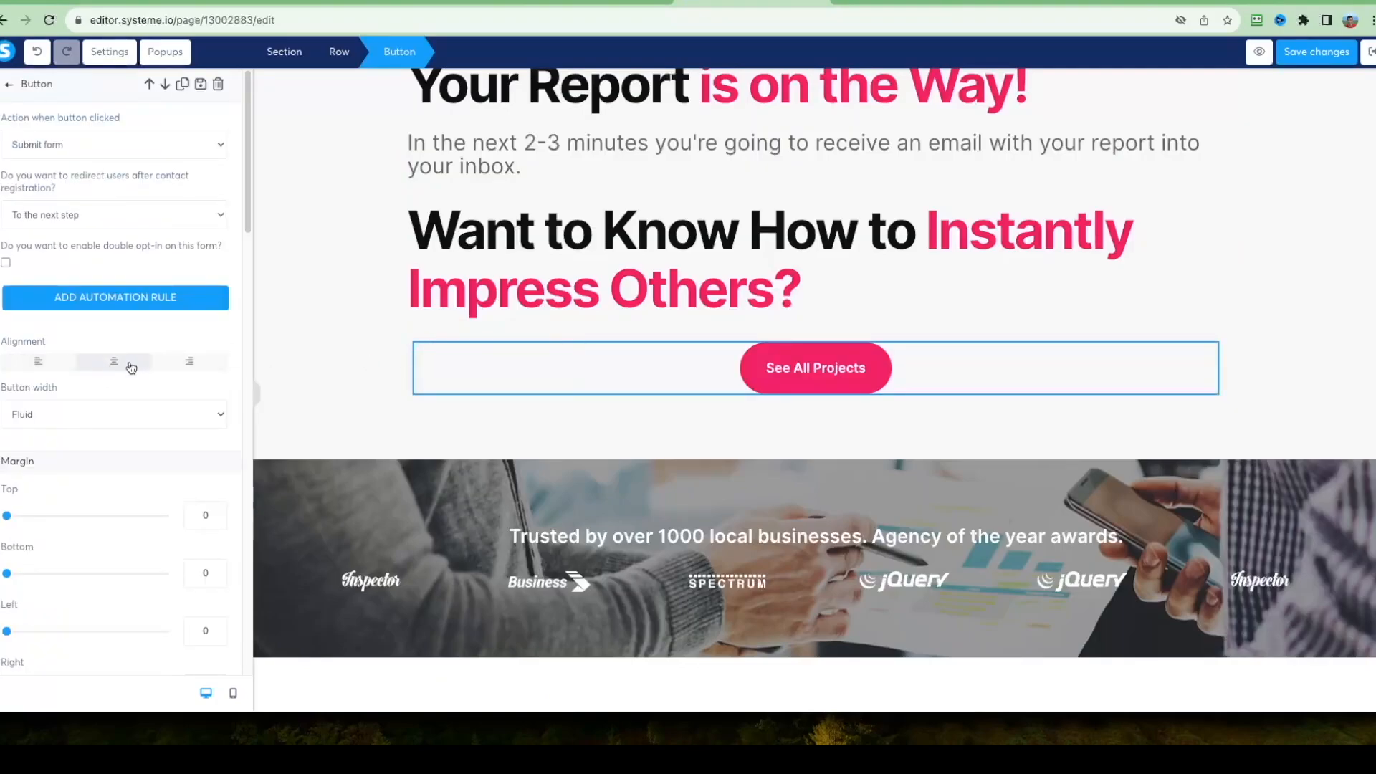
scroll(107, 430, down, 5)
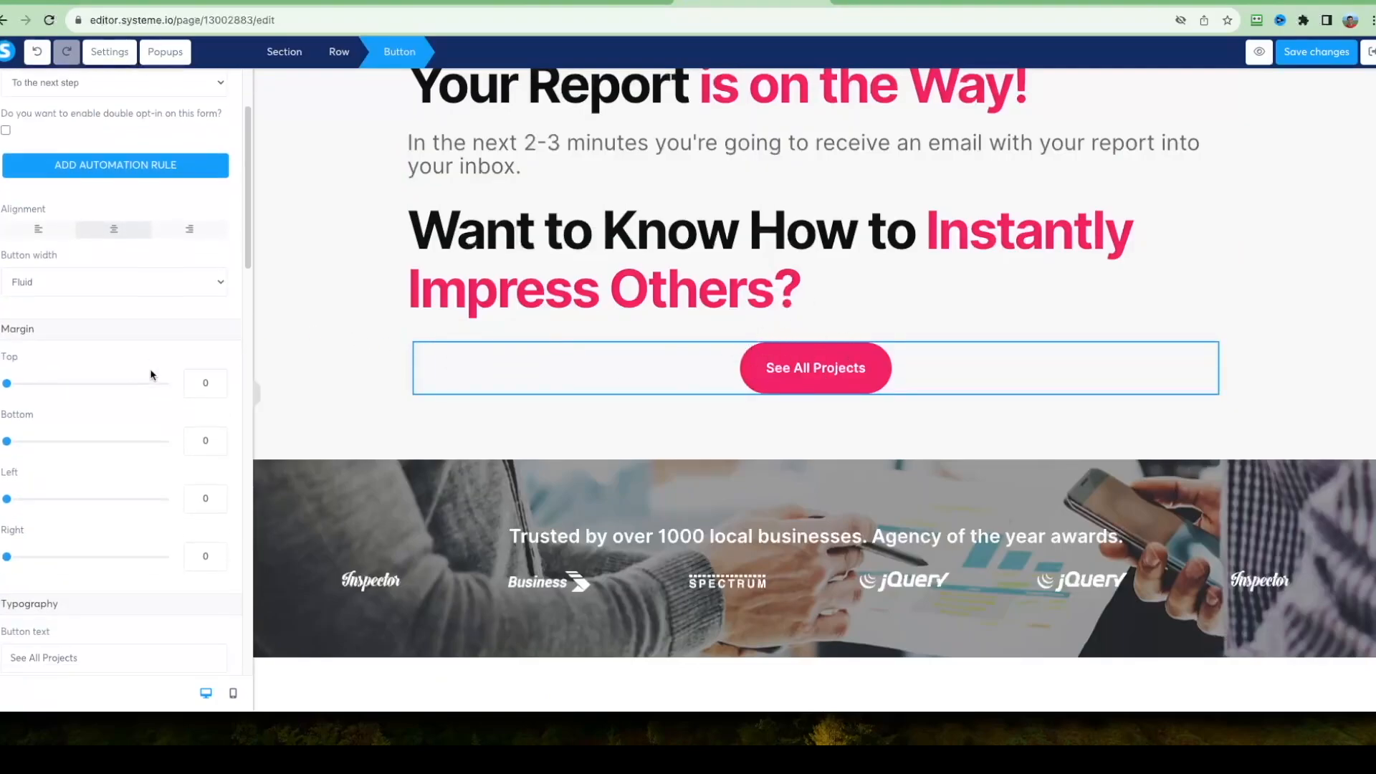
drag(23, 470, 47, 470)
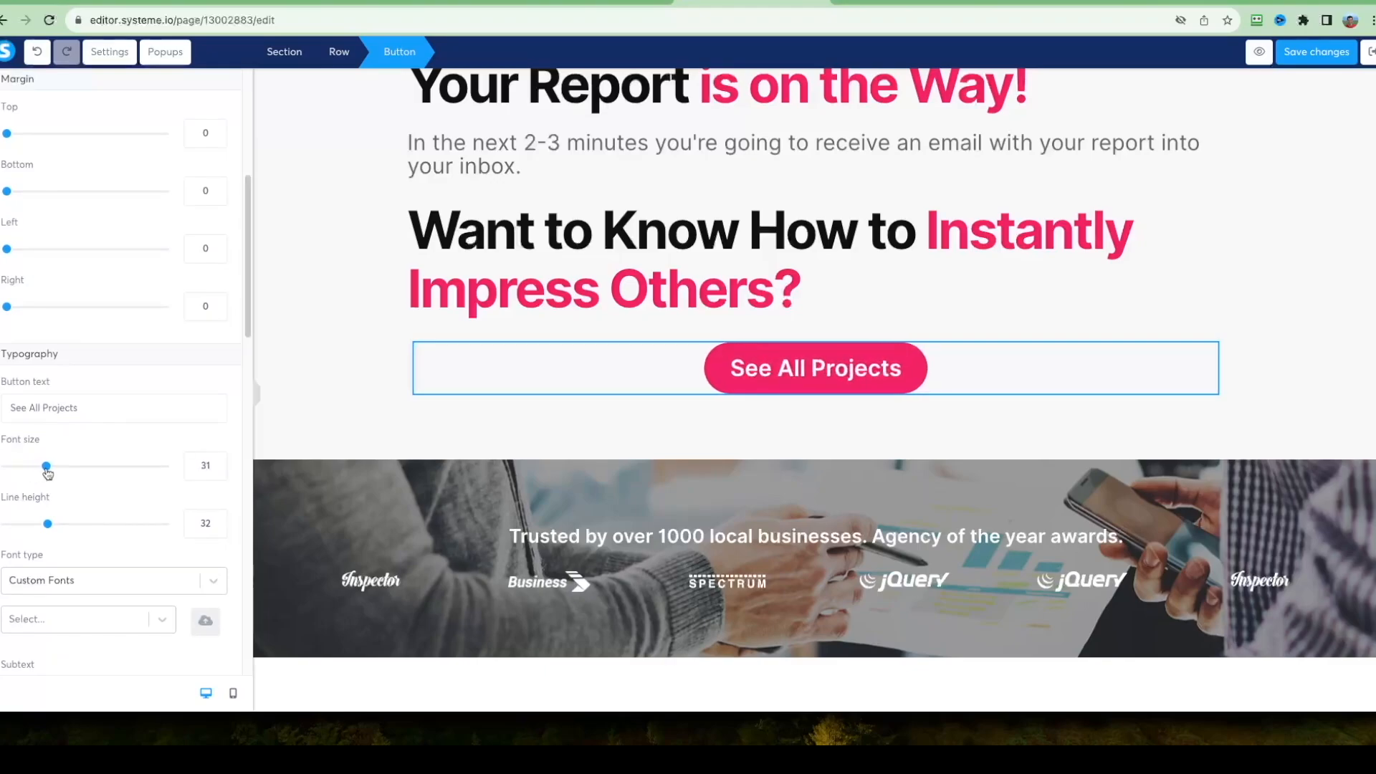
drag(48, 523, 86, 527)
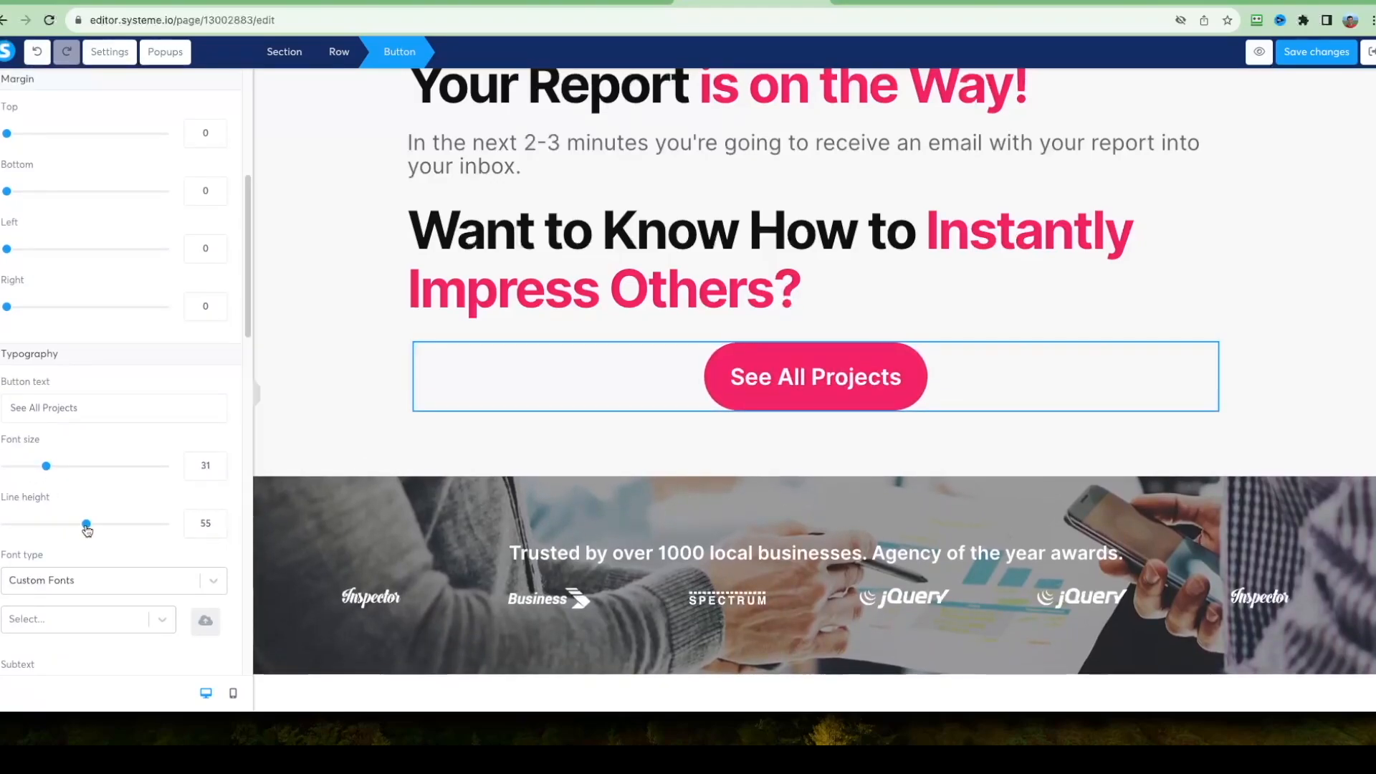
click(822, 381)
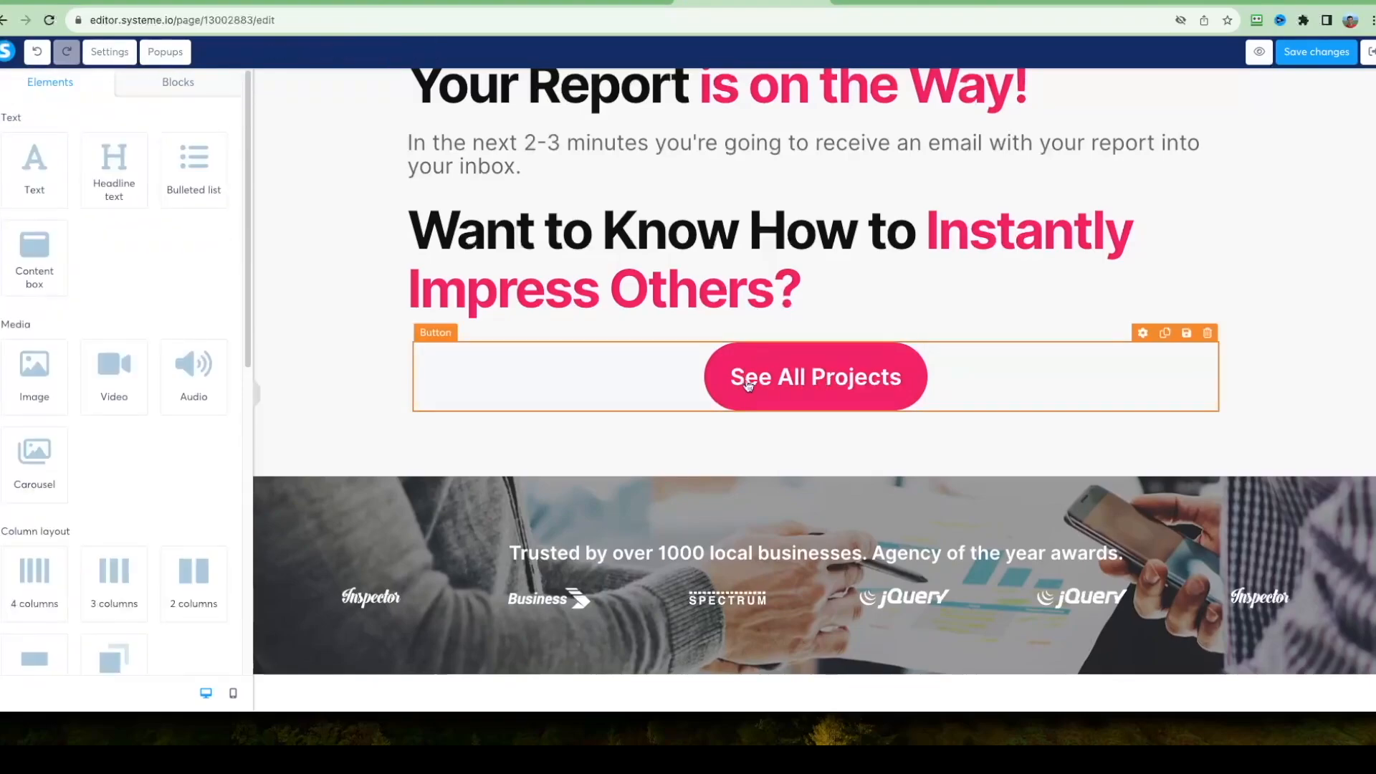
Change the centered button's text to "Yes, Show Me How!".
click(788, 384)
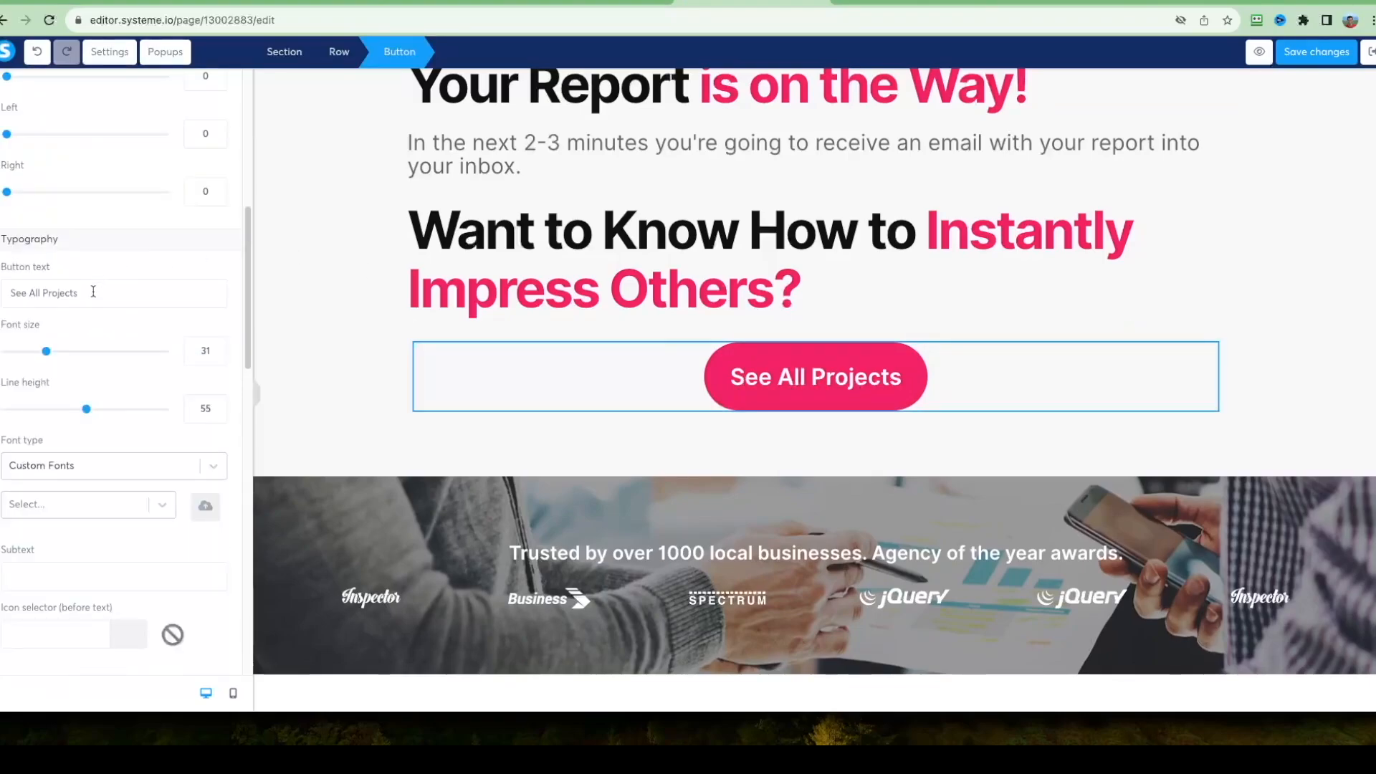
drag(93, 291, 0, 298)
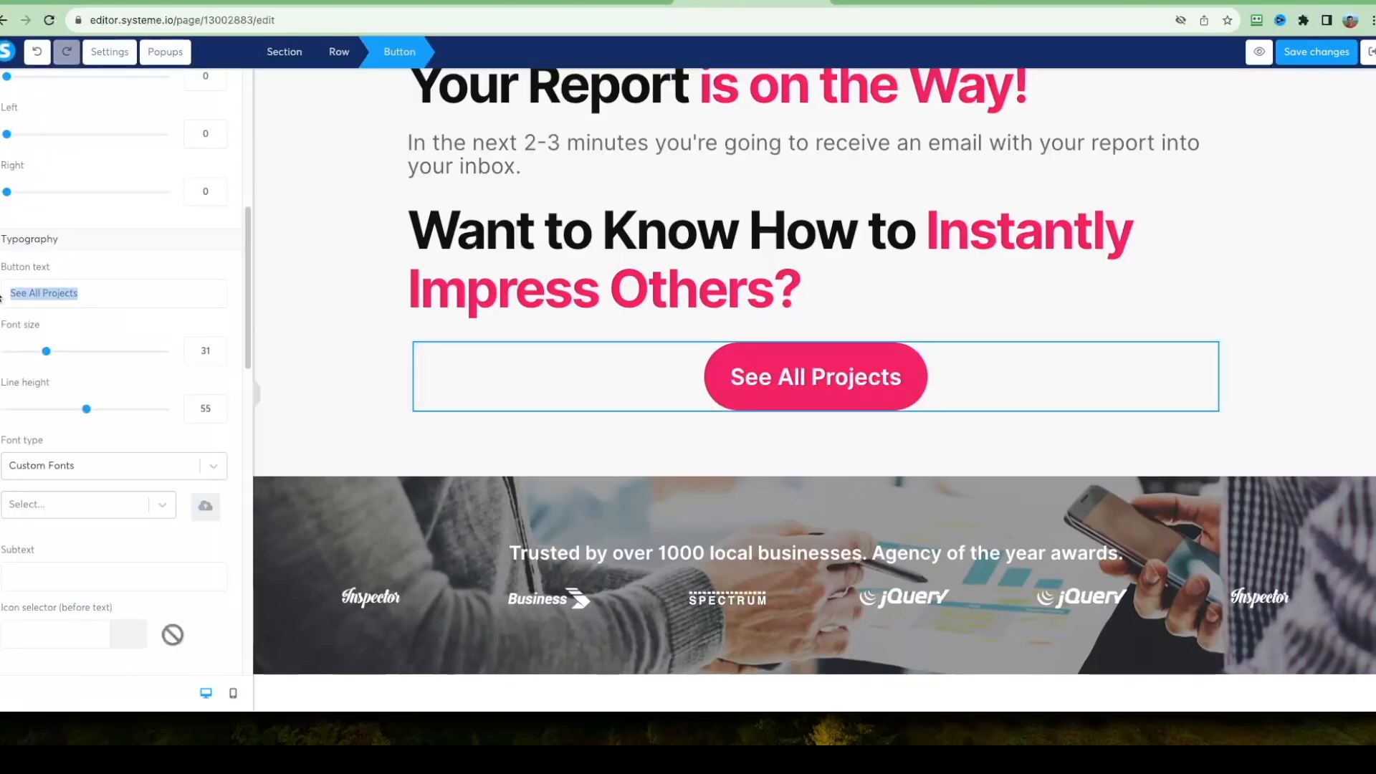
text(Yes, Show Me How!)
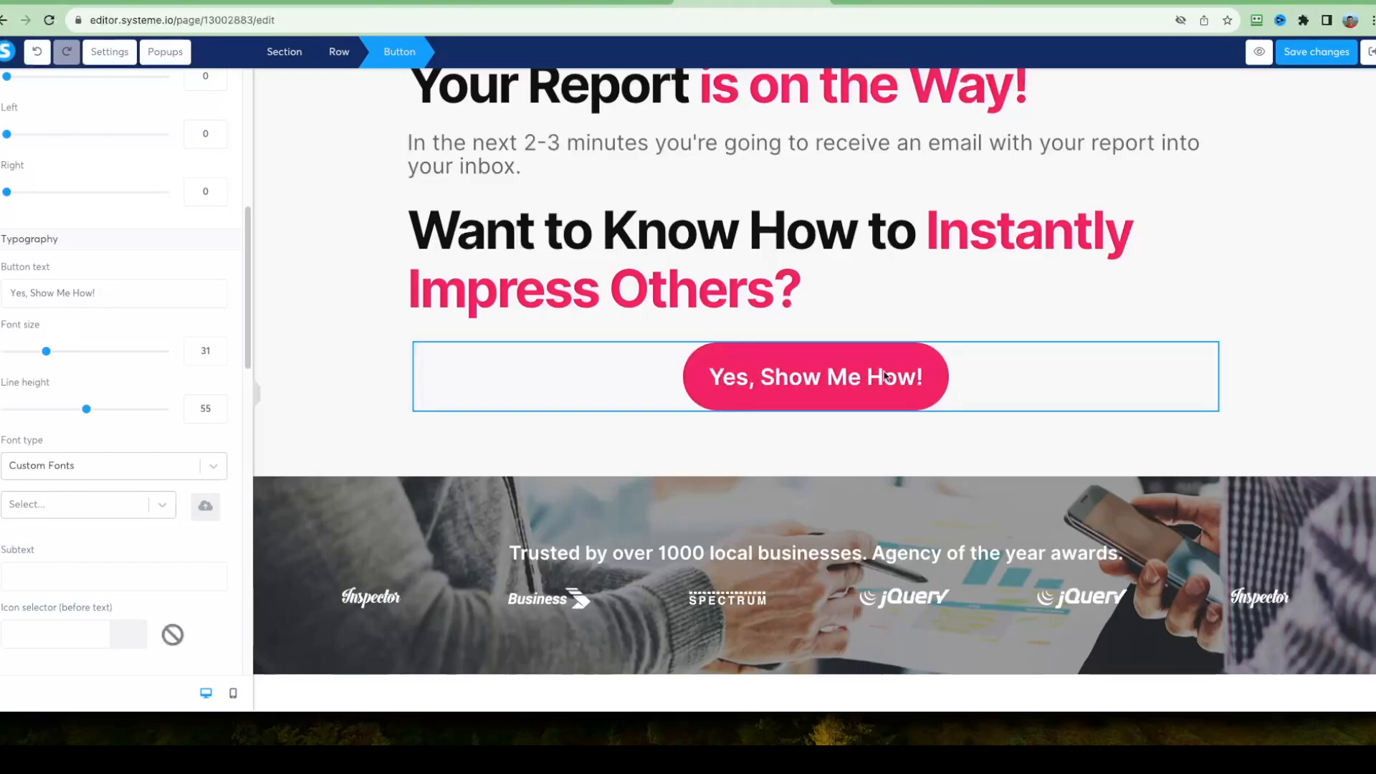
click(333, 405)
Delete the "Trusted by over 1000 local businesses" section with the background photo and company logos.
scroll(346, 344, down, 1)
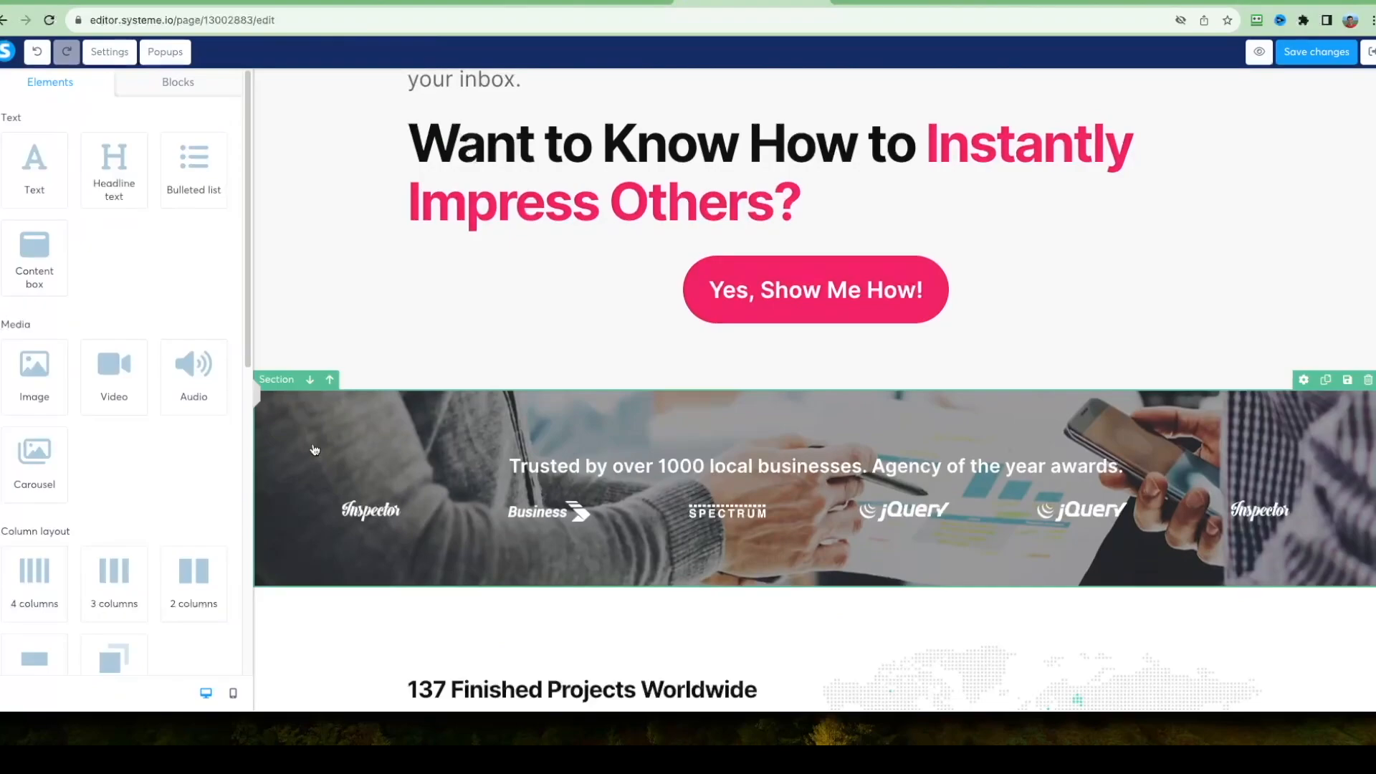
click(329, 448)
click(305, 428)
click(287, 432)
click(217, 85)
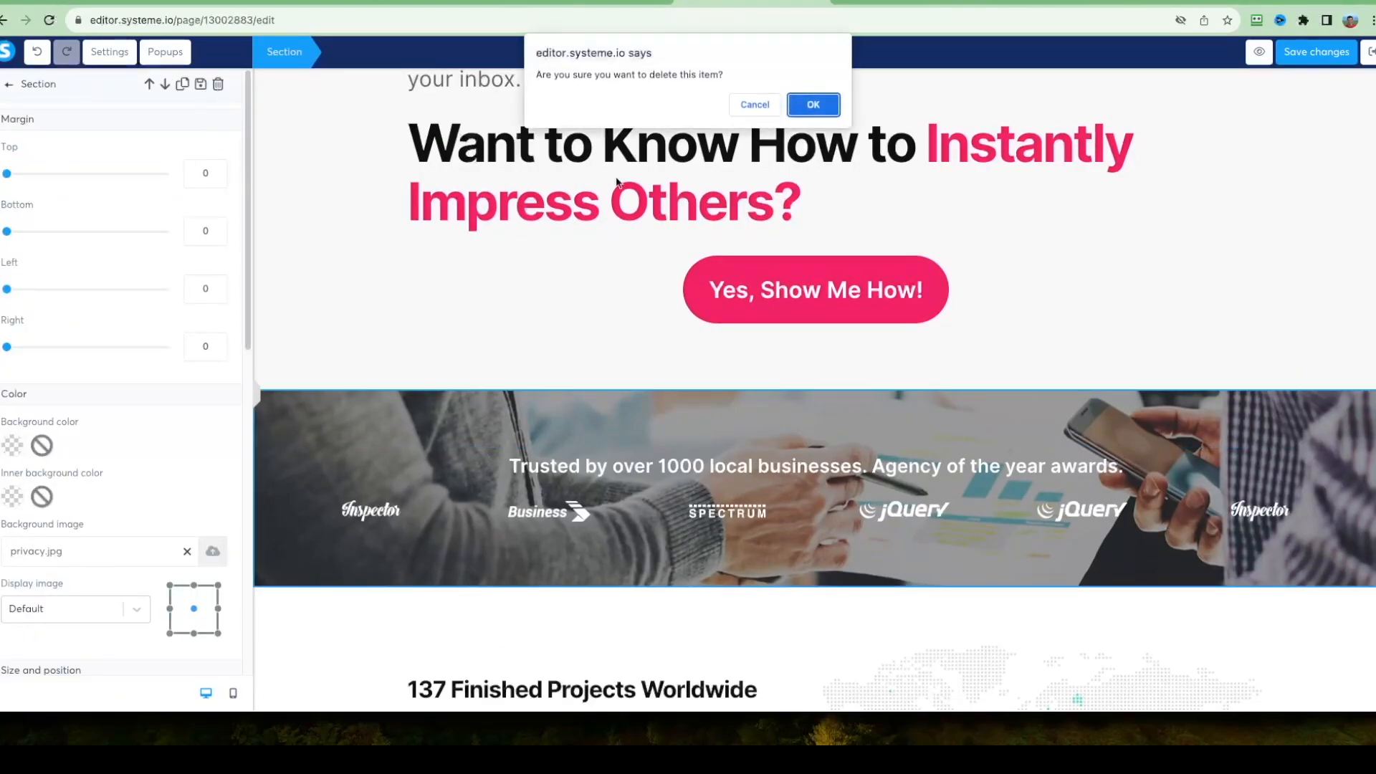
click(812, 105)
Delete the "137 Finished Projects Worldwide" section and the dark footer section beneath it.
click(280, 488)
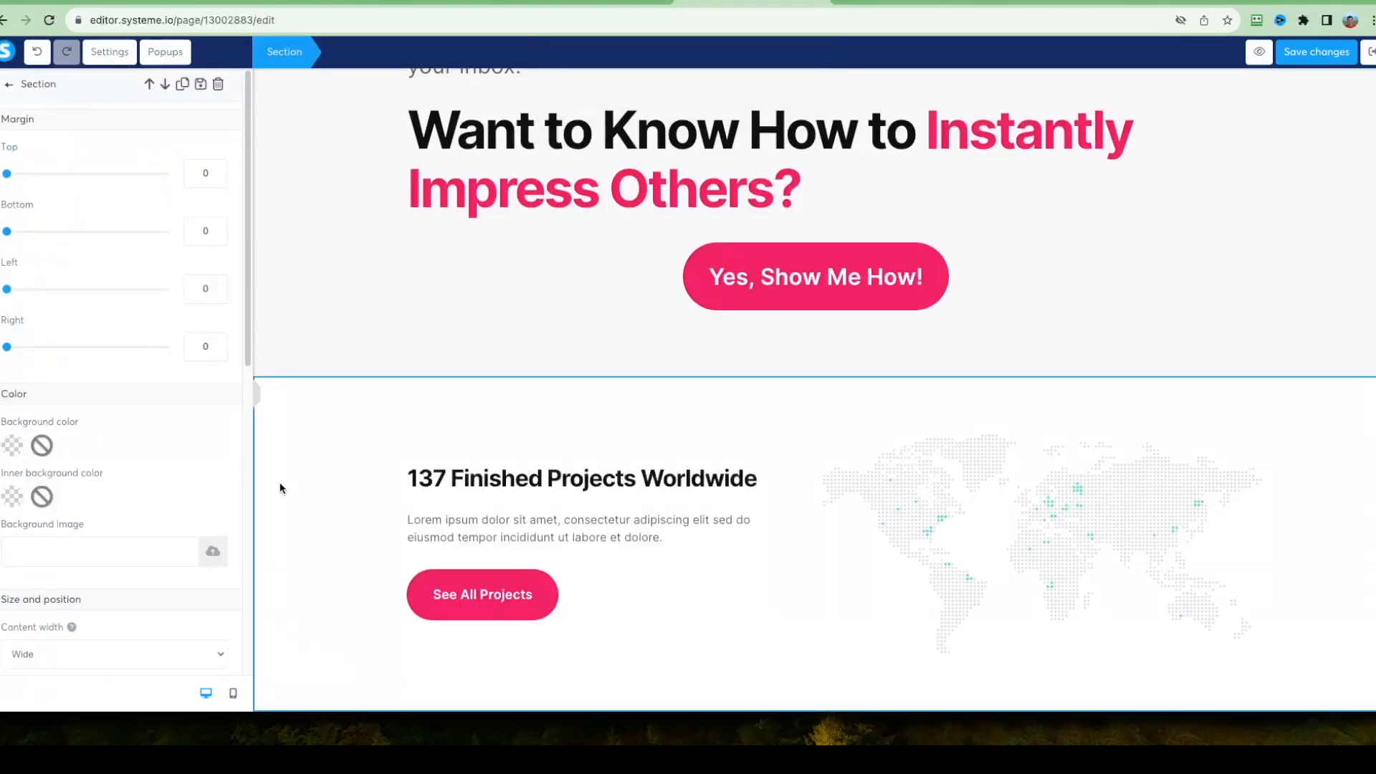
click(218, 84)
click(811, 104)
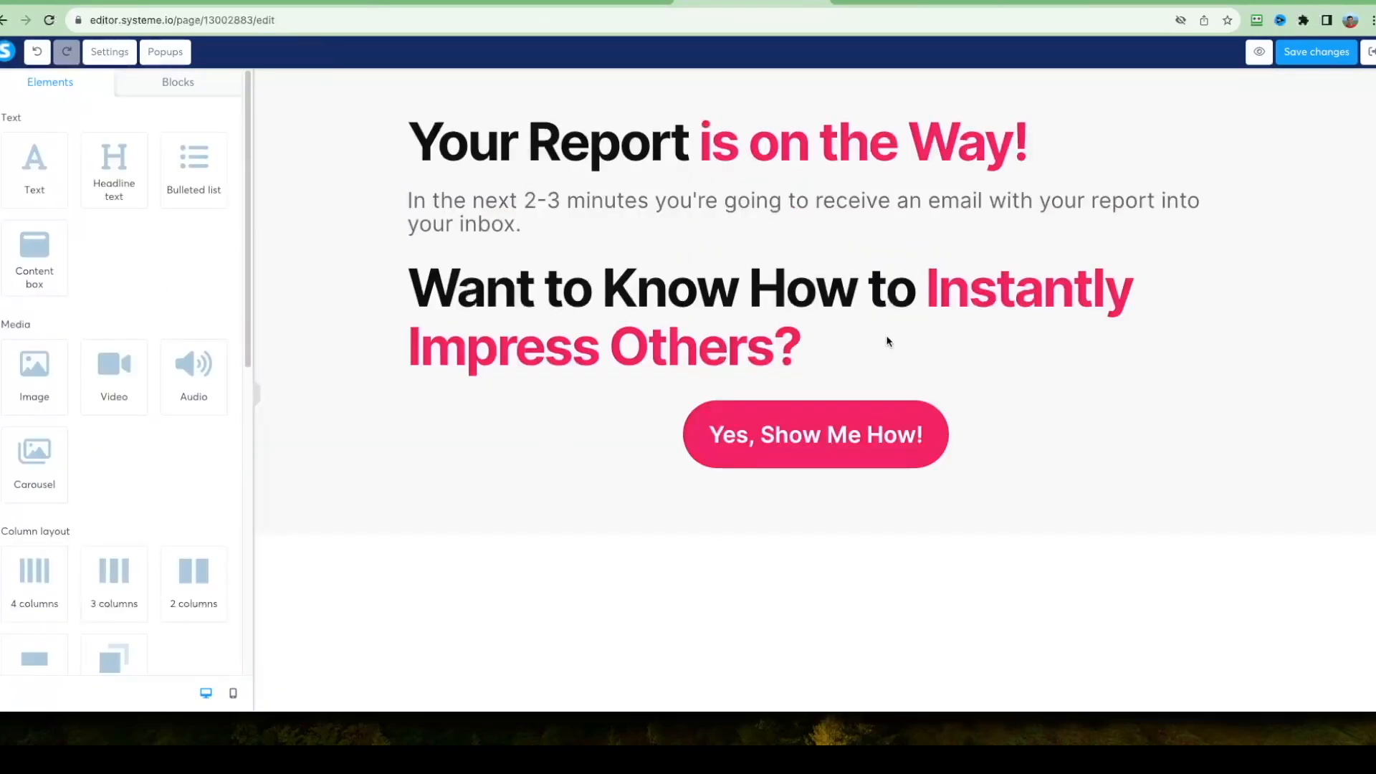
Save the thank you page changes and open the page preview.
click(1329, 60)
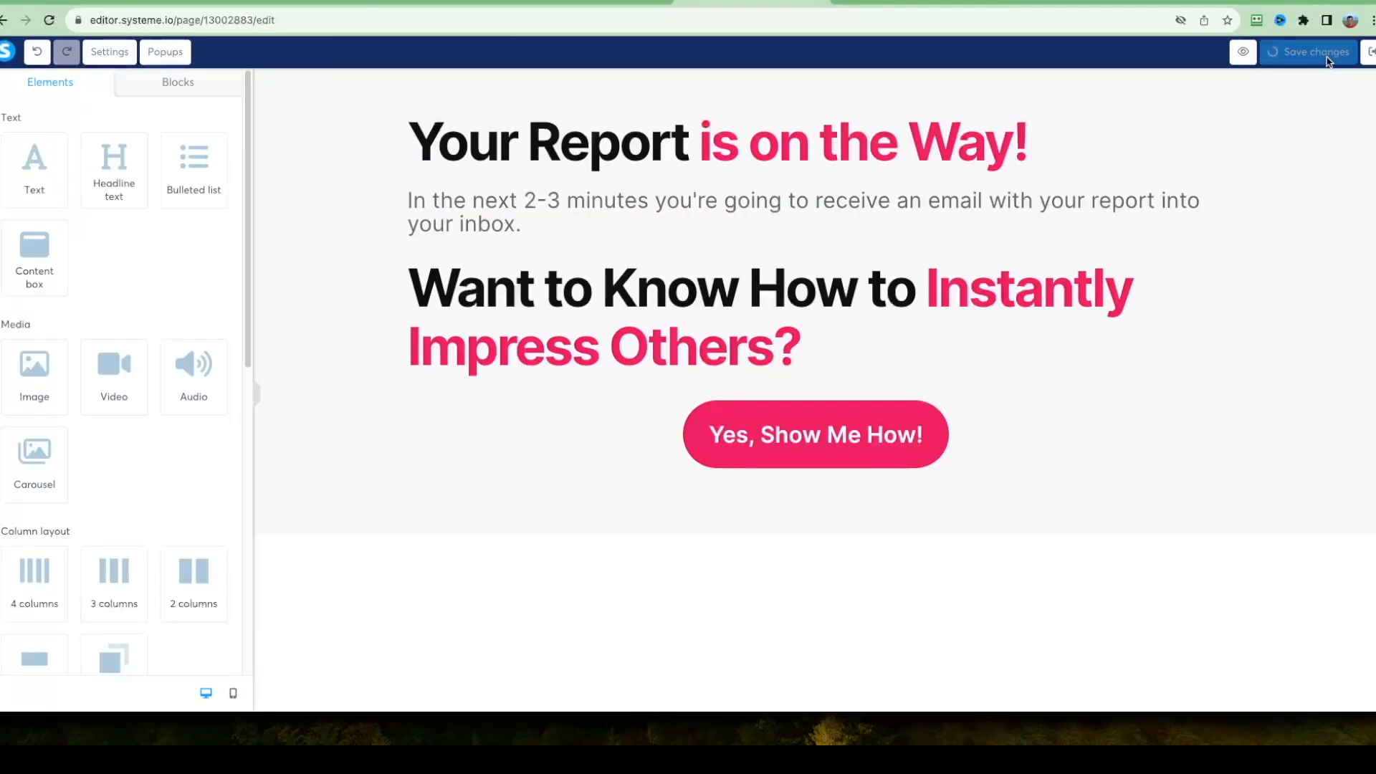
click(1261, 55)
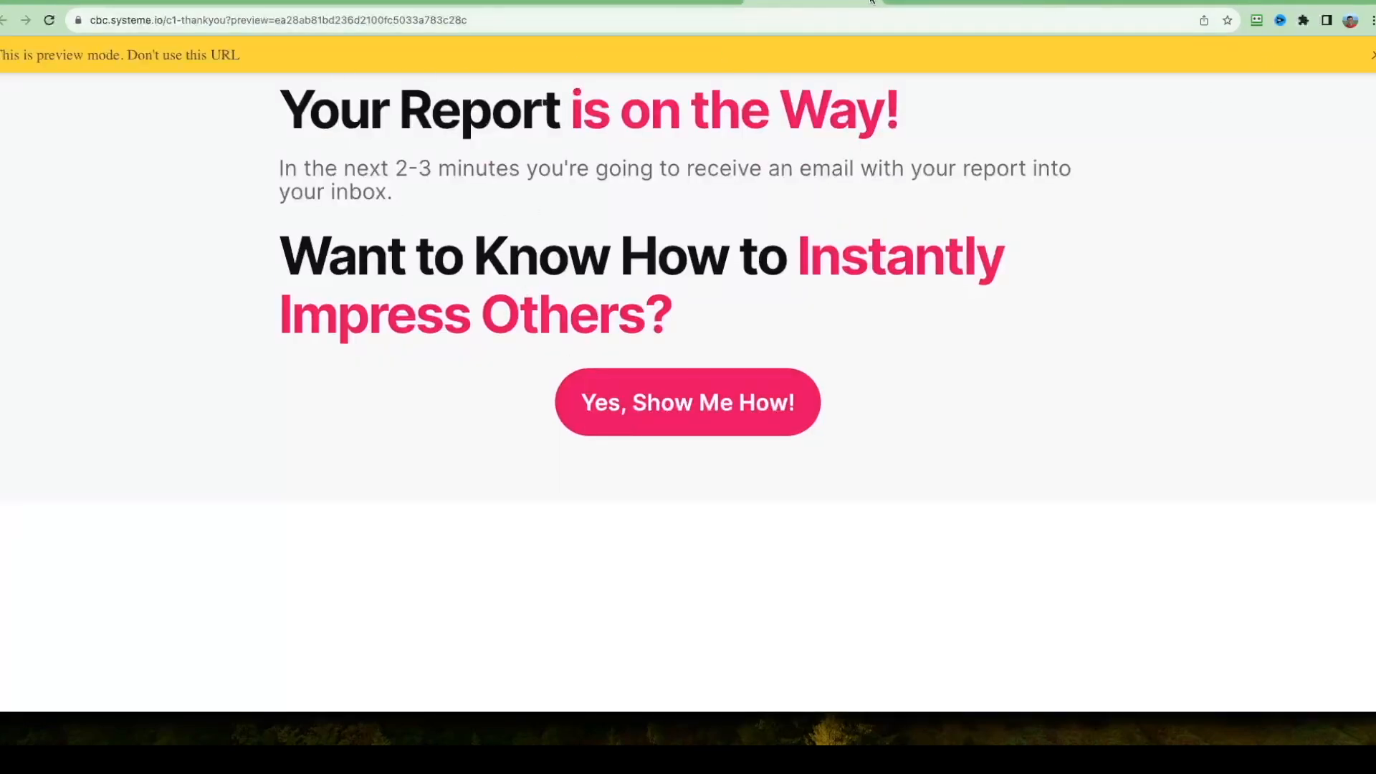
Close the thank you page preview and reorder the funnel so Optin Thank You Page comes directly after Optin Page.
click(926, 2)
click(1370, 53)
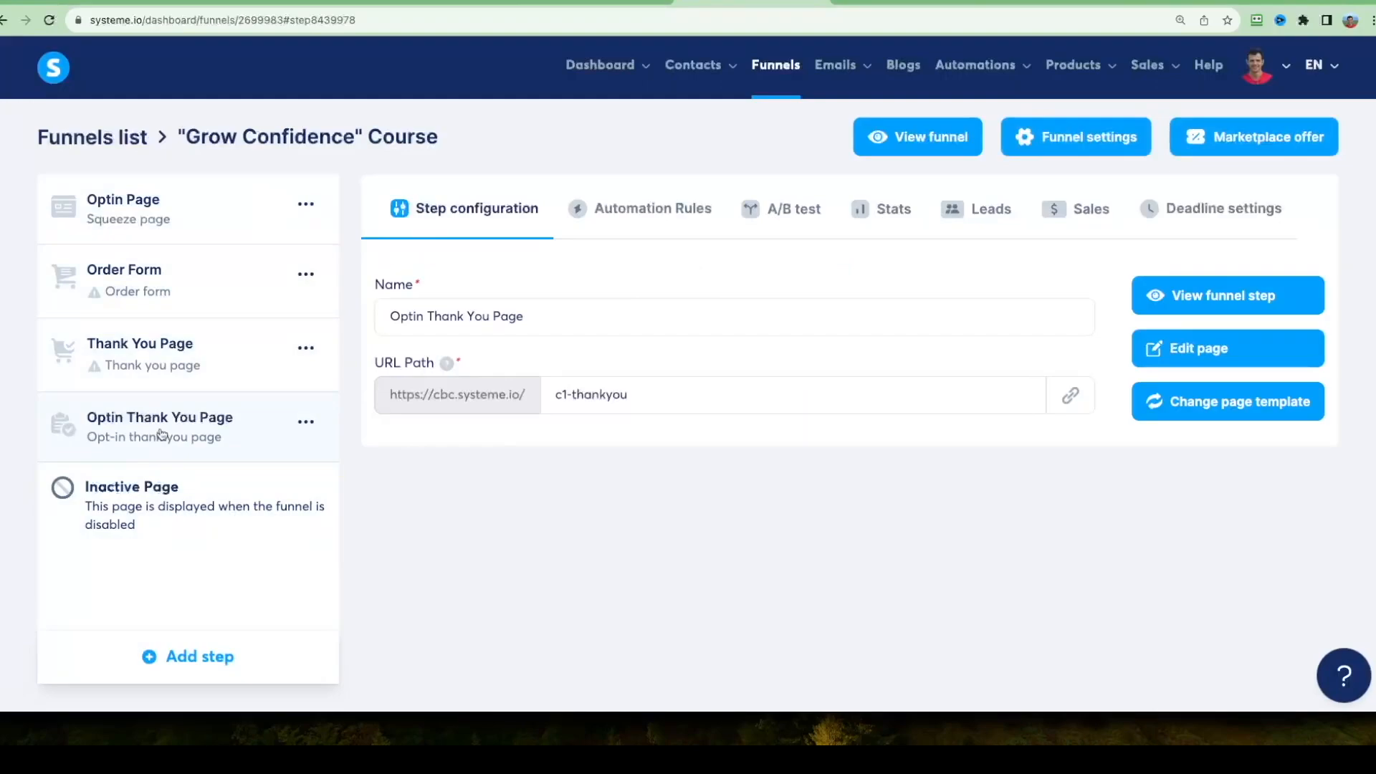
drag(161, 433, 156, 276)
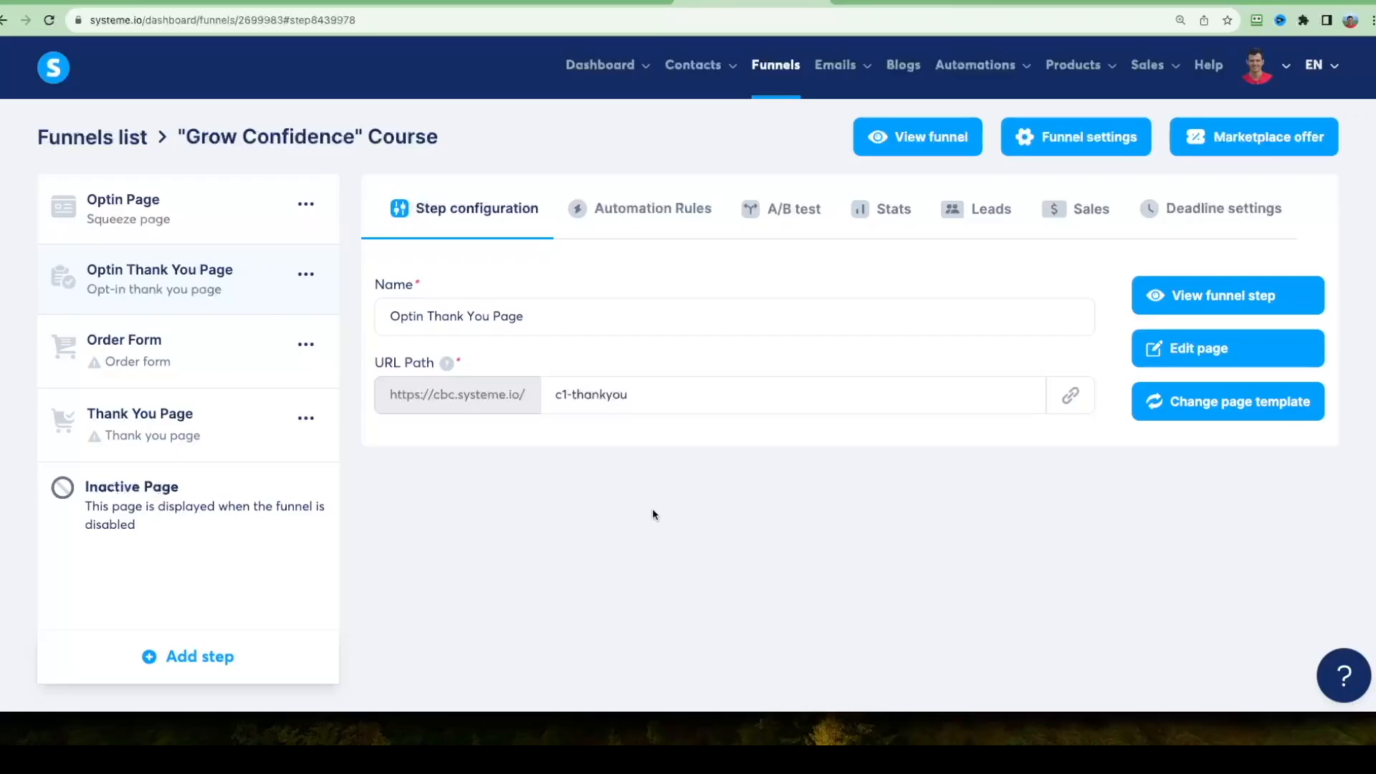
Add a funnel step named "Sales Page" with the type Sales page.
click(195, 659)
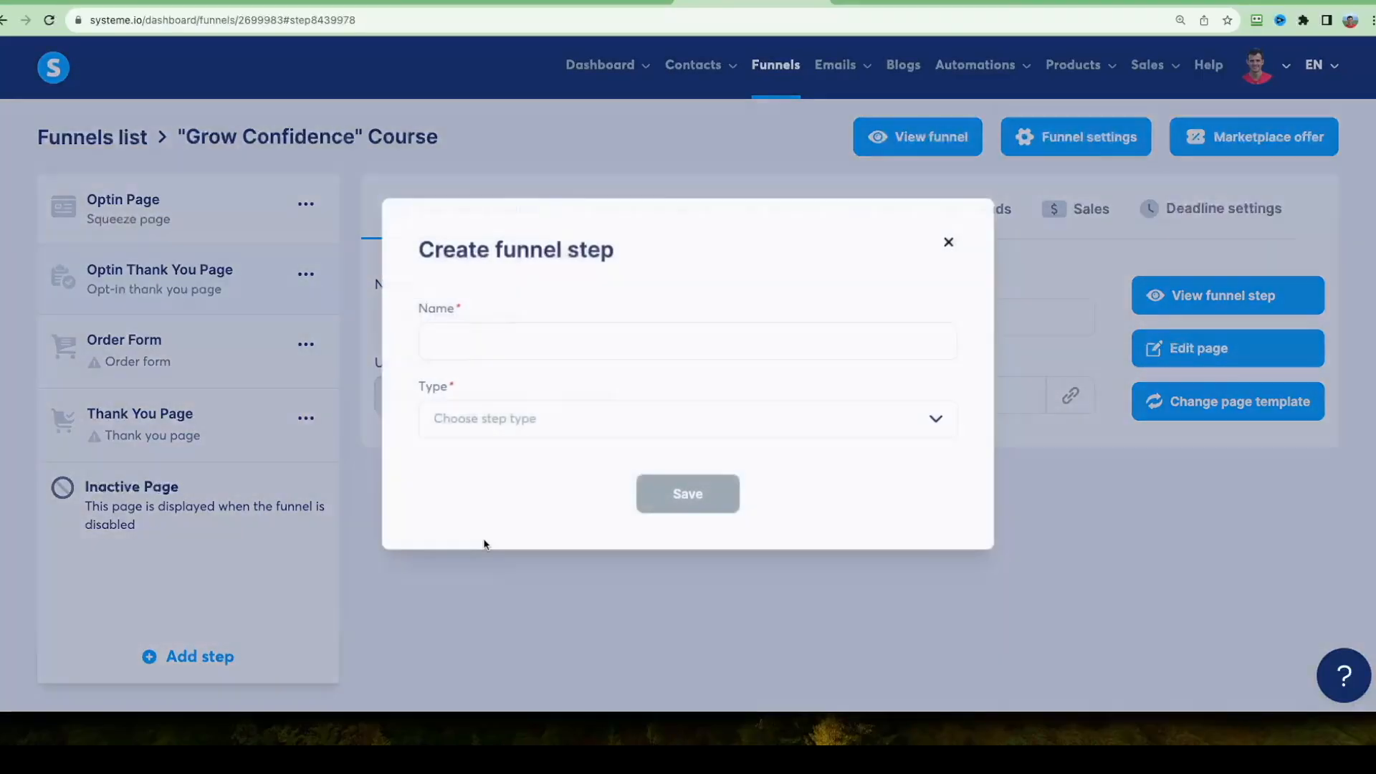
click(523, 333)
text(Sales Page)
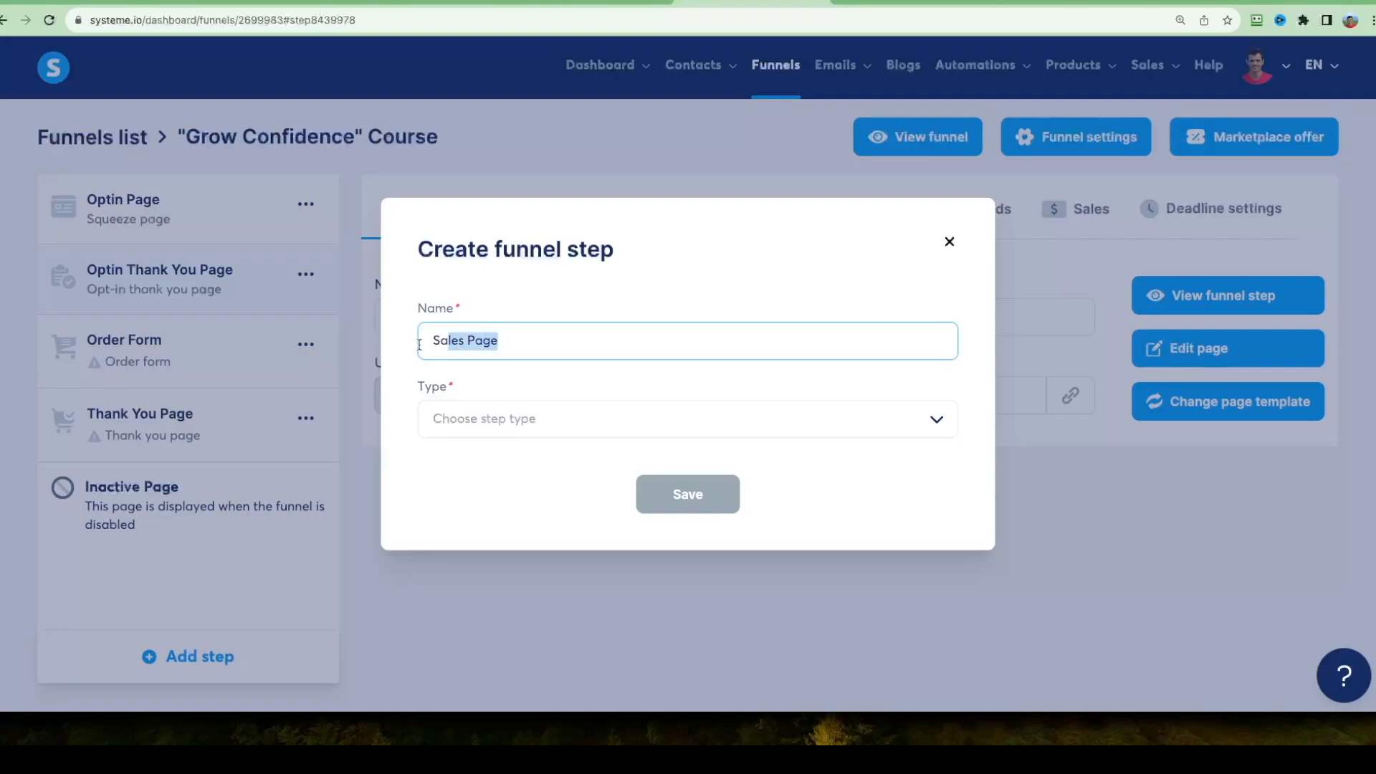
click(507, 418)
scroll(657, 504, down, 2)
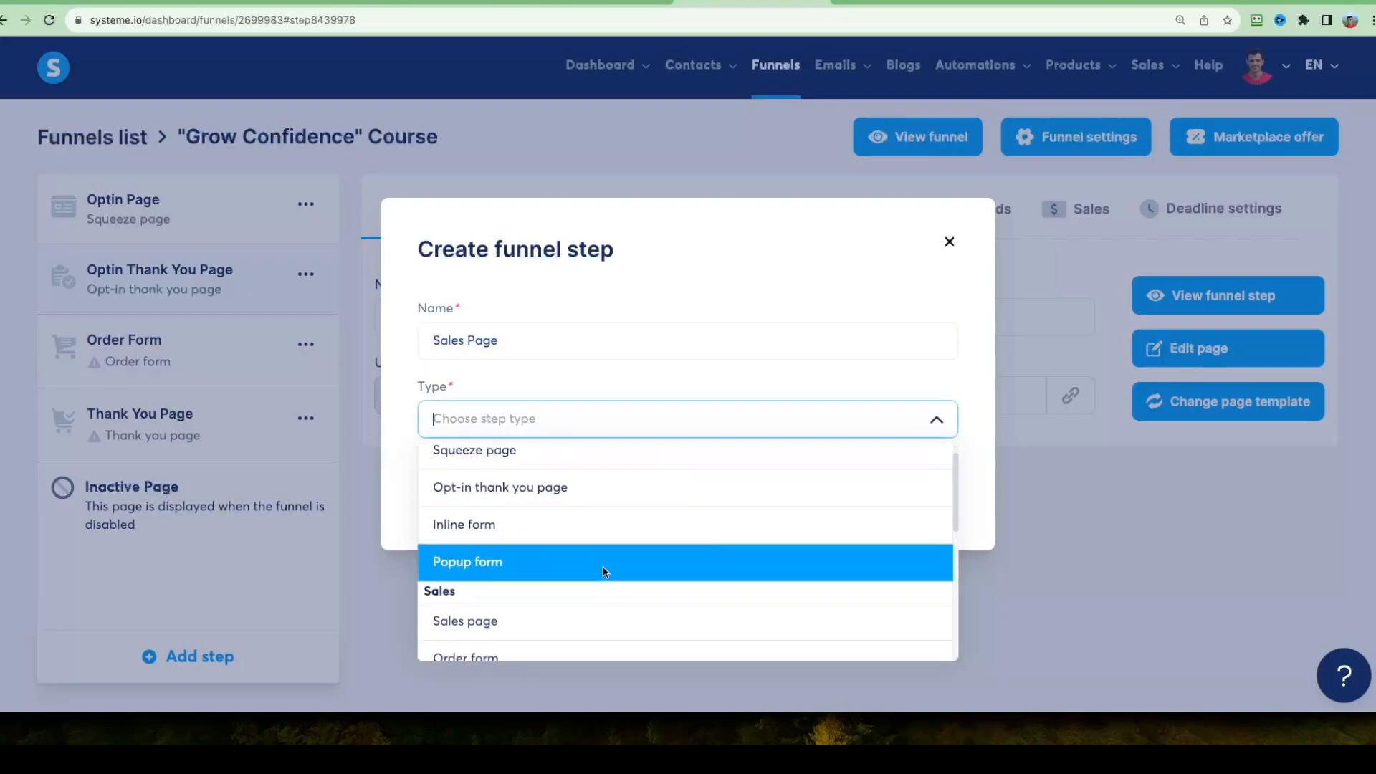
click(513, 599)
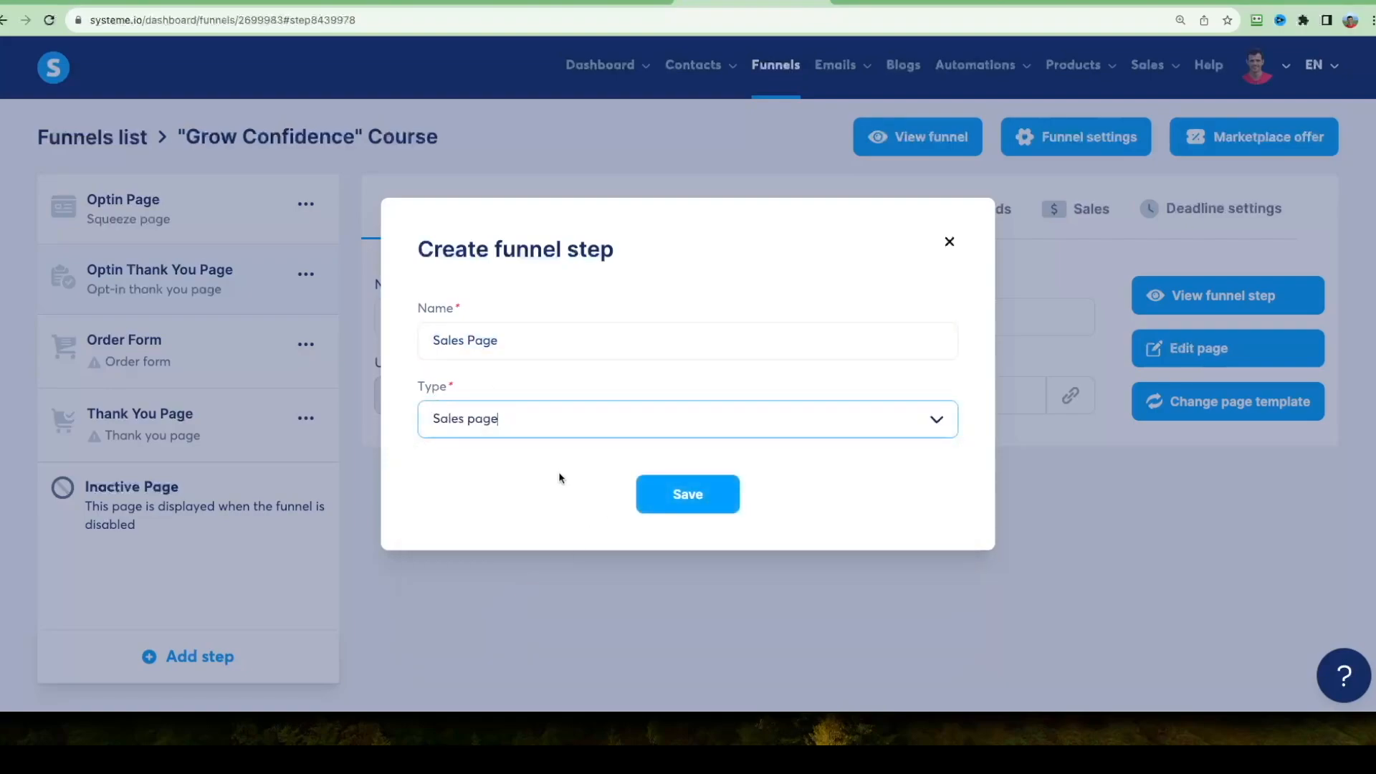
click(687, 502)
Browse the available templates for the new sales page.
scroll(950, 382, down, 10)
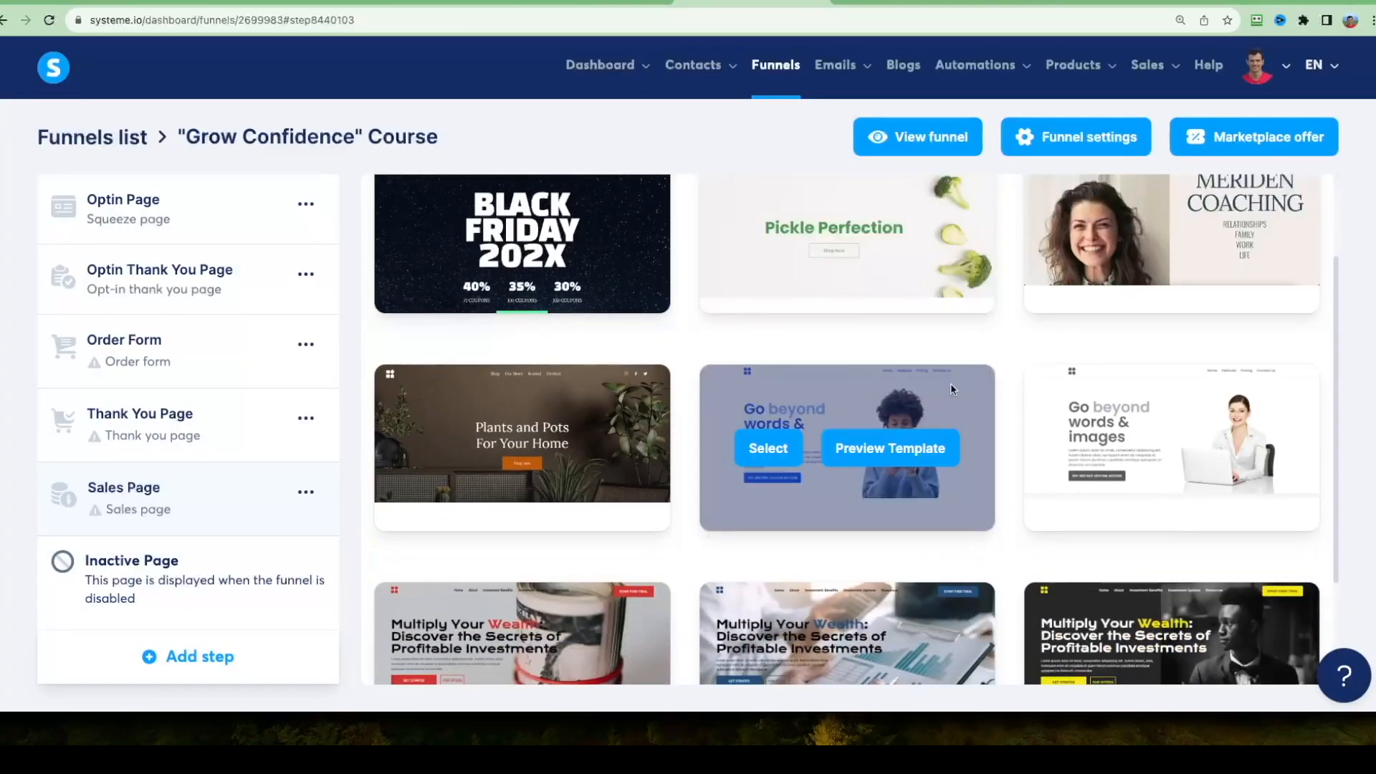
scroll(678, 243, down, 9)
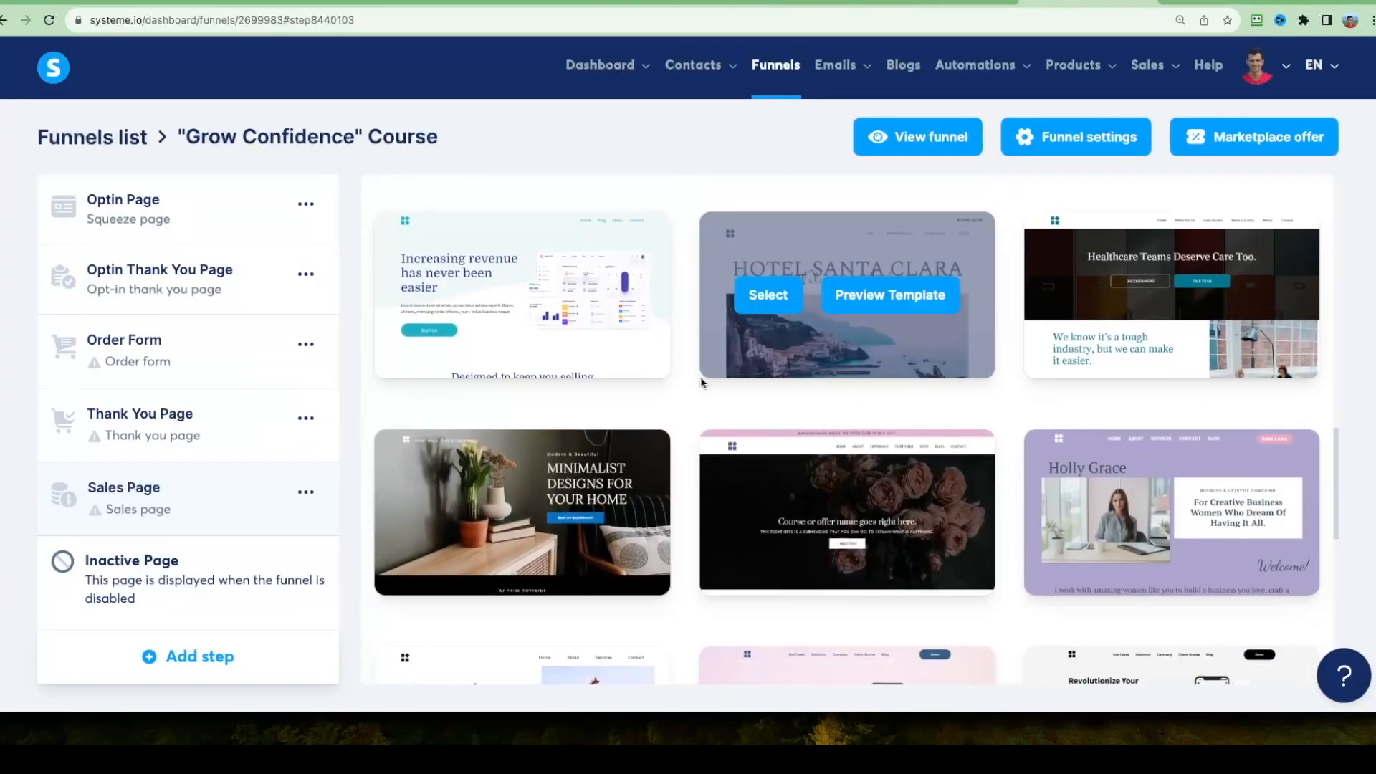
scroll(686, 367, up, 10)
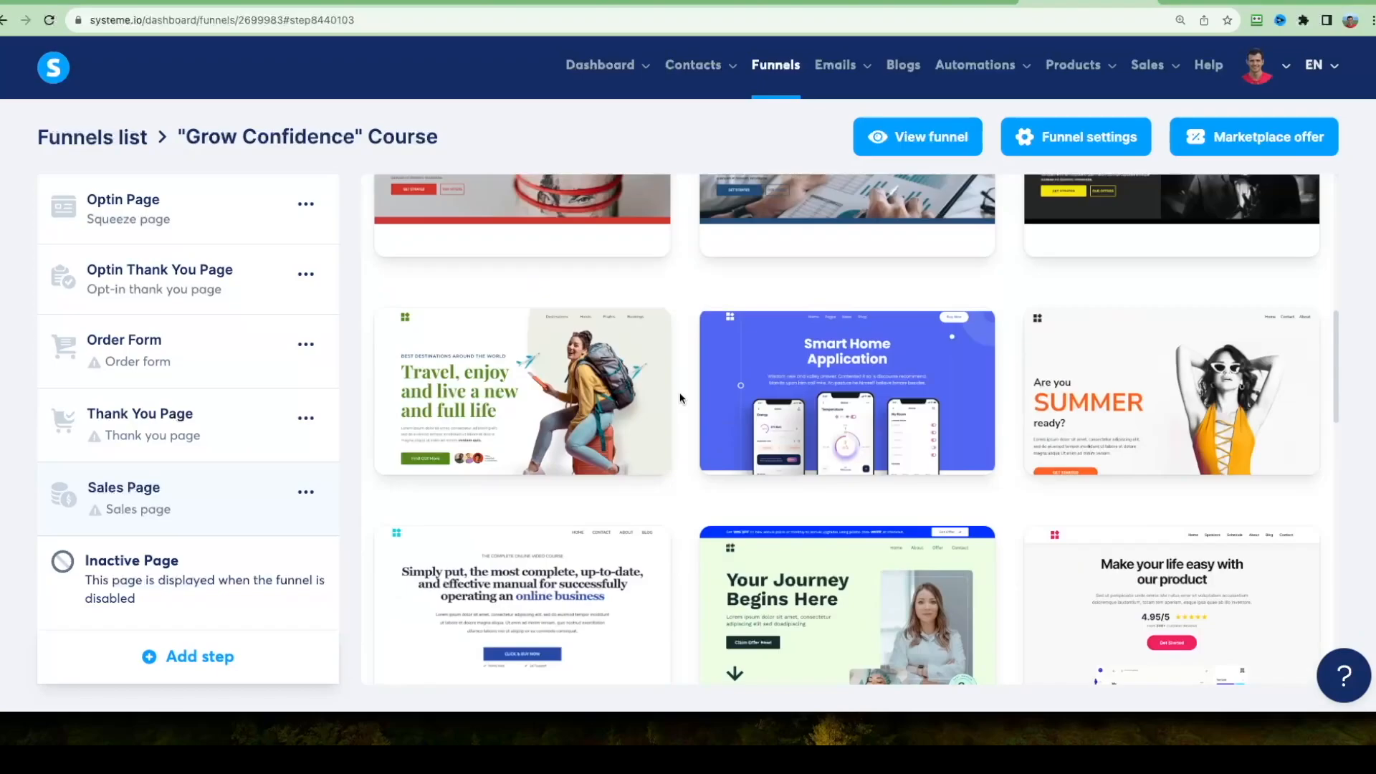
scroll(686, 379, up, 10)
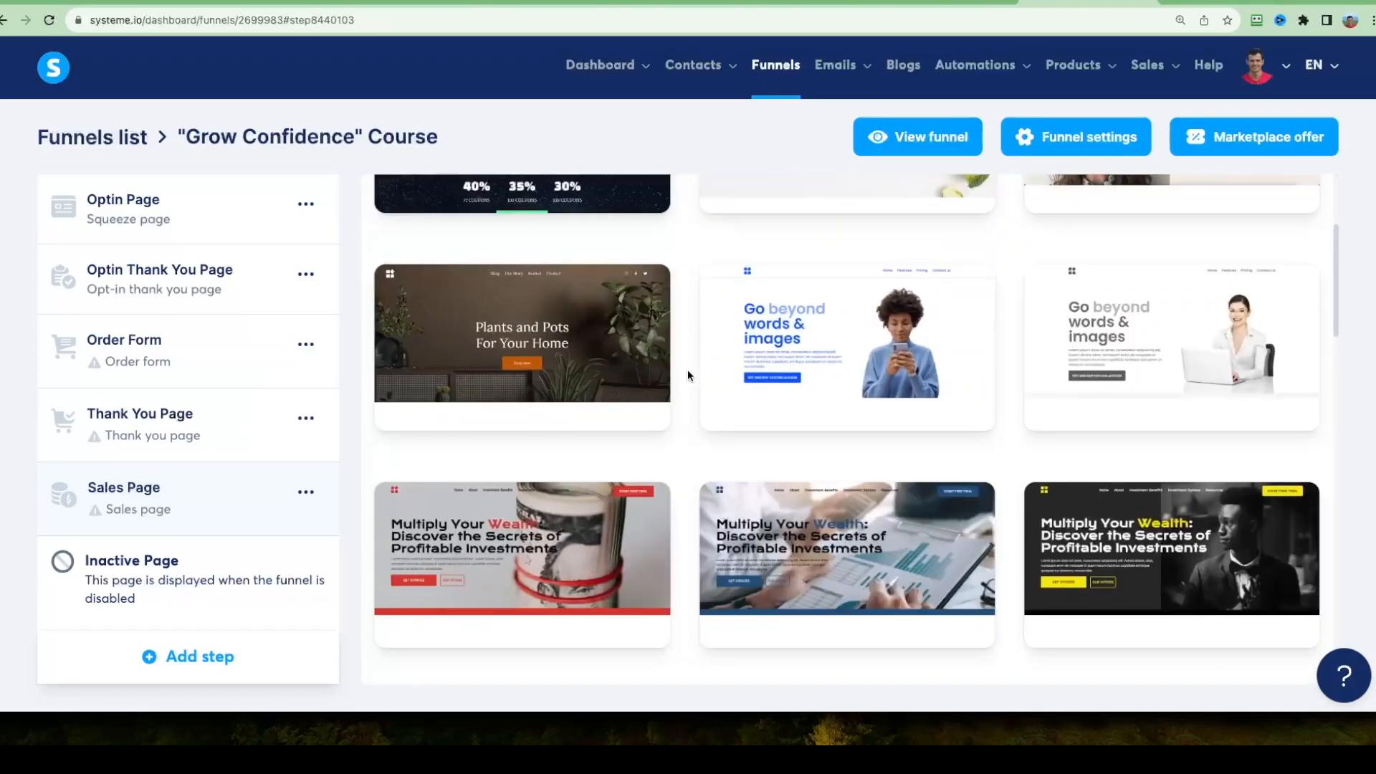
scroll(688, 408, down, 2)
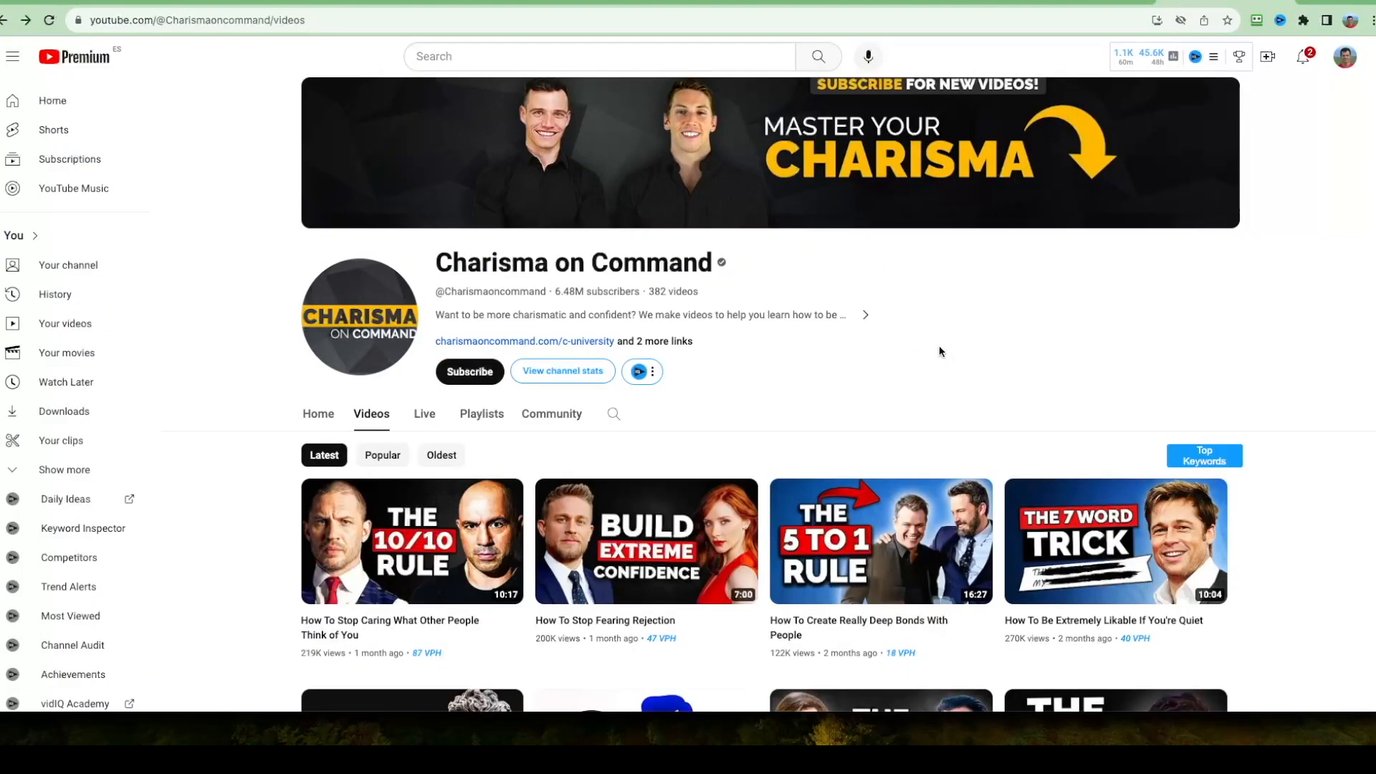
On the Charisma on Command YouTube channel, open the channel's linked Charisma University page.
scroll(935, 342, down, 1)
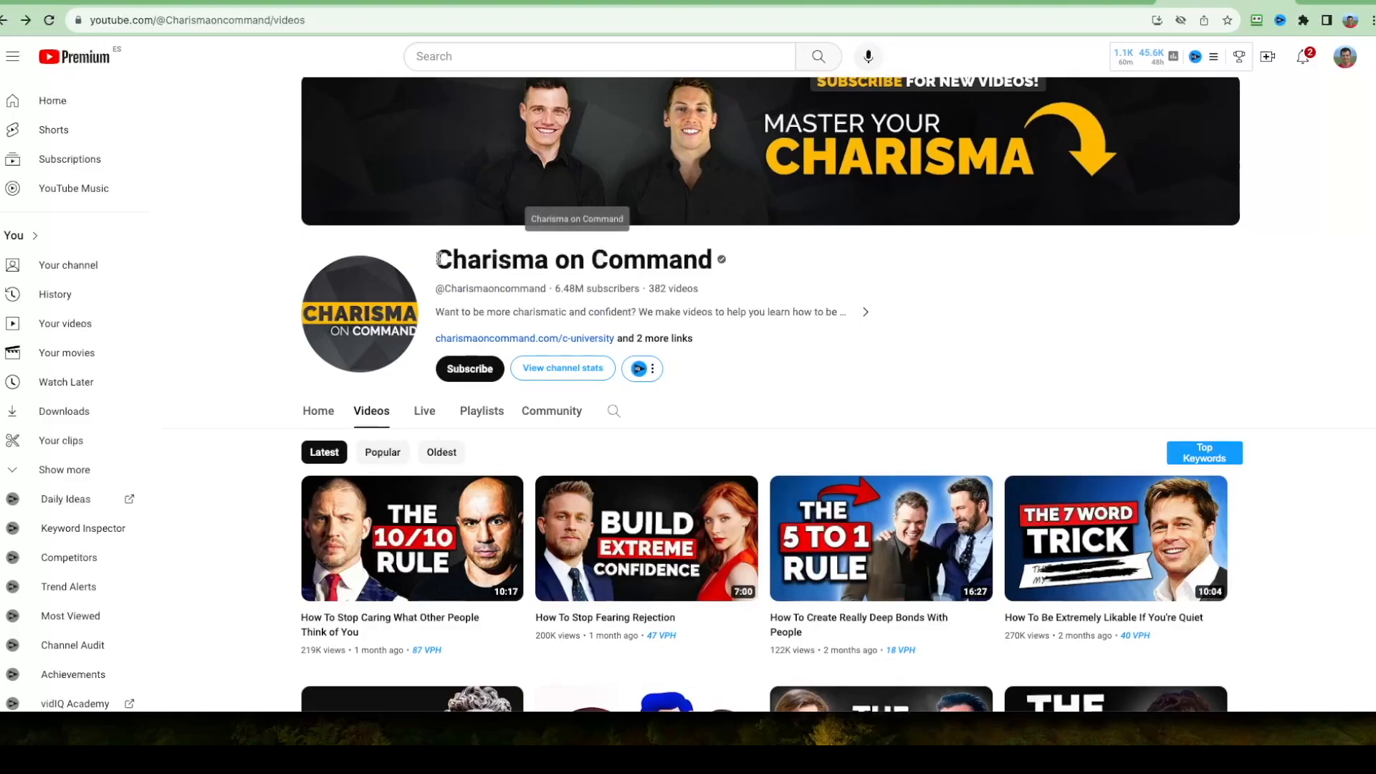
drag(437, 260, 693, 259)
click(908, 342)
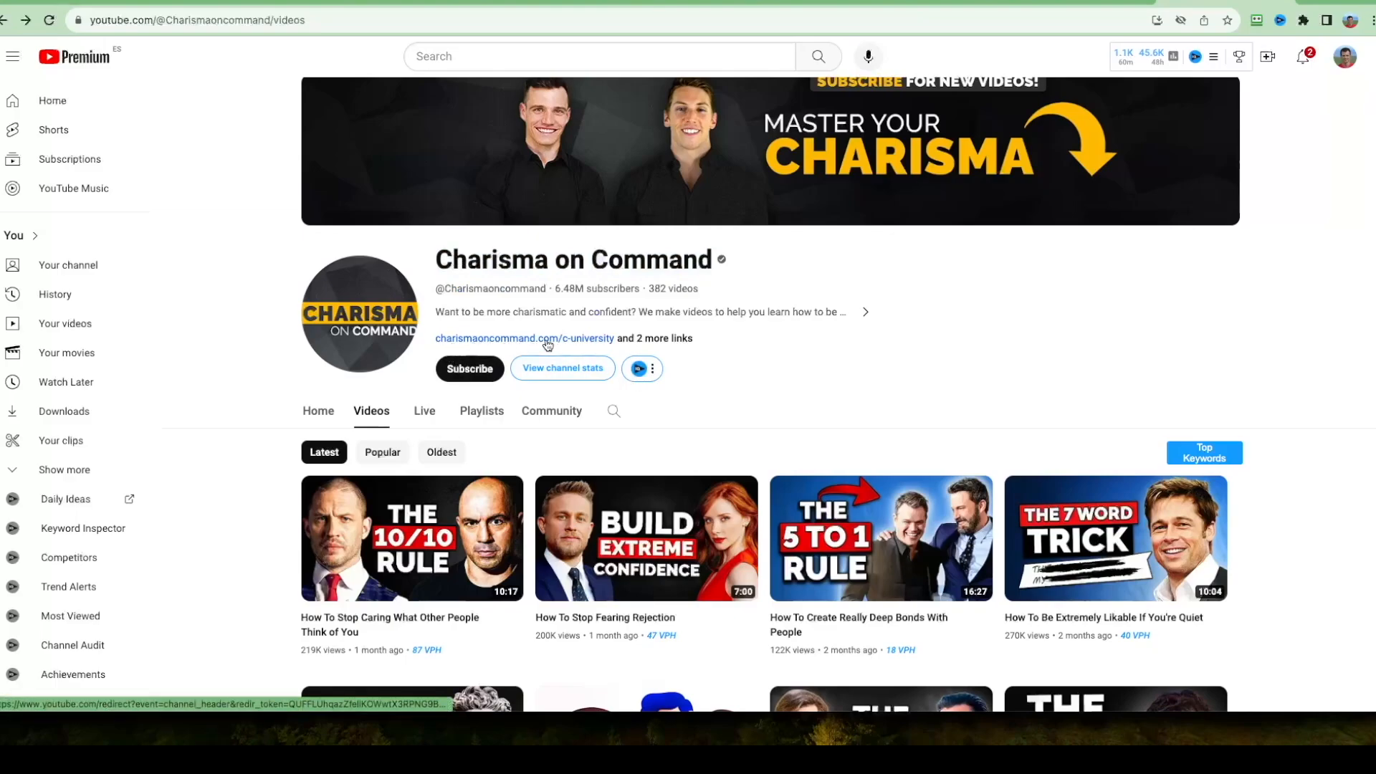
click(572, 339)
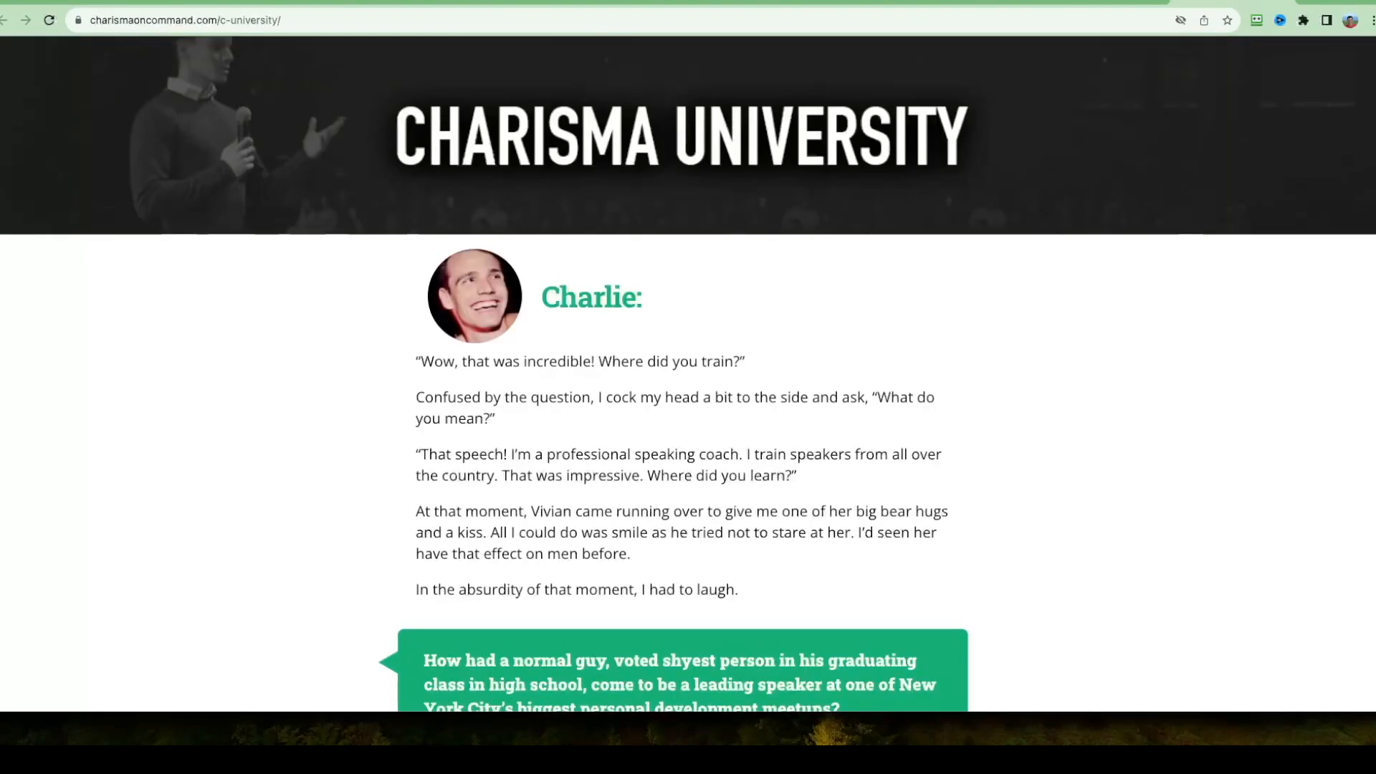
Examine the Charisma University sales page's headings, story copy and callout boxes as a reference for the sales page layout.
scroll(688, 373, down, 20)
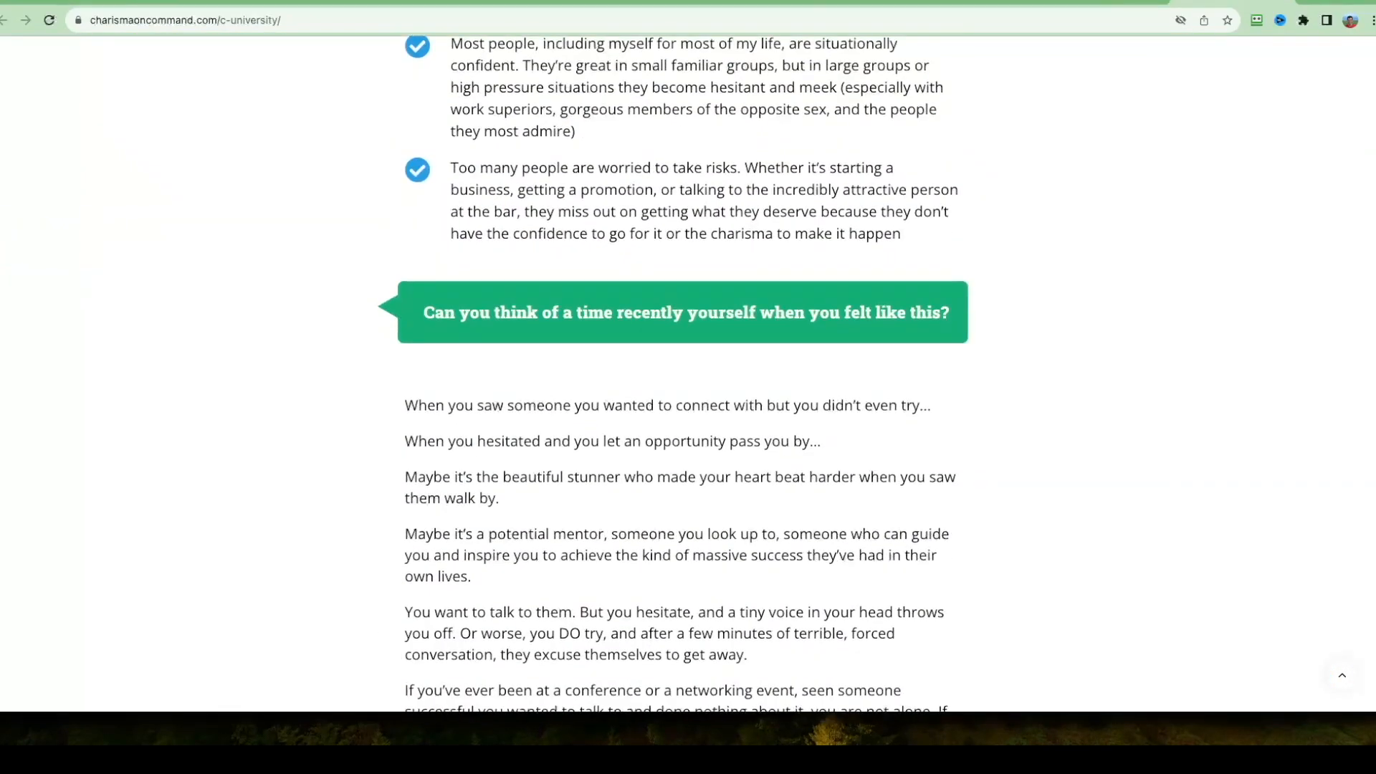
scroll(688, 372, down, 20)
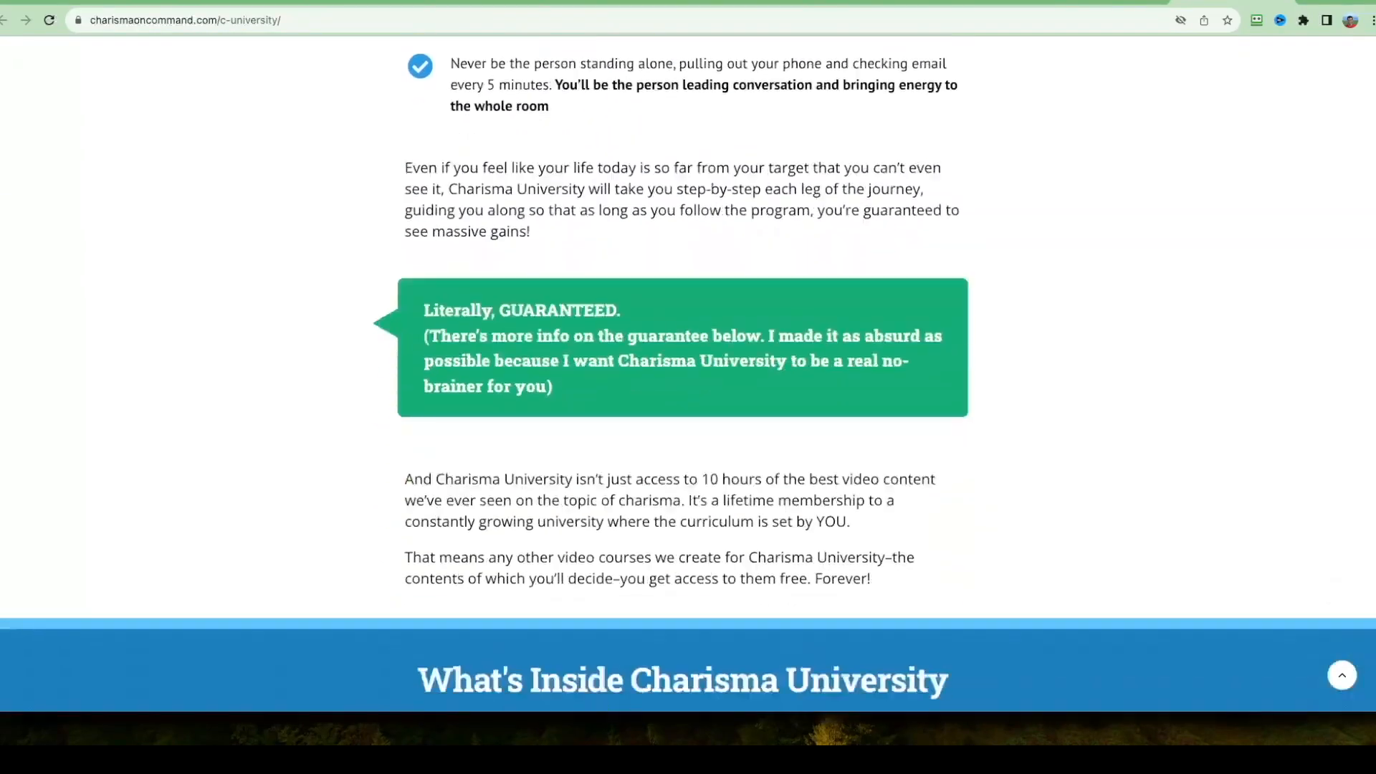
scroll(688, 373, down, 8)
scroll(688, 372, up, 20)
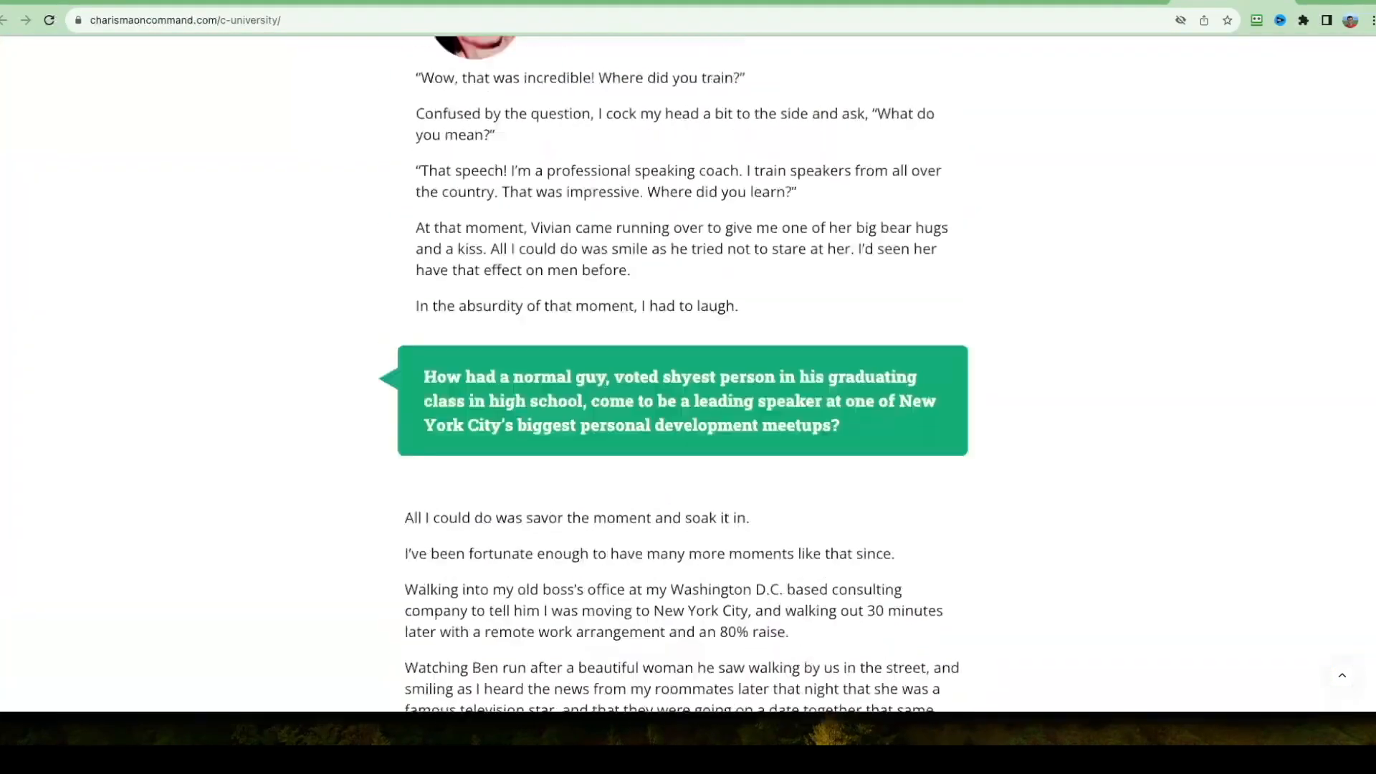
scroll(1231, 164, up, 4)
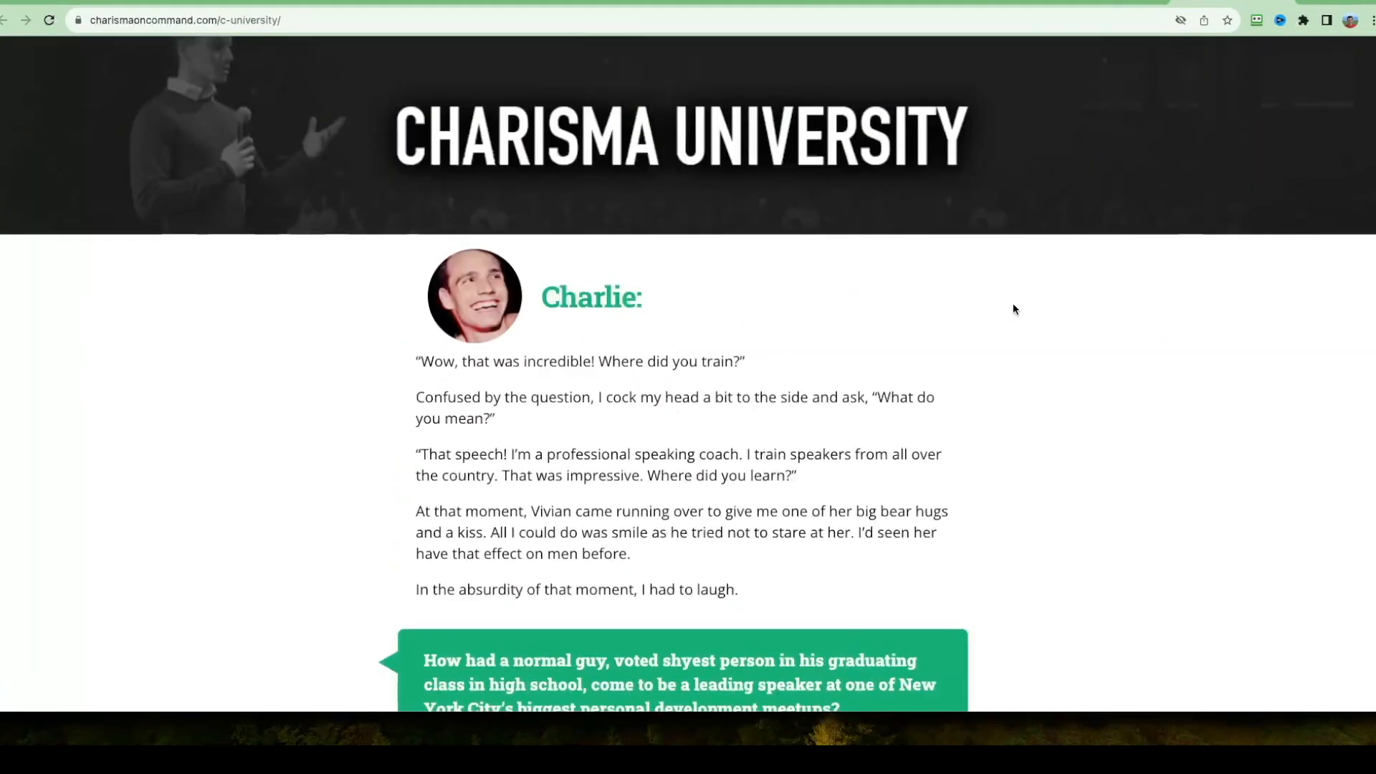
scroll(1146, 351, down, 6)
scroll(1198, 371, down, 10)
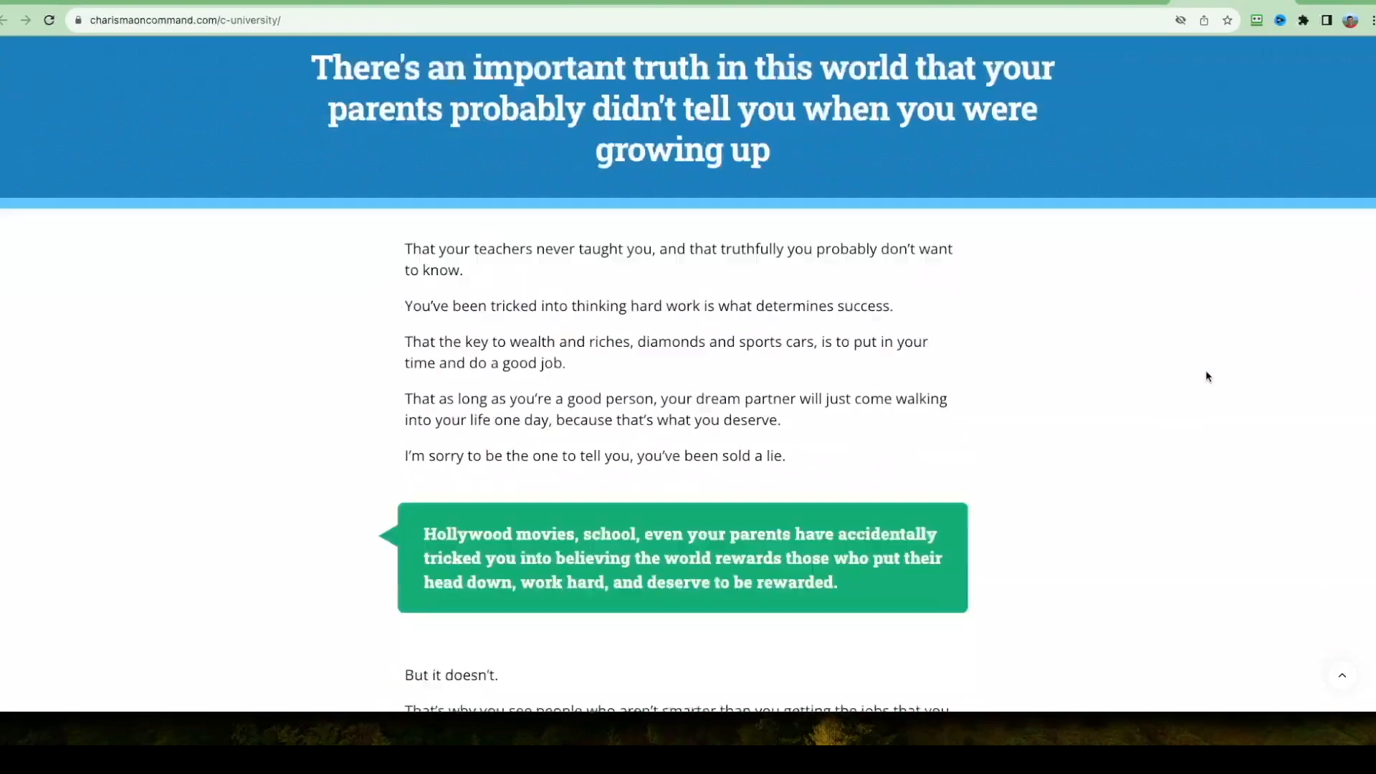
scroll(1206, 375, down, 20)
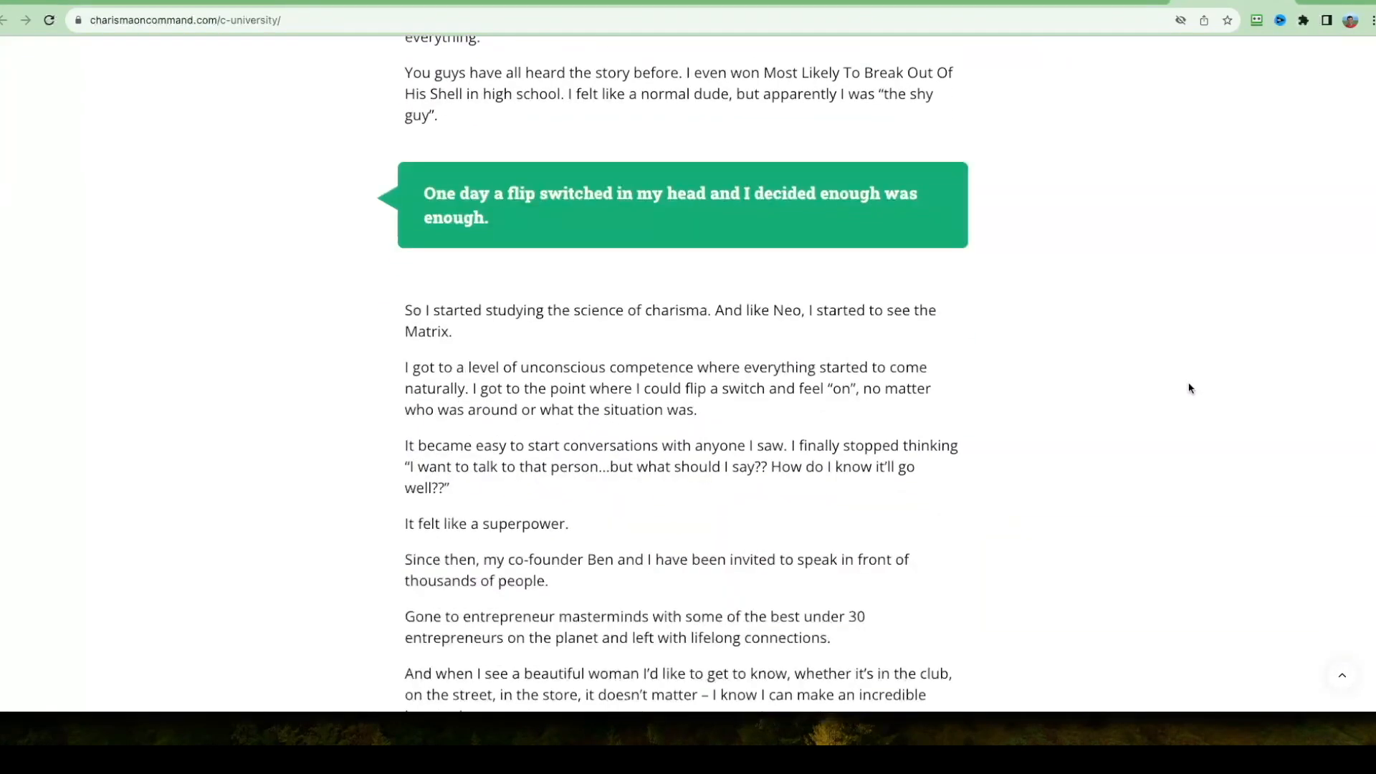
scroll(1180, 373, down, 12)
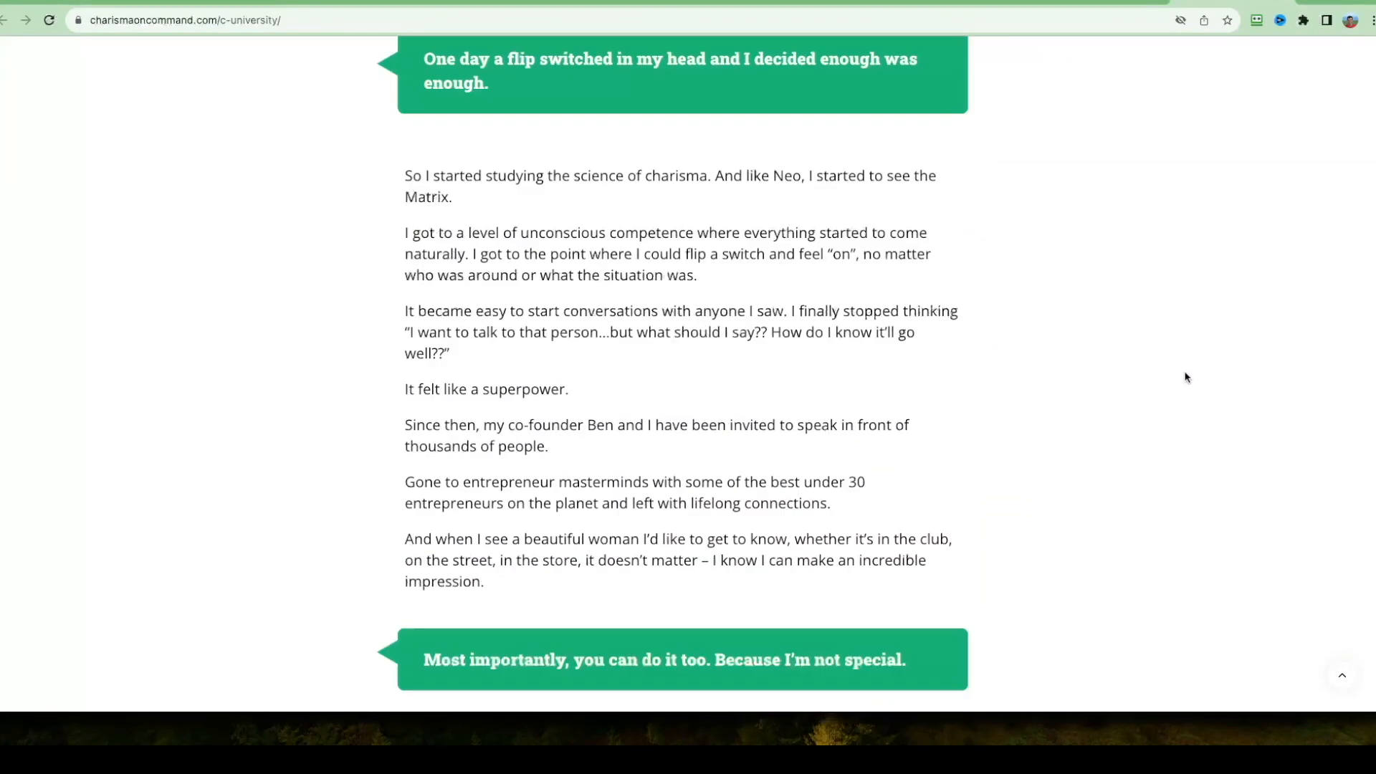
scroll(1191, 397, up, 20)
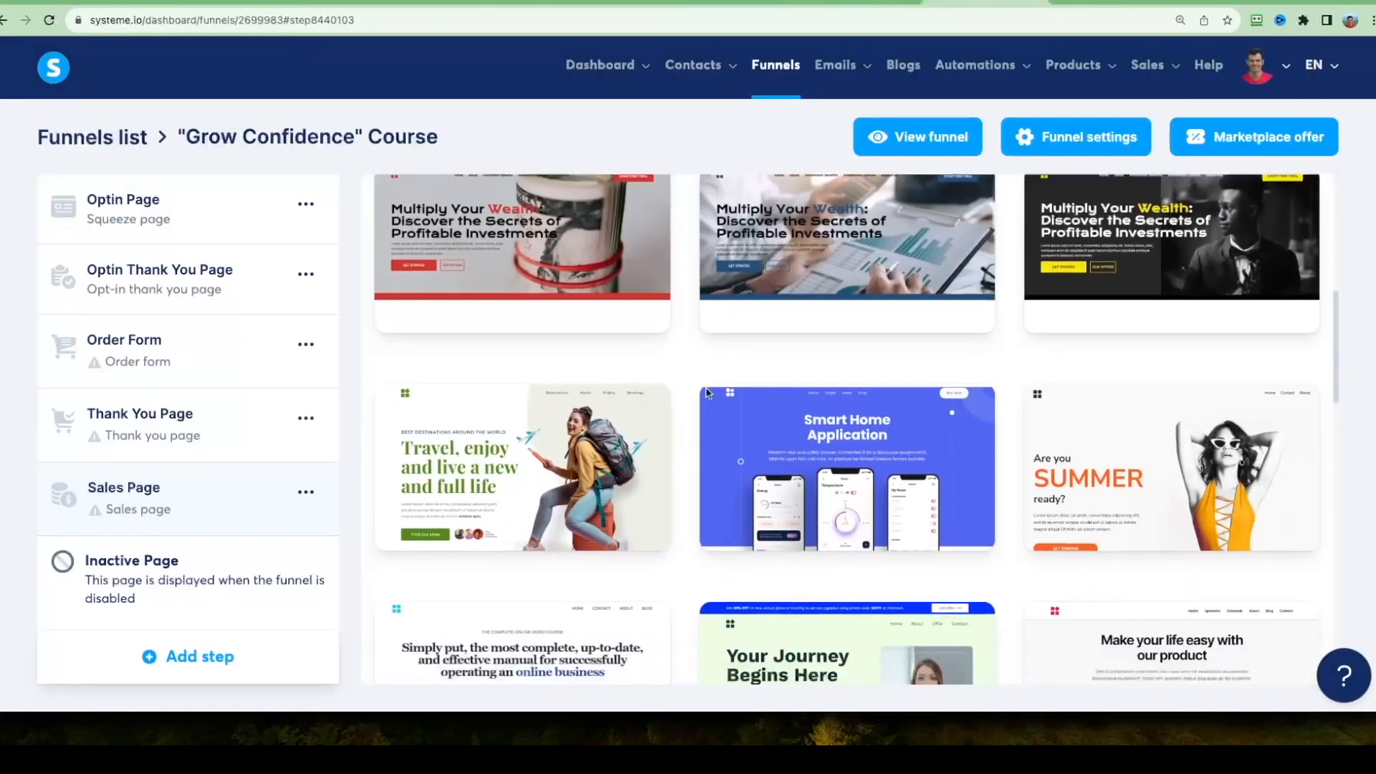
scroll(700, 408, up, 10)
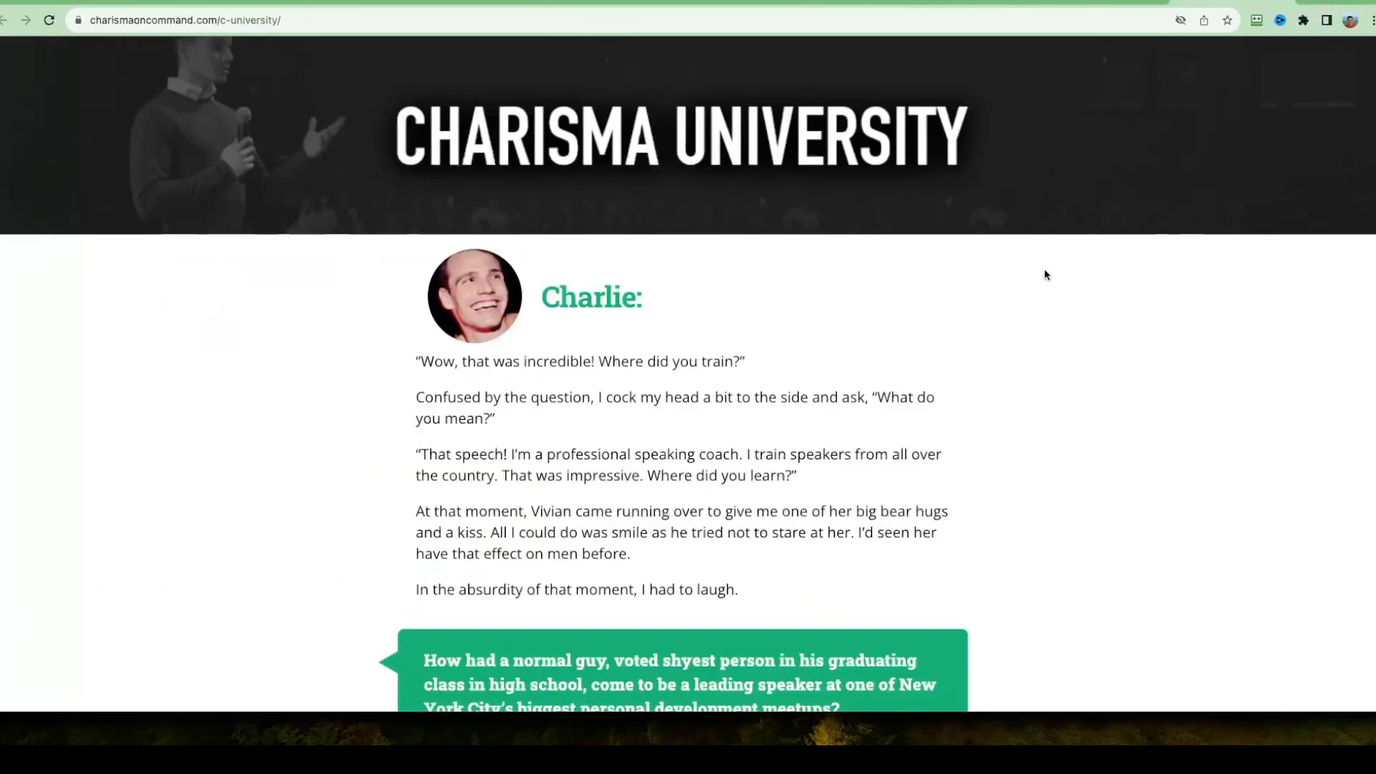
scroll(1109, 347, down, 10)
scroll(1066, 356, up, 10)
scroll(1104, 358, up, 2)
Return to the funnel's template gallery and preview the grey "Go beyond words & images" sales page template.
click(983, 1)
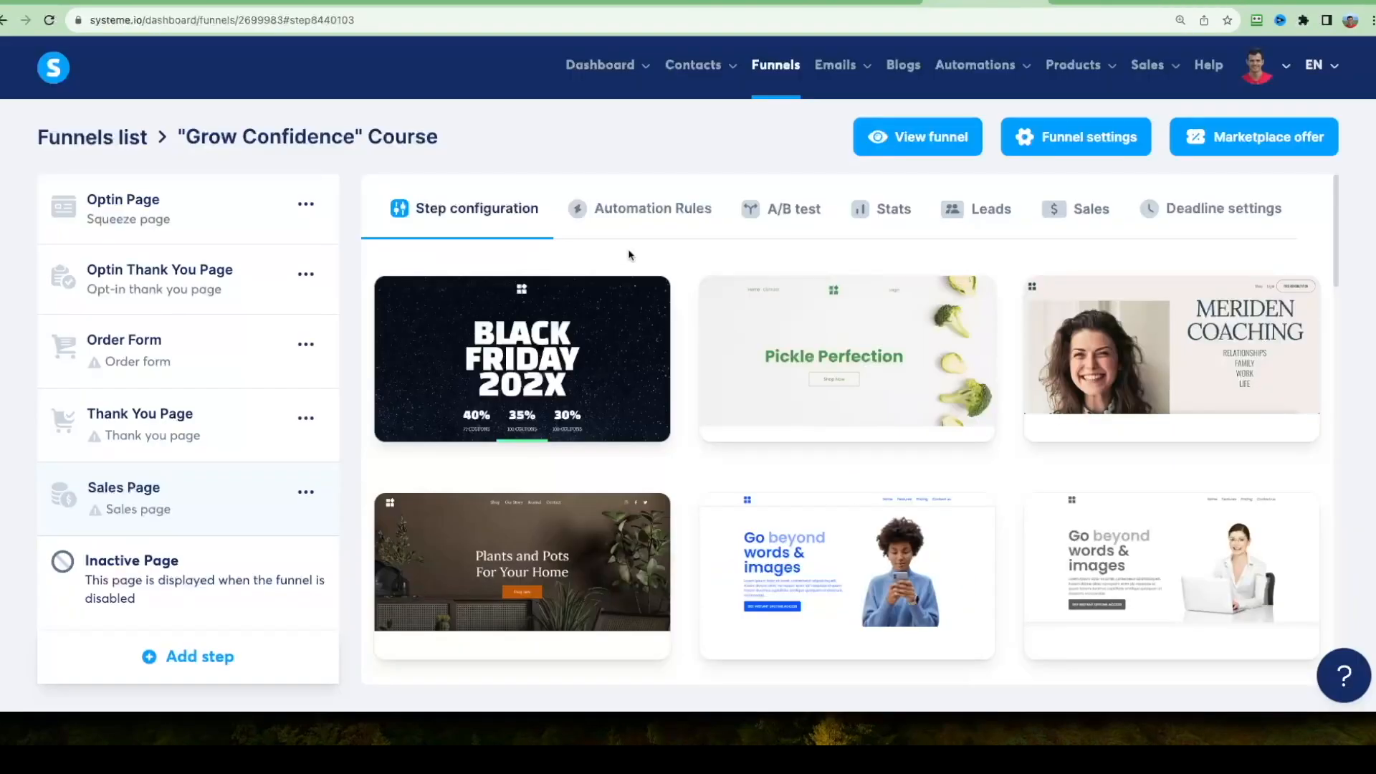
scroll(636, 308, down, 4)
scroll(688, 344, up, 2)
scroll(729, 352, up, 1)
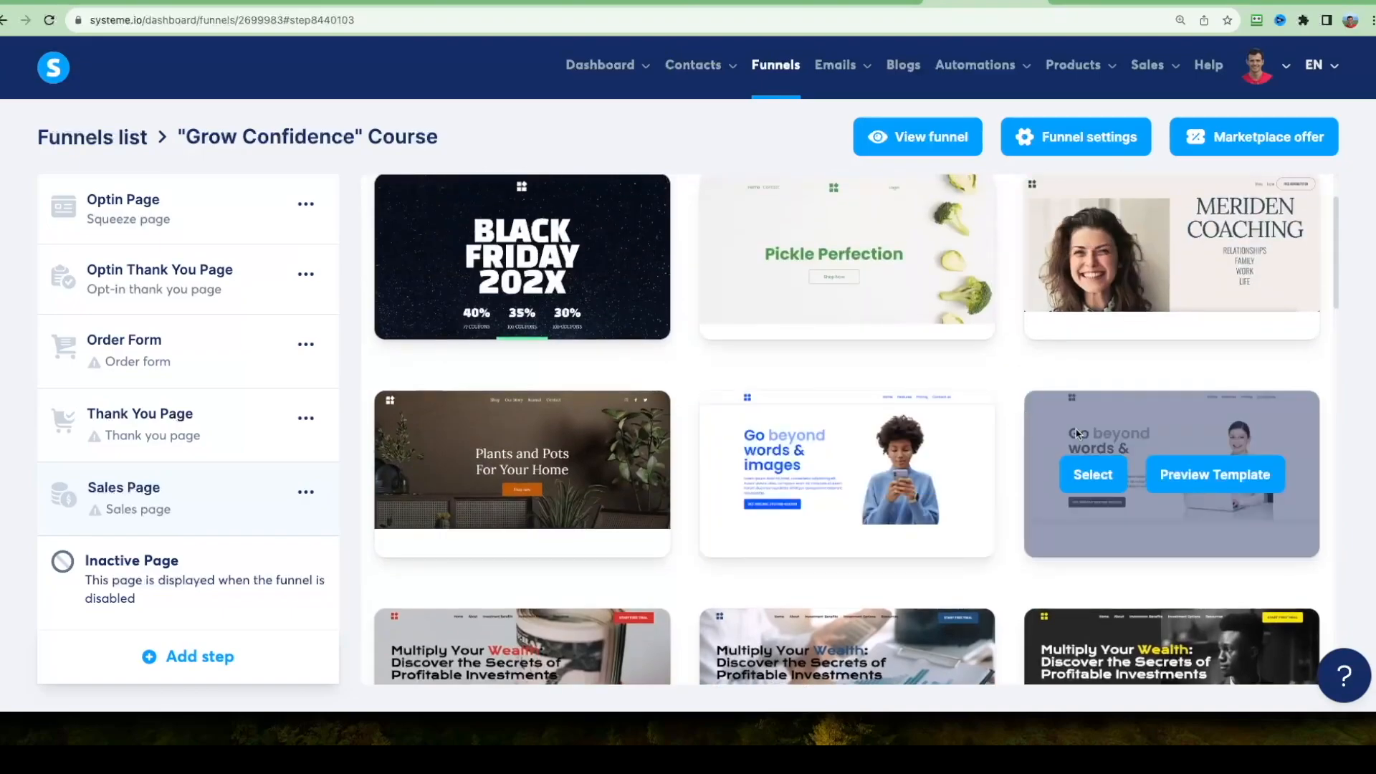
click(1193, 473)
scroll(921, 298, down, 20)
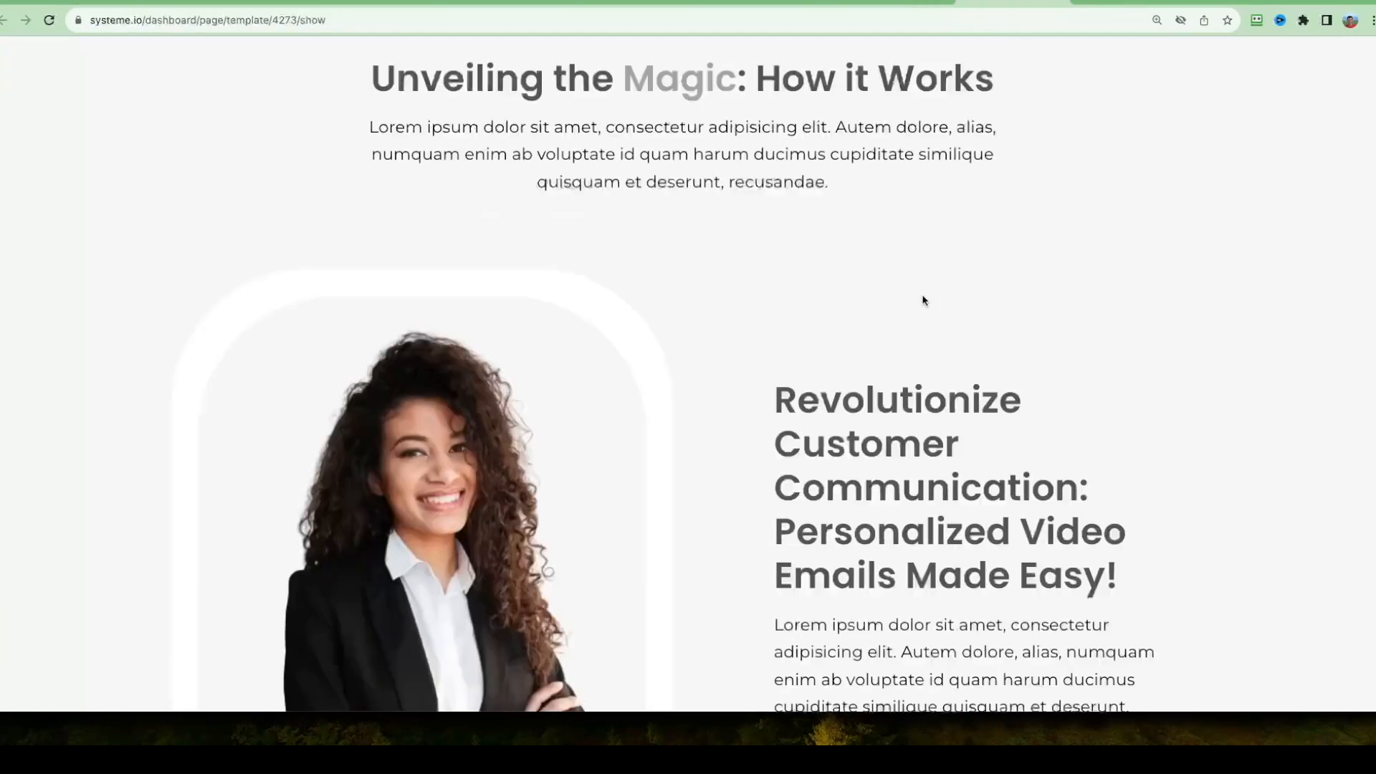
scroll(1125, 341, down, 10)
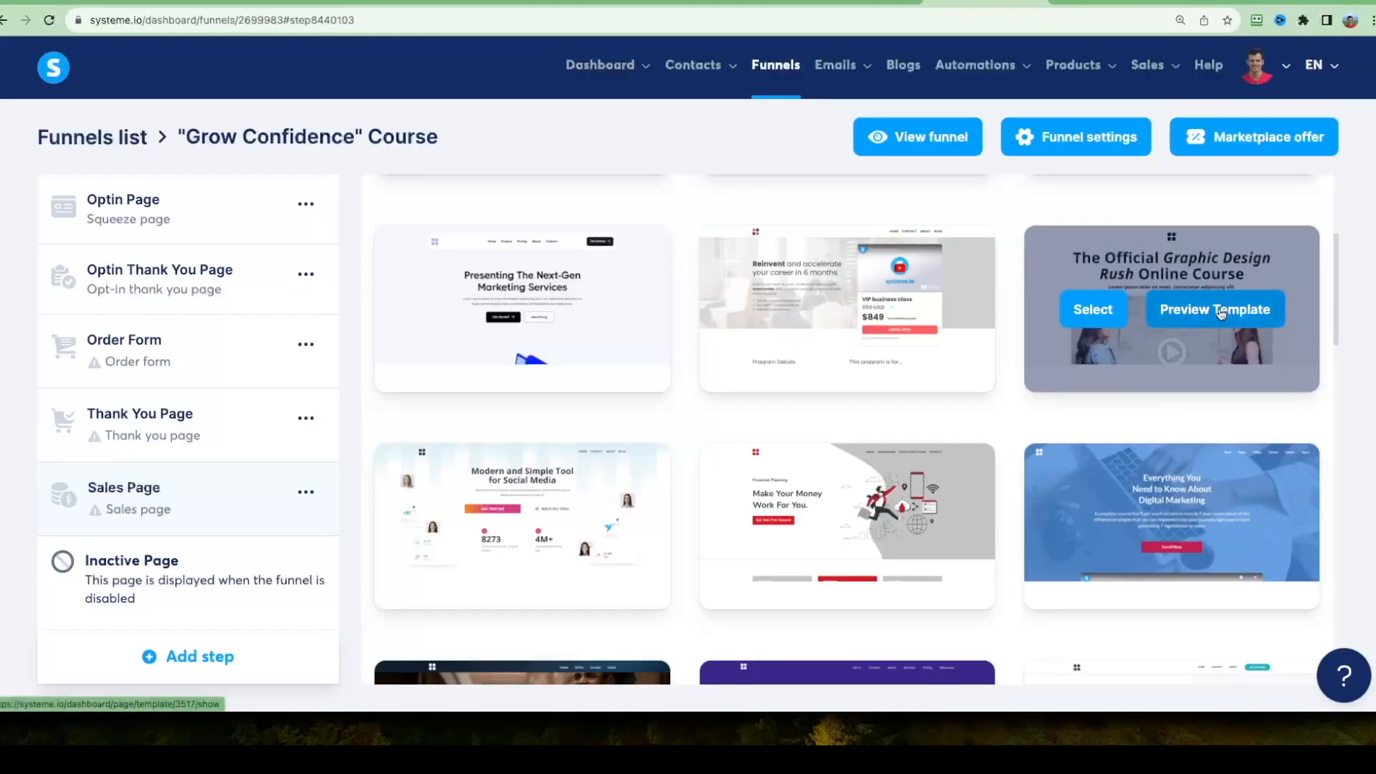
Preview the "The Official Graphic Design Rush Online Course" template and examine its headline, video area and new bonus section.
click(1222, 310)
scroll(357, 107, down, 1)
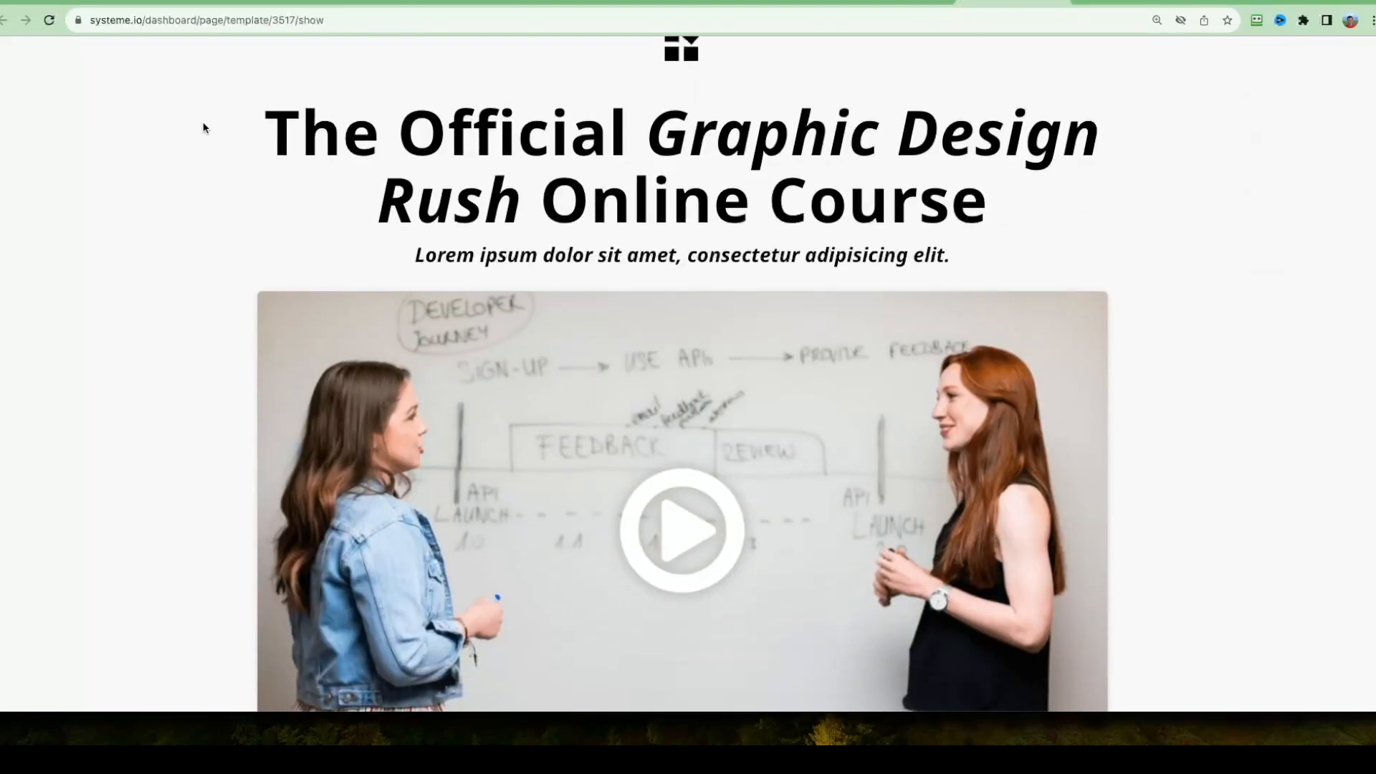
scroll(200, 140, up, 1)
drag(193, 154, 919, 233)
scroll(1118, 247, down, 1)
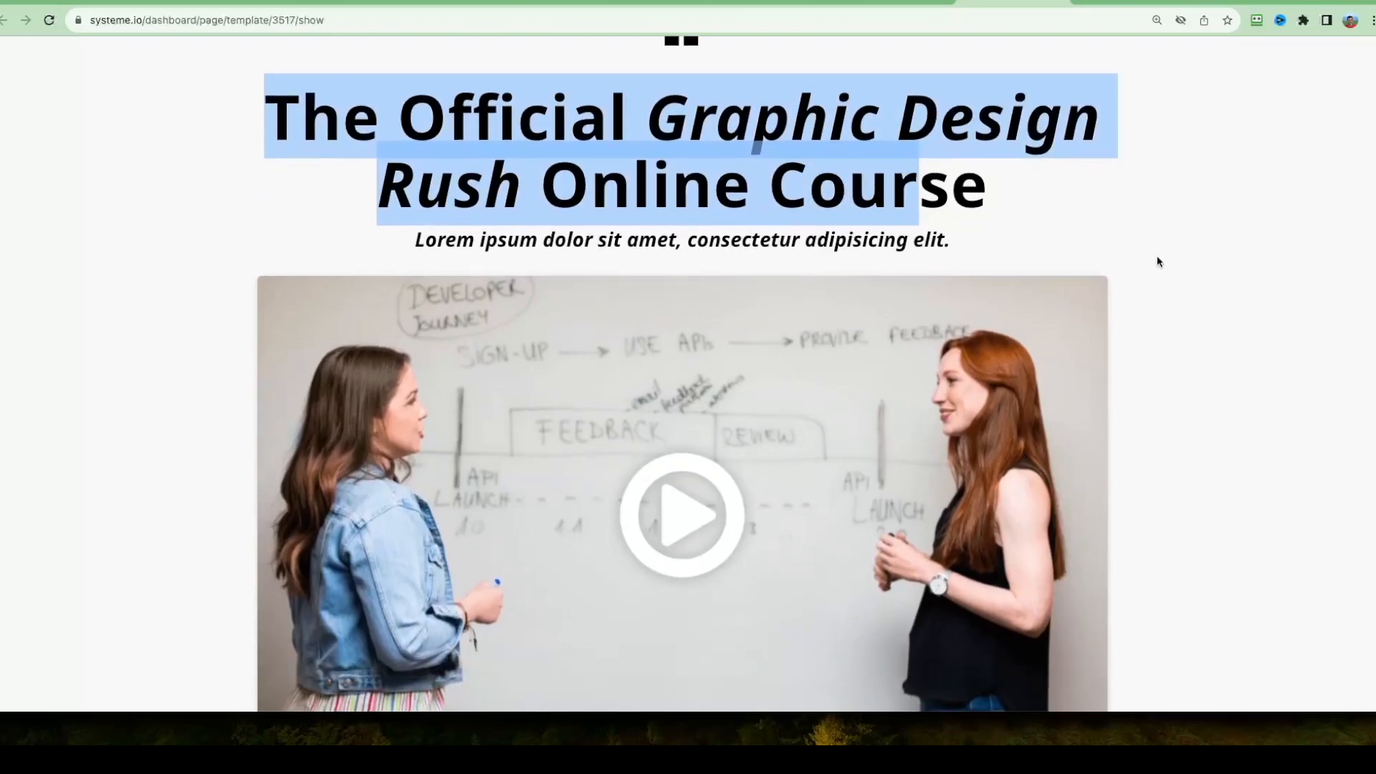
scroll(1180, 255, down, 9)
scroll(1053, 258, down, 4)
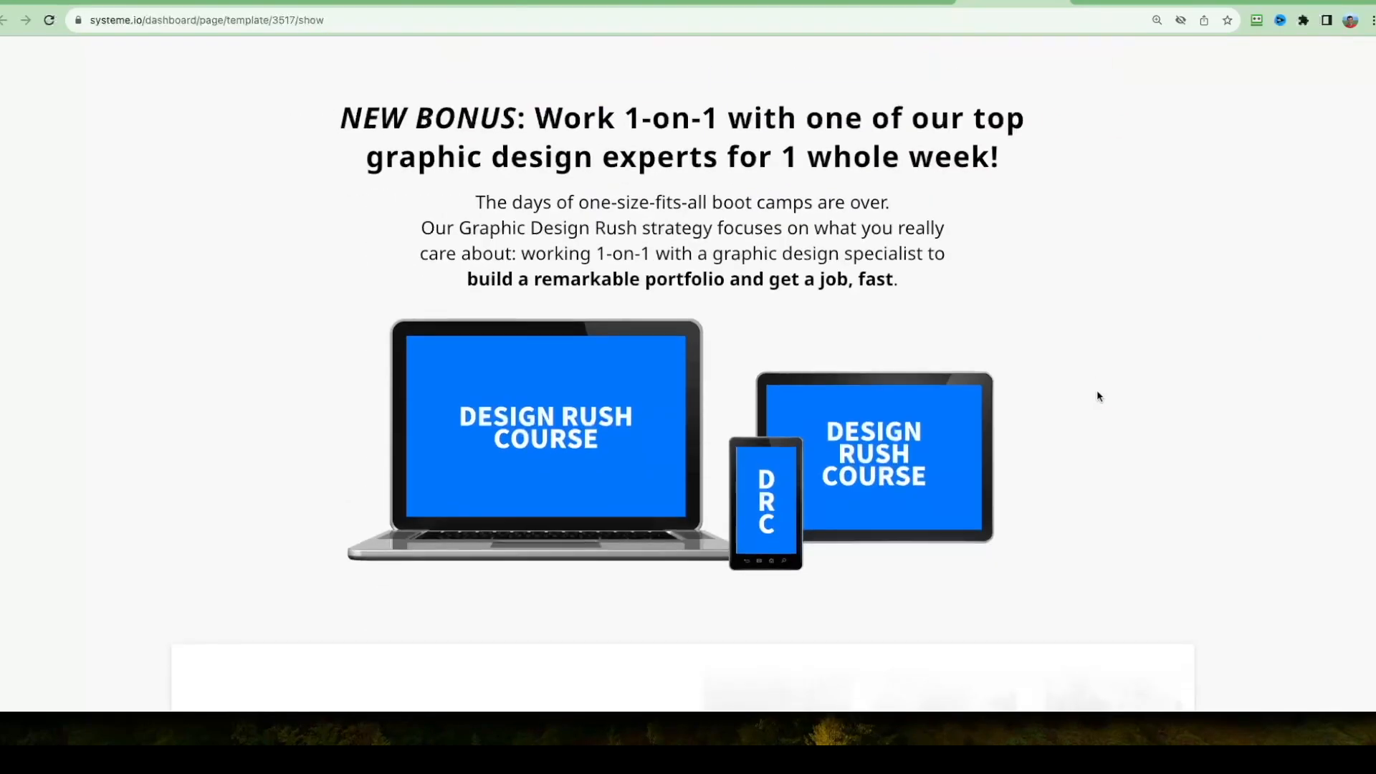
drag(349, 116, 922, 300)
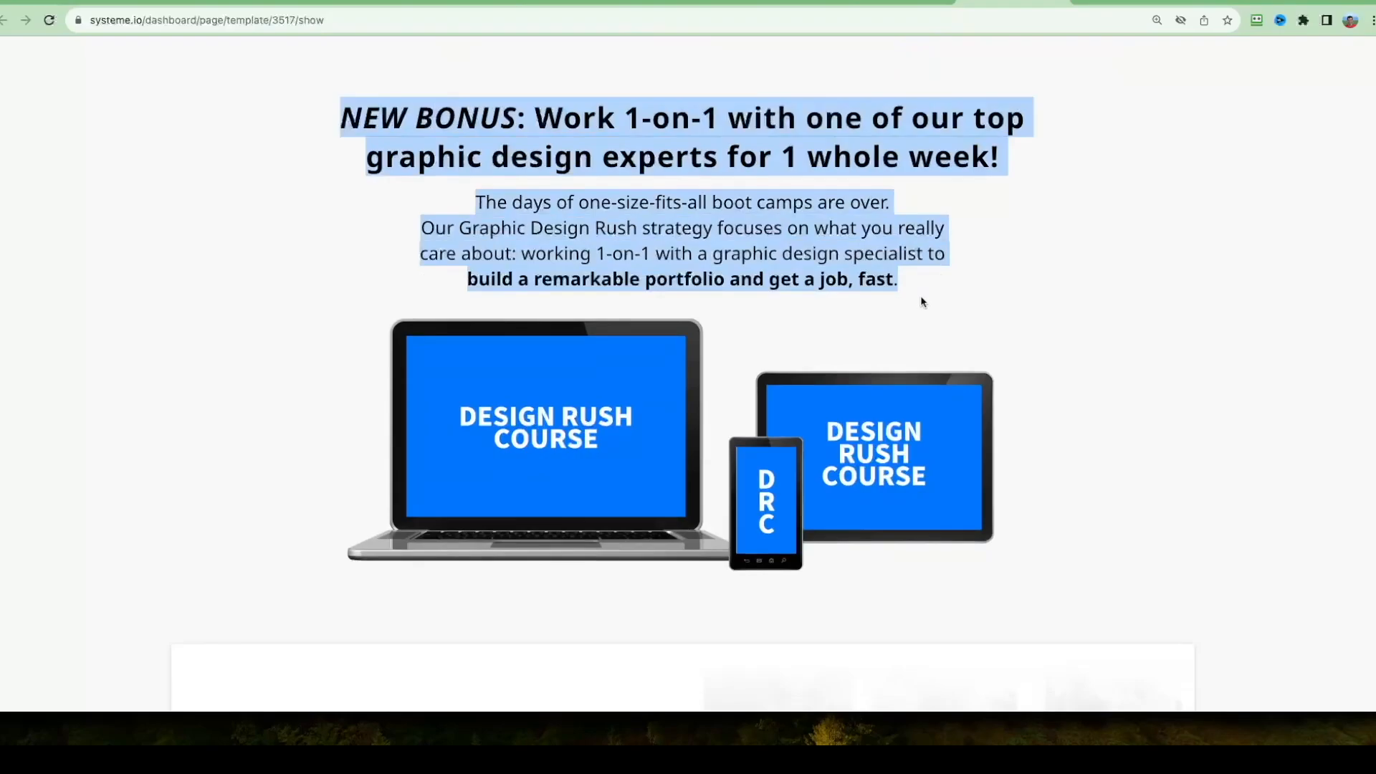
drag(1063, 281, 406, 146)
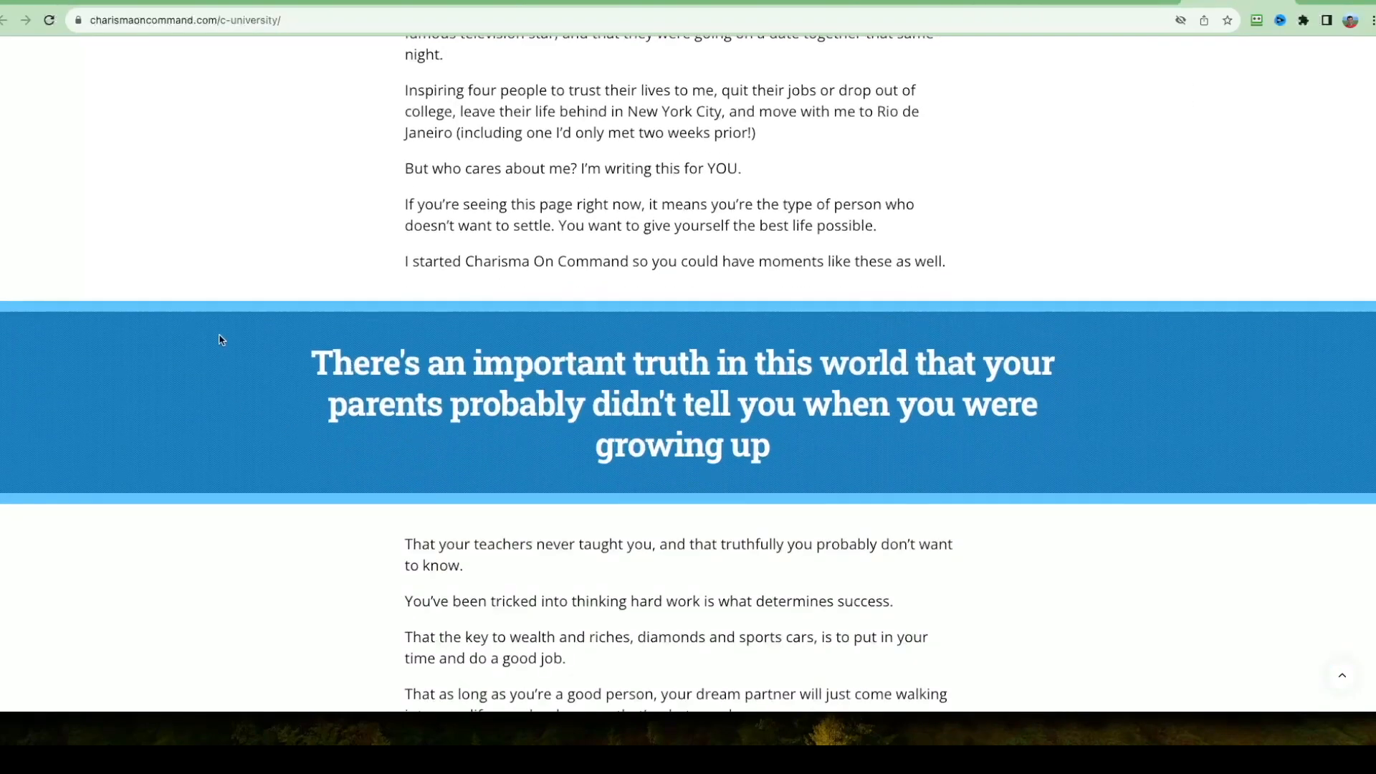
Compare the Graphic Design Rush template's sections with the Charisma University page and apply that template to the Sales Page step.
drag(688, 342, 961, 482)
click(1072, 347)
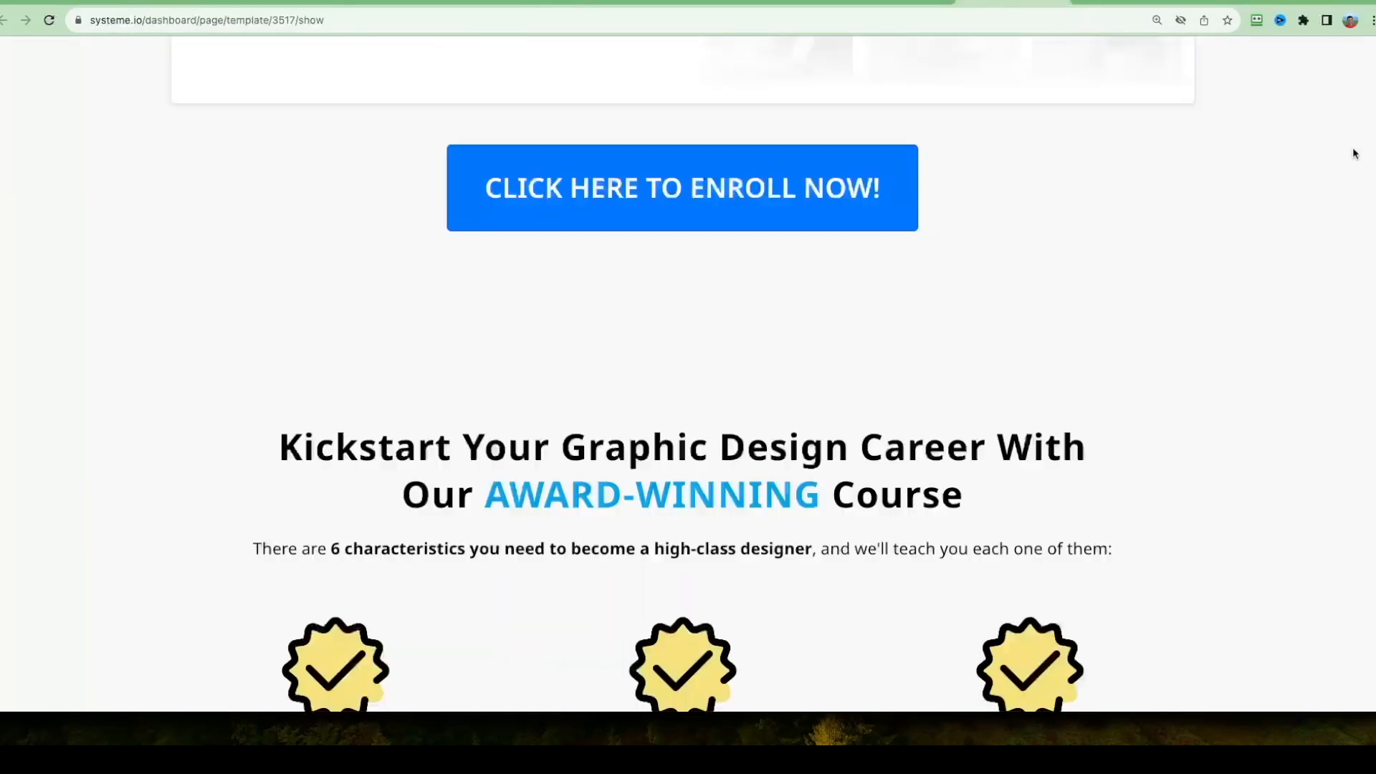
scroll(1354, 154, down, 20)
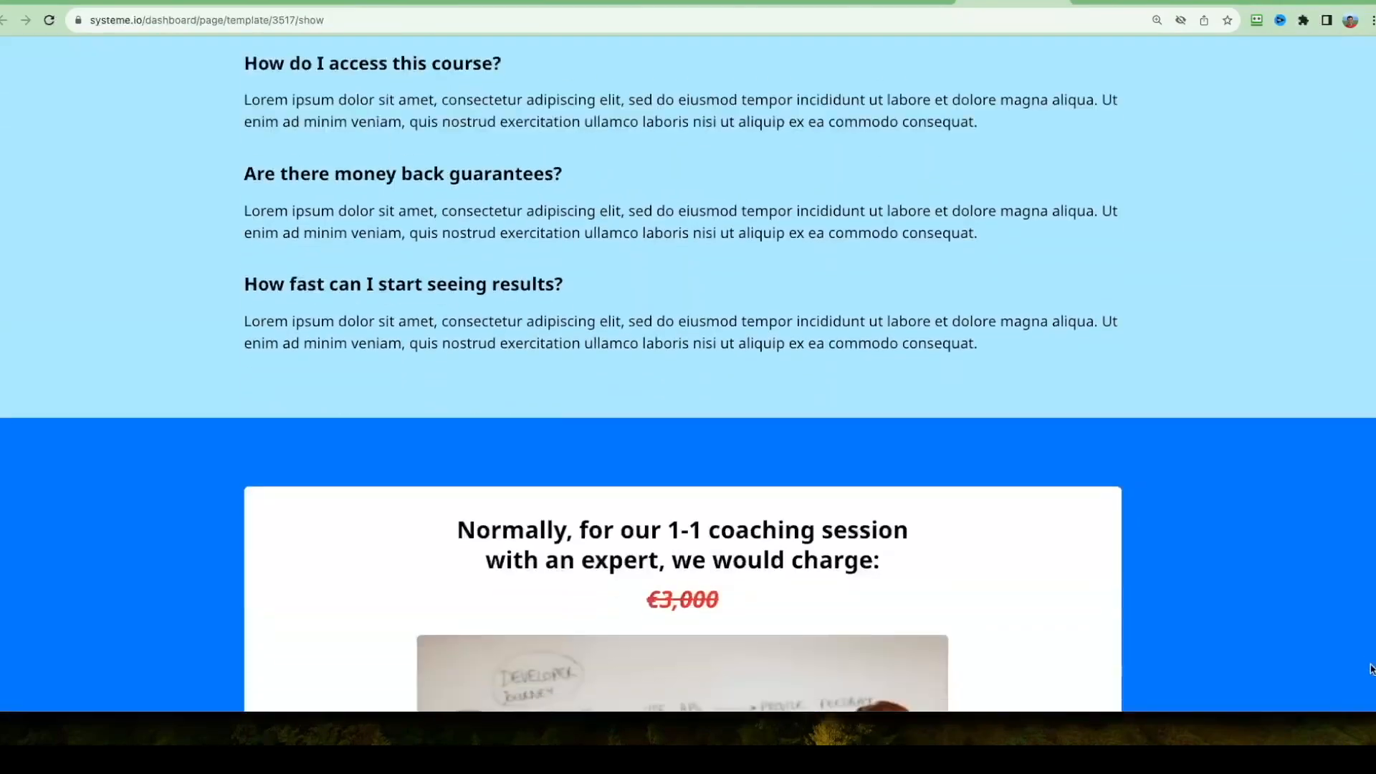
scroll(1371, 681, down, 20)
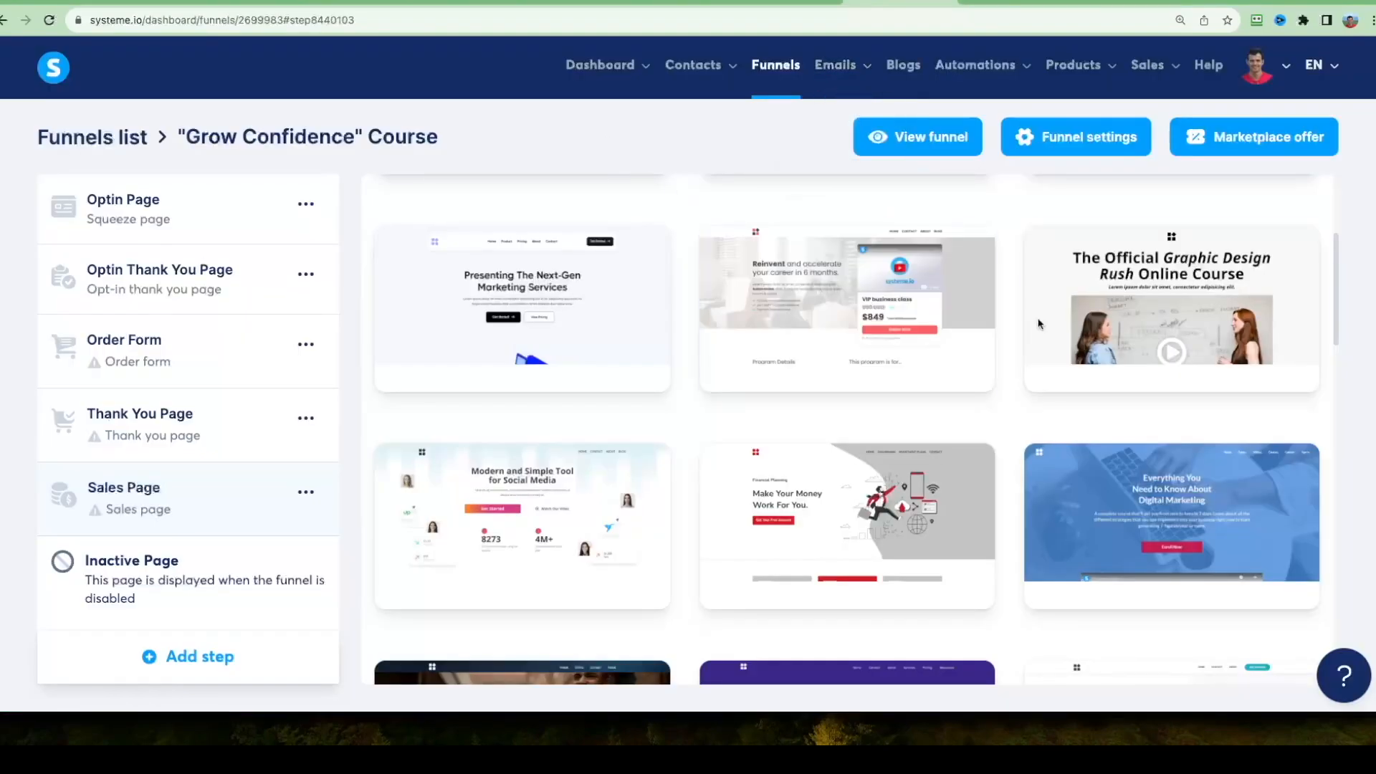
click(1090, 312)
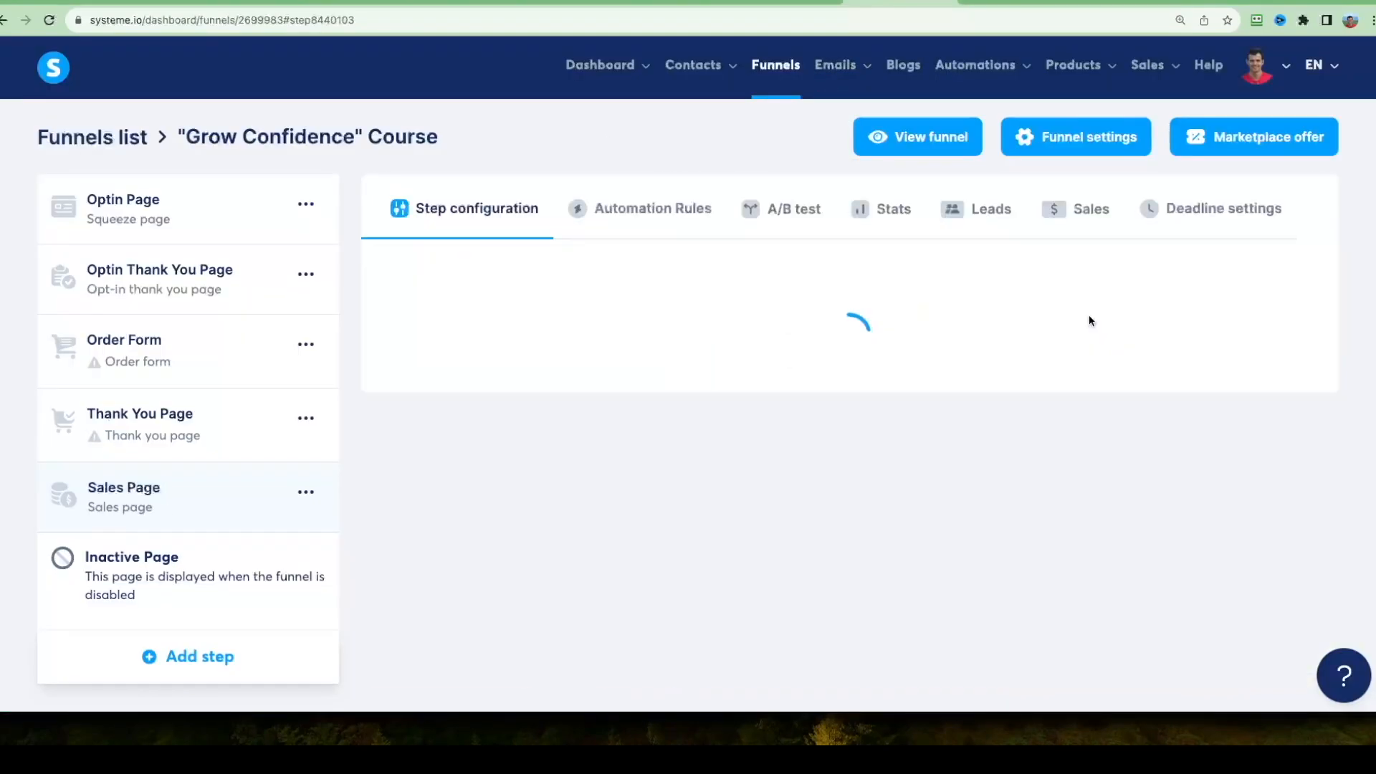
Set the Sales Page's URL path to c1-sales and open the page in the editor to review the template's sections.
click(631, 406)
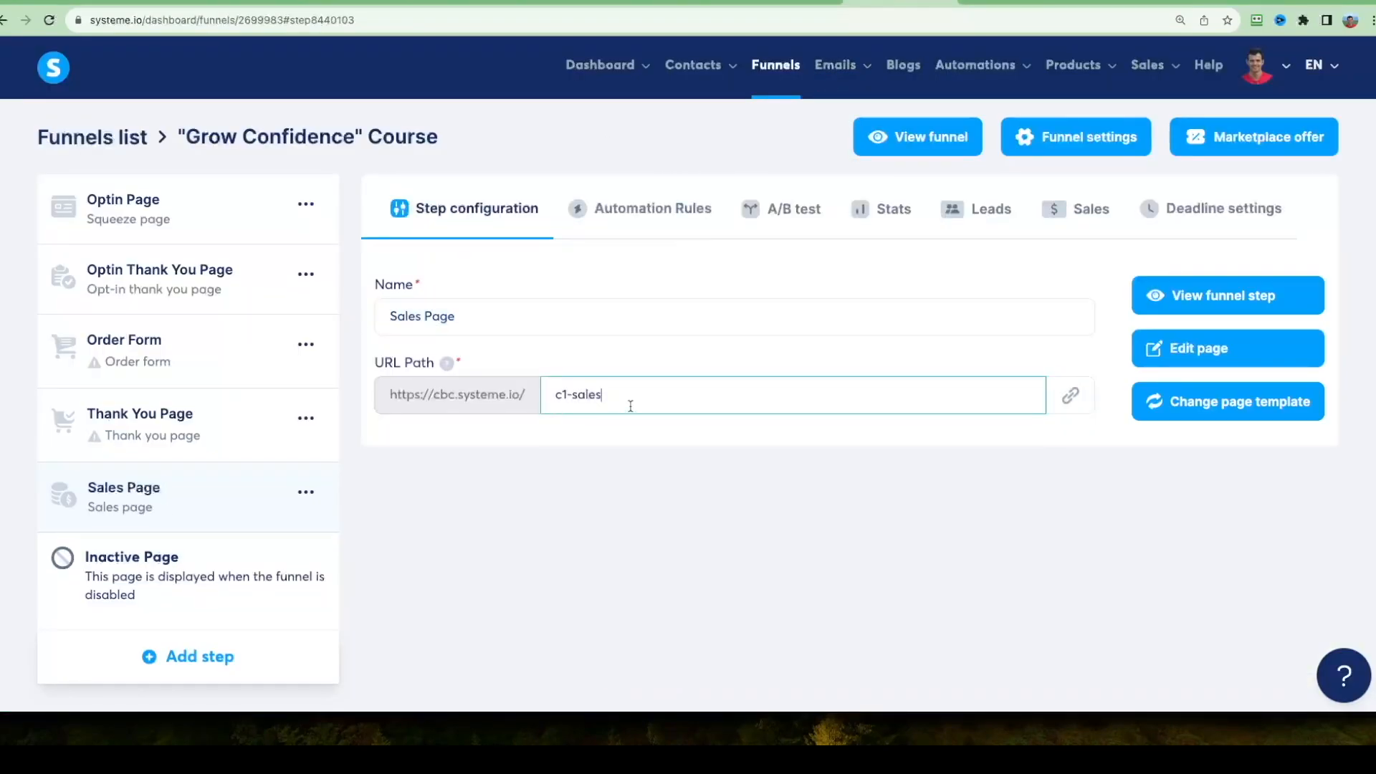
click(1213, 348)
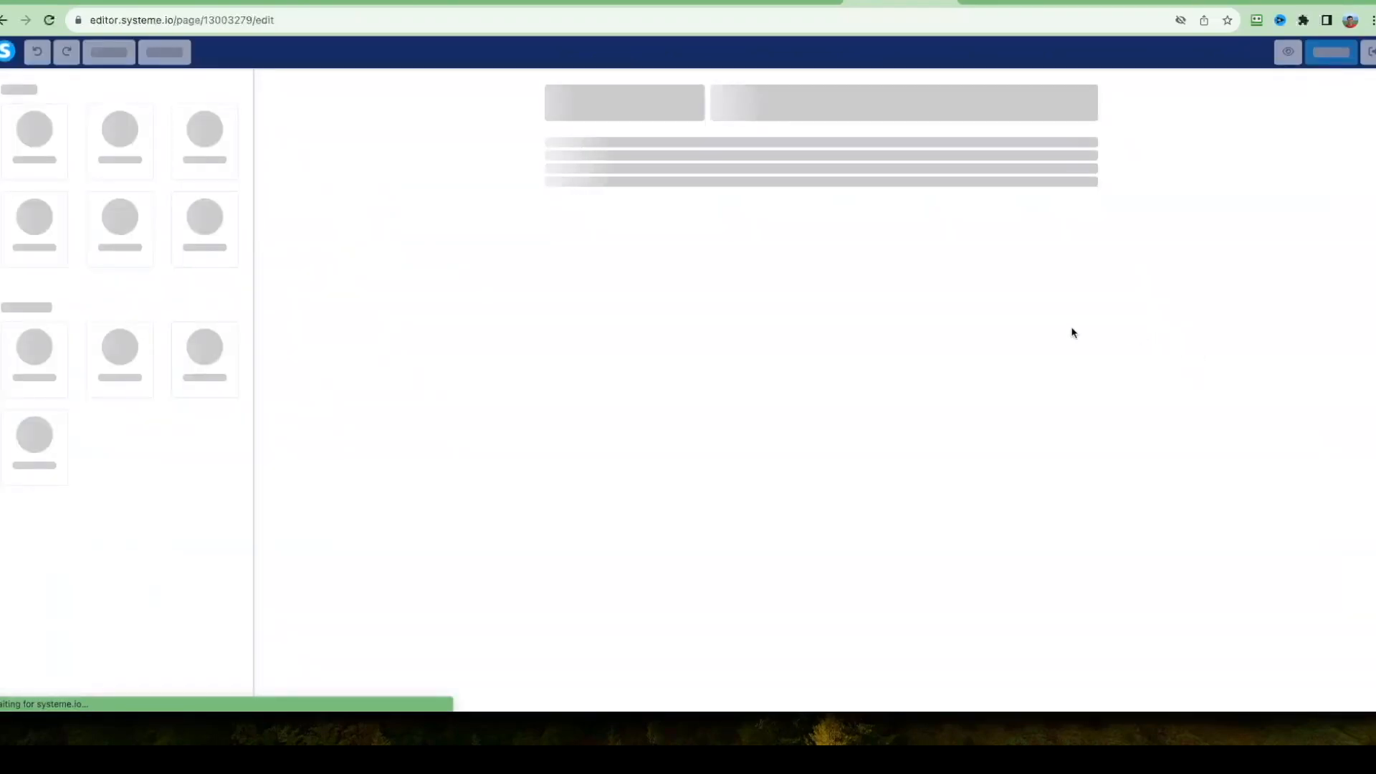
scroll(442, 311, down, 9)
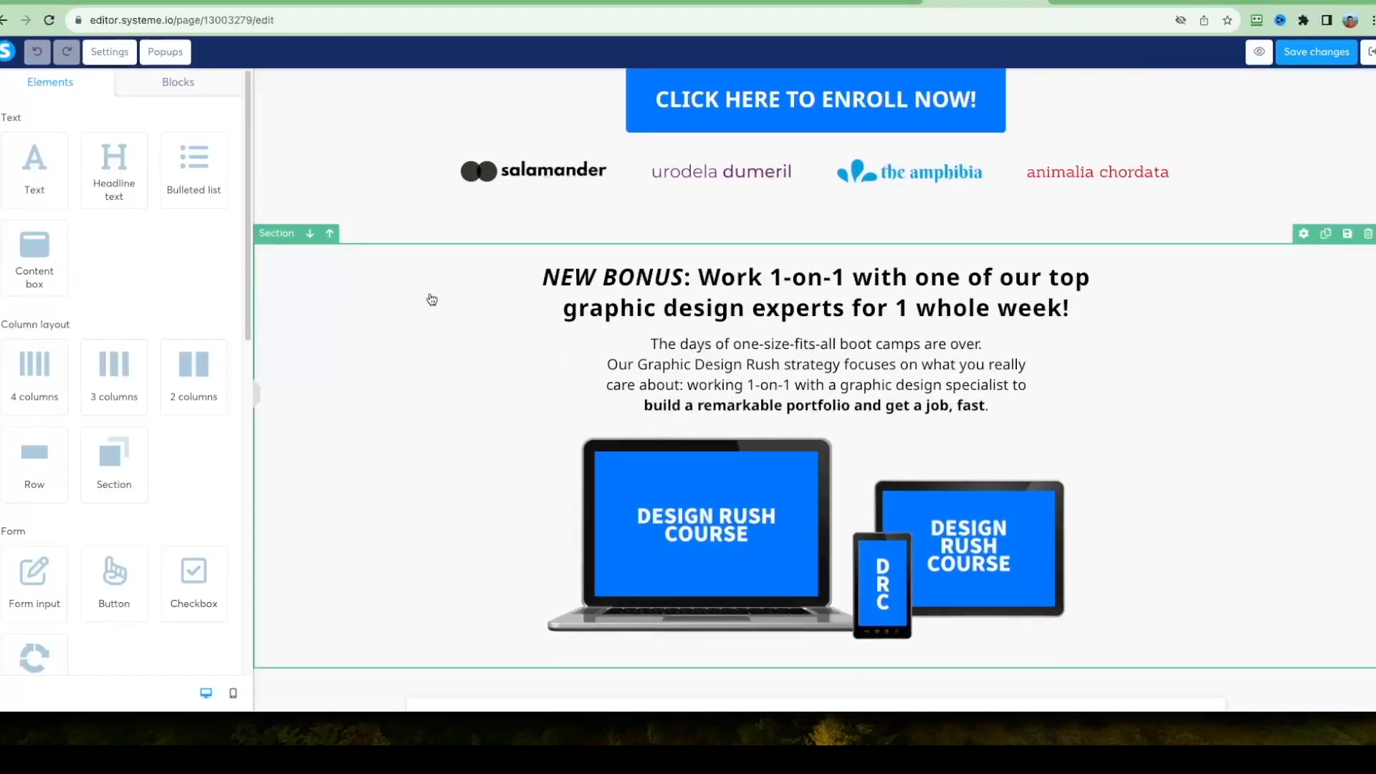
scroll(442, 311, down, 12)
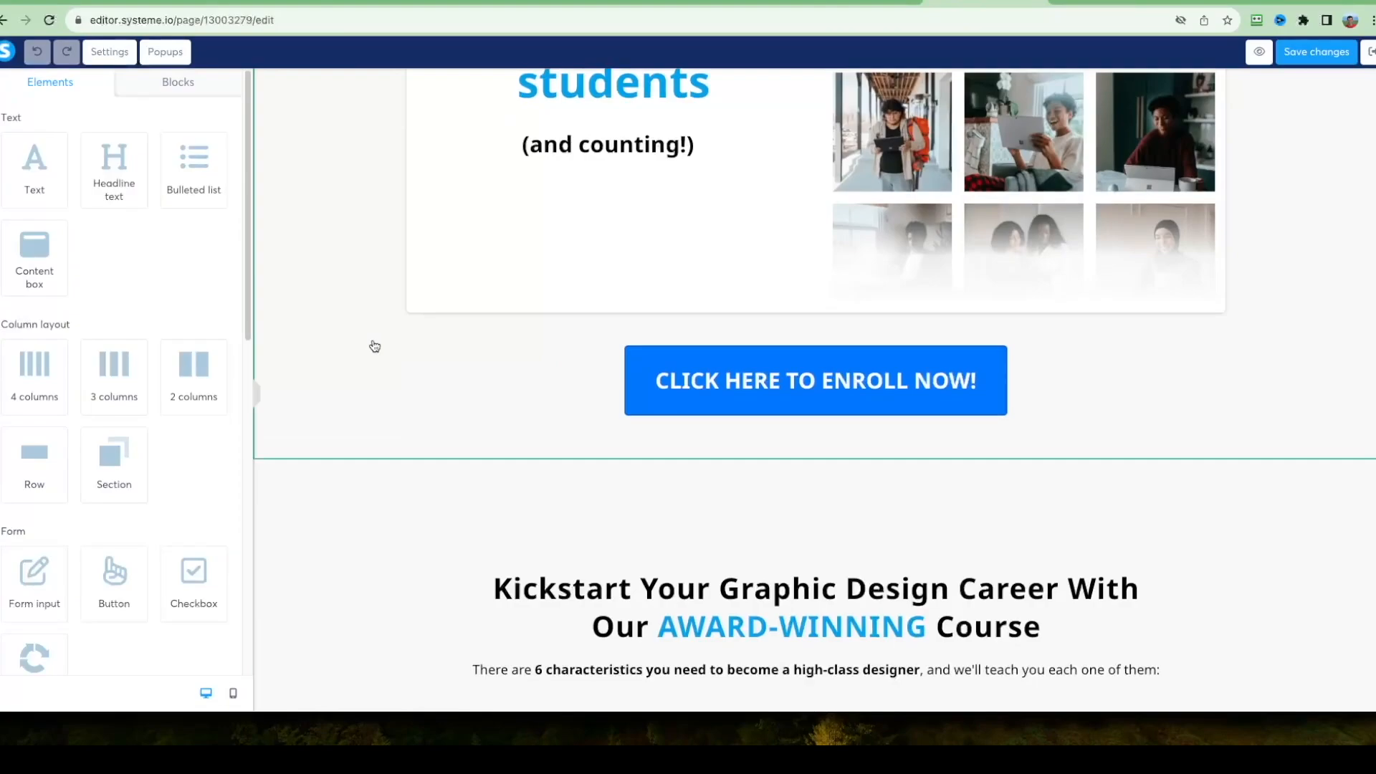
scroll(413, 352, down, 12)
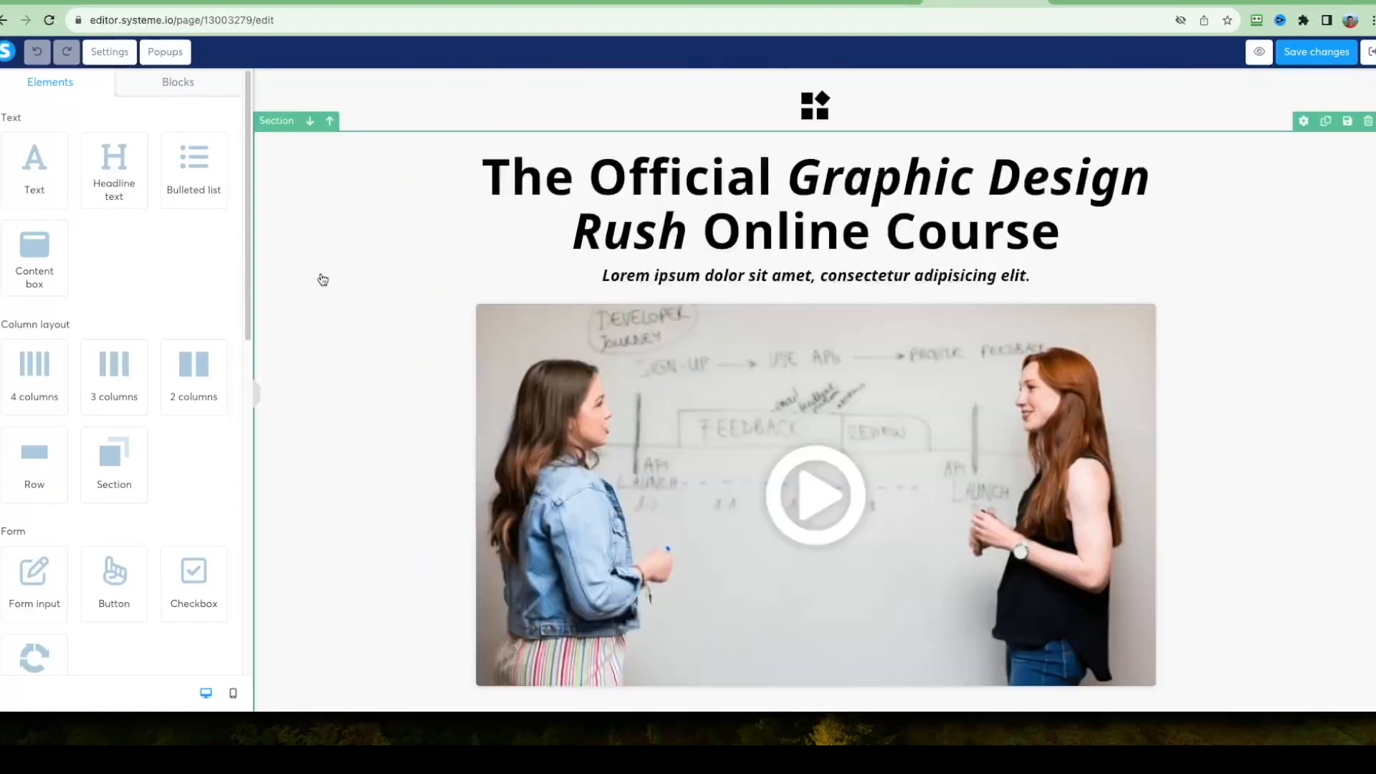
scroll(320, 276, down, 10)
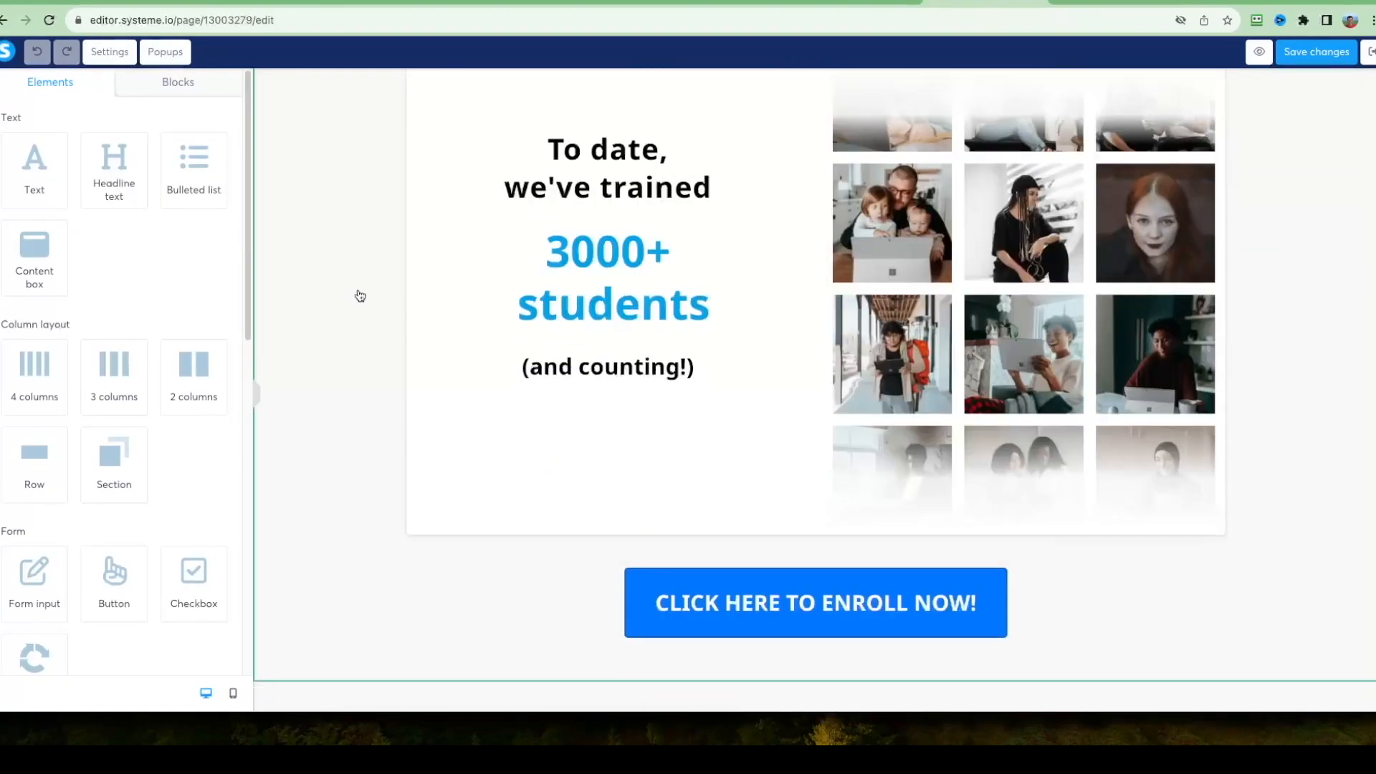
scroll(356, 304, down, 12)
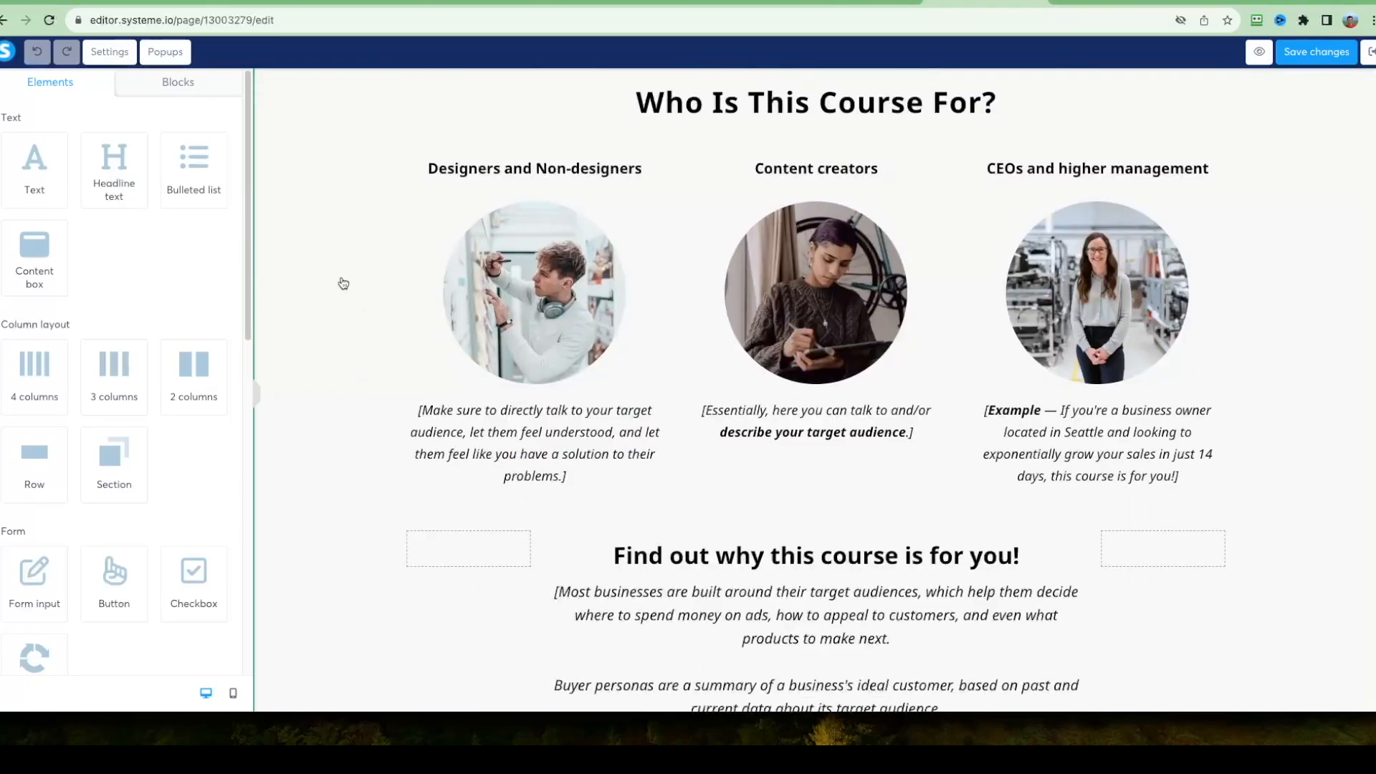
scroll(348, 291, down, 10)
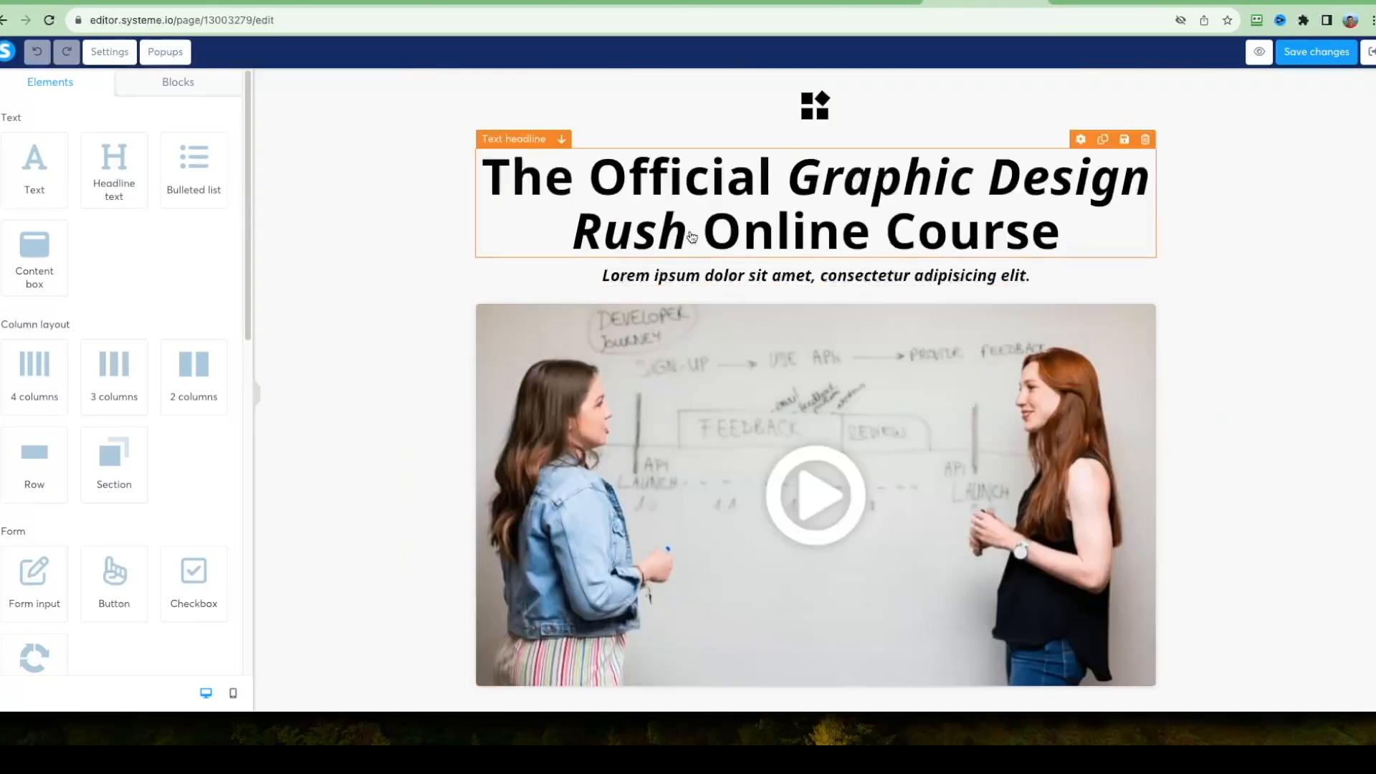
Change the headline to "How I Started Commanding Instant Respect (despite being a shy, quiet guy)" and the subheadline to "and how anyone... everyone... can start doing the same!".
triple_click(730, 226)
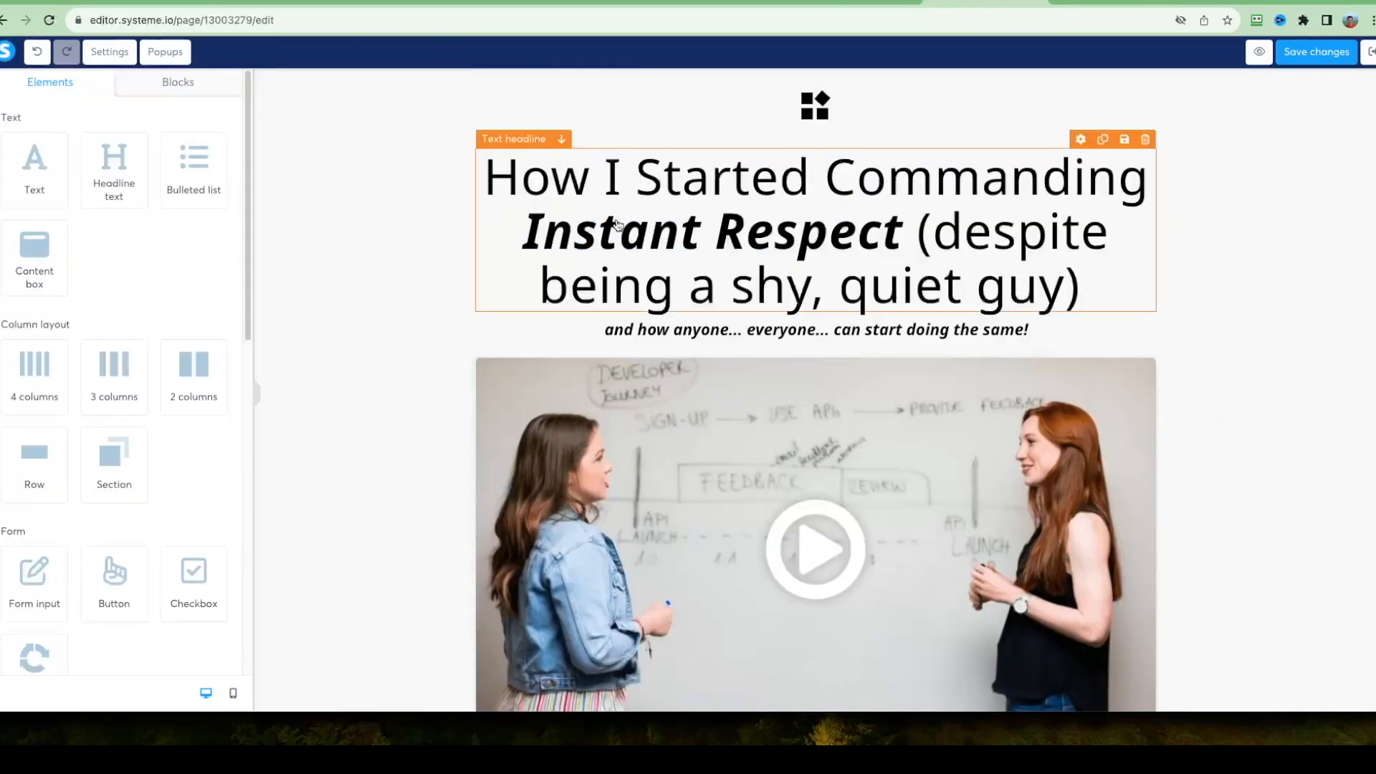
click(539, 174)
drag(535, 174, 856, 177)
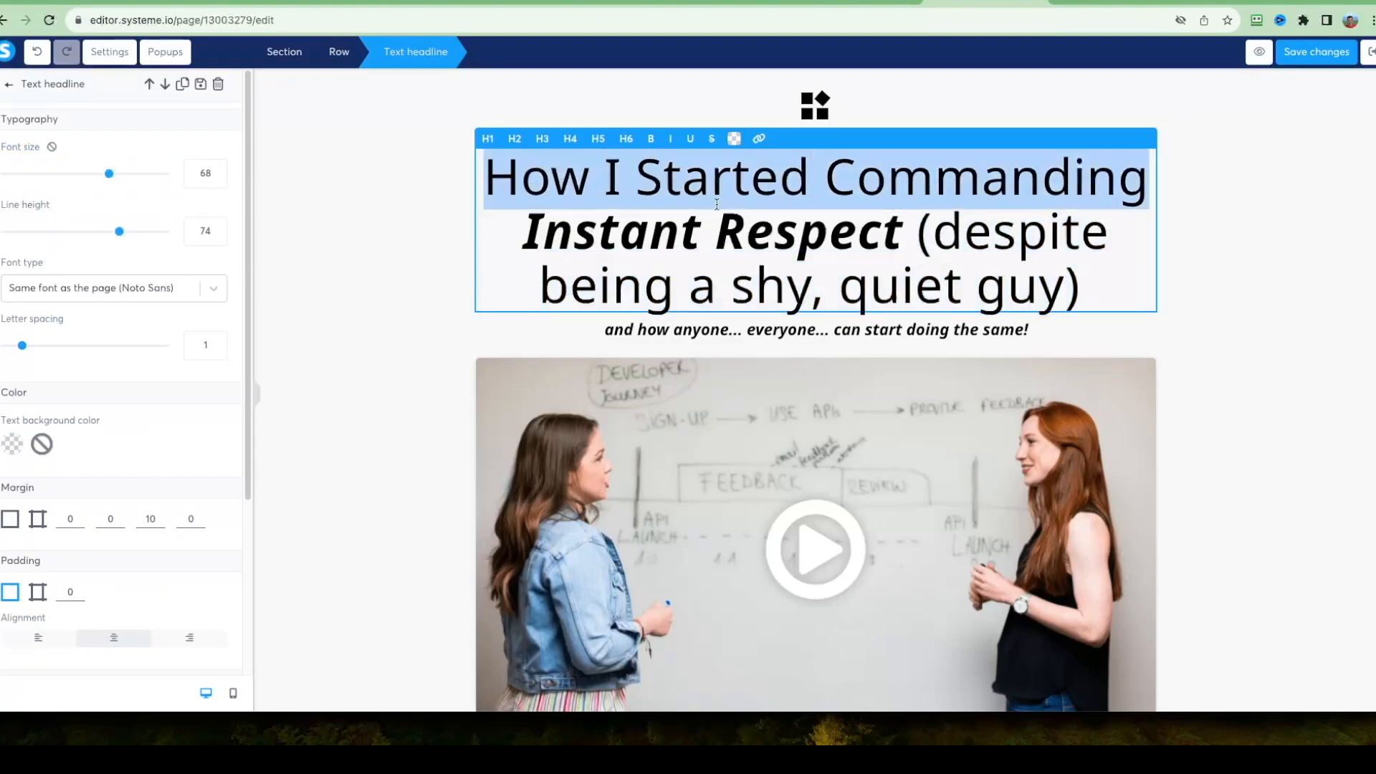
double_click(576, 228)
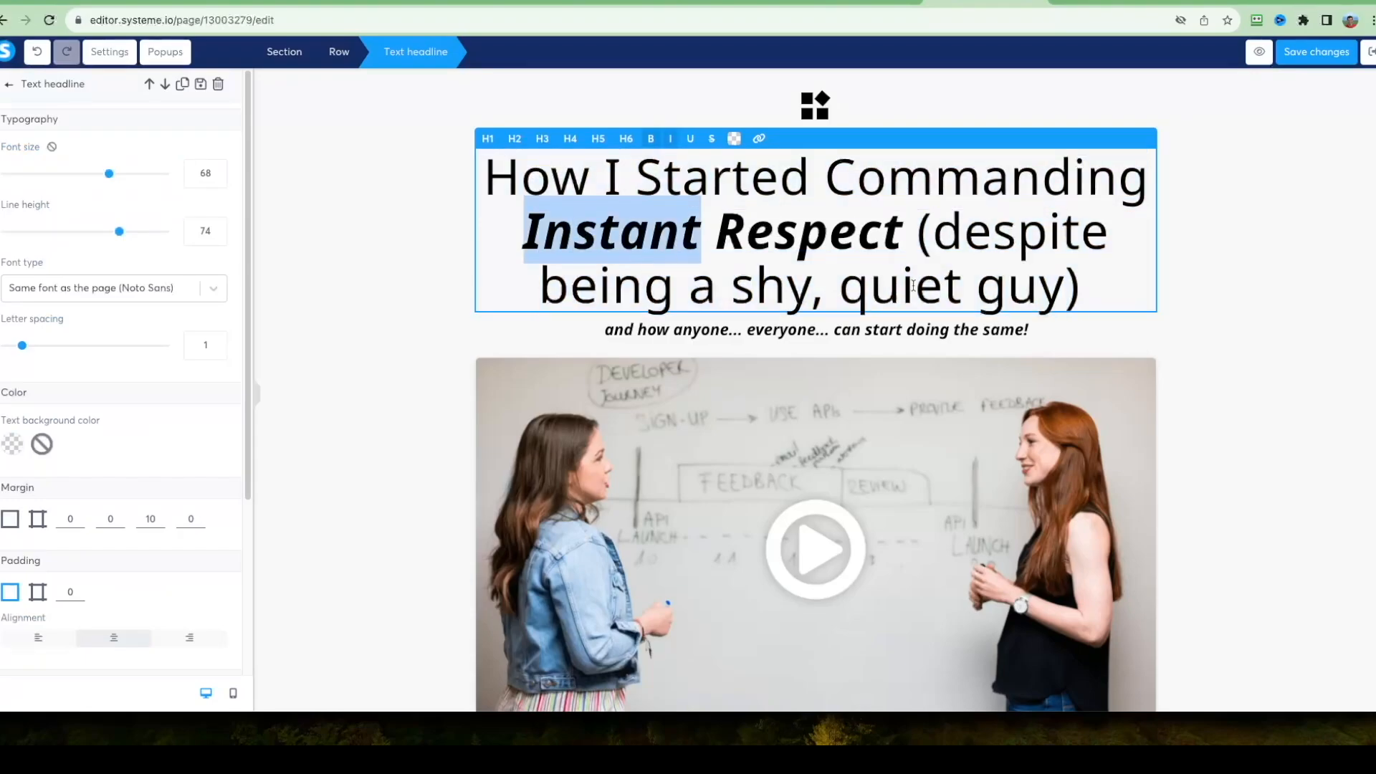
click(1093, 287)
click(704, 336)
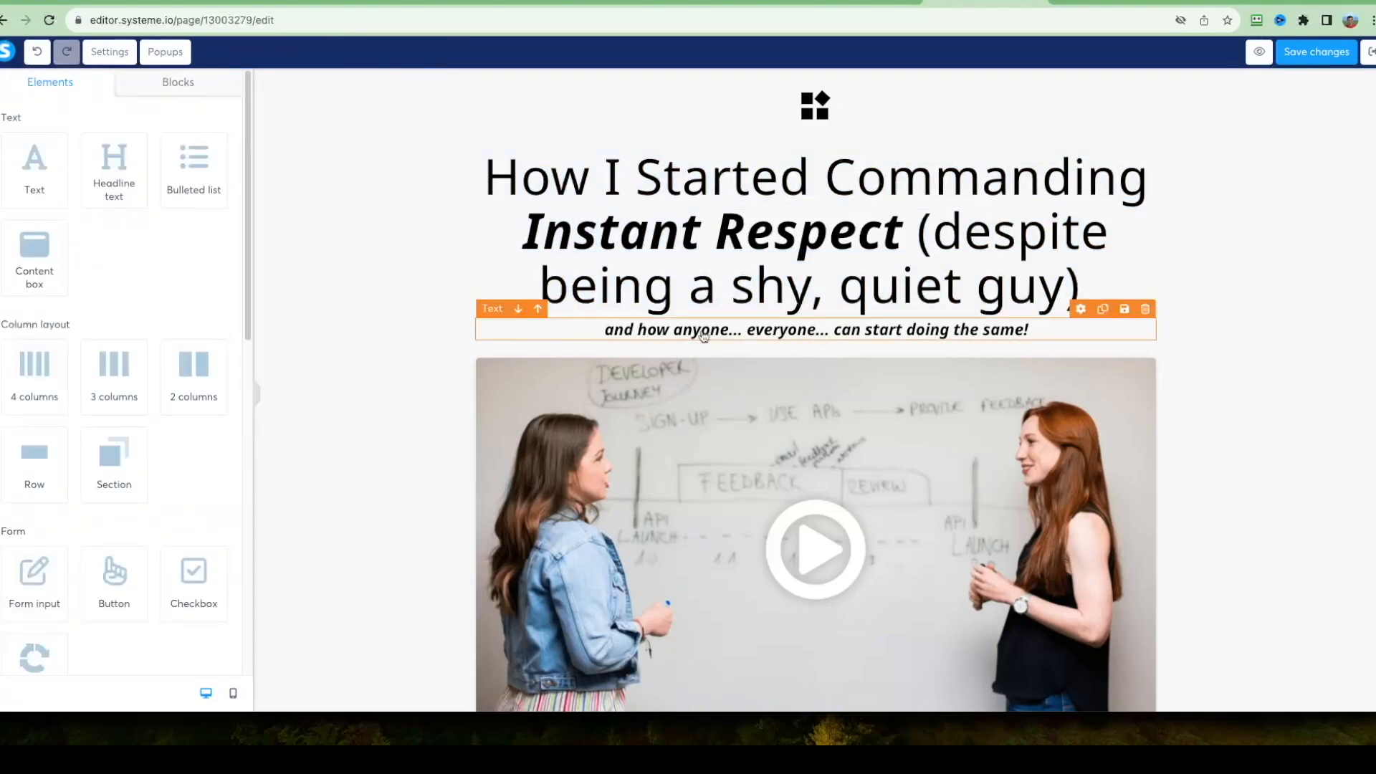
Remove the logo row below the enroll button and the bonus section's headline and device image, keeping its paragraph left-aligned.
click(1342, 402)
scroll(780, 298, down, 3)
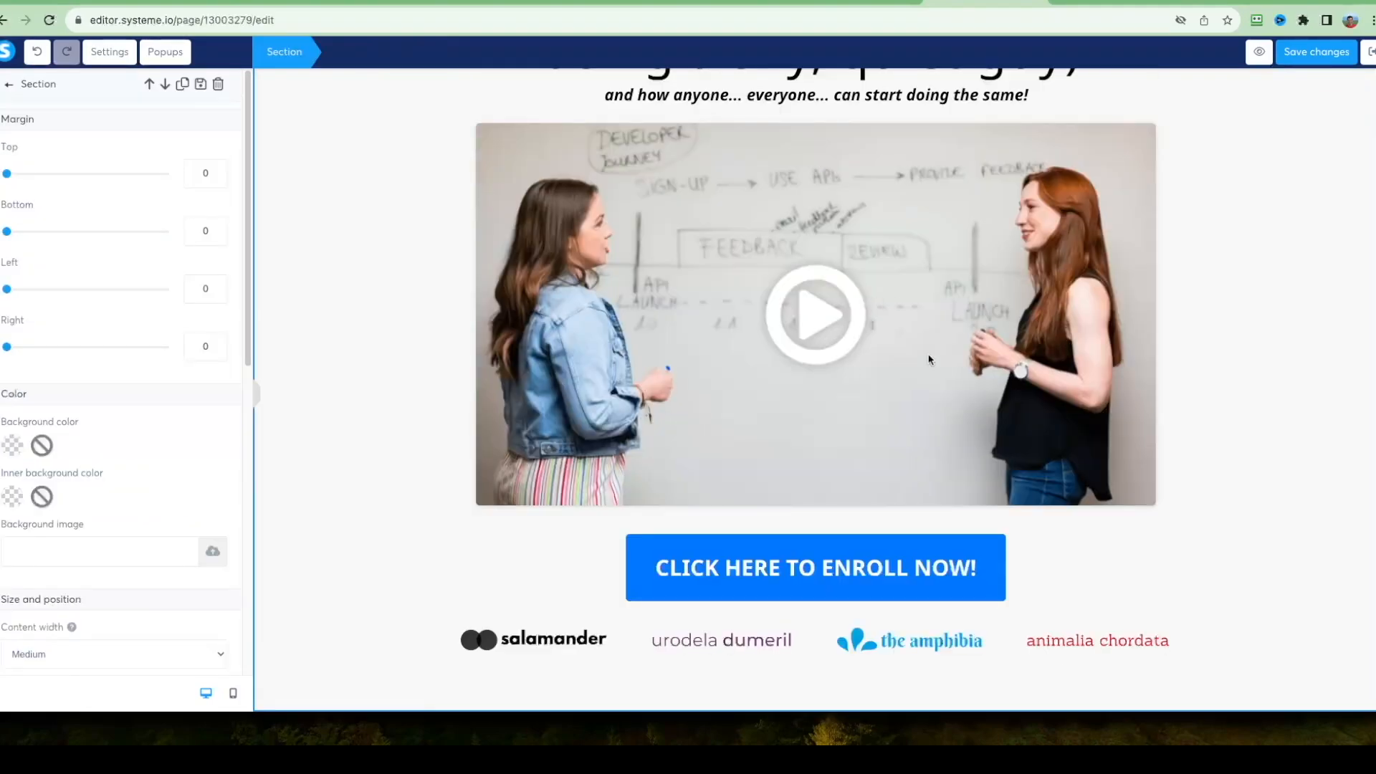
click(1239, 313)
scroll(732, 217, up, 3)
scroll(675, 439, down, 3)
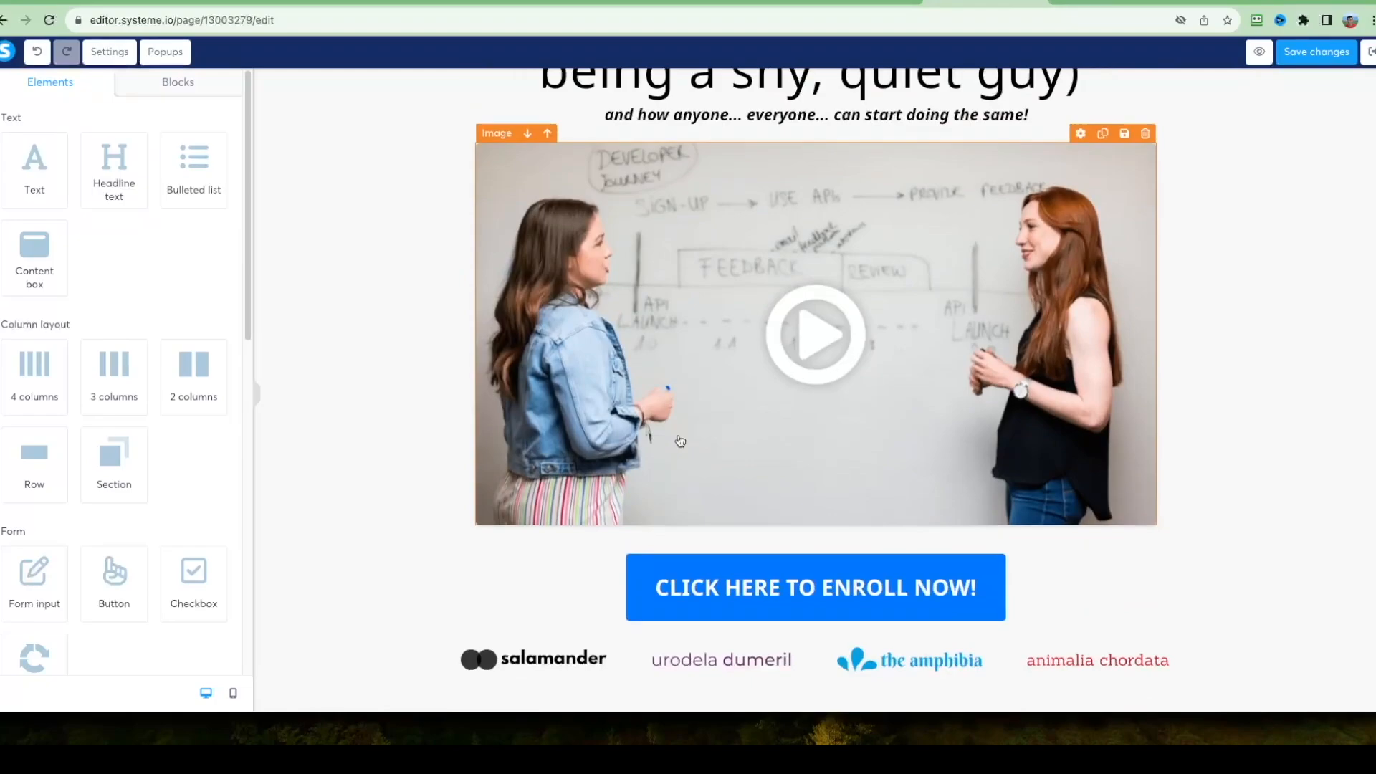
scroll(677, 373, down, 6)
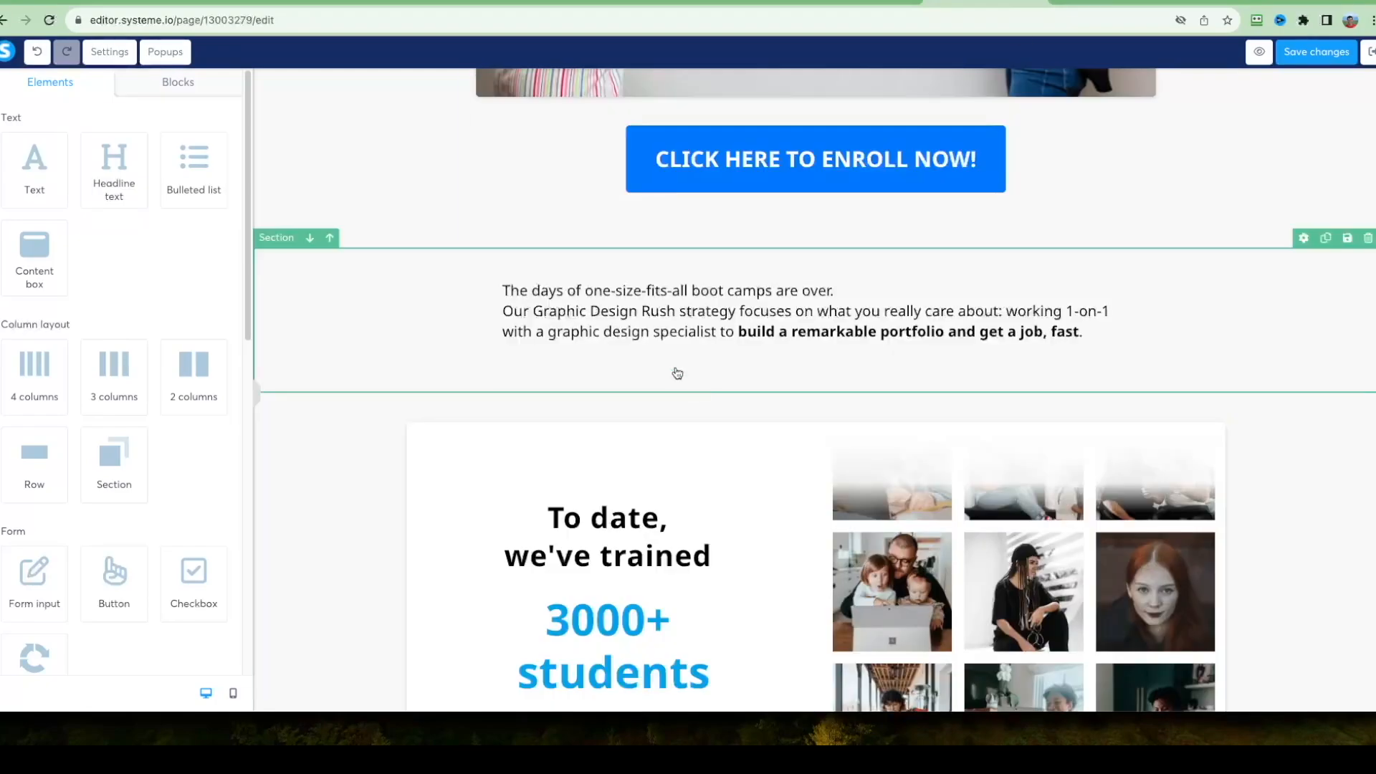
Set the remaining bonus paragraph's line height to 37 and replace its text with a reworded Charisma University opening story, separating paragraphs with blank lines.
click(631, 325)
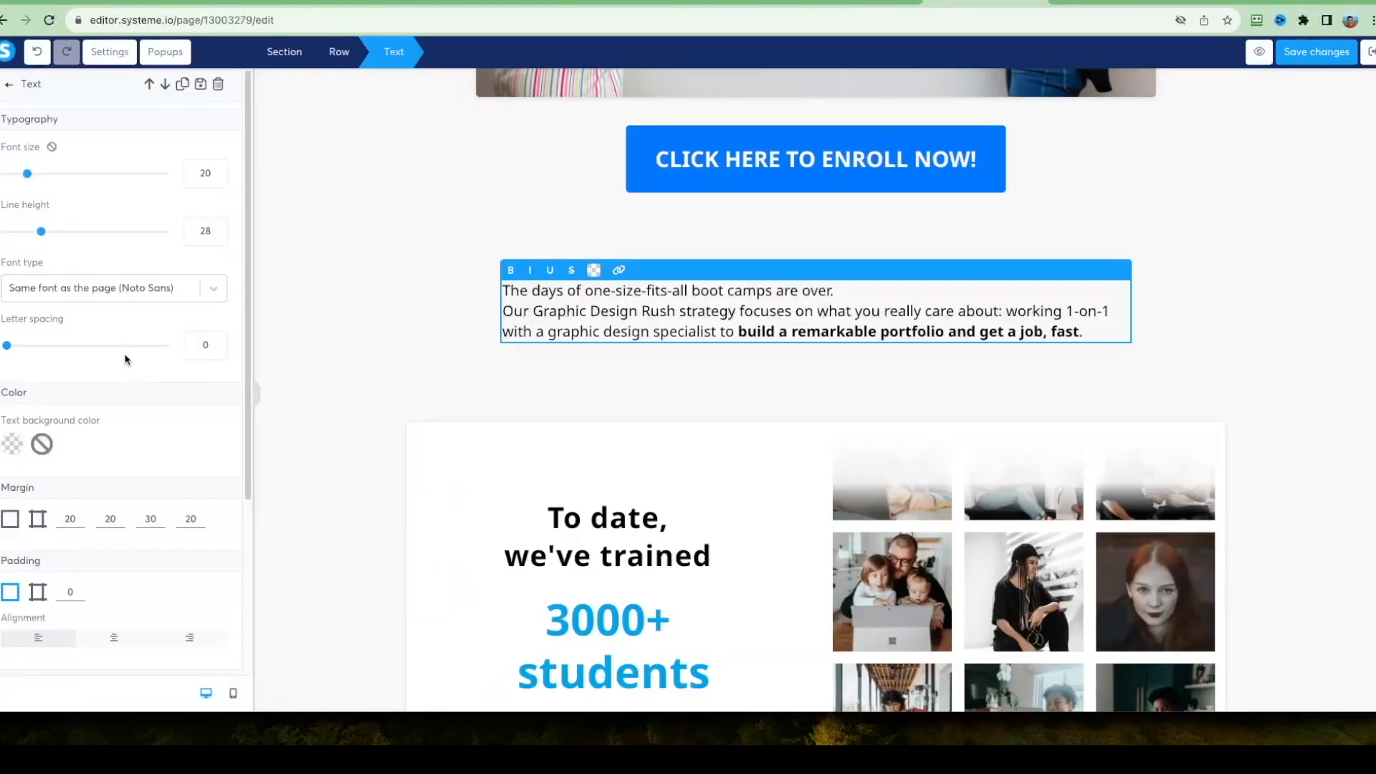
drag(43, 235, 56, 237)
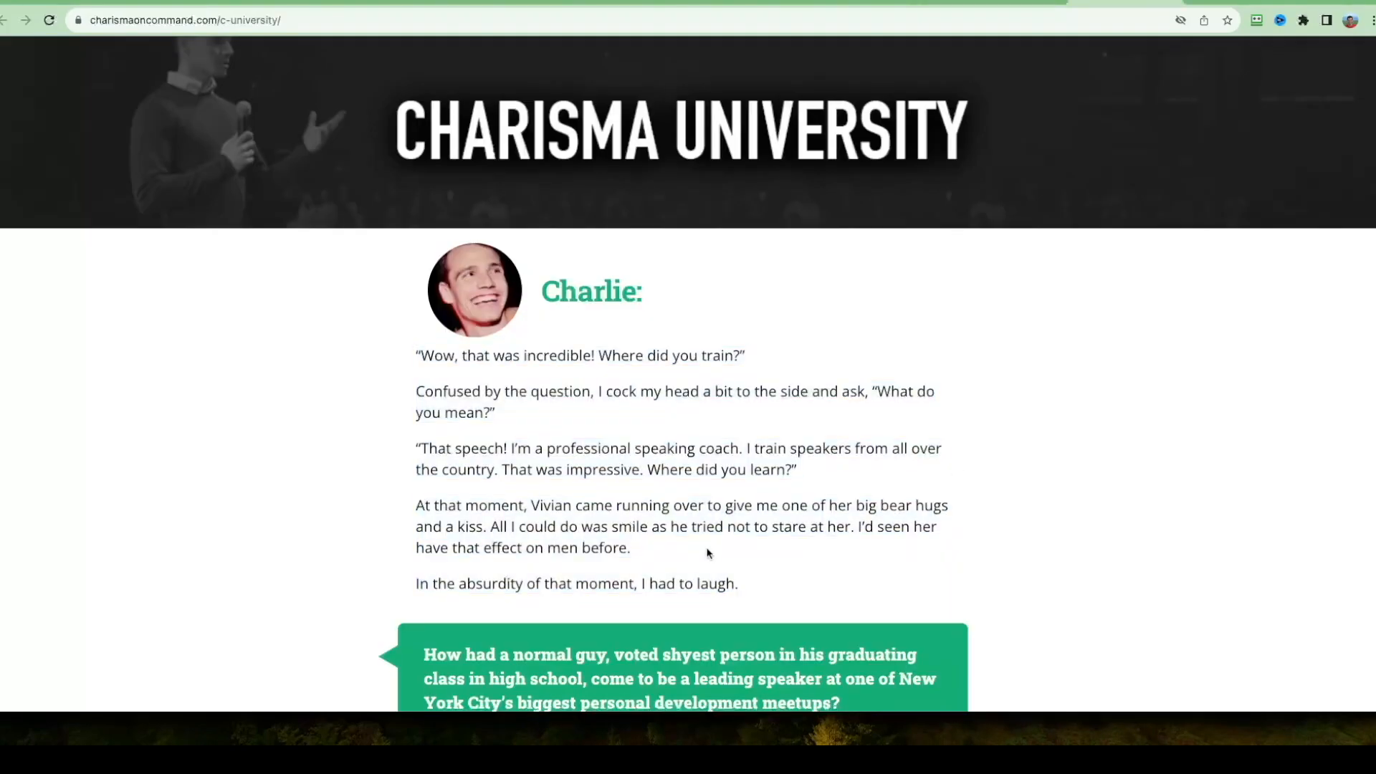
drag(742, 584, 427, 364)
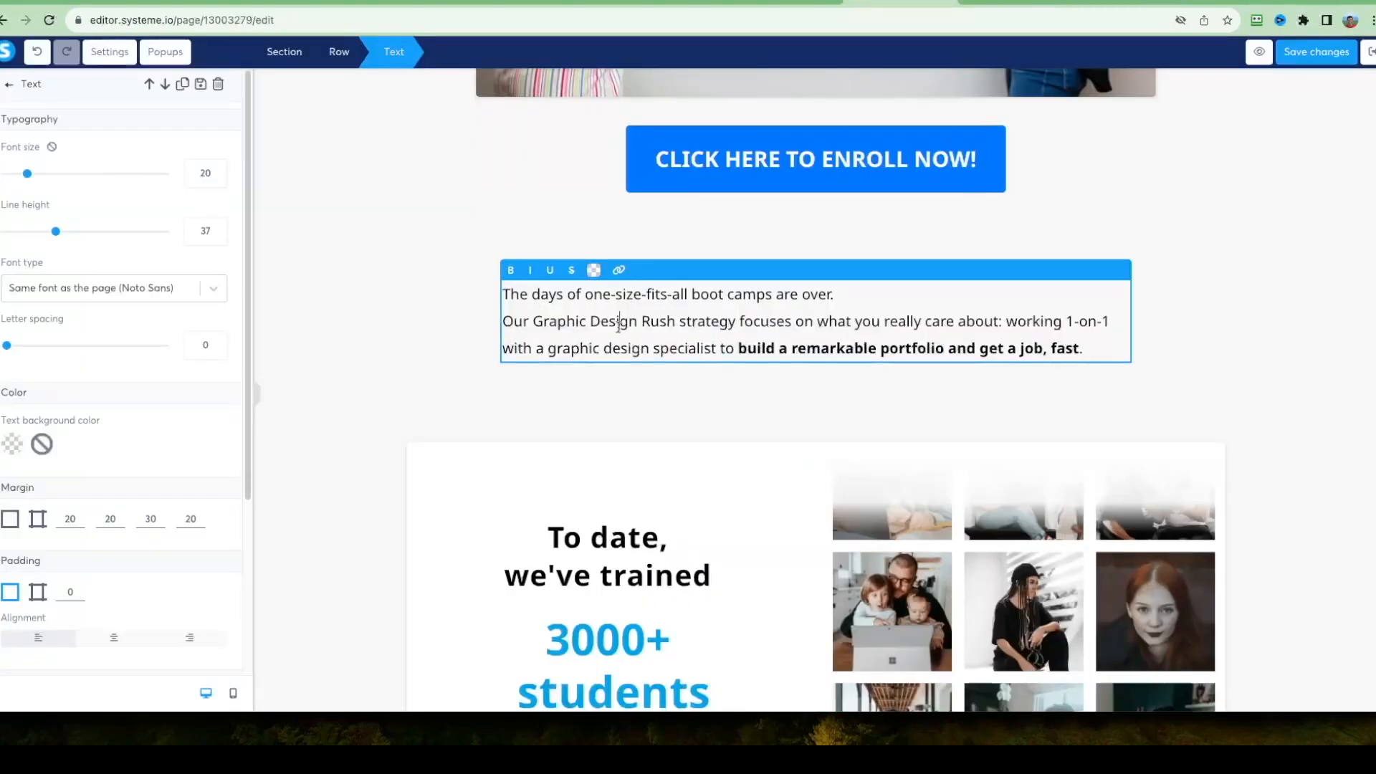
triple_click(617, 323)
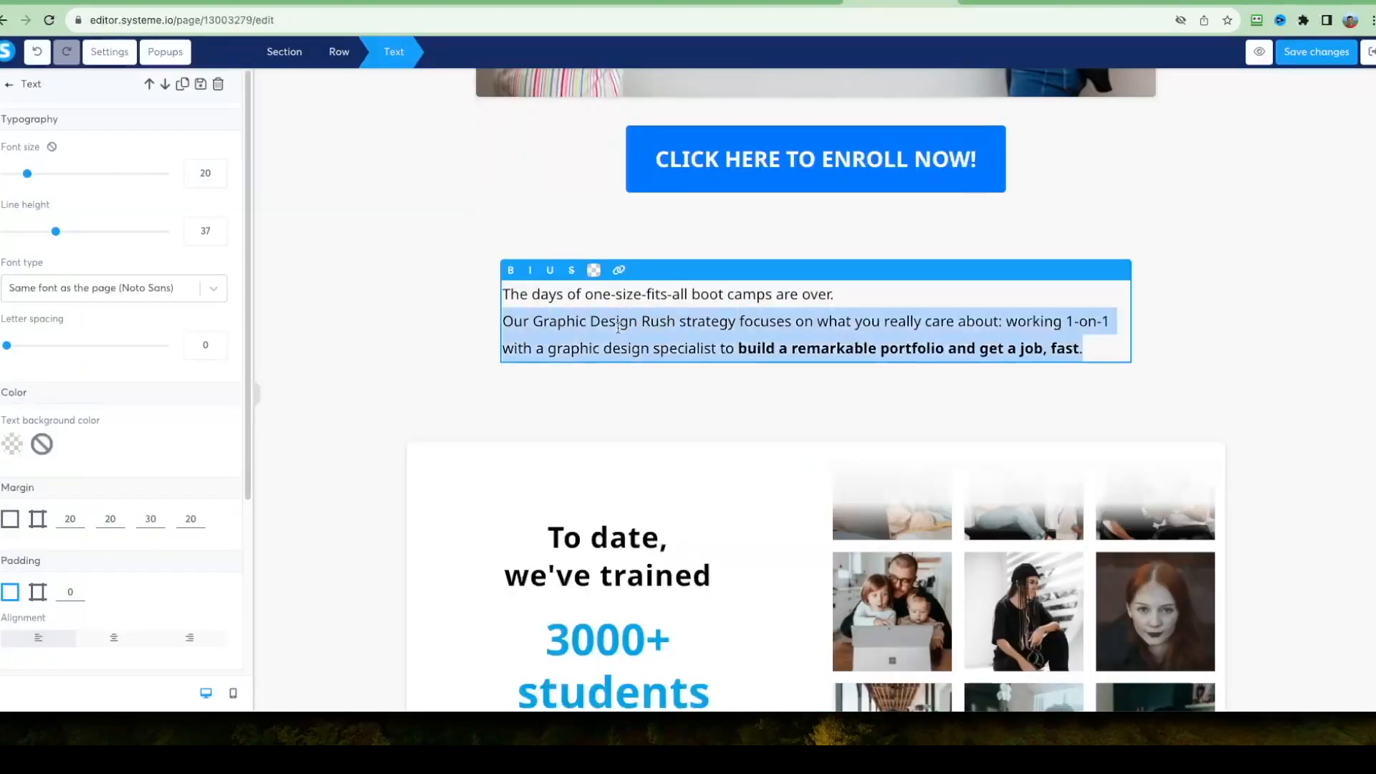
key(ctrl+a)
text("Wow, that was absolutely amazing! I have to know, where did you hone those incredible skills?" I tilt my head in confusion and respond, "What do you mean?" The person then explains, "Your speech! I'm actually a professional speaking coach, and I work with speakers from all over the country. What you just did was truly impressive. Where did you acquire such talent?" Just then, Vivian rushes over, enveloping me in one of her signature warm bear hugs and planting a friendly kiss on my cheek. I couldn't help but grin, noticing how she had a knack for leaving an impression on men. In the midst of this surreal moment, I burst into laughter, finding the situation utterly amusing.)
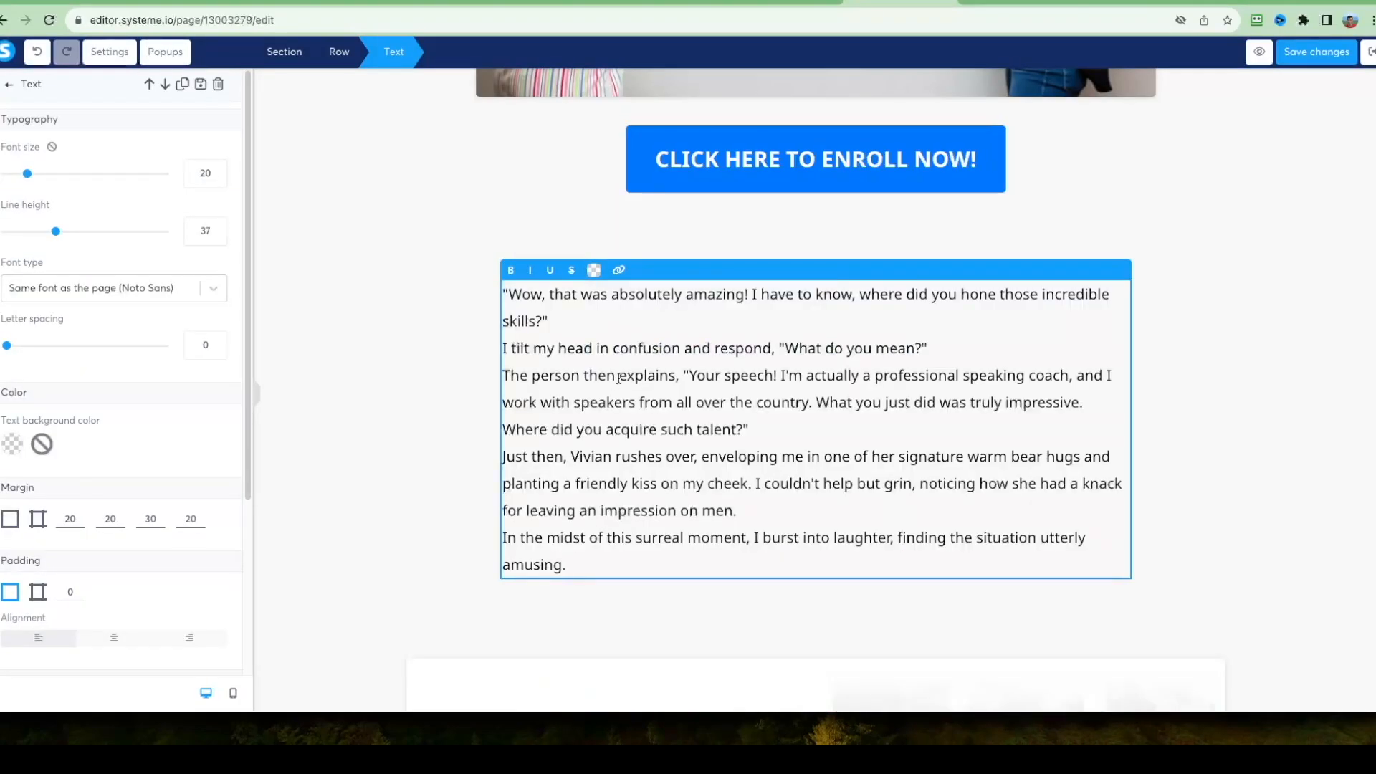
click(384, 344)
scroll(445, 316, up, 5)
scroll(461, 494, down, 5)
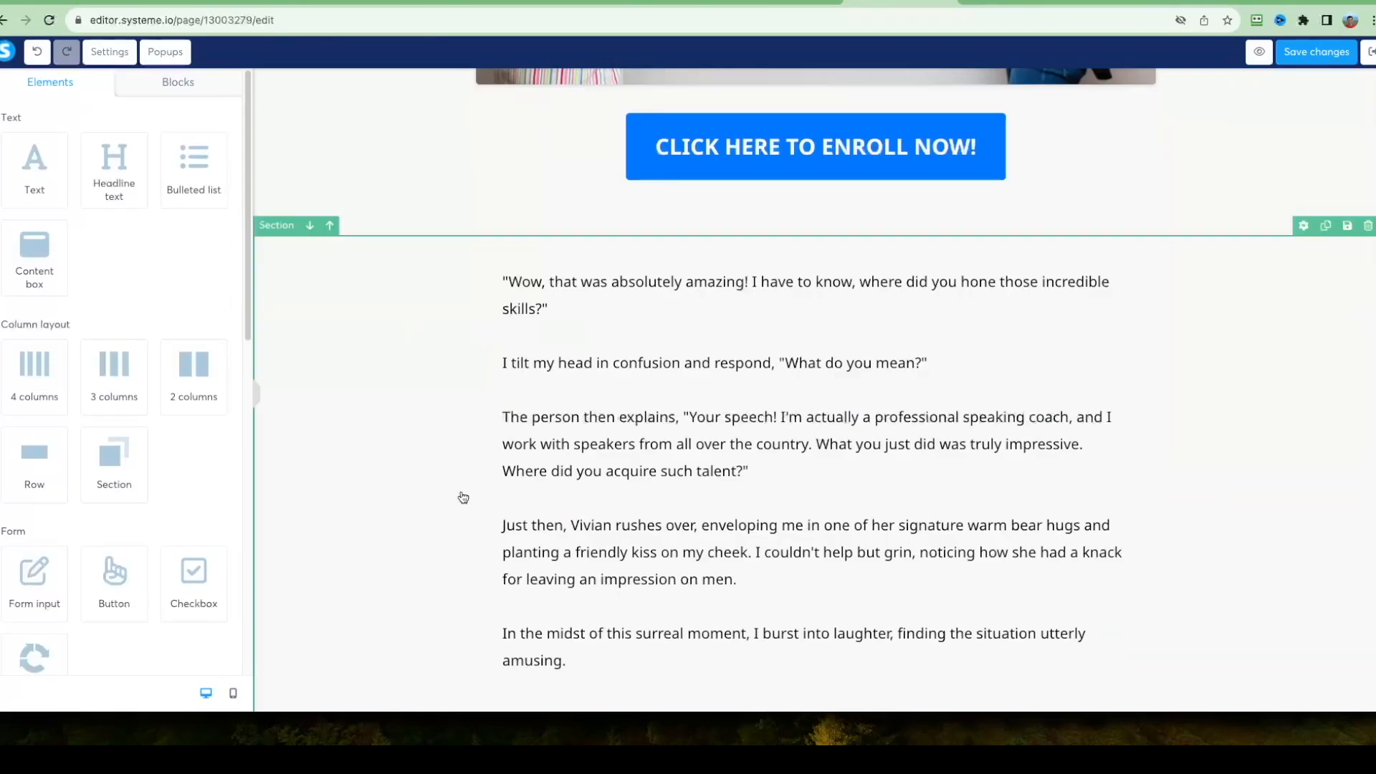
Review the story section and the template's student and benefit sections, and save the sales page.
scroll(774, 464, up, 5)
scroll(556, 368, down, 6)
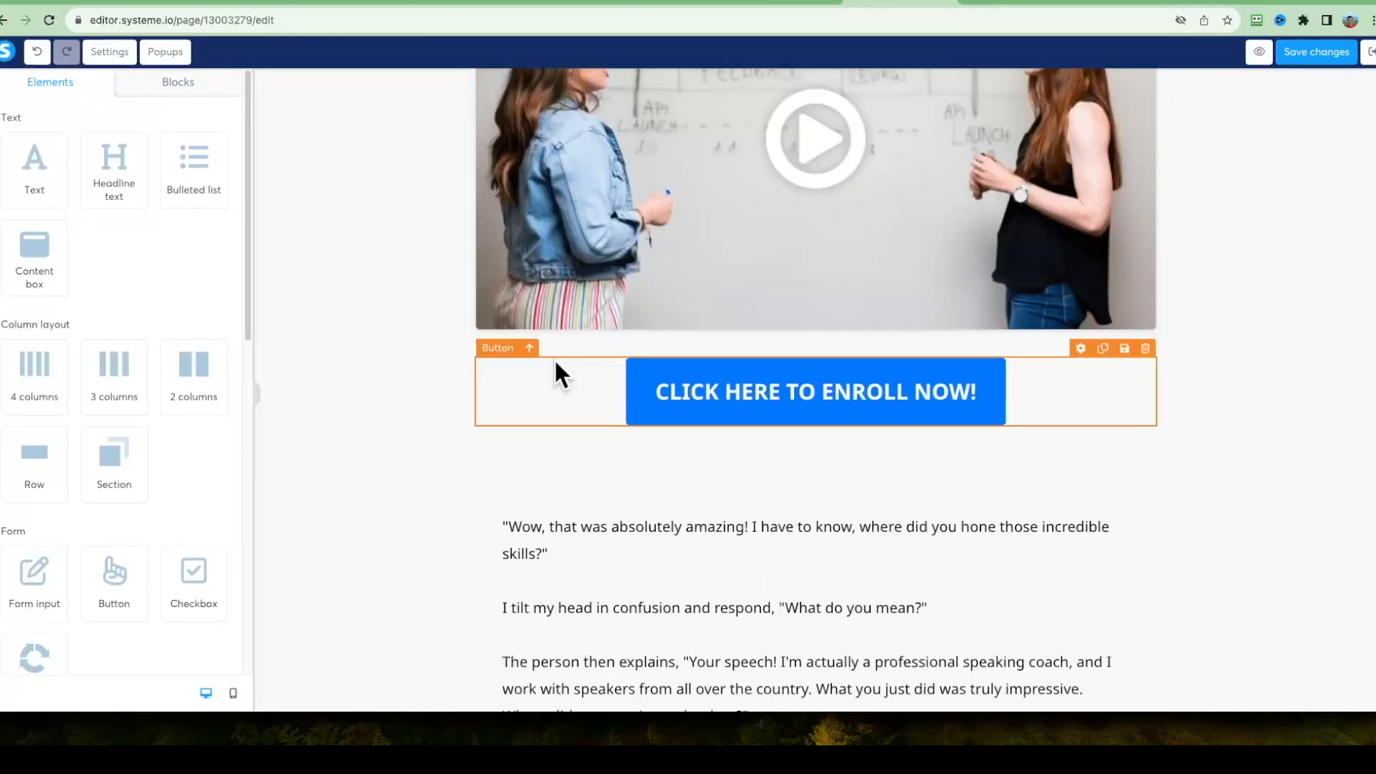
scroll(436, 350, down, 15)
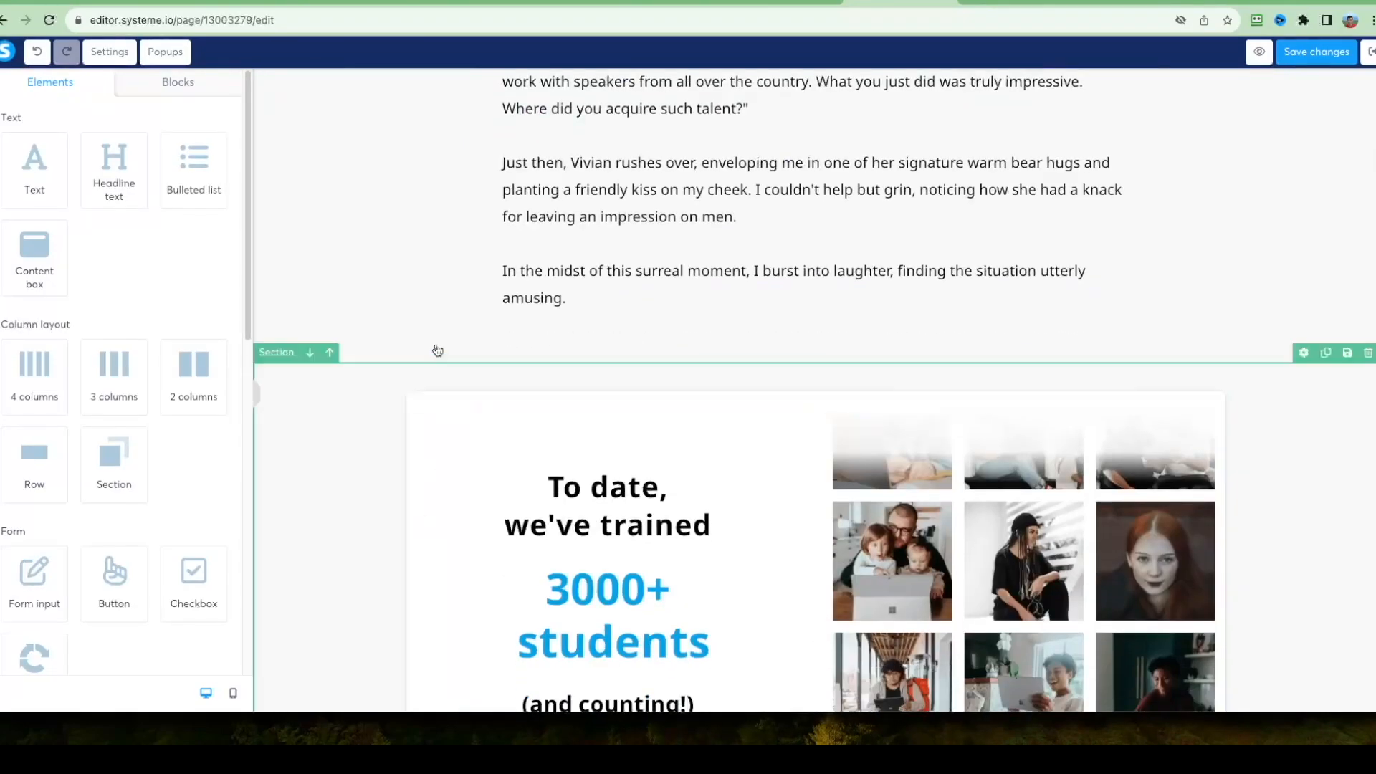
scroll(398, 450, down, 20)
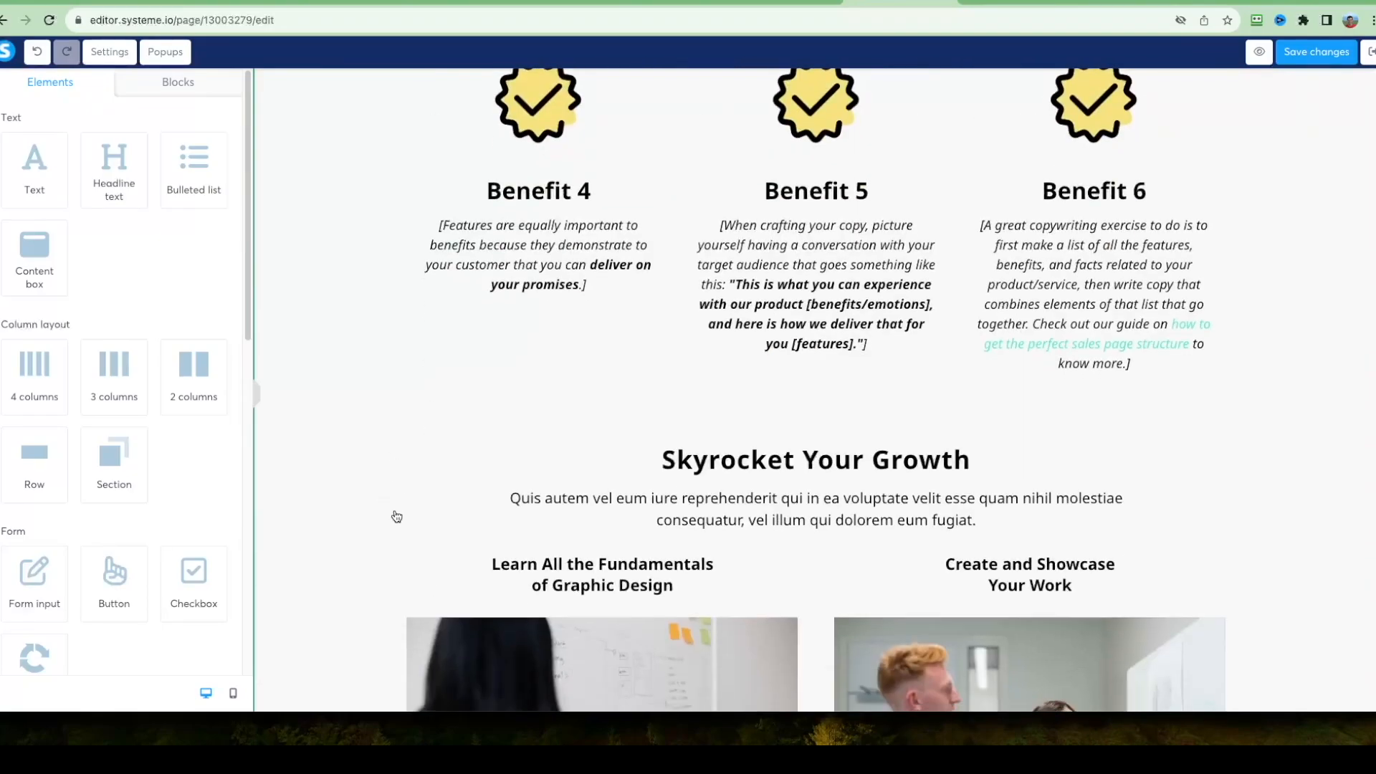
scroll(713, 254, up, 20)
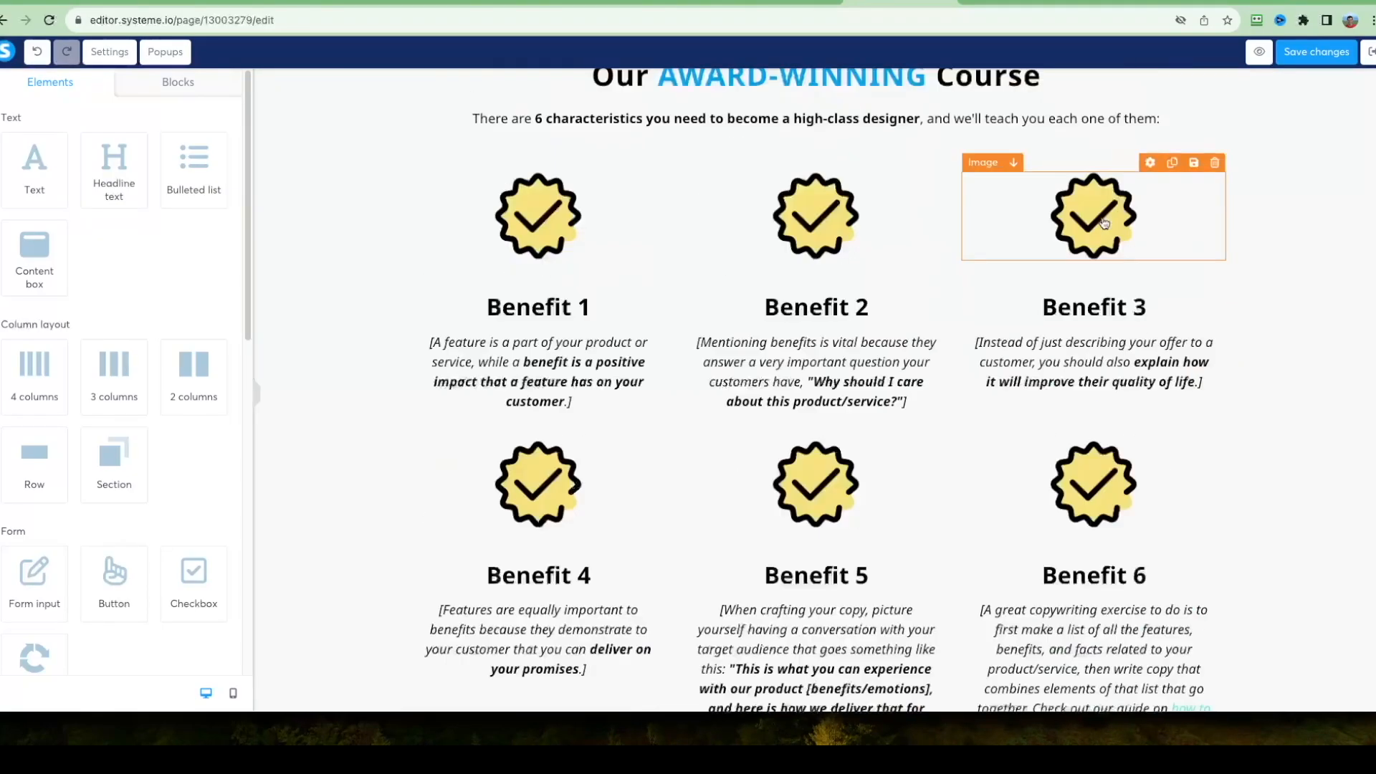
click(1306, 52)
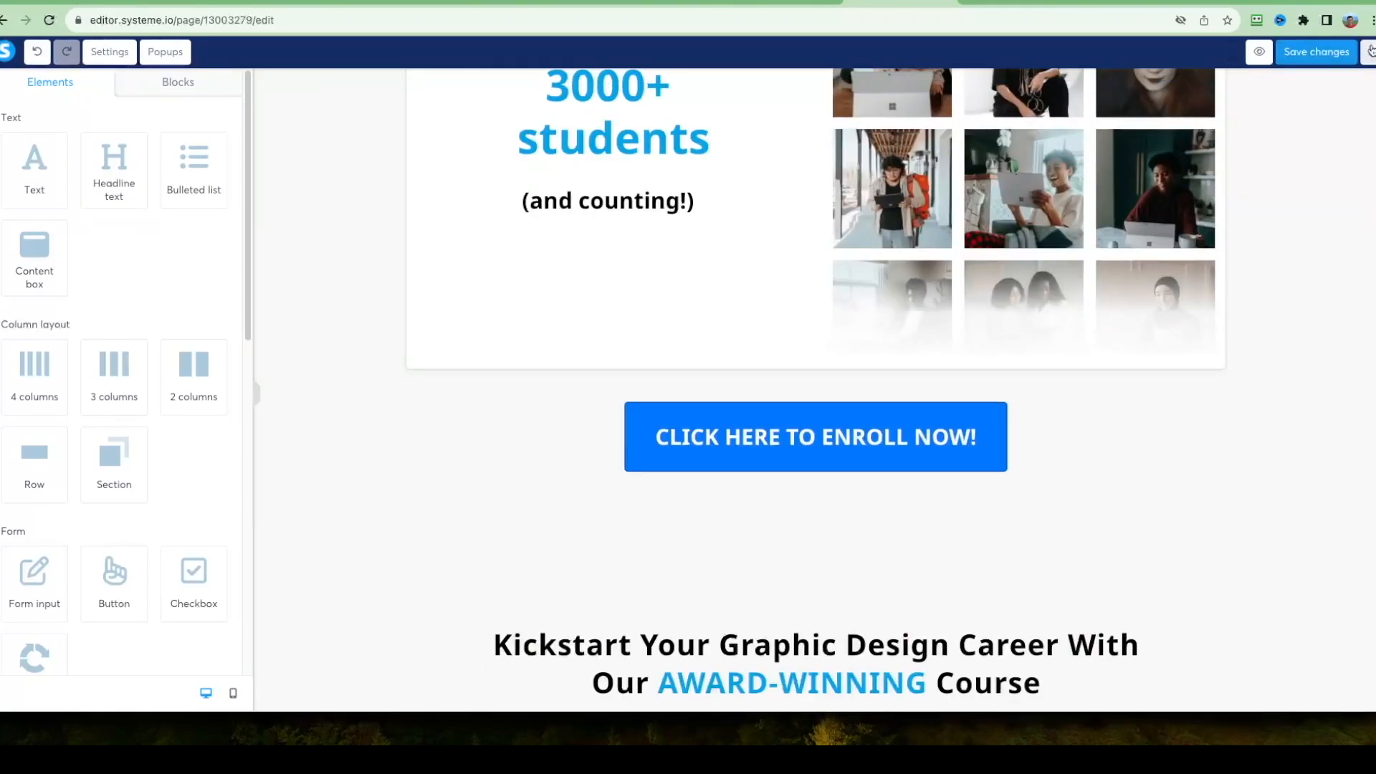
Preview the sales page and check its headline, video area, enroll button and story text.
click(1246, 52)
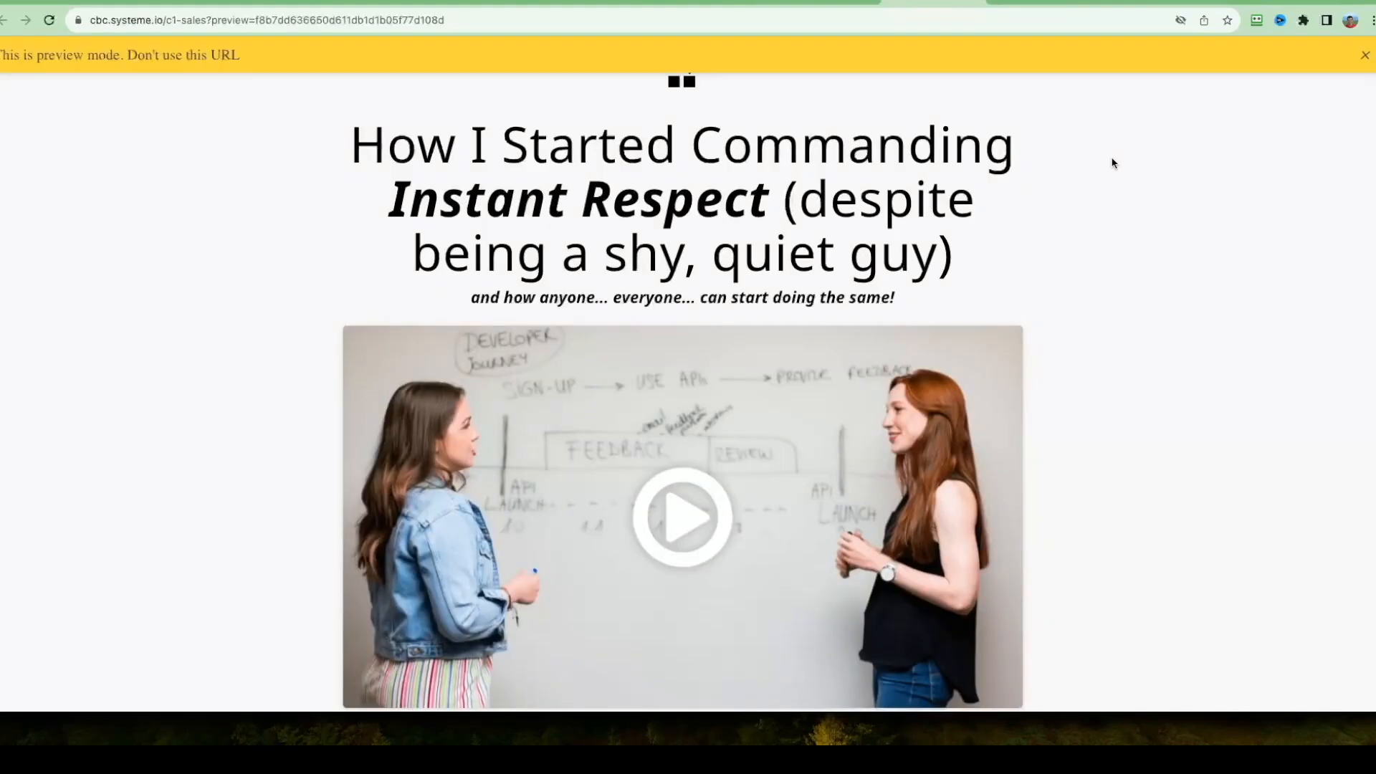
scroll(175, 273, down, 8)
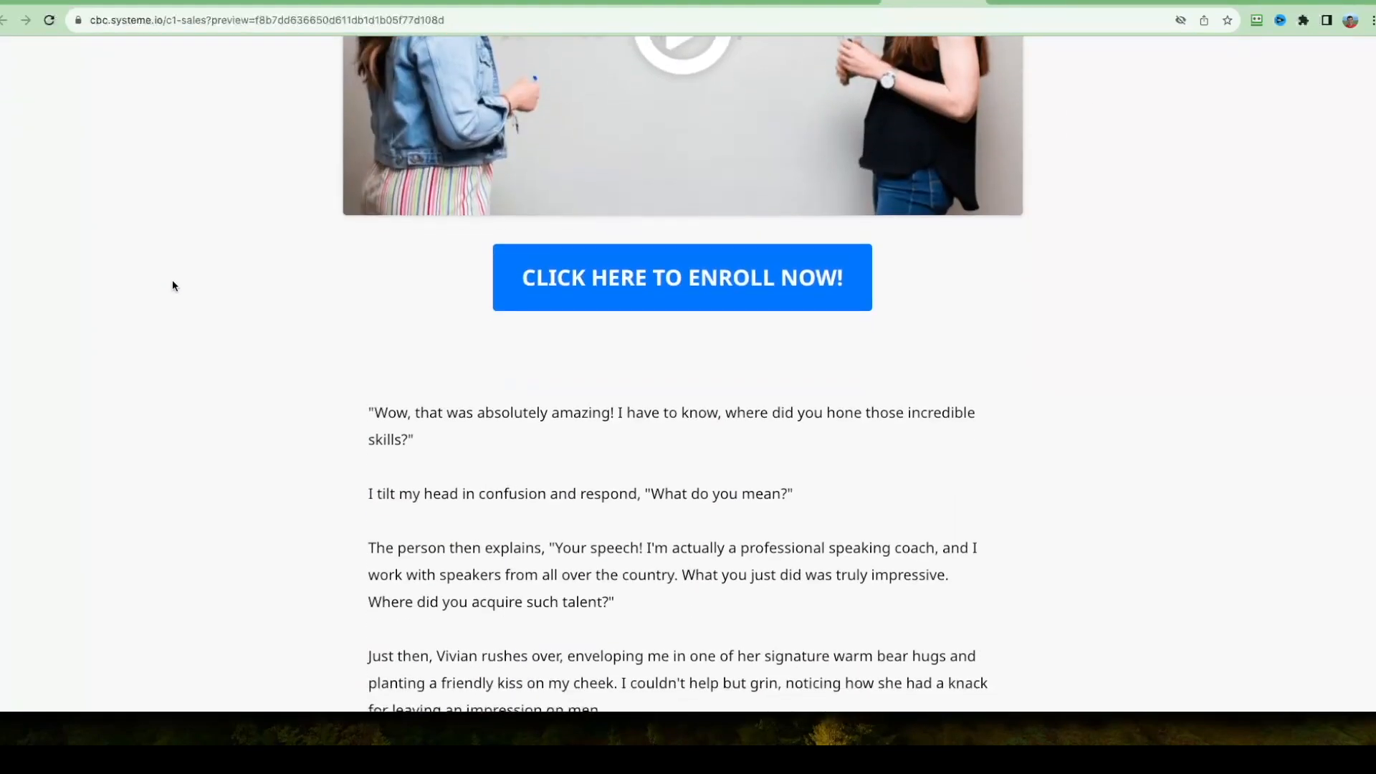
scroll(194, 298, up, 10)
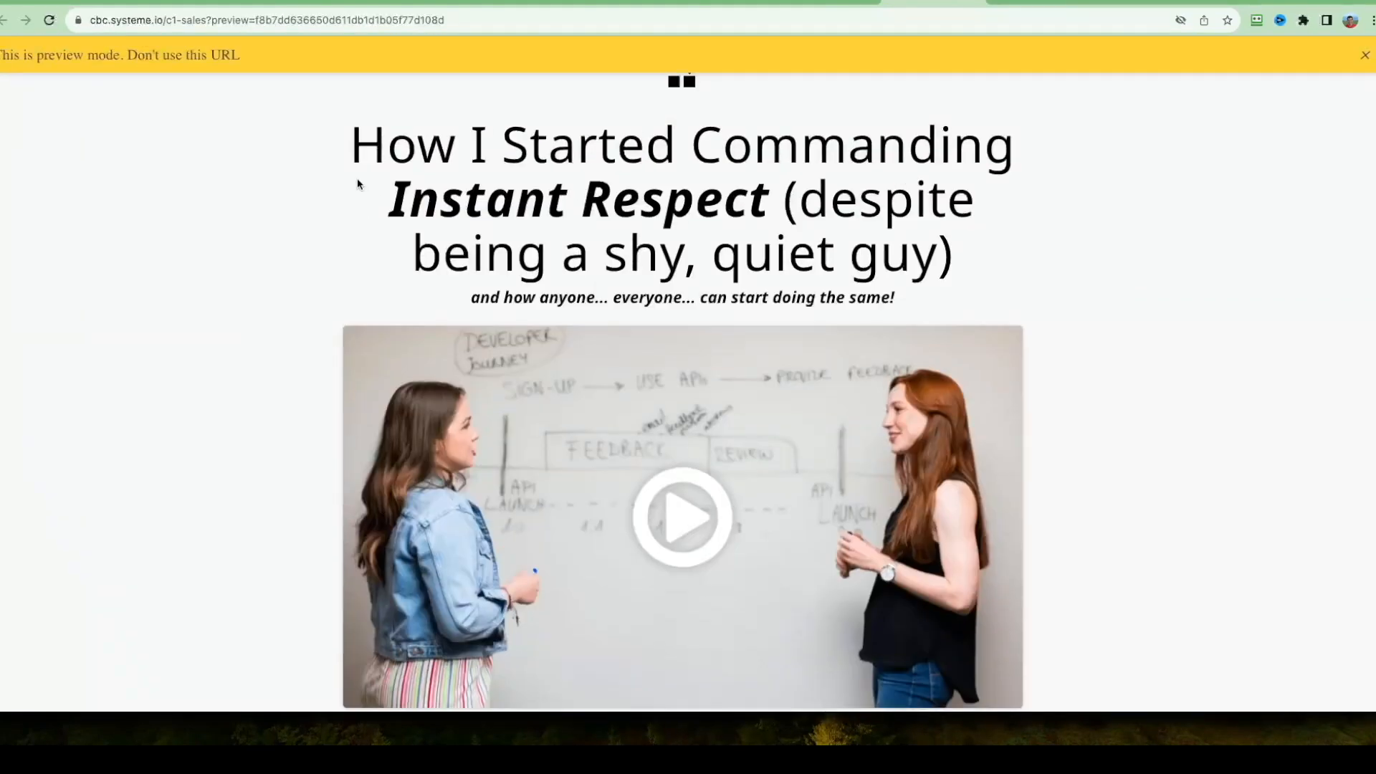
drag(327, 153, 882, 187)
scroll(1154, 368, down, 1)
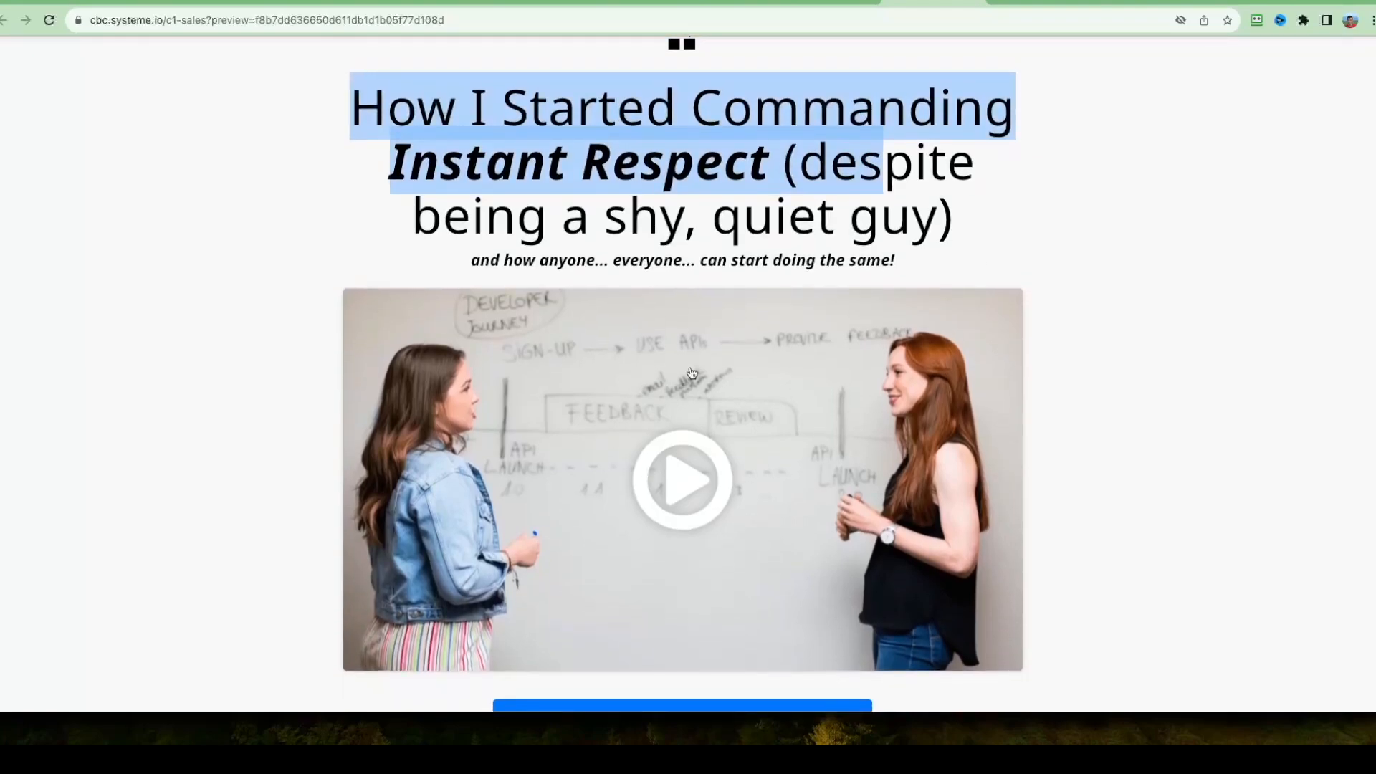
scroll(659, 437, down, 2)
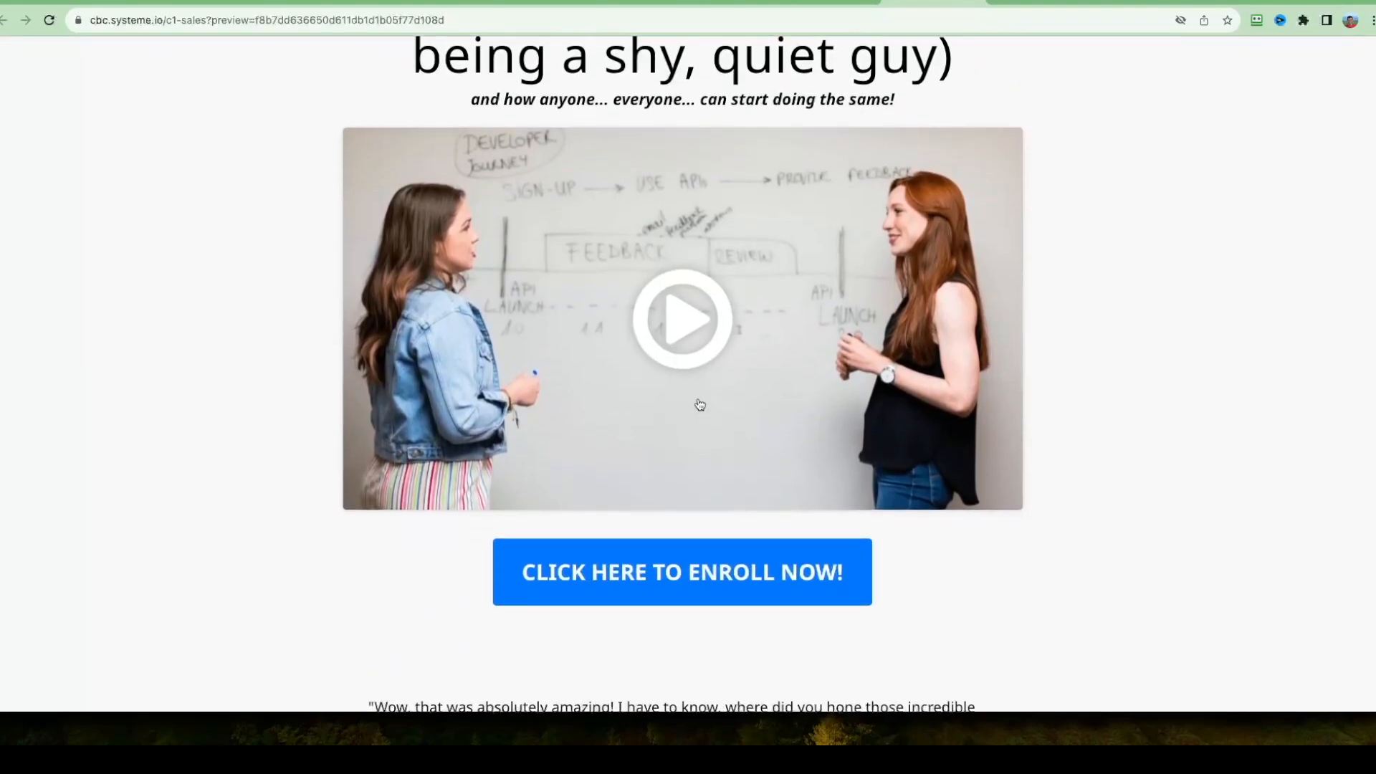
scroll(688, 444, down, 1)
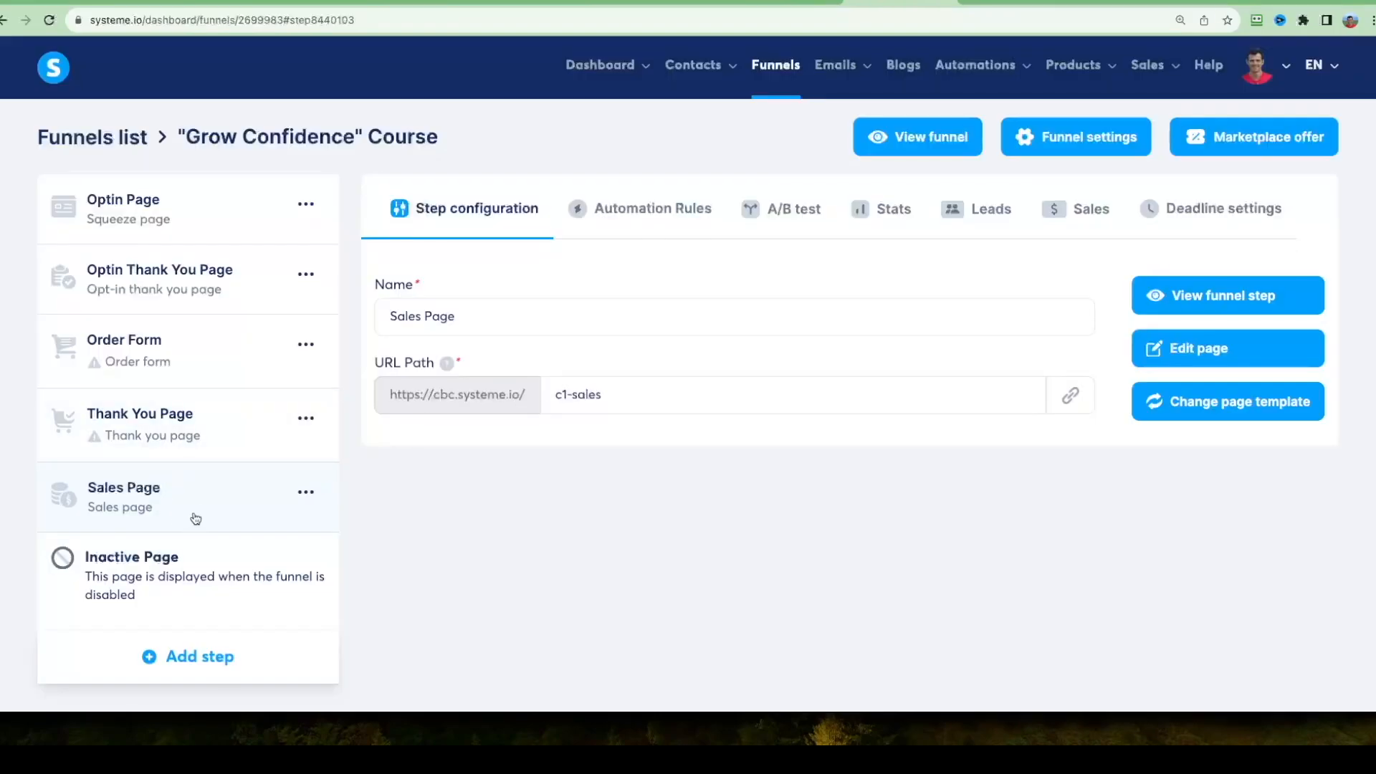
drag(195, 518, 194, 352)
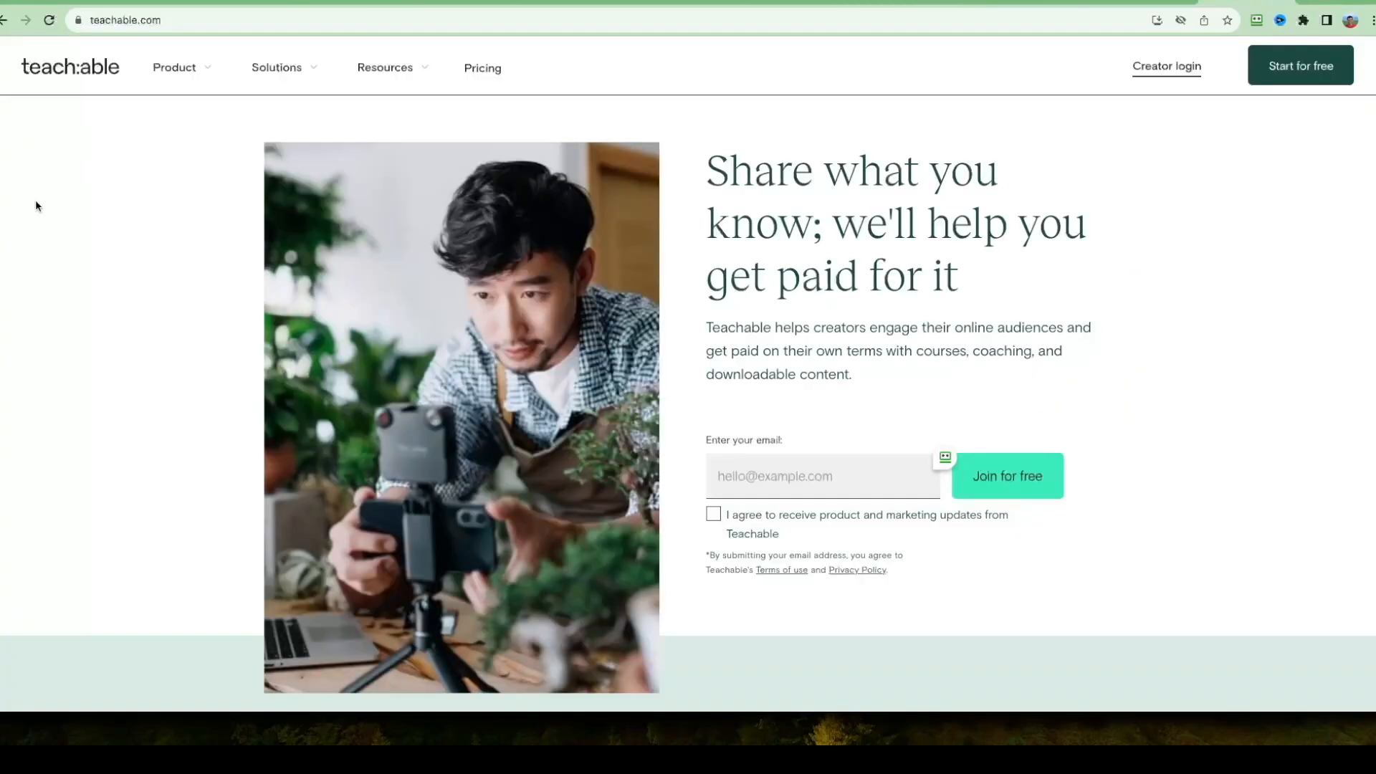
Look through the Teachable home page's headline and its online courses, digital downloads and coaching offers.
scroll(43, 55, down, 3)
scroll(83, 93, up, 3)
scroll(204, 221, down, 2)
scroll(172, 337, down, 10)
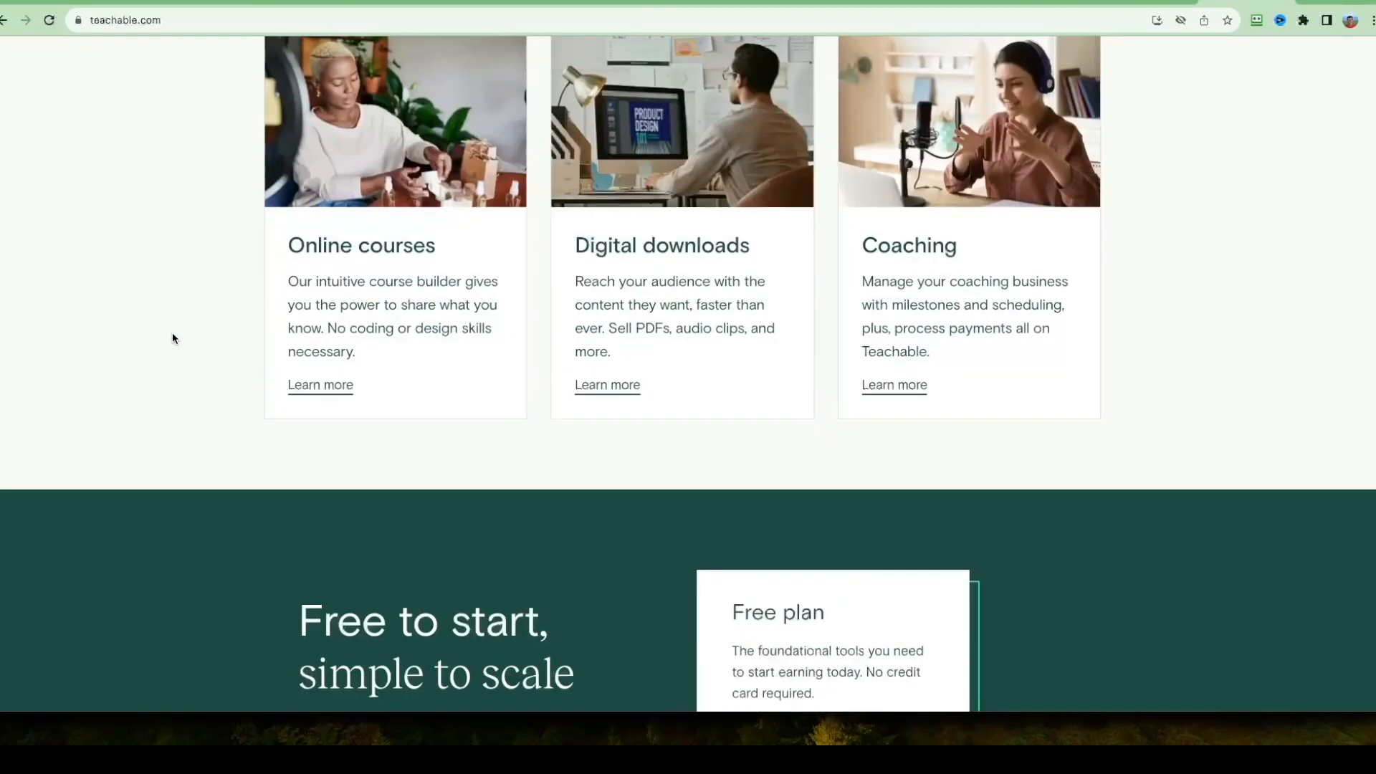
scroll(230, 344, up, 15)
click(943, 215)
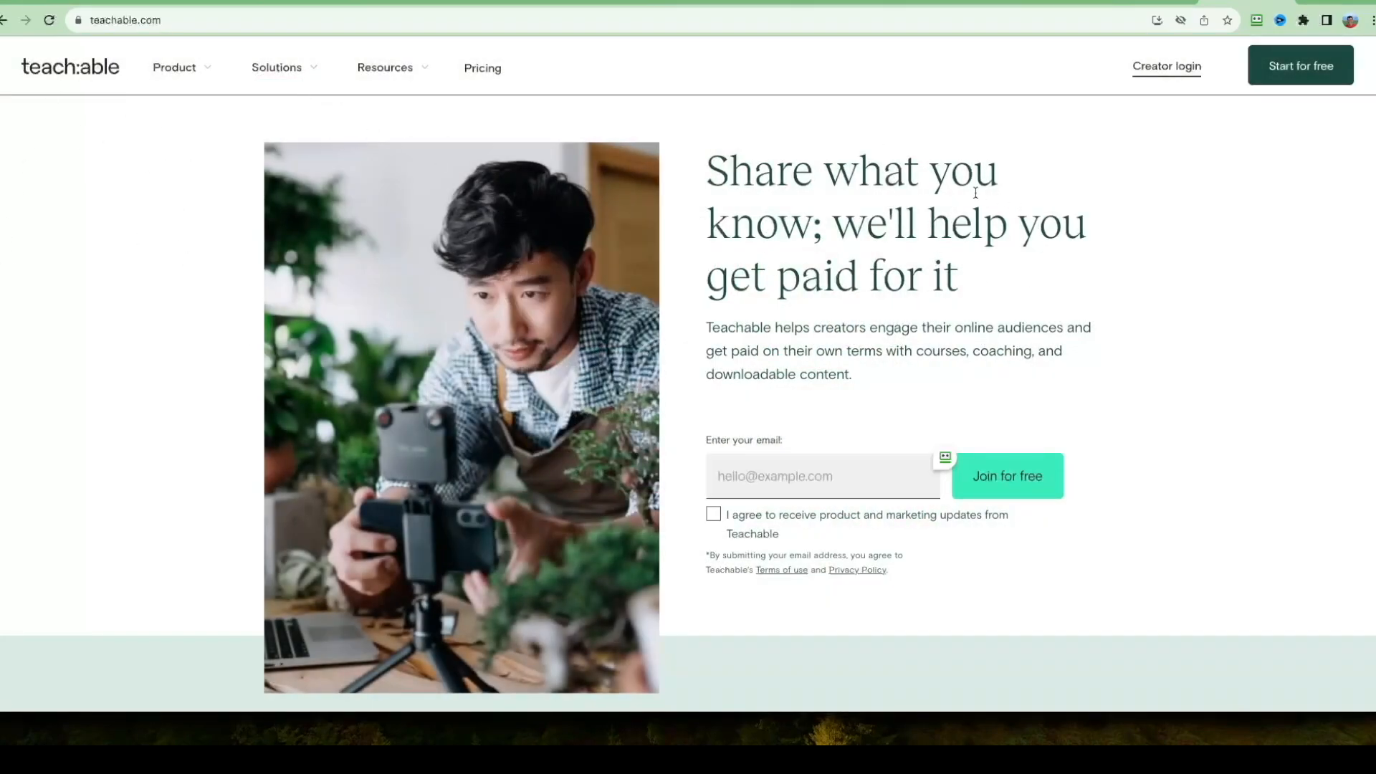
Return to the sales page editor and set the "CLICK HERE TO ENROLL NOW!" button's action to Open URL, ready for its address.
click(864, 4)
click(684, 384)
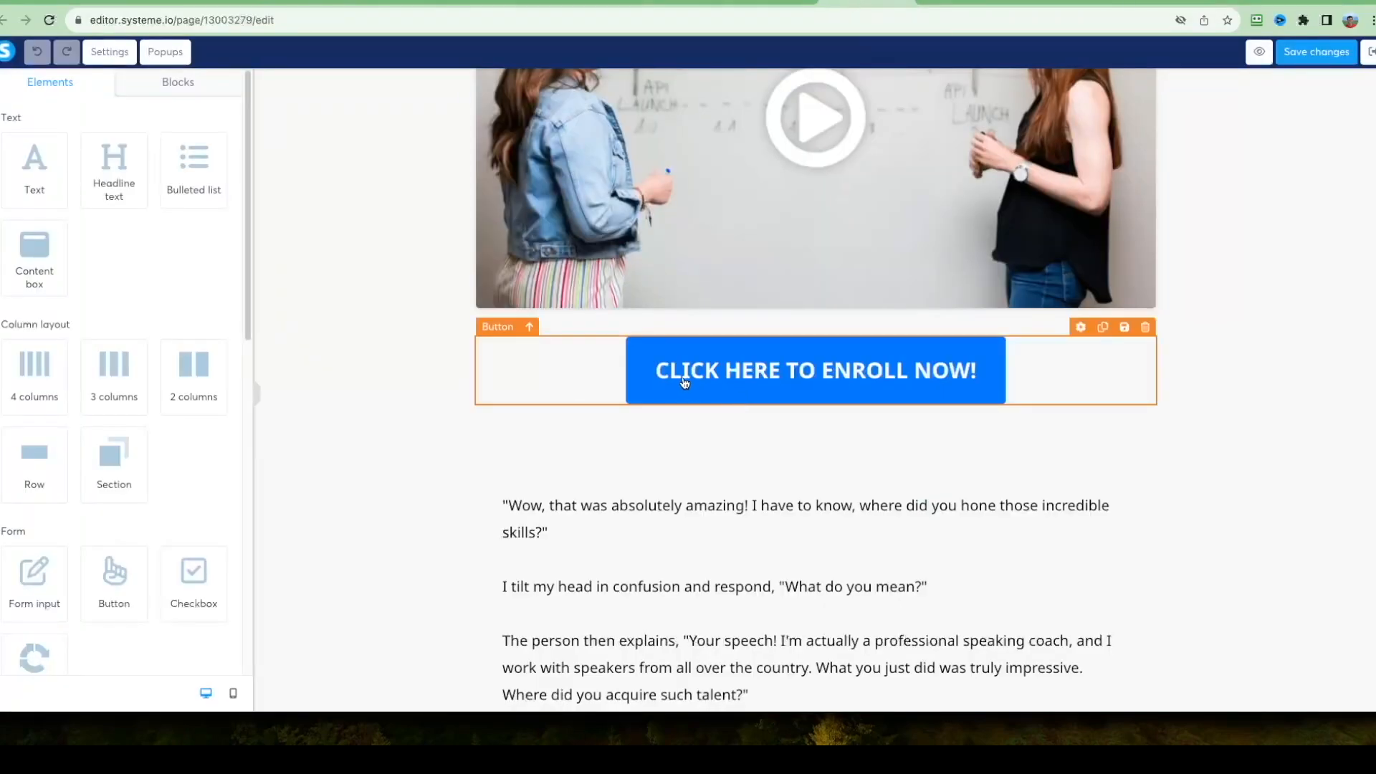
click(697, 386)
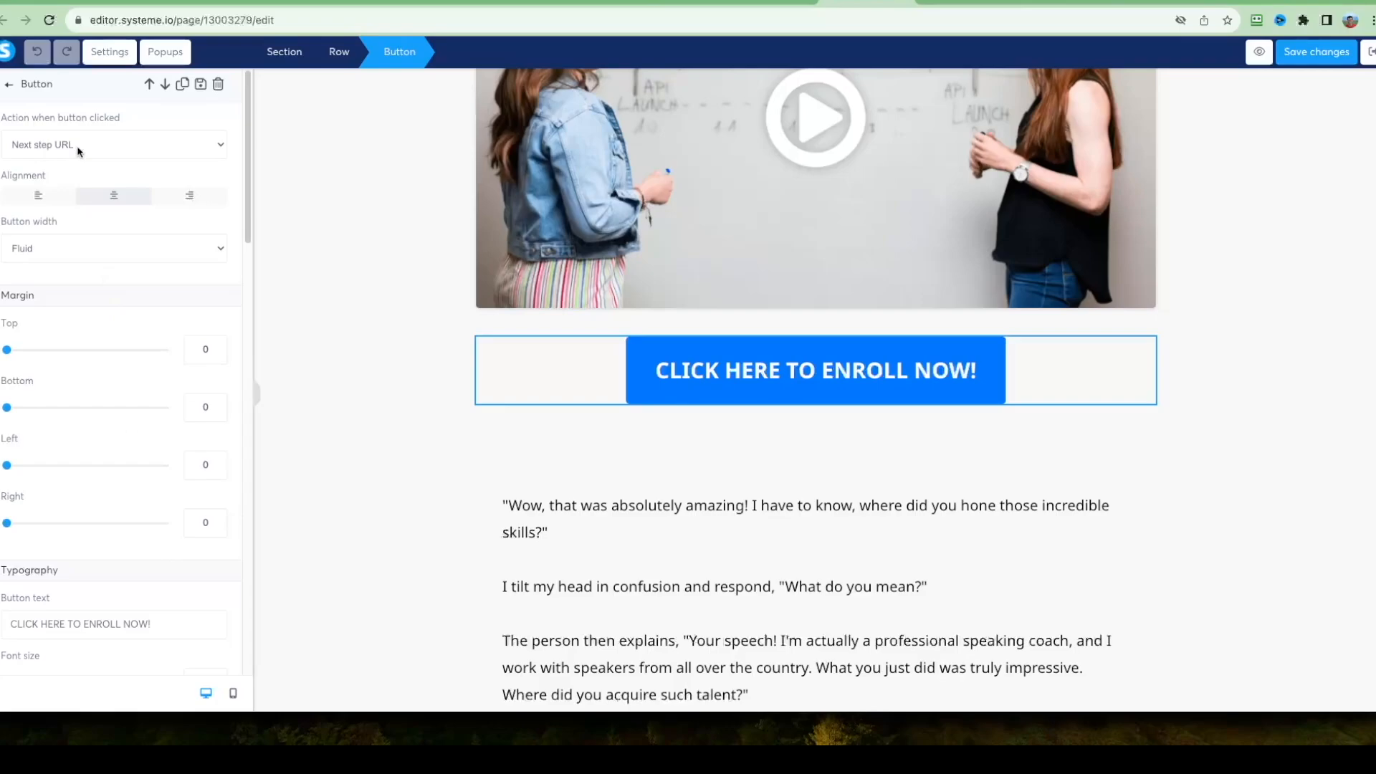
click(110, 144)
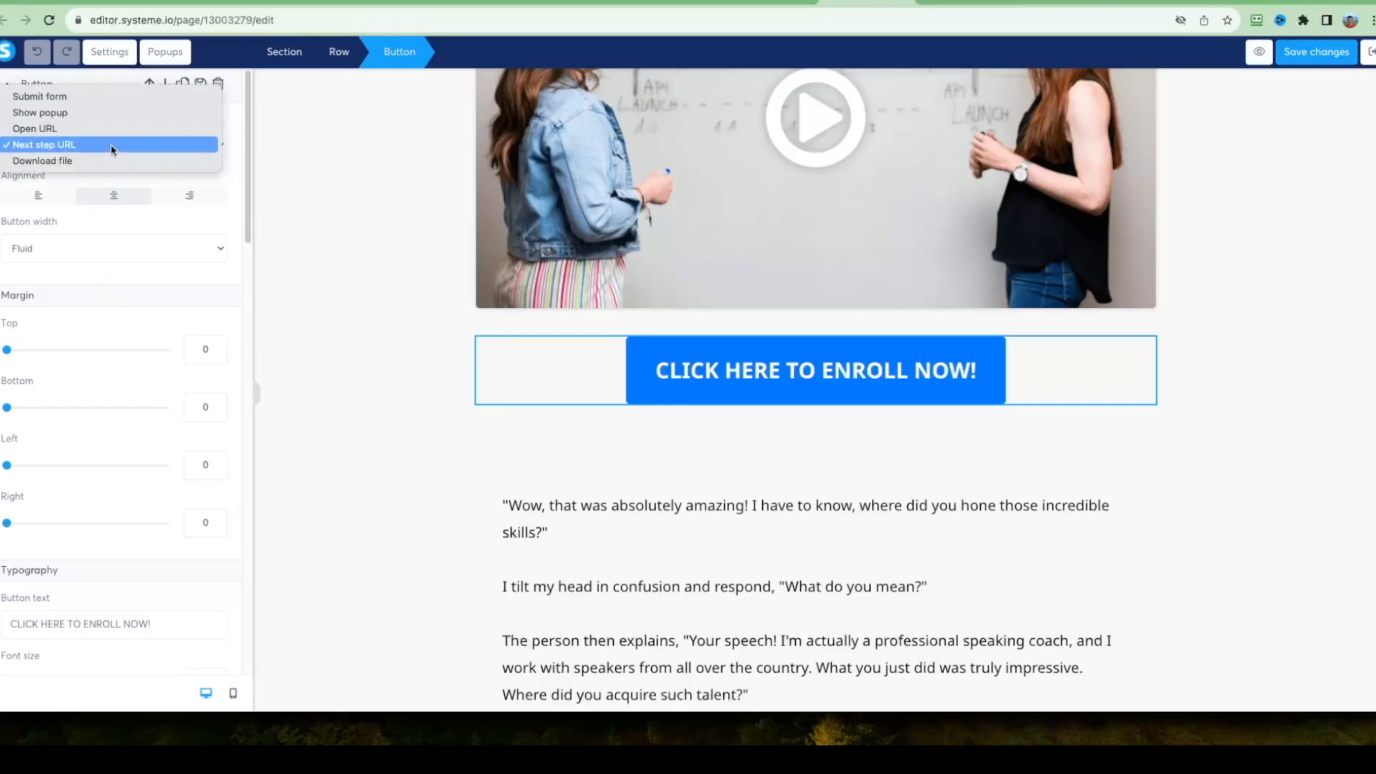
click(44, 130)
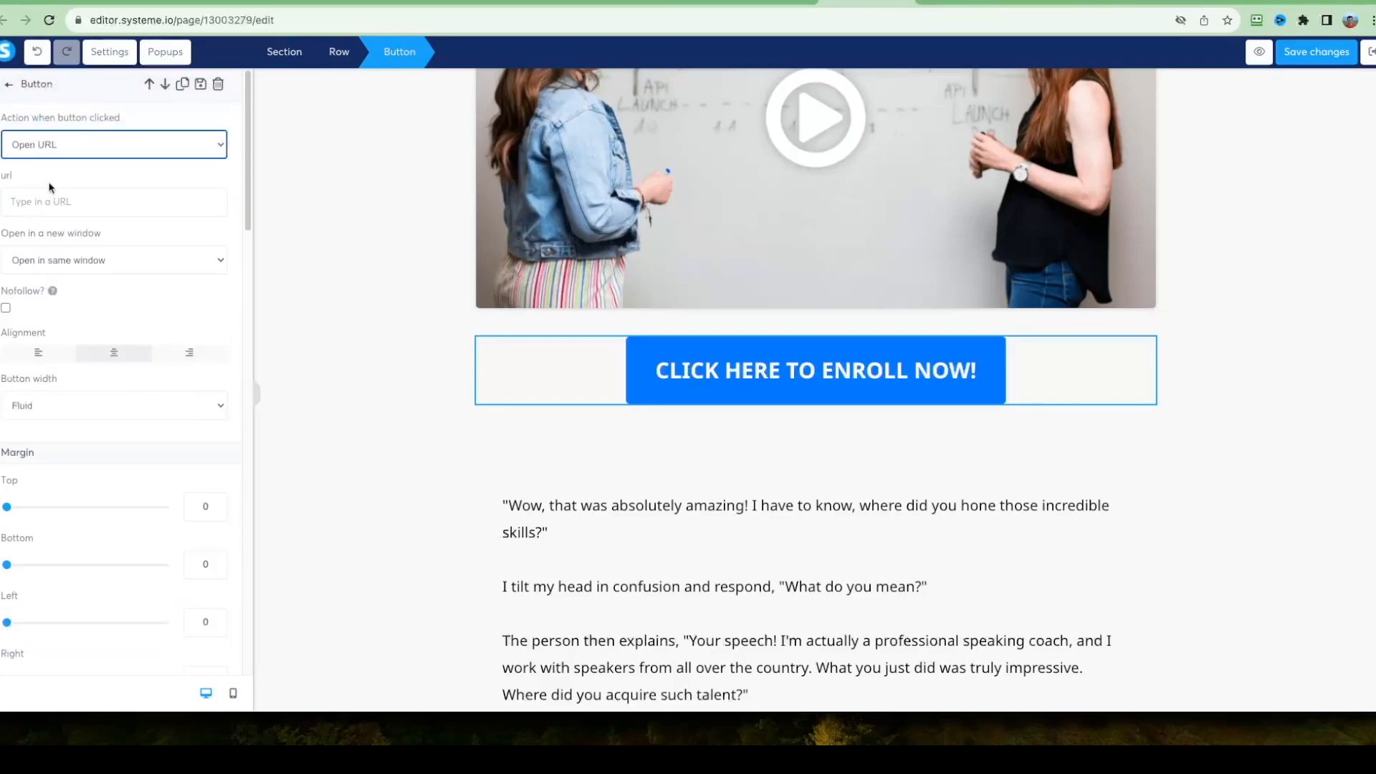
click(43, 197)
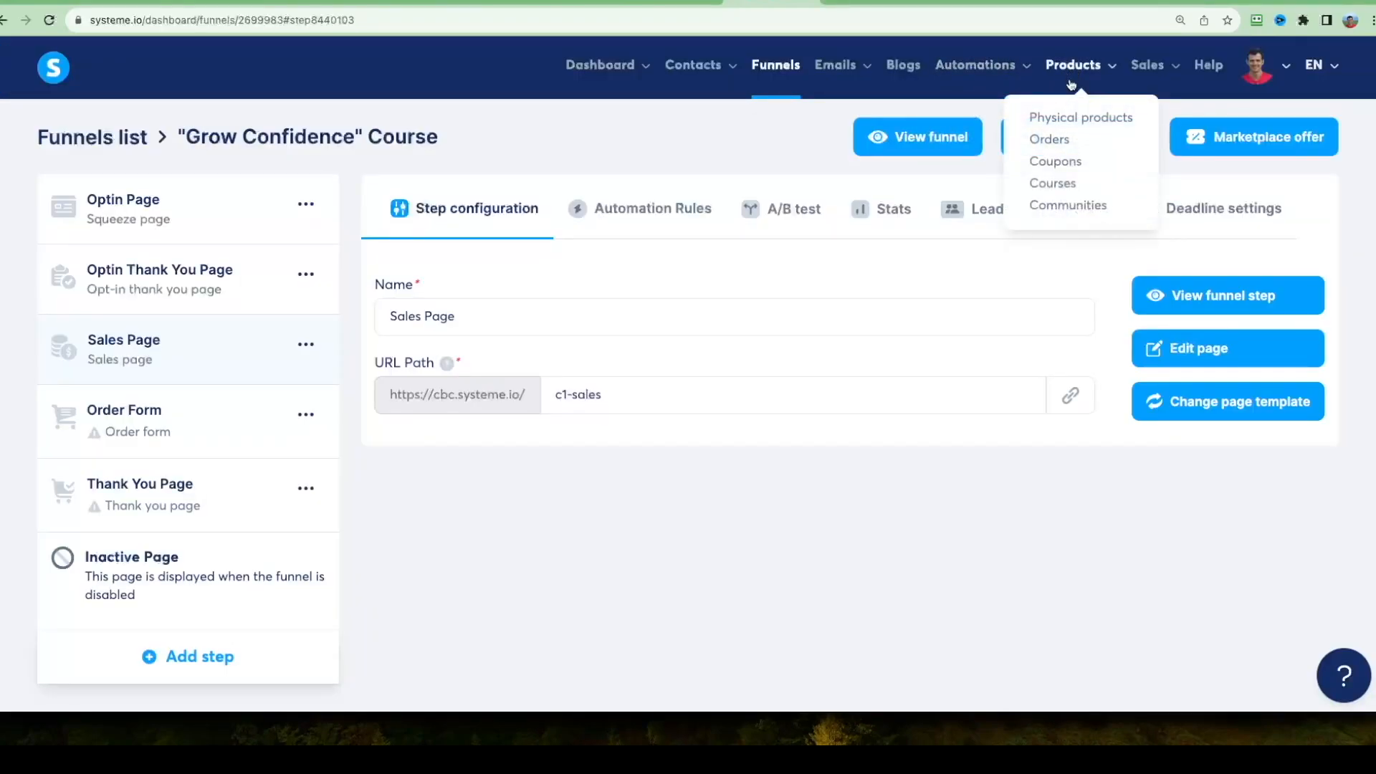
Open the account's Courses list in the systeme.io dashboard.
click(1068, 188)
right_click(319, 274)
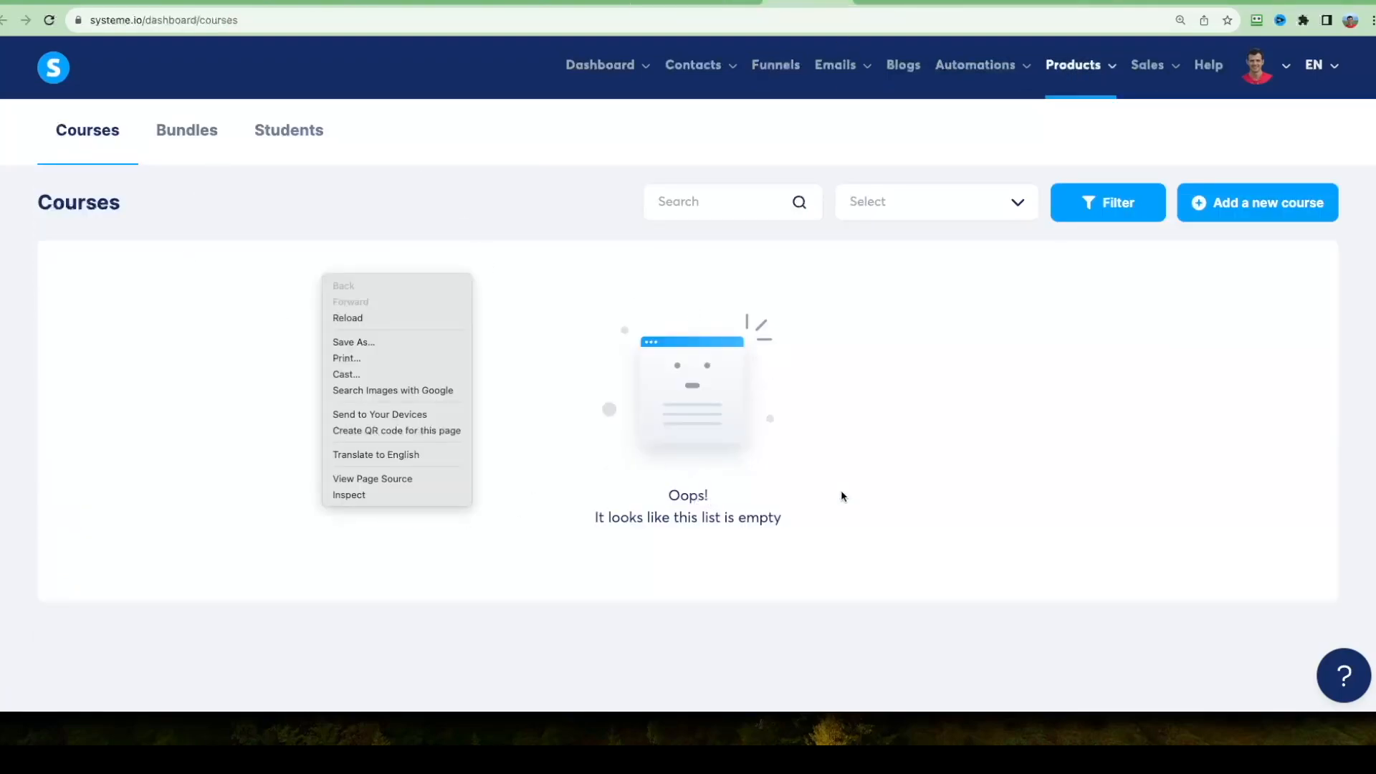
click(817, 333)
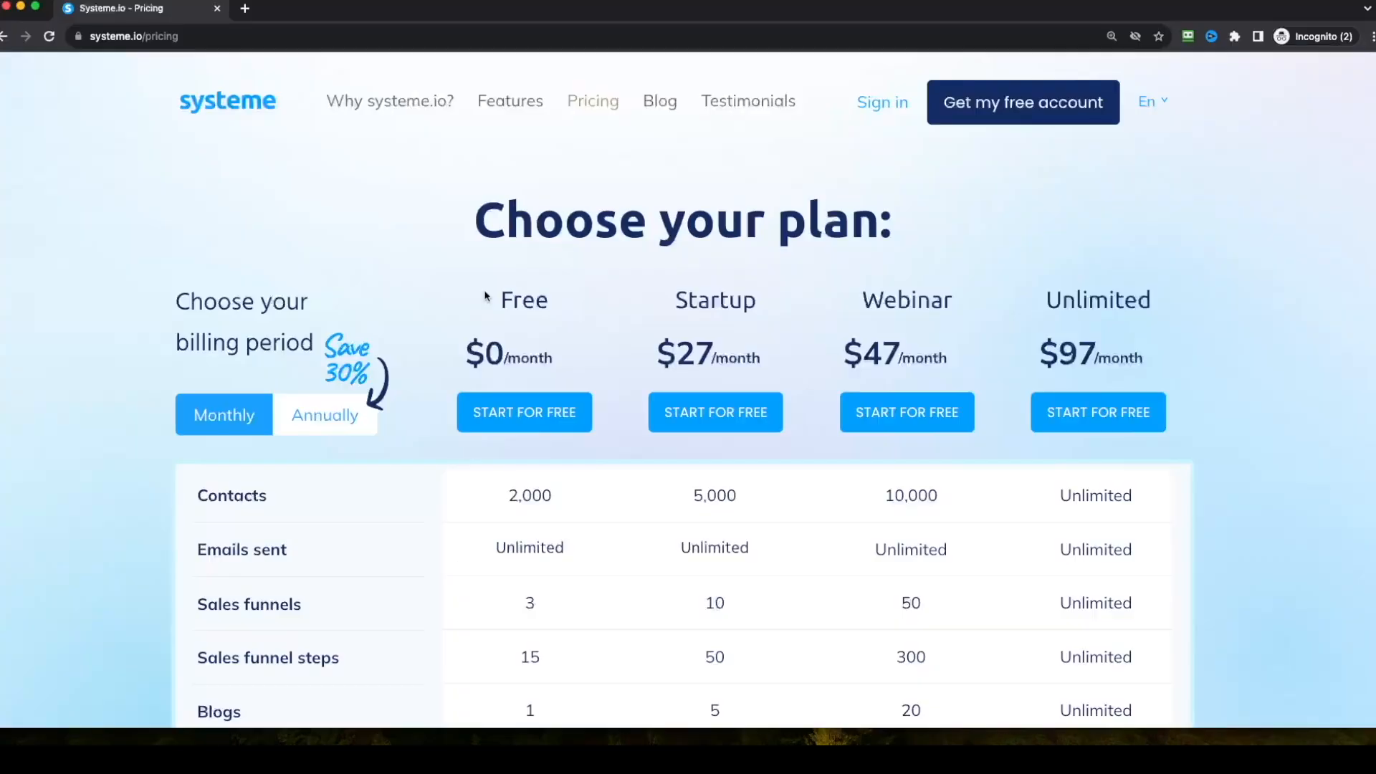
Check the Free plan's monthly price and course allowance on the systeme.io pricing page.
drag(501, 299, 568, 363)
click(568, 362)
scroll(93, 430, down, 5)
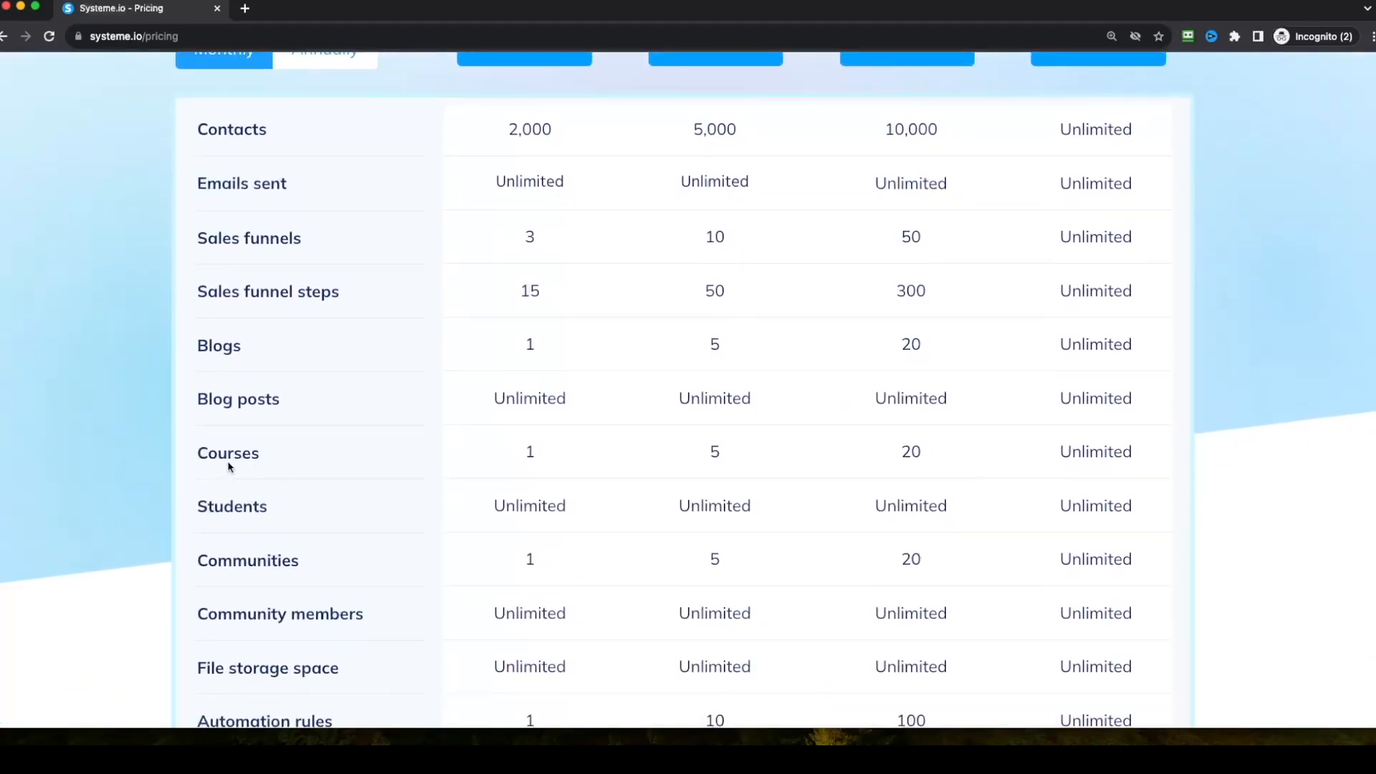
double_click(216, 459)
drag(544, 452, 509, 455)
scroll(427, 233, up, 5)
drag(499, 299, 567, 378)
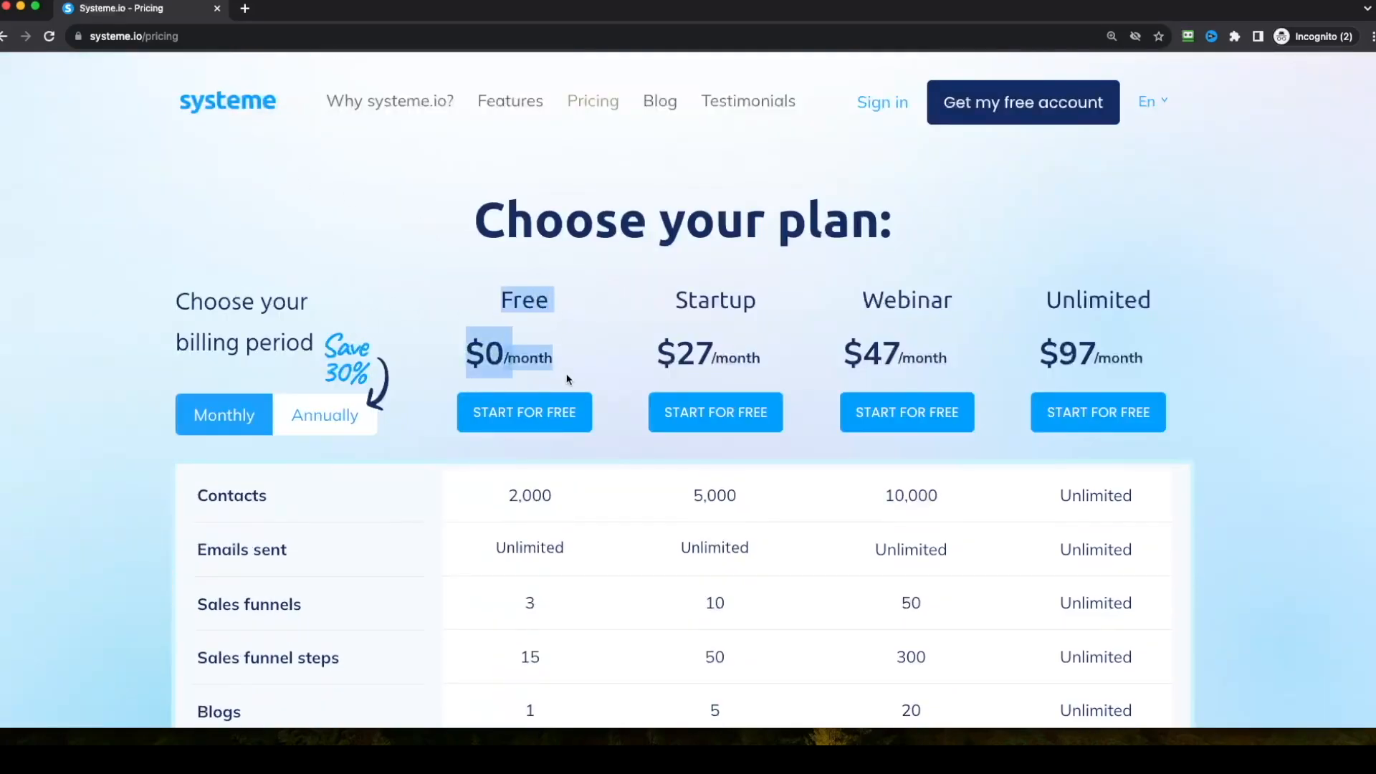
scroll(568, 376, down, 6)
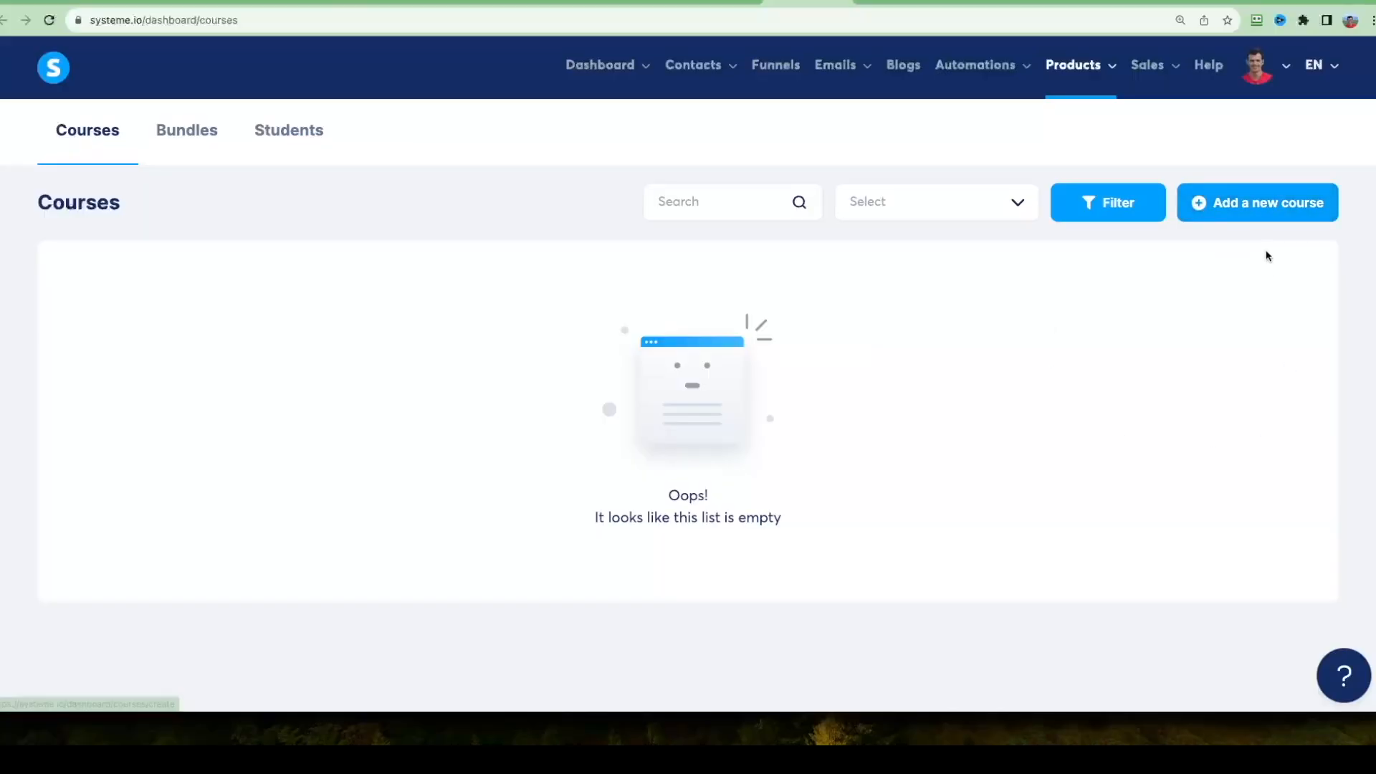
Open the new course form and look through its details, domain, theme, image uploads, sales page and embedded code settings.
click(1265, 210)
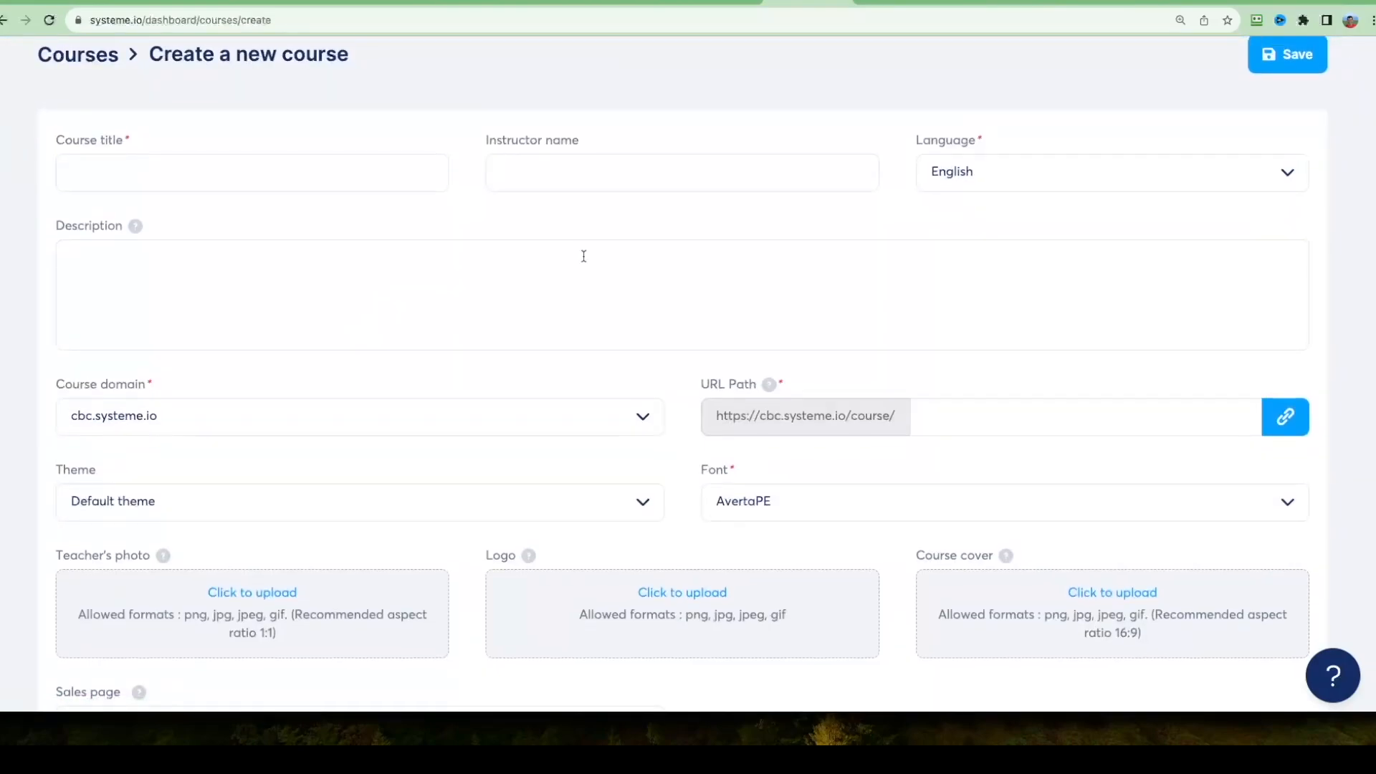
scroll(119, 184, up, 2)
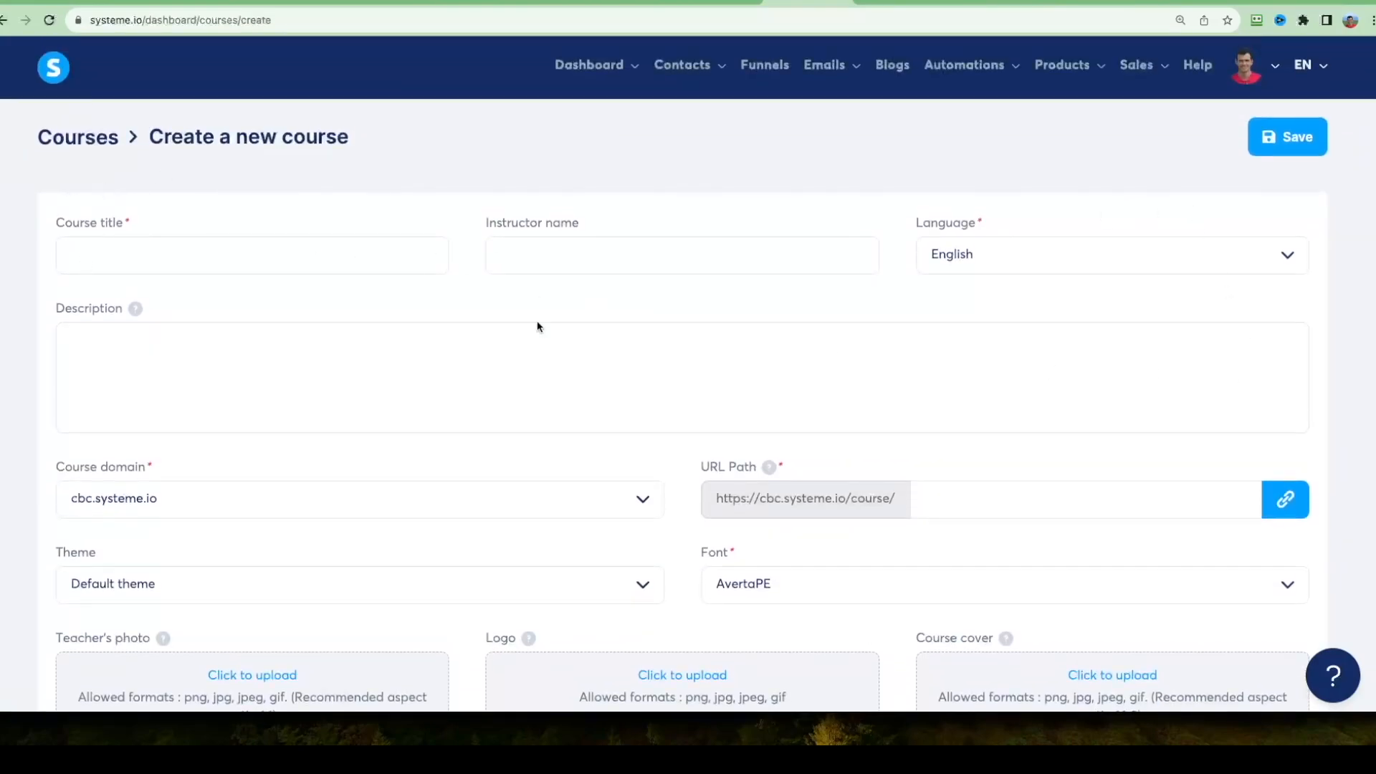
scroll(538, 326, down, 6)
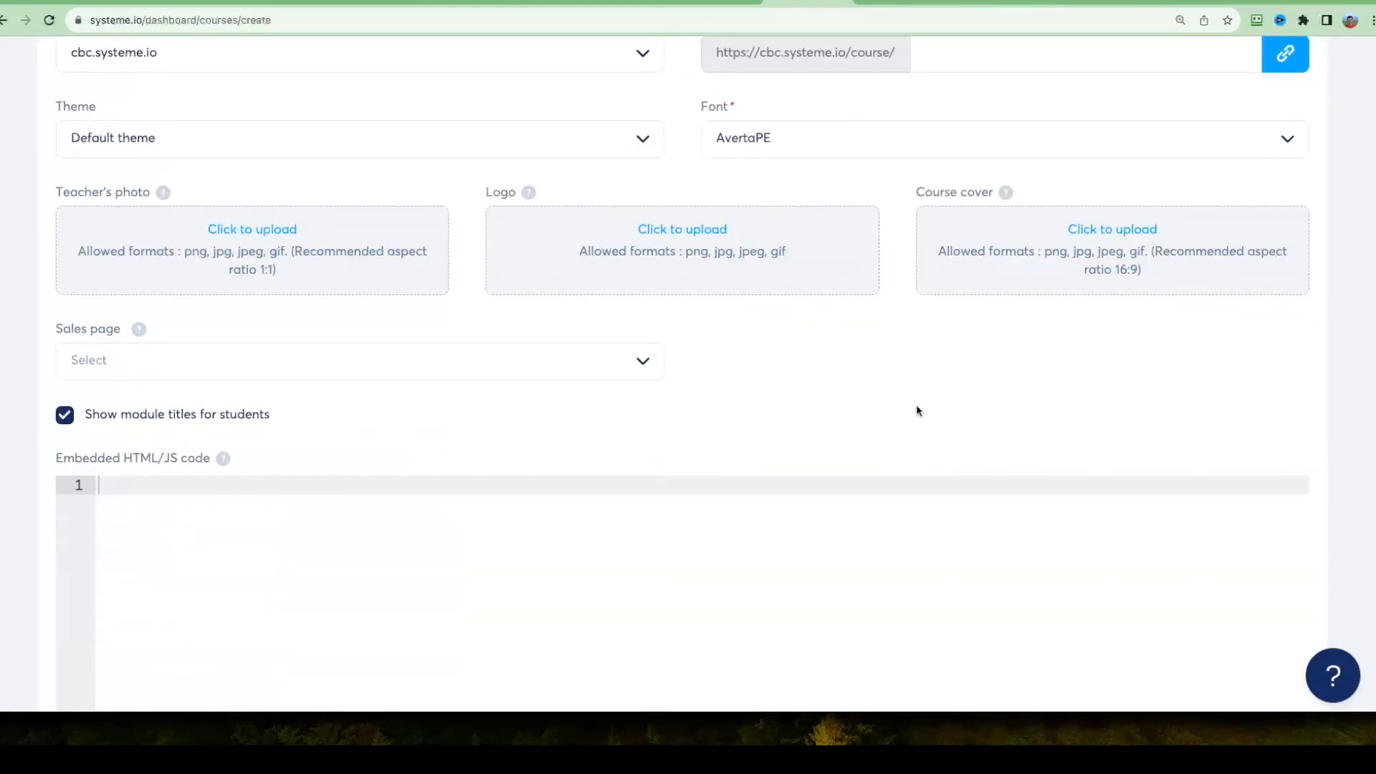
scroll(860, 416, up, 6)
scroll(30, 270, down, 2)
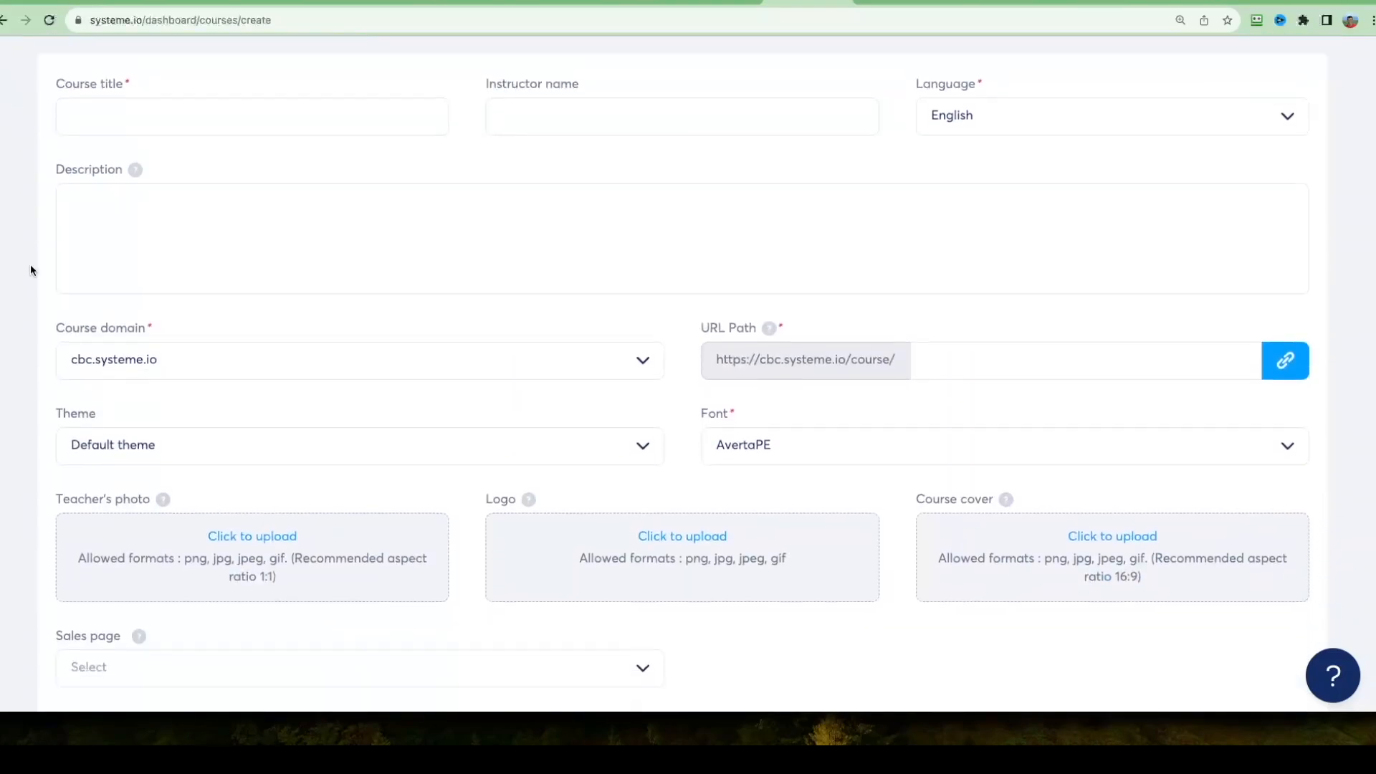
scroll(31, 269, down, 6)
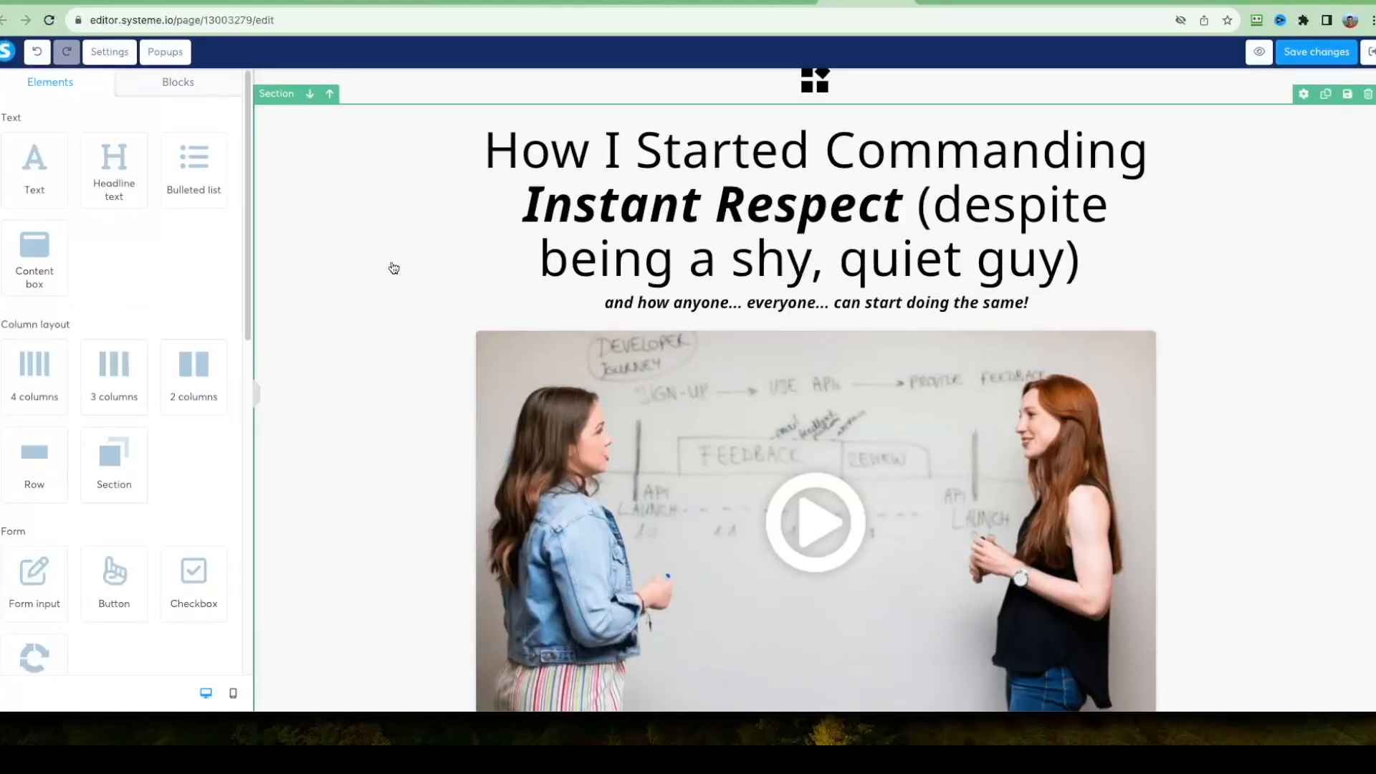
scroll(390, 267, down, 8)
scroll(511, 261, up, 2)
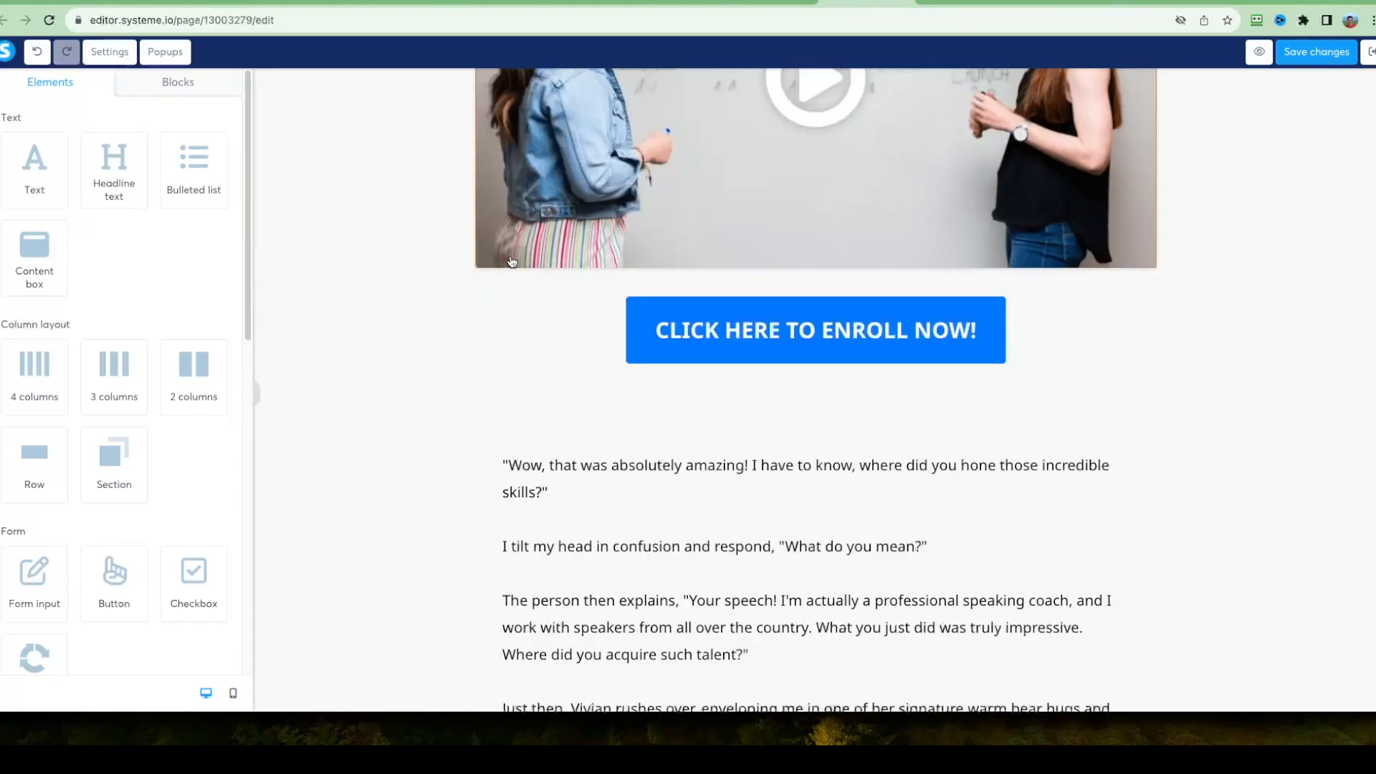
scroll(512, 261, up, 1)
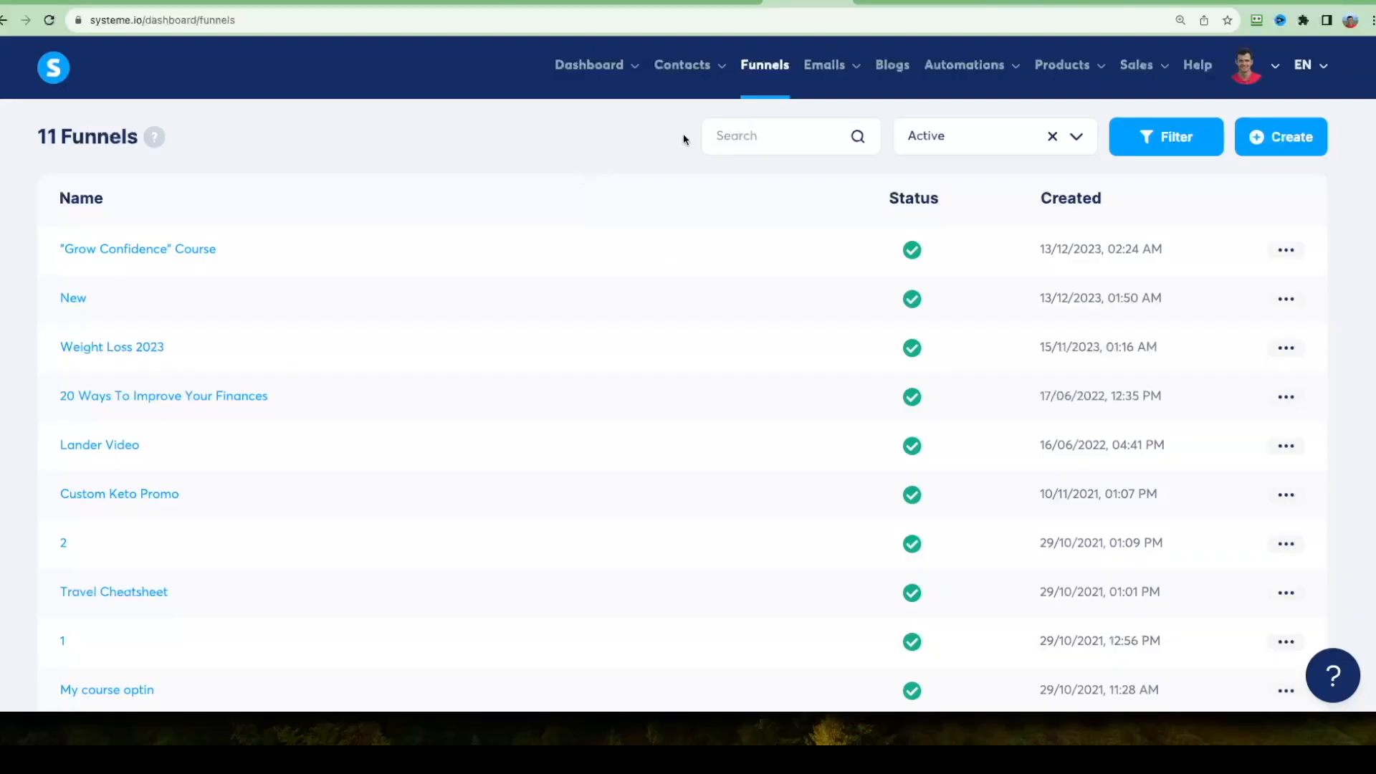
Create an email campaign named "Grow Your Confidence" without a description.
mouse_move(829, 78)
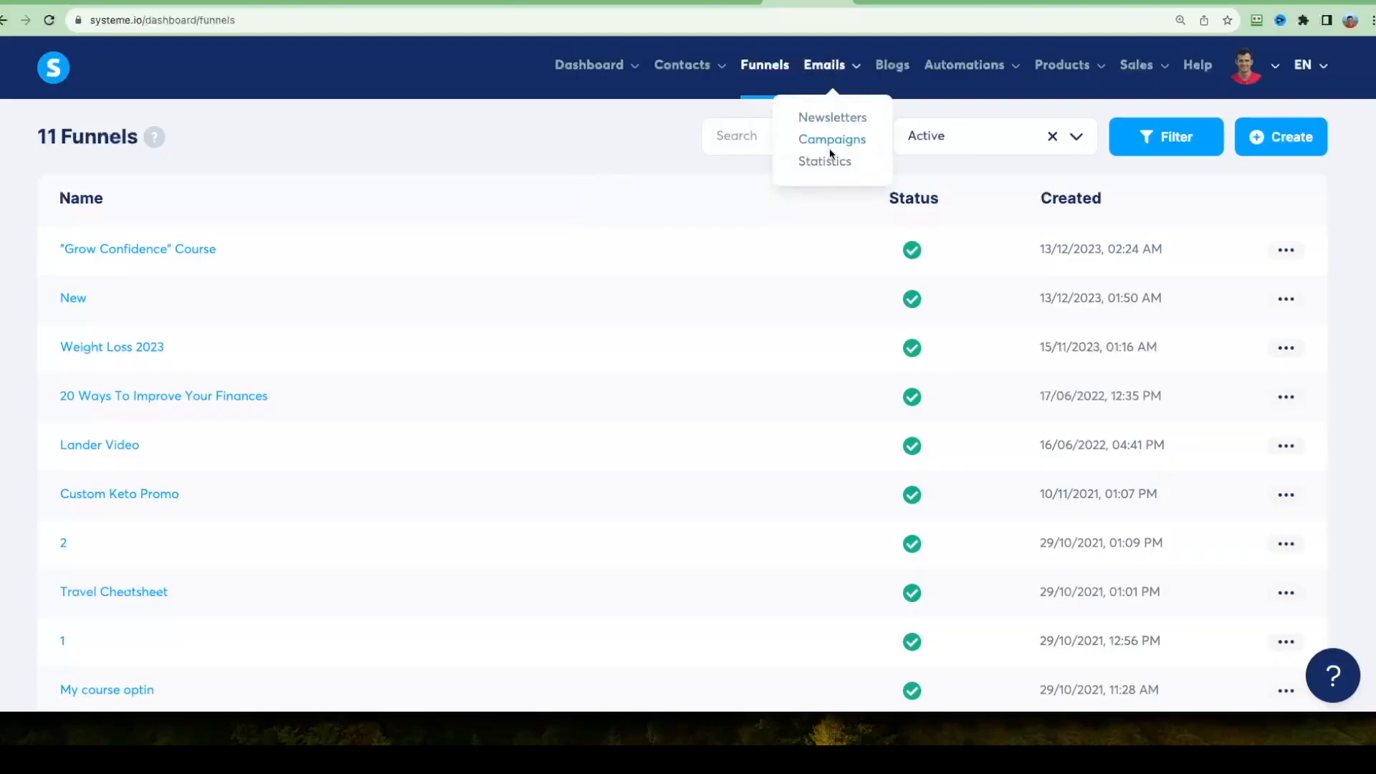
click(853, 139)
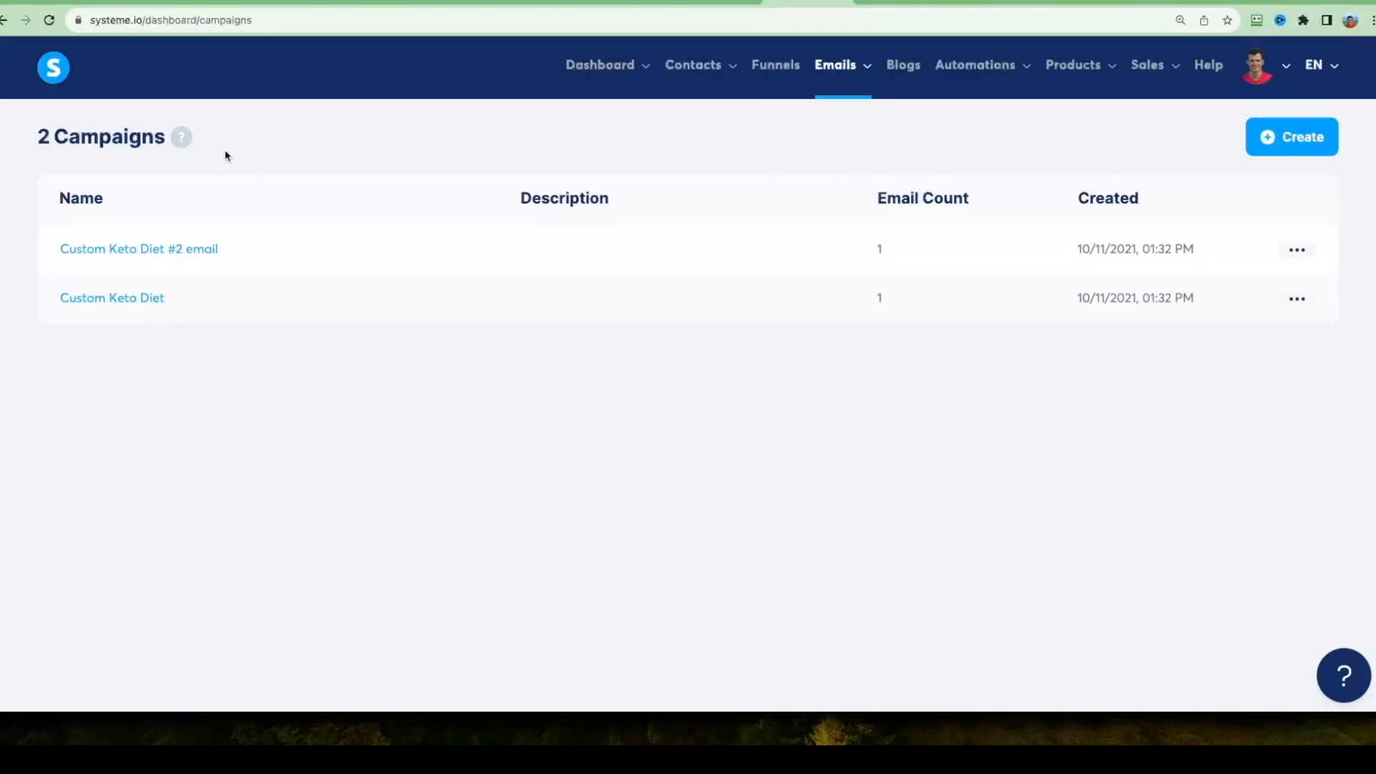
click(1300, 137)
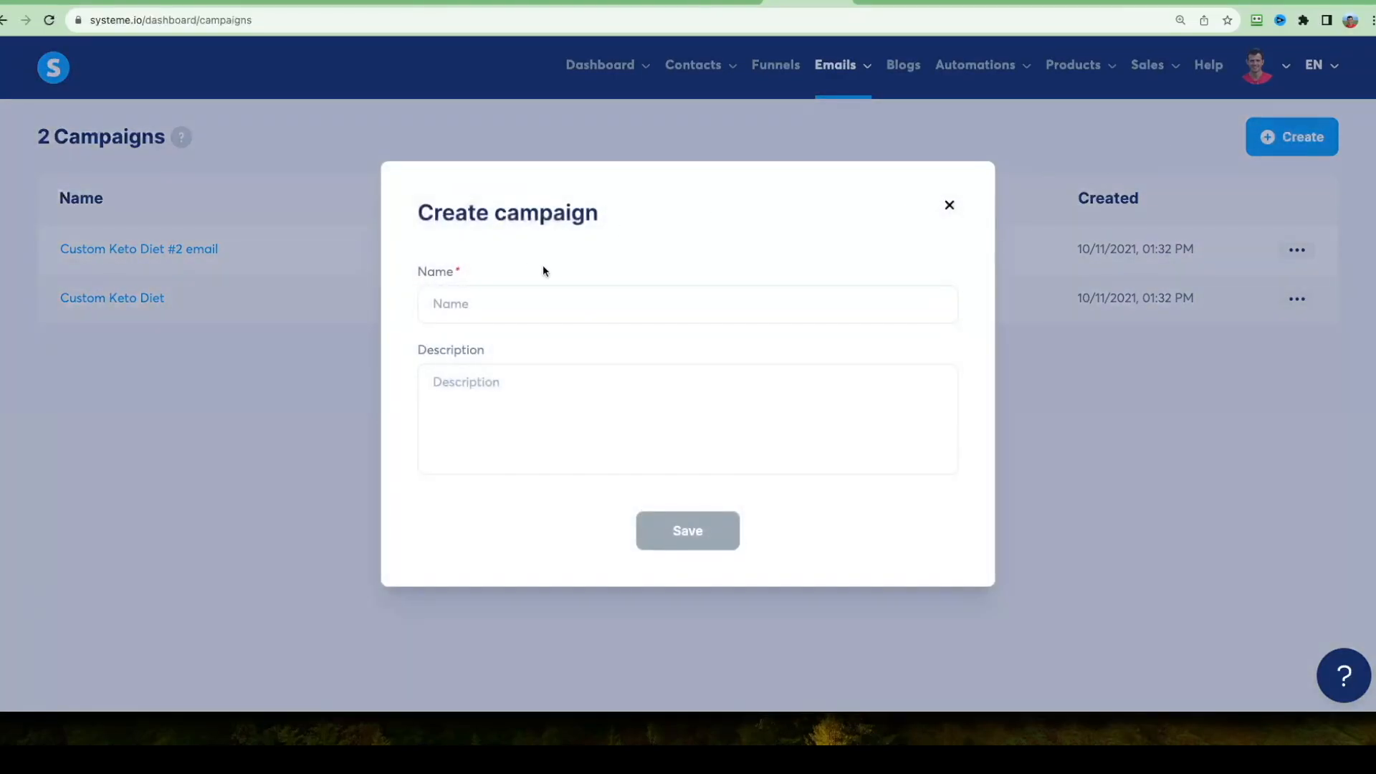
click(589, 300)
text(Grow Your Confidence)
triple_click(605, 301)
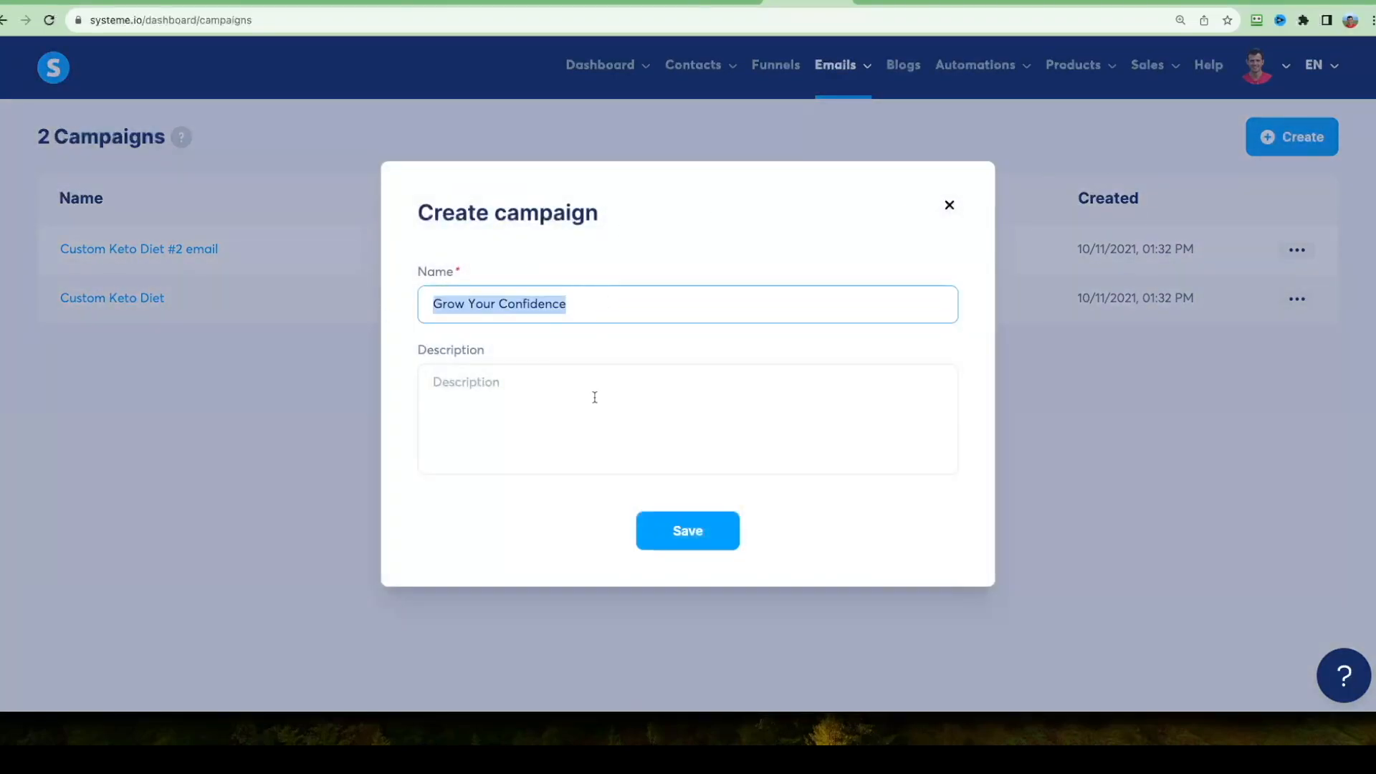
click(682, 531)
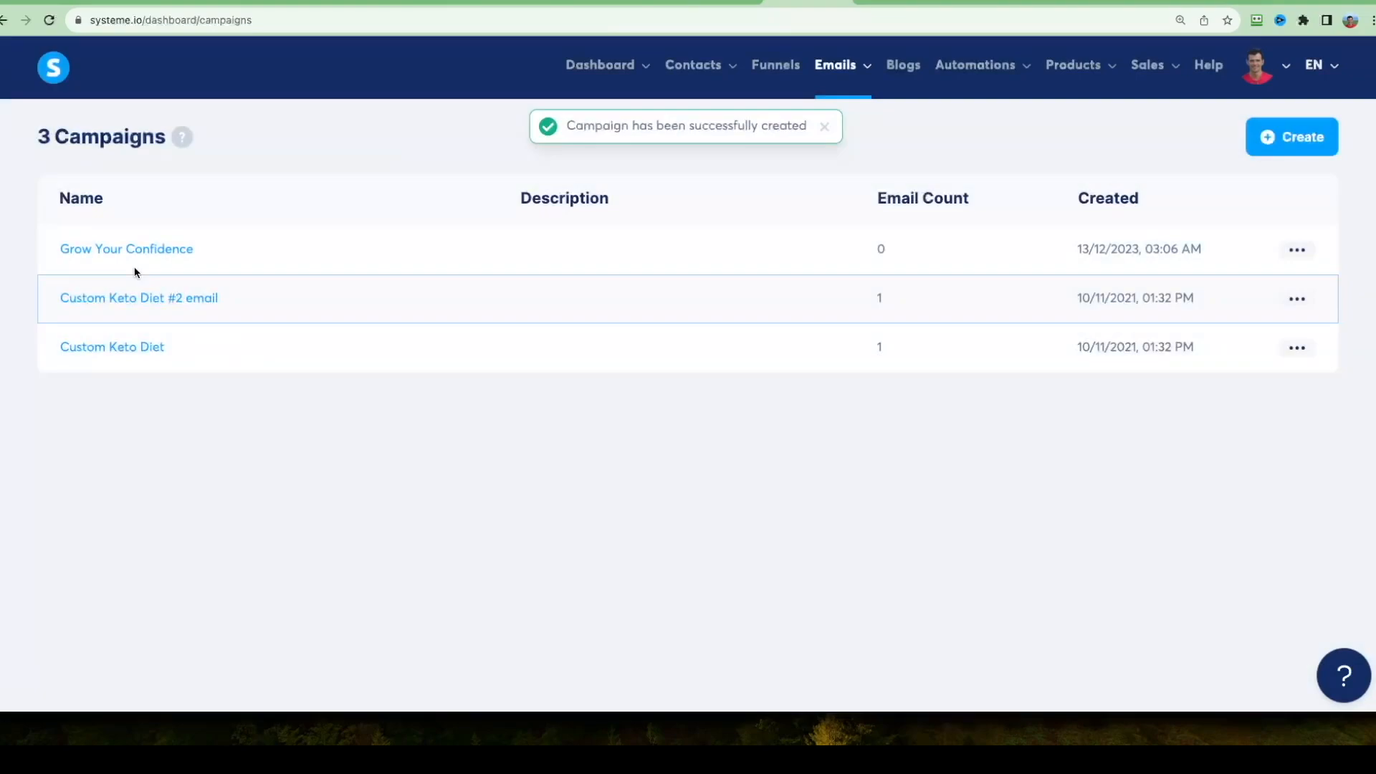
Start an email step in the Grow Your Confidence campaign with the subject "Thanks! Here is Your Report!".
click(124, 251)
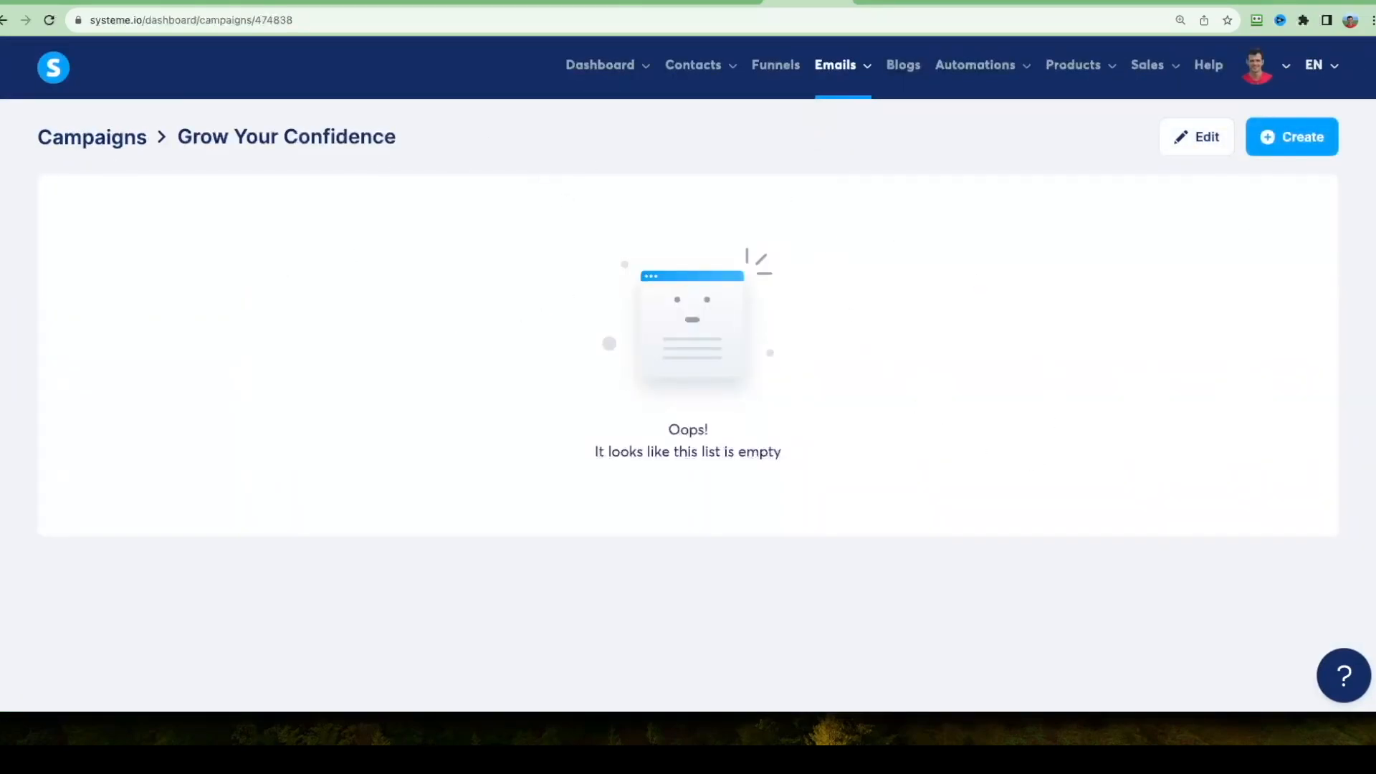
click(1299, 139)
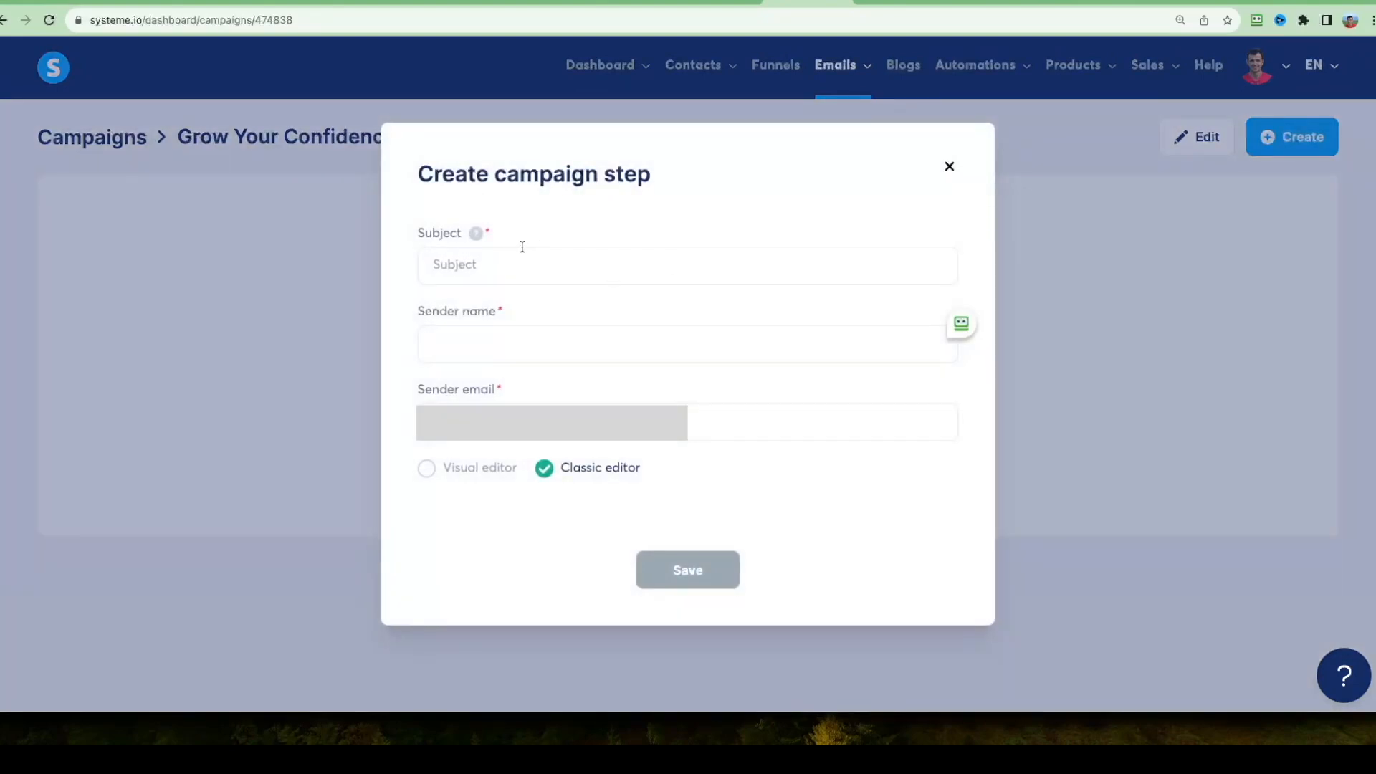
click(642, 266)
text(Thanks! Here is Your Report!)
drag(641, 266, 525, 270)
double_click(440, 265)
click(631, 265)
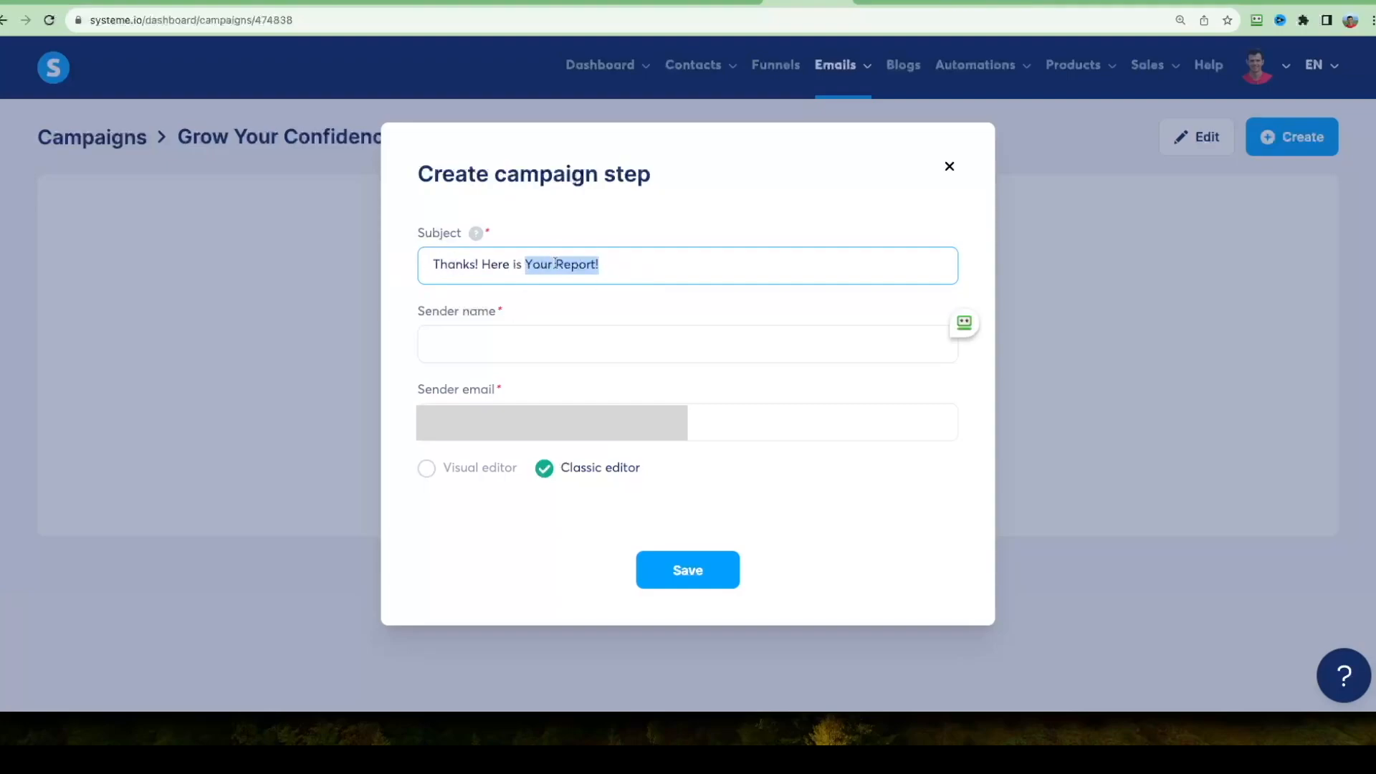
click(639, 270)
Fill in the sender's name and sender email, keep the classic editor, and save the campaign step.
click(514, 337)
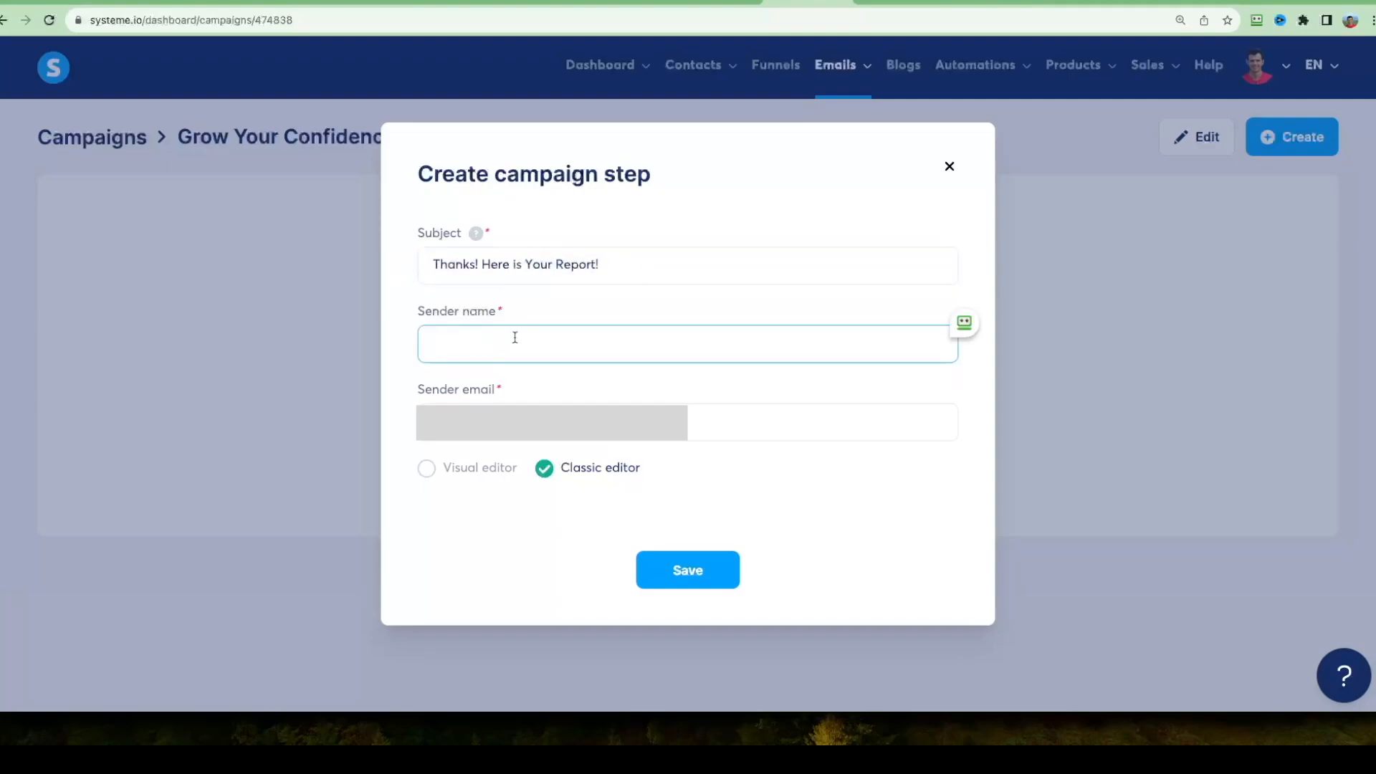
text(Greg Kay)
key(Tab)
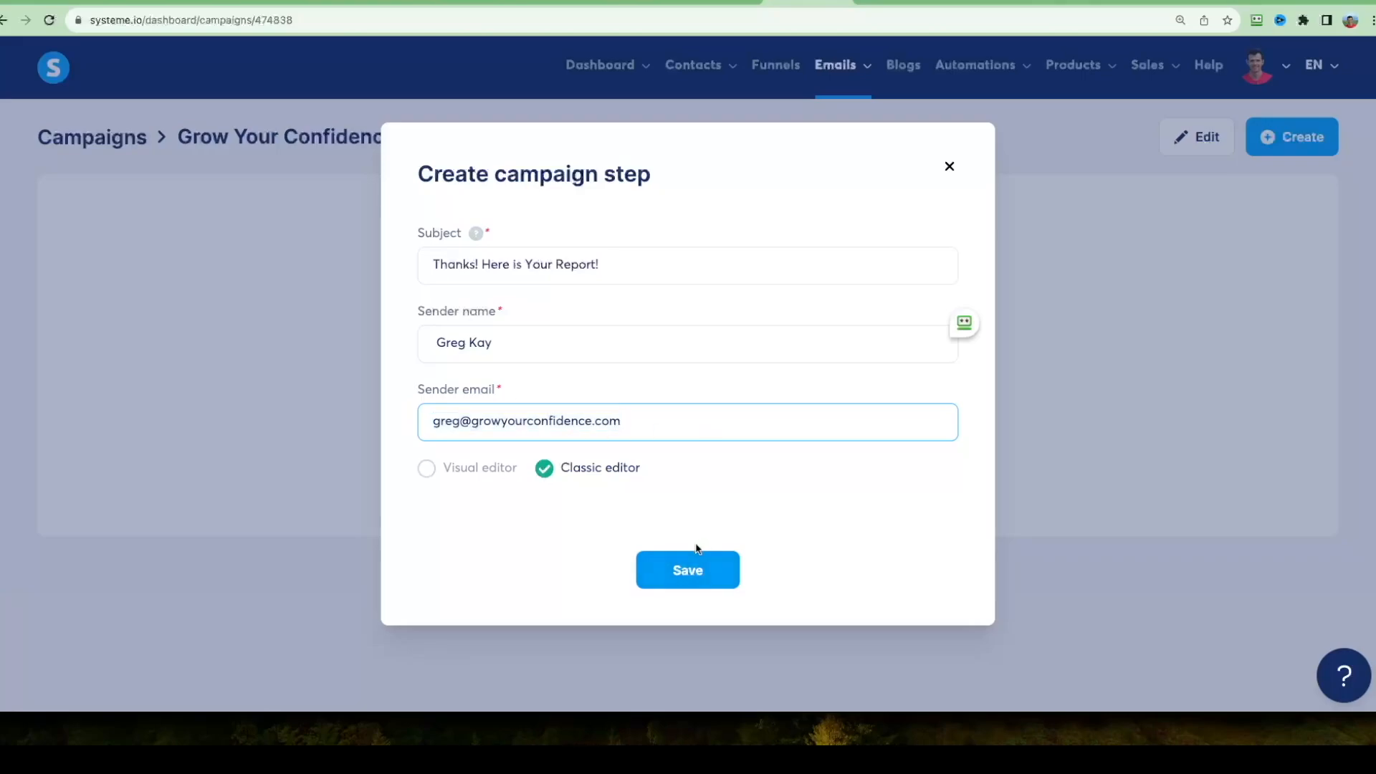
click(690, 566)
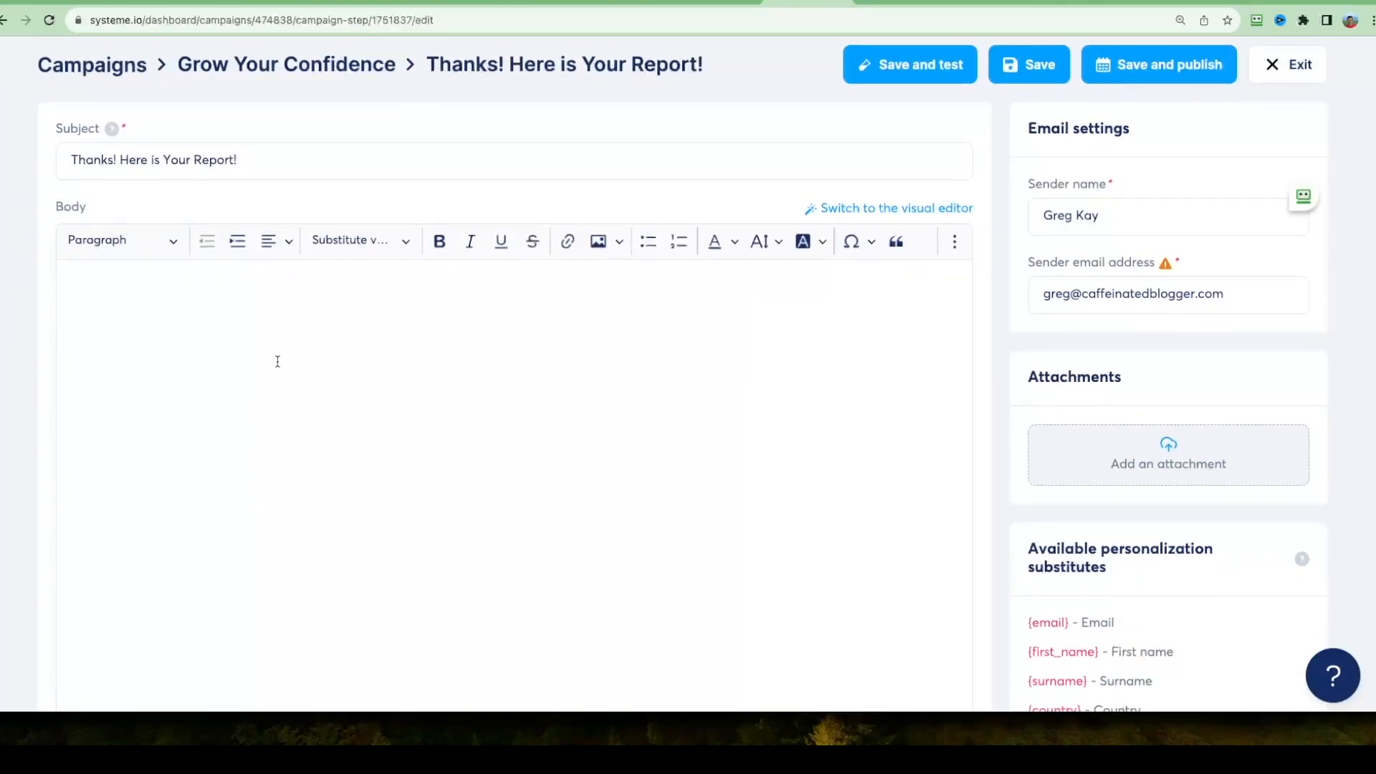
Paste the "Thanks, and welcome aboard!" message as the email body and link "download it here" to the docs.google.com report.
click(220, 372)
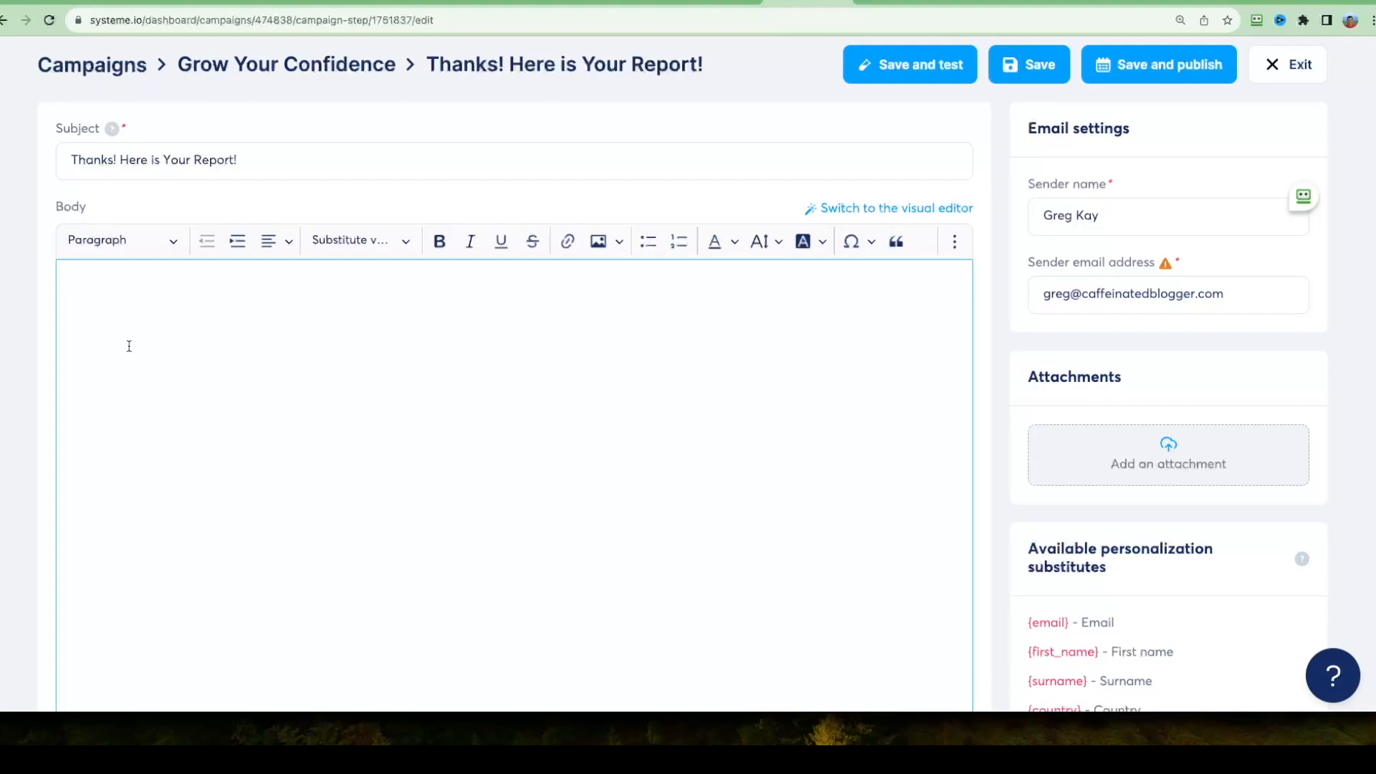
text(Thanks, and welcome aboard! I'm so excited that you've decided to get my report. You can download it here Kind regards Greg)
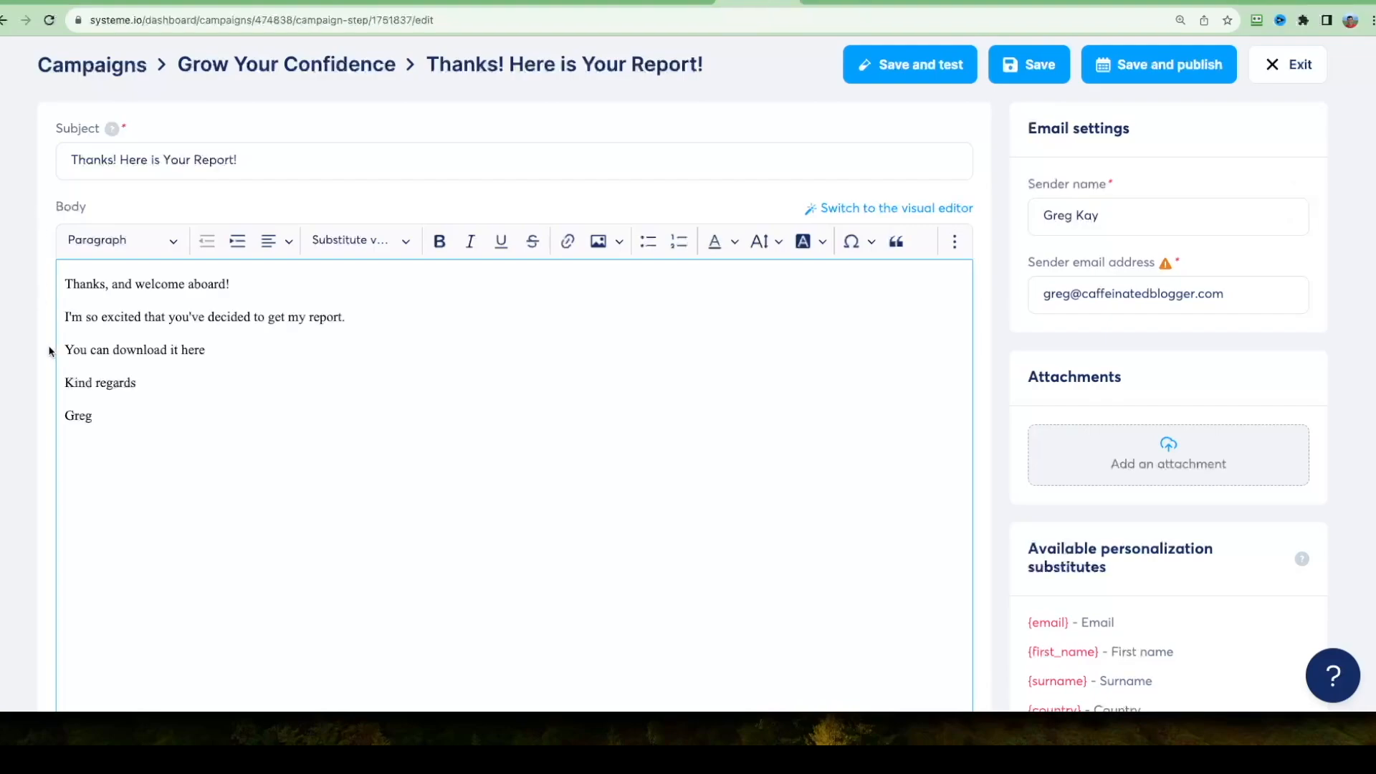
double_click(136, 351)
drag(136, 351, 188, 352)
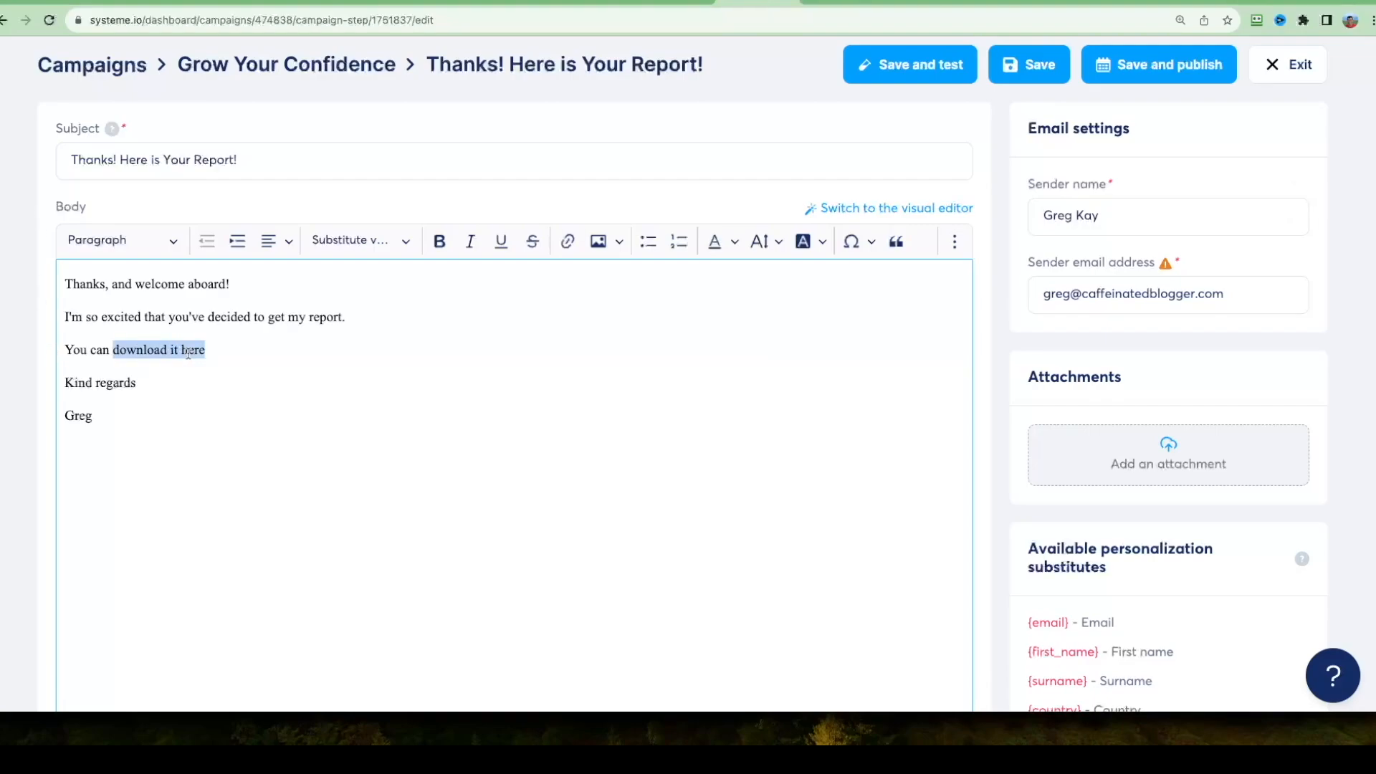
click(568, 241)
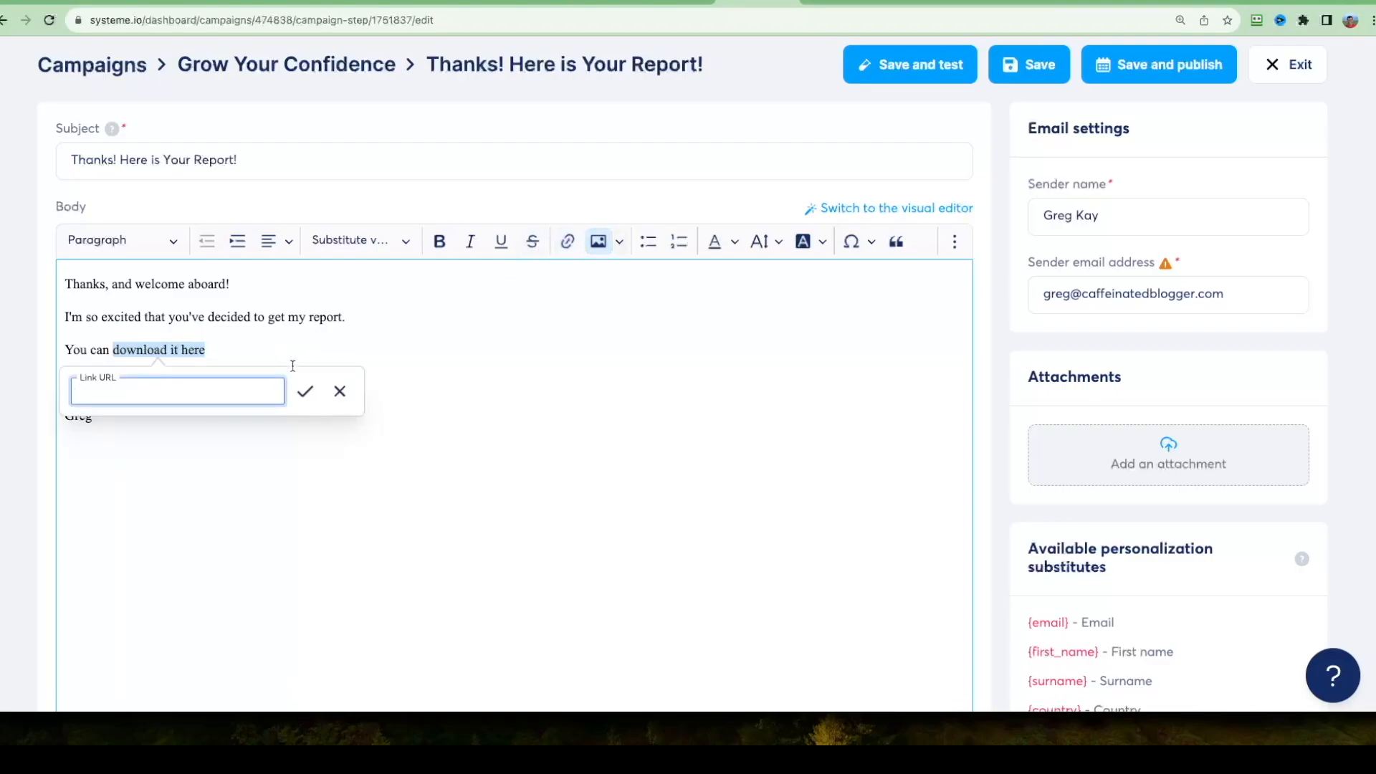
key(ctrl+v)
click(305, 391)
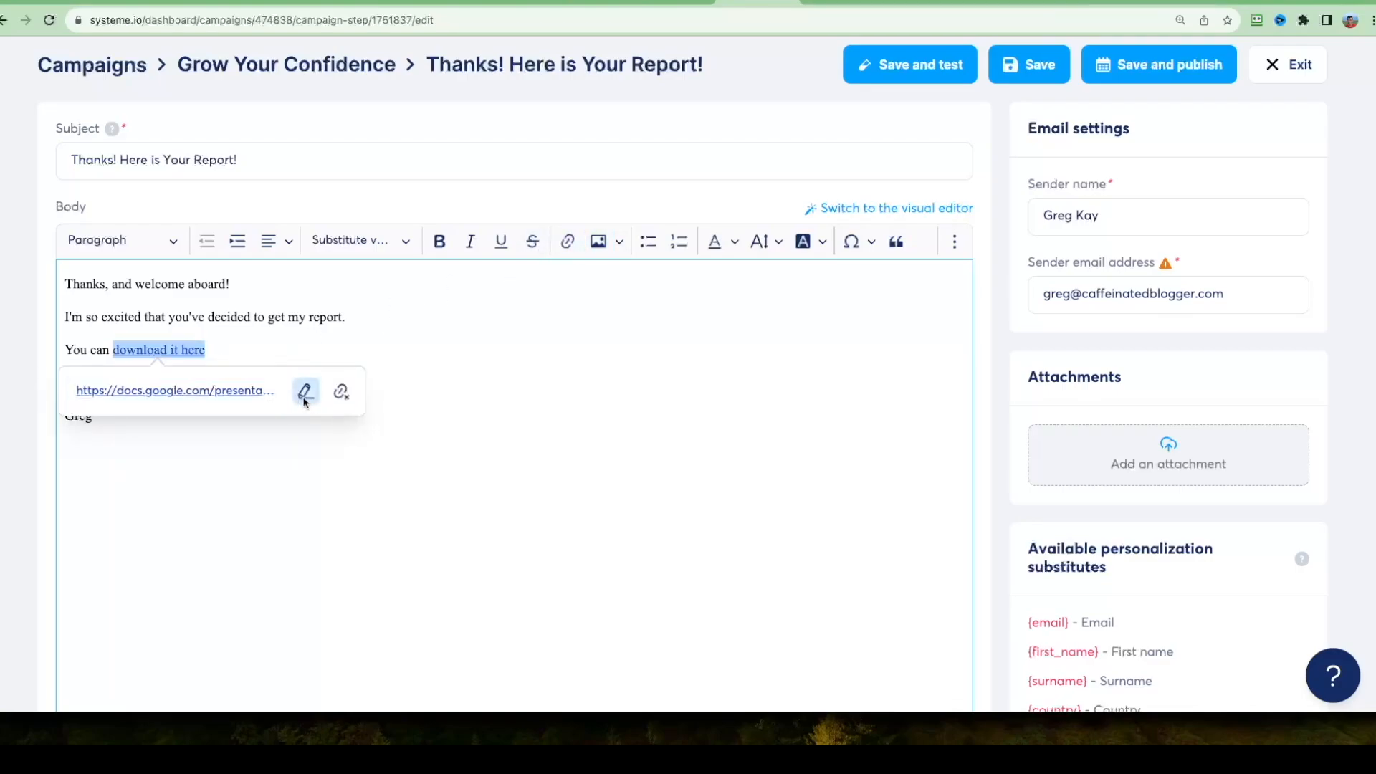
key(Escape)
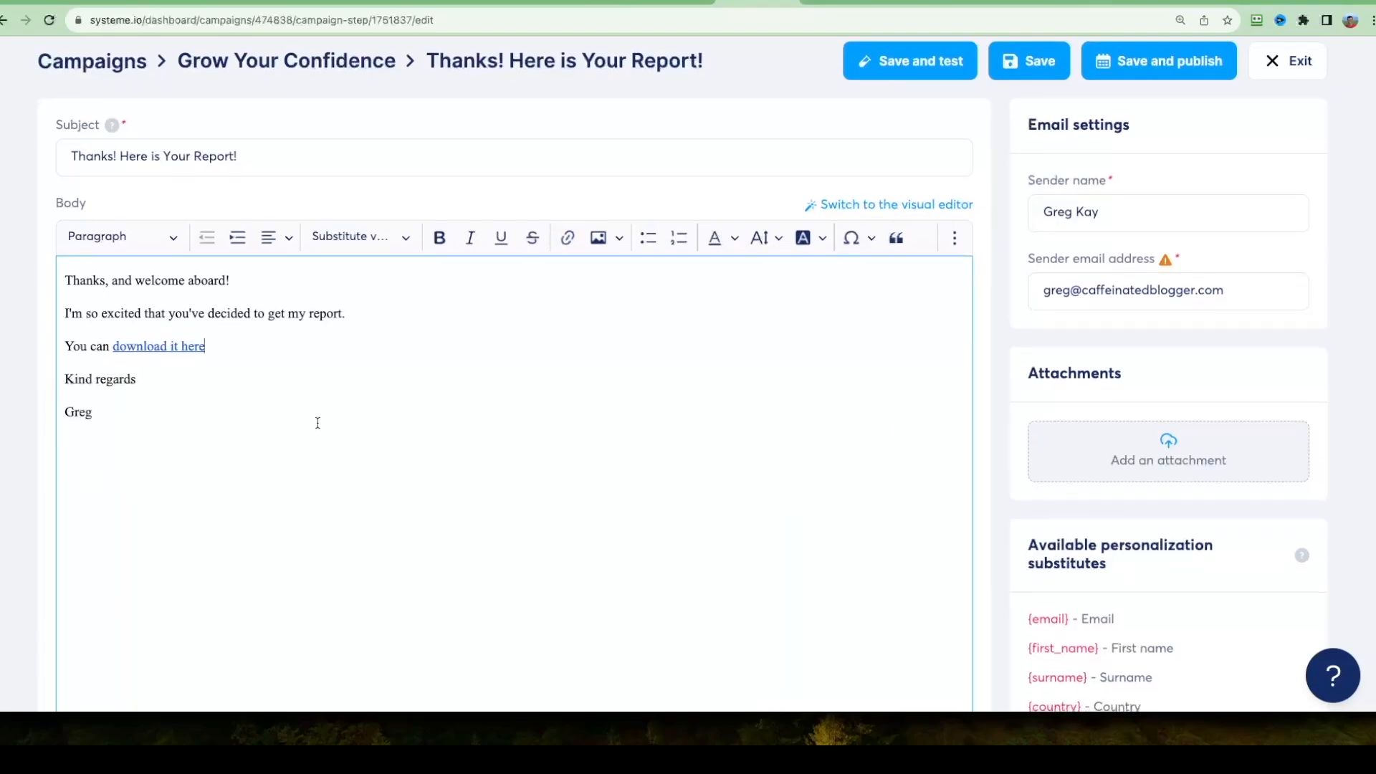
Look over the email's settings, attachments area and available personalization substitutes.
scroll(788, 358, up, 1)
scroll(1017, 354, down, 5)
scroll(1017, 354, down, 1)
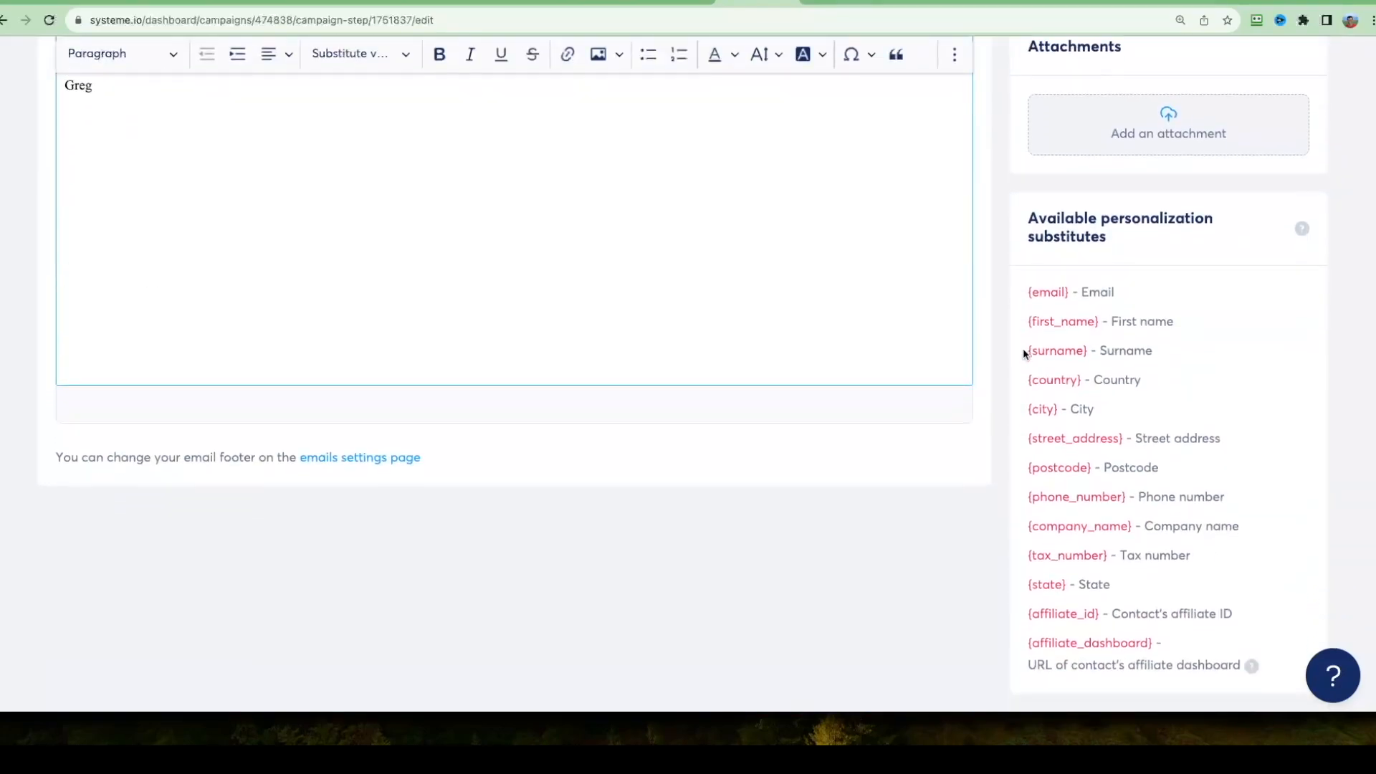
Publish the report email as the campaign's first email with a delay of 0 minutes, then save and return to the campaign's email list.
scroll(1023, 351, up, 5)
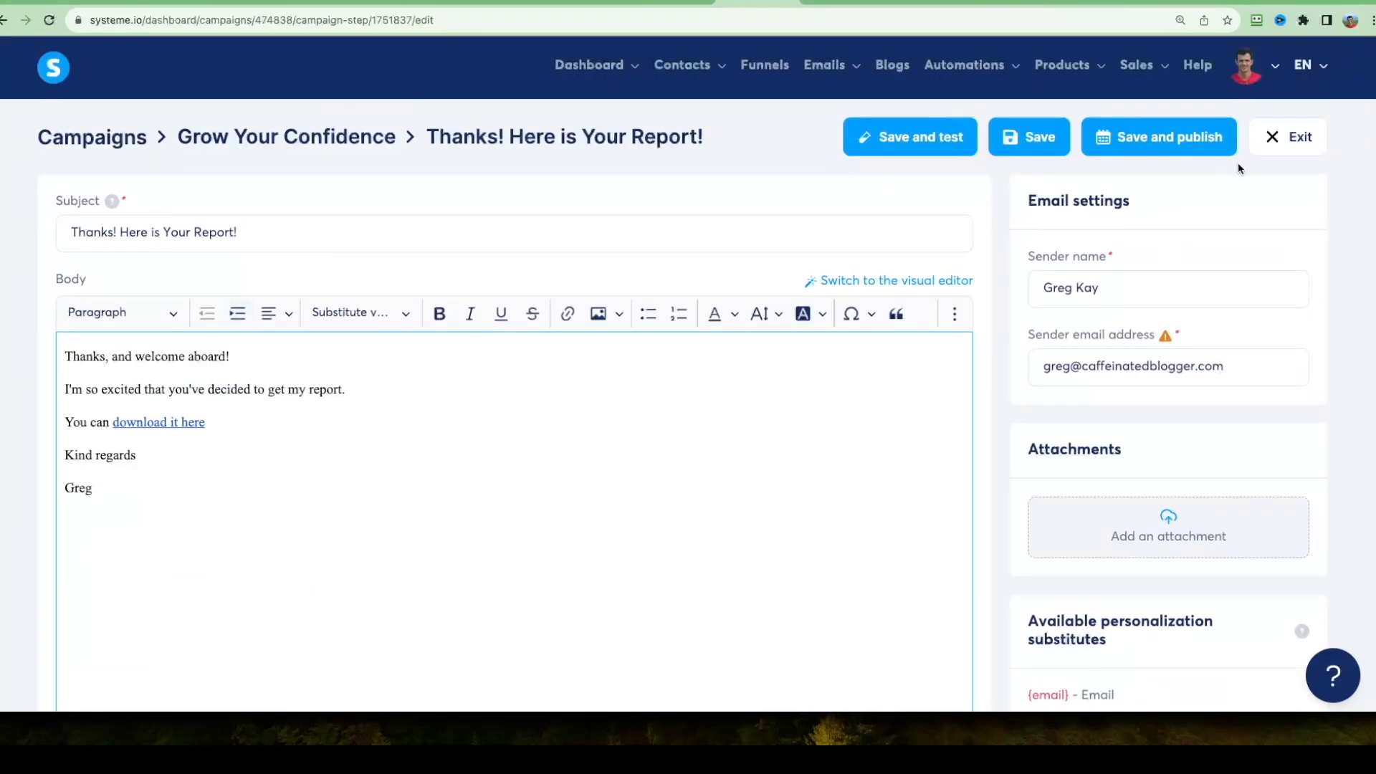
click(1211, 143)
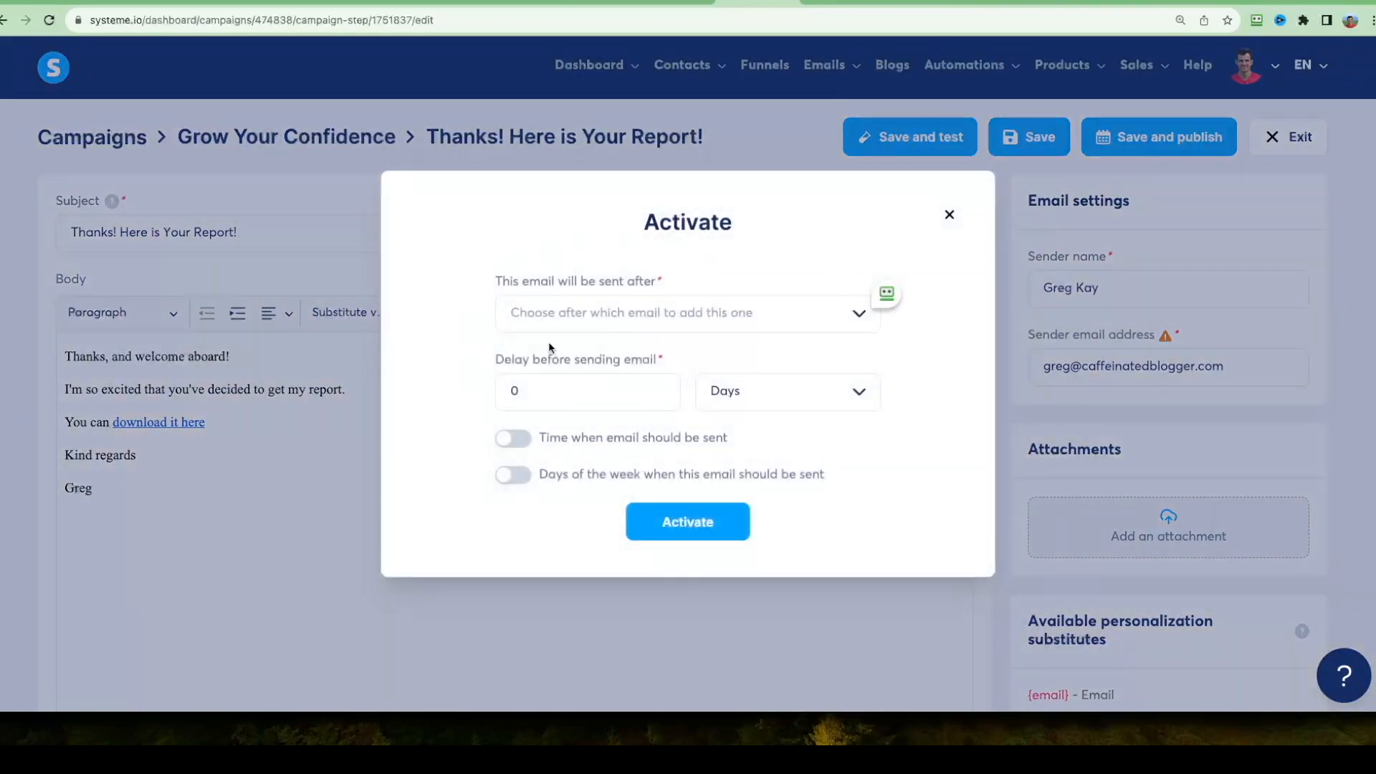
click(659, 318)
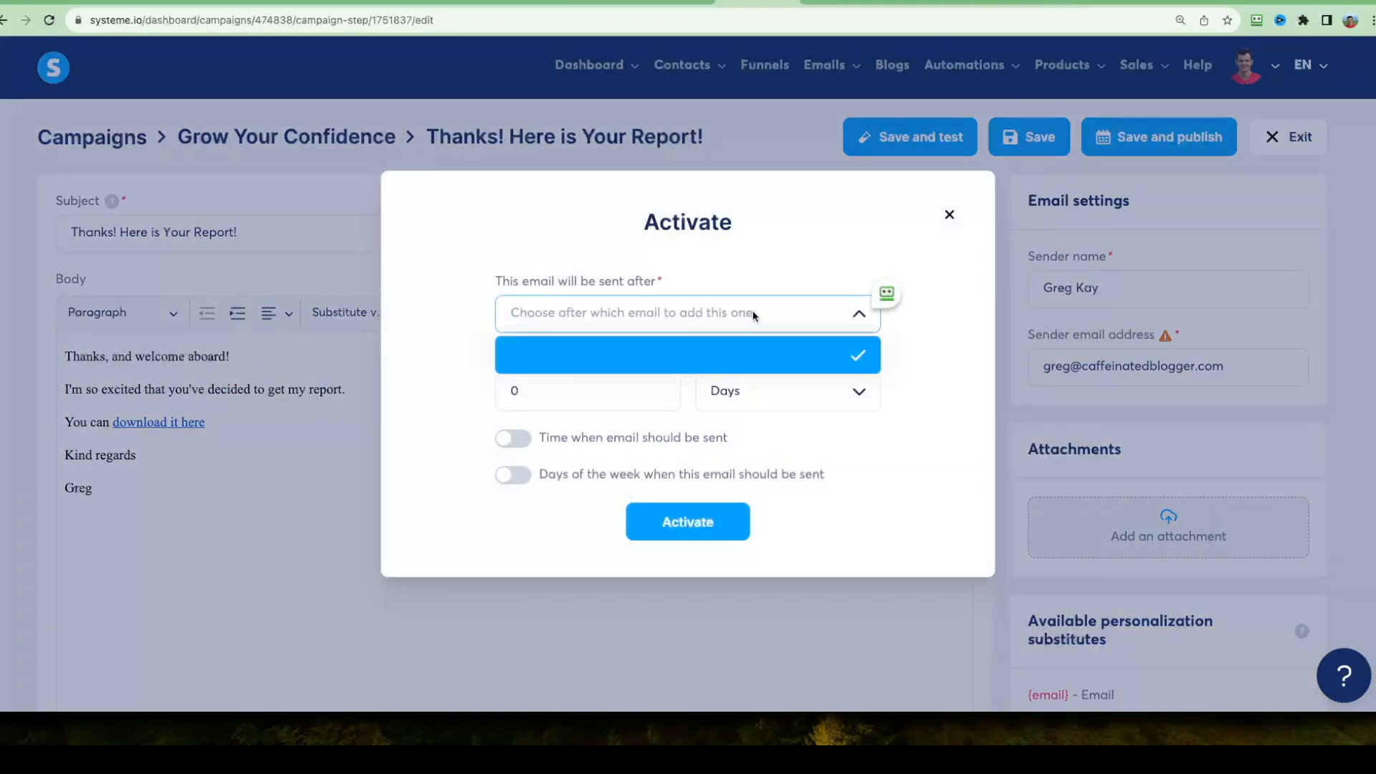
click(869, 366)
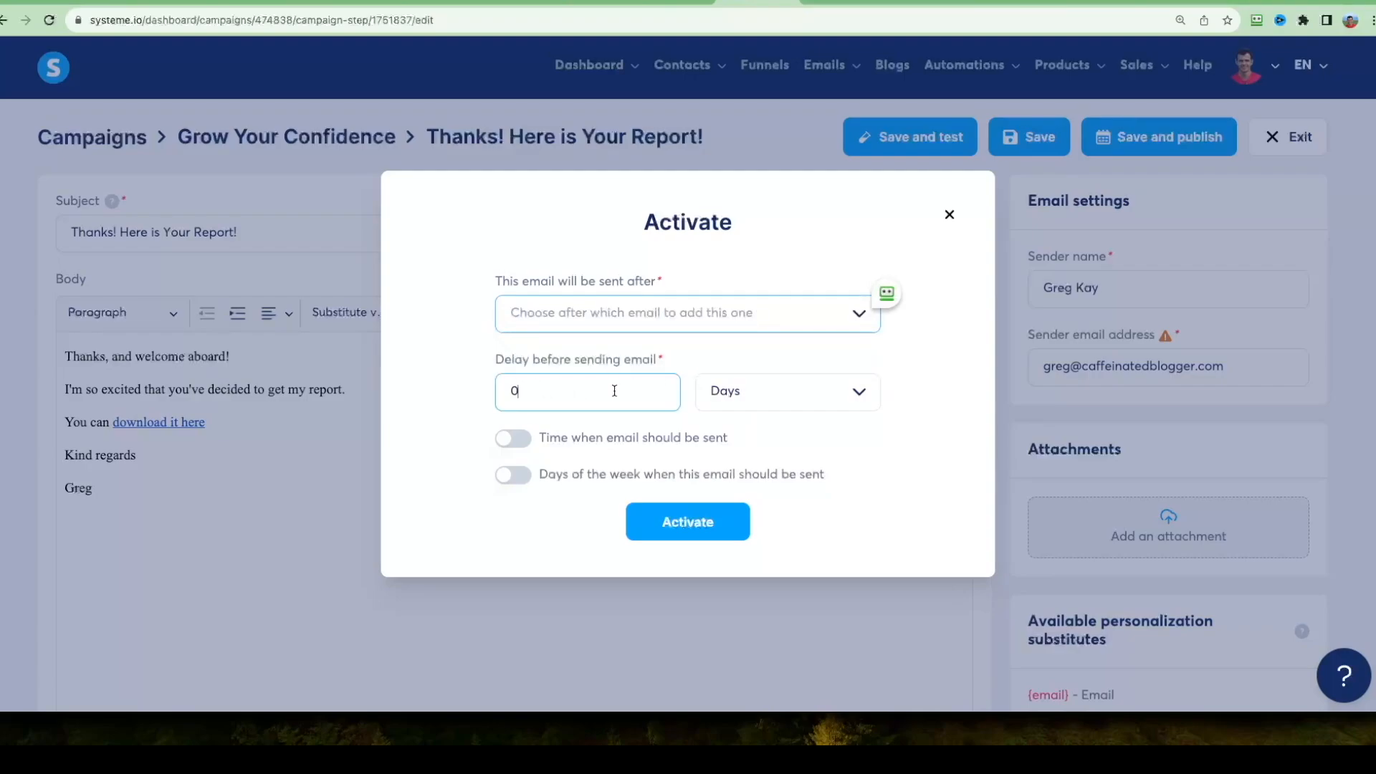
click(794, 394)
click(803, 507)
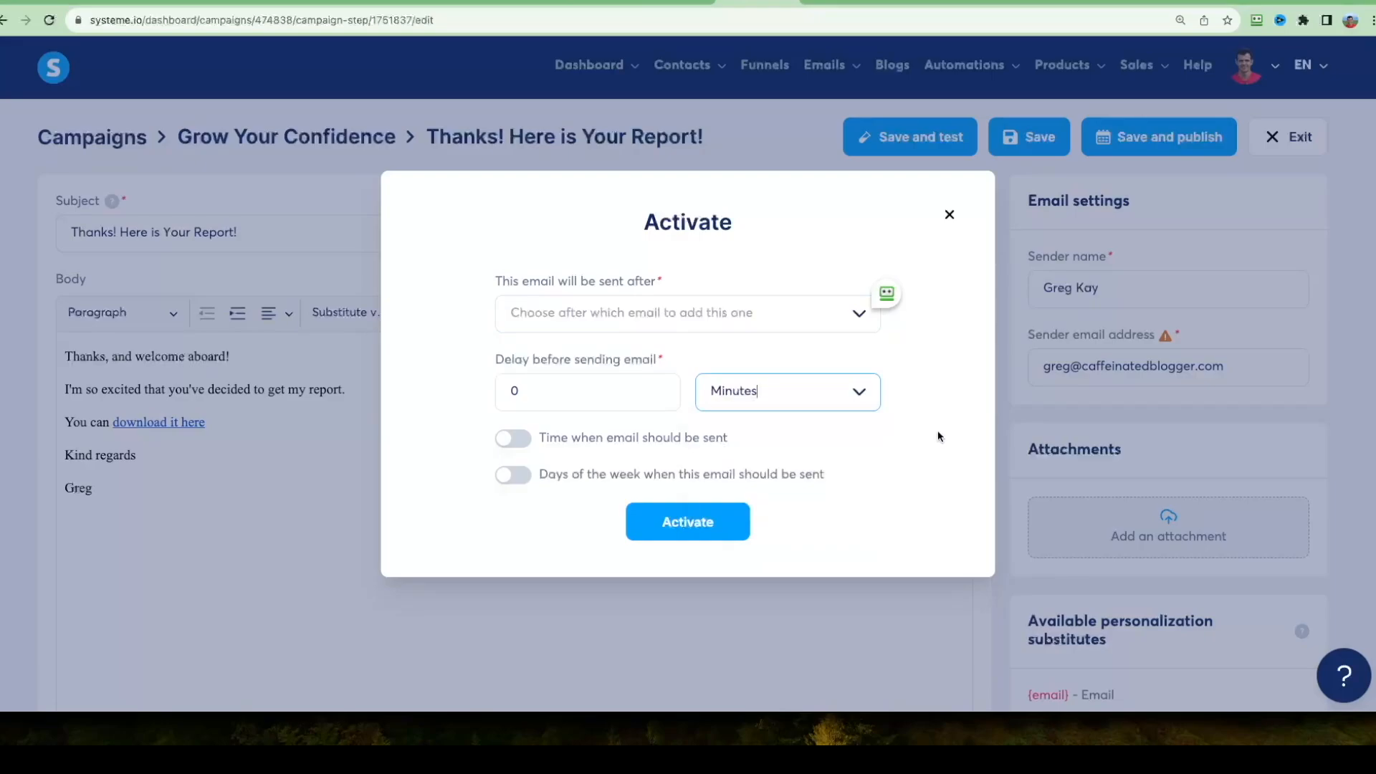
click(709, 521)
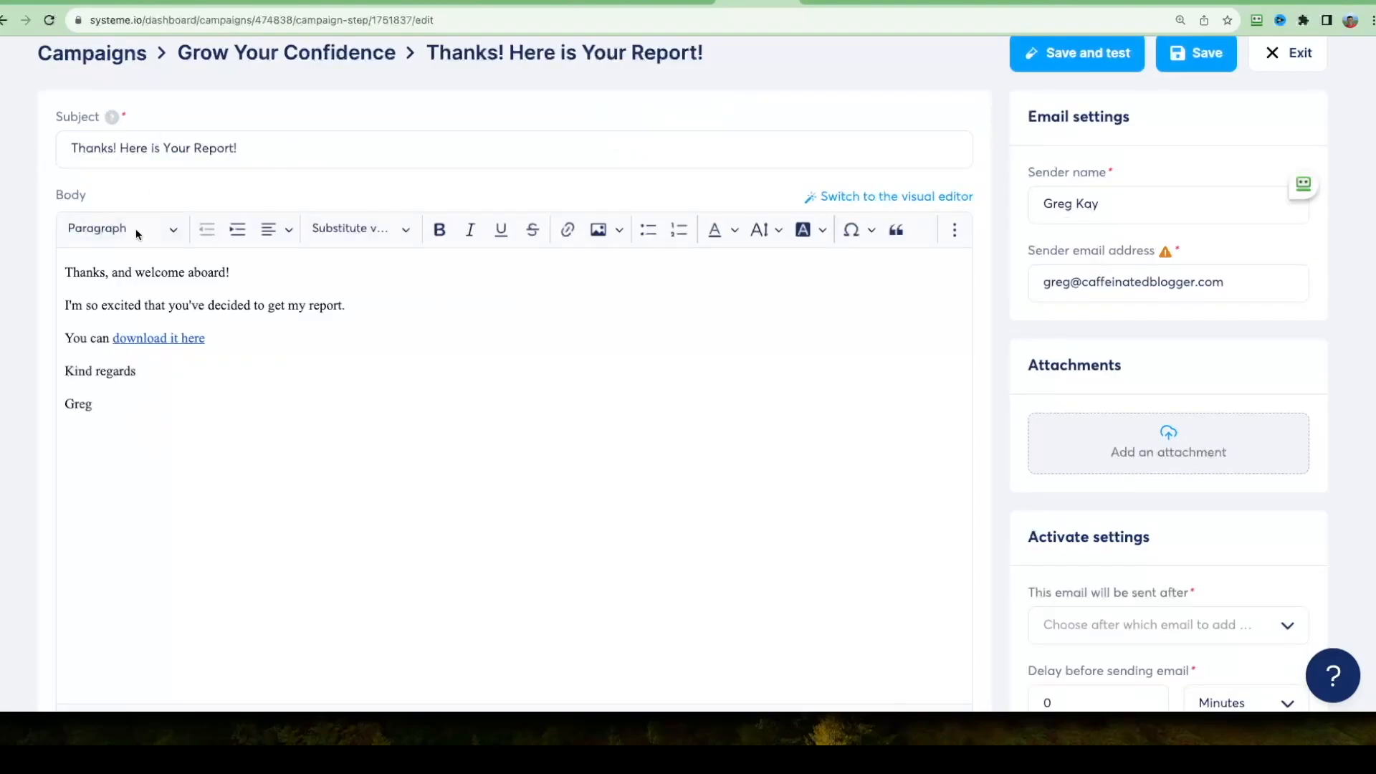
scroll(298, 251, up, 2)
click(1195, 136)
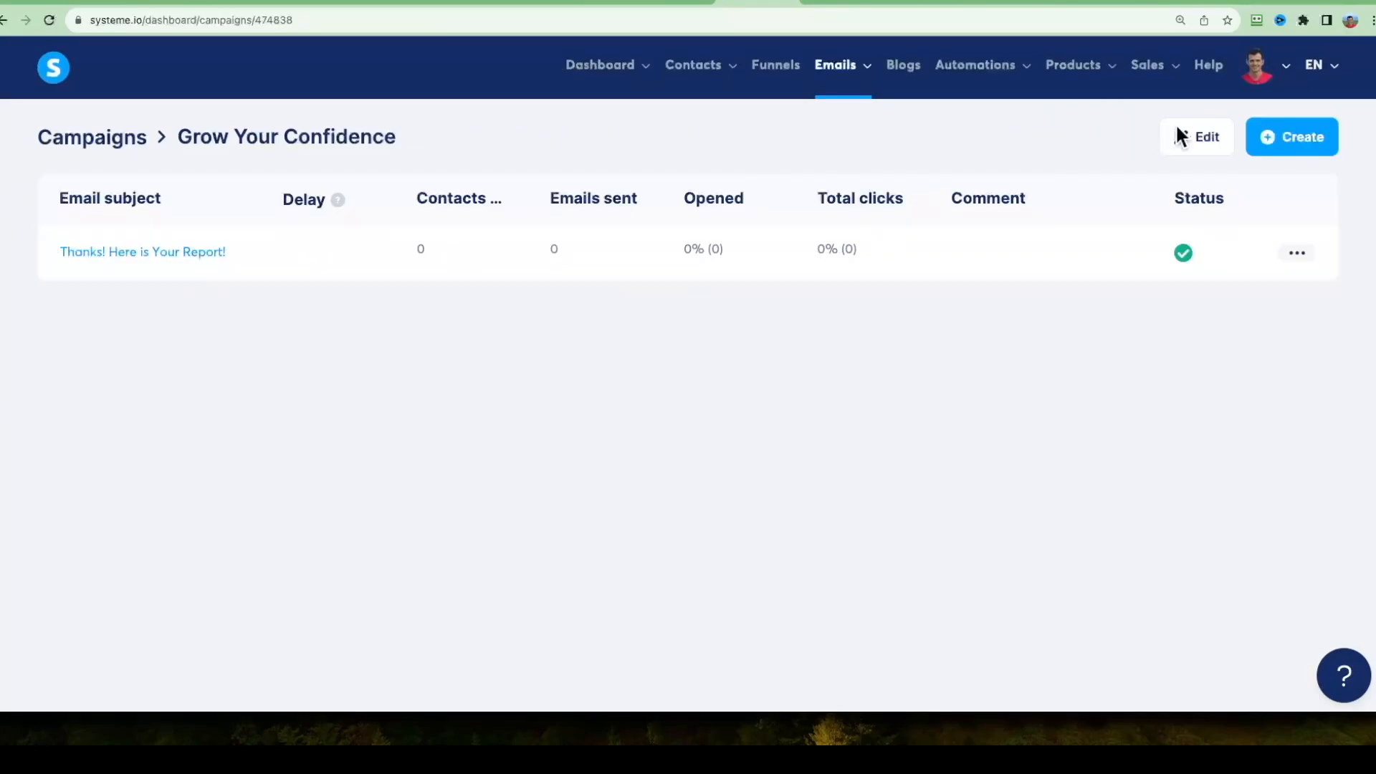
Start another campaign step and switch to ChatGPT to request 10 click-optimized subject lines for emails promoting a confidence-growing course.
click(1290, 137)
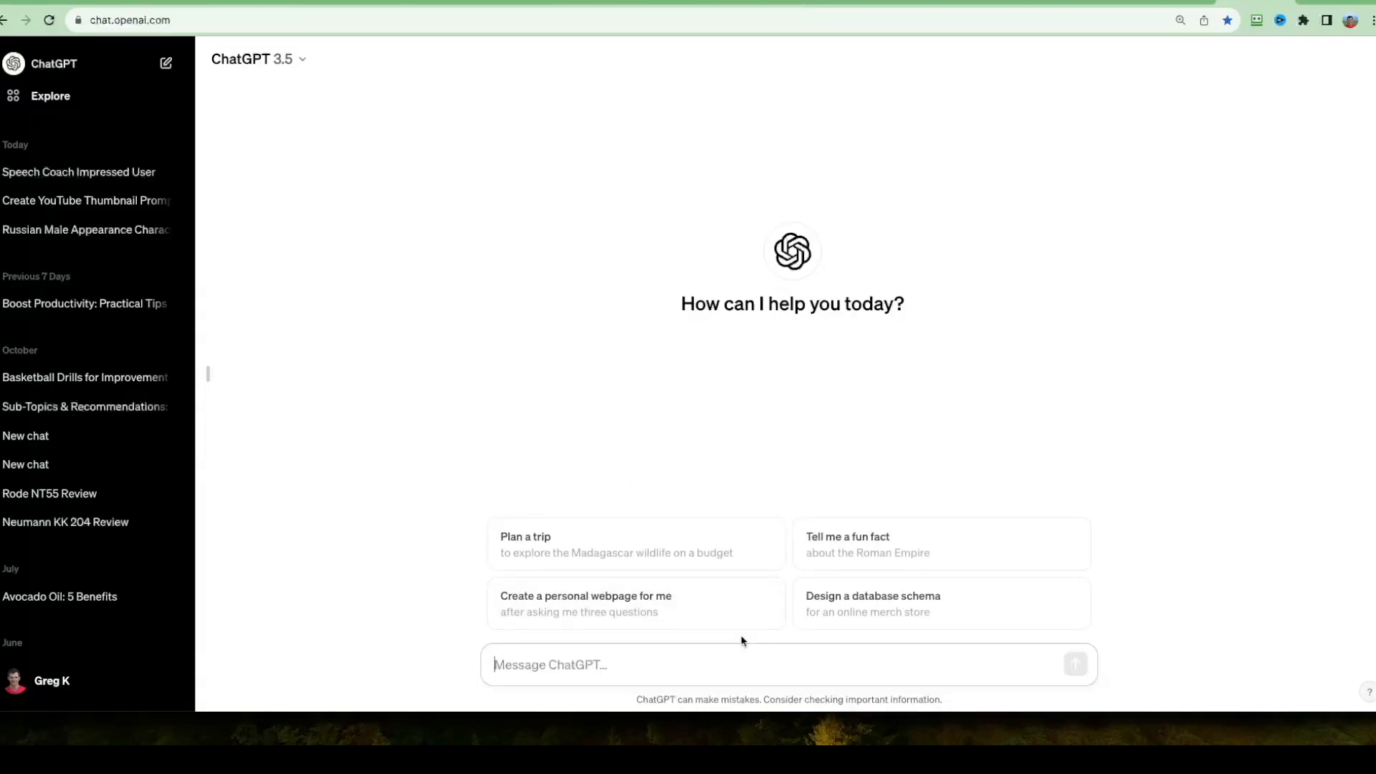
click(584, 662)
text(Give me 10 subject lines for emails promoting a course that helps people grow their confidence. Optimize subject lines to get more clicks)
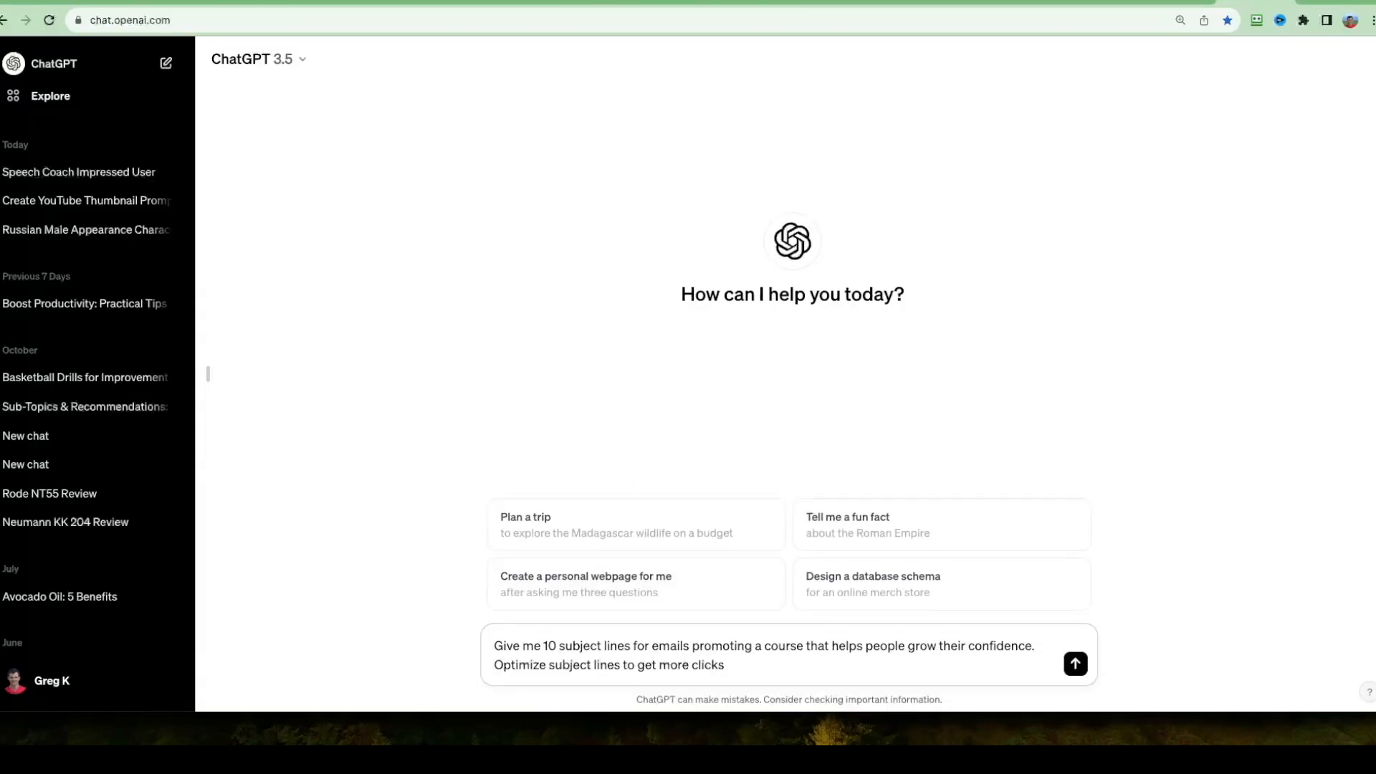
key(Return)
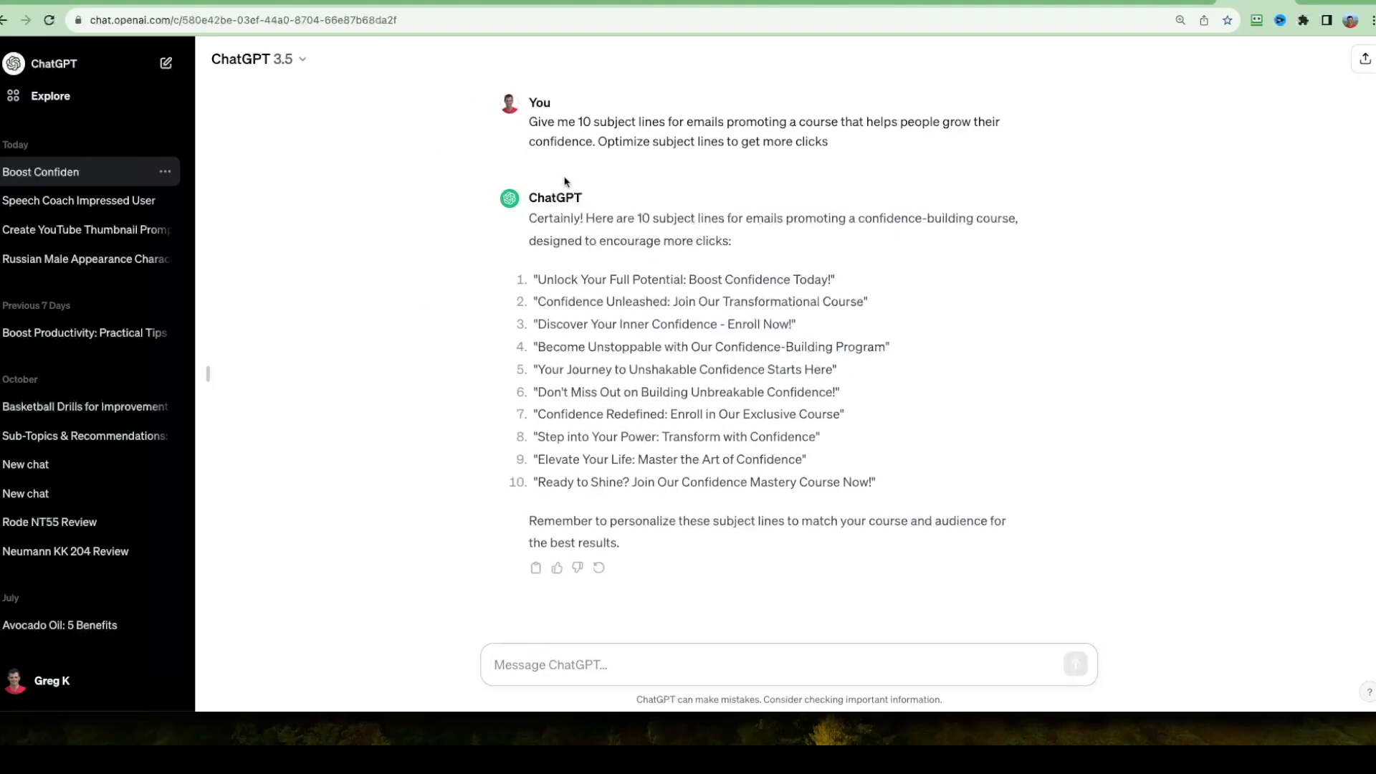
Copy "Become Unstoppable with Our Confidence-Building Program" as the campaign step's subject, fill in the sender's name, and save the step.
drag(538, 347, 847, 349)
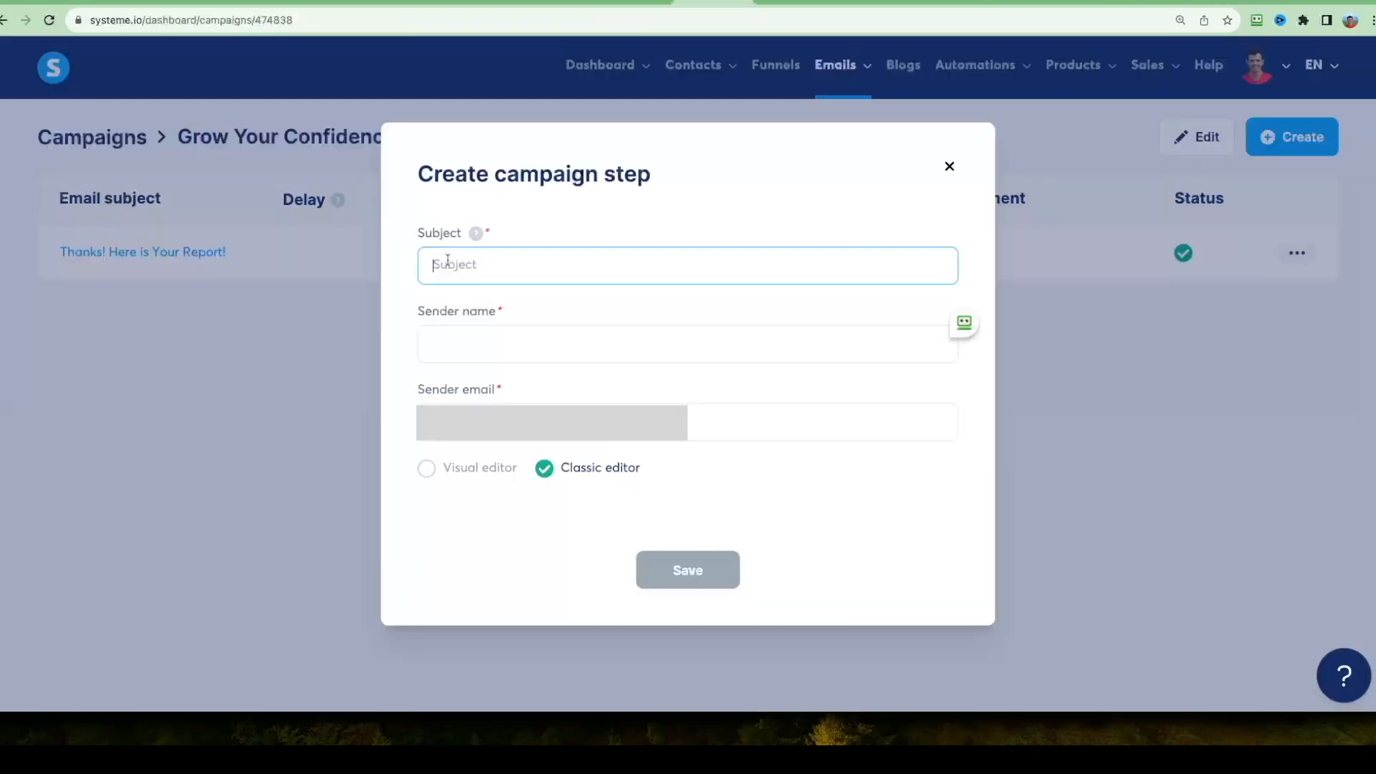
text(Become Unstoppable with Our Confidence-Building Program)
click(480, 341)
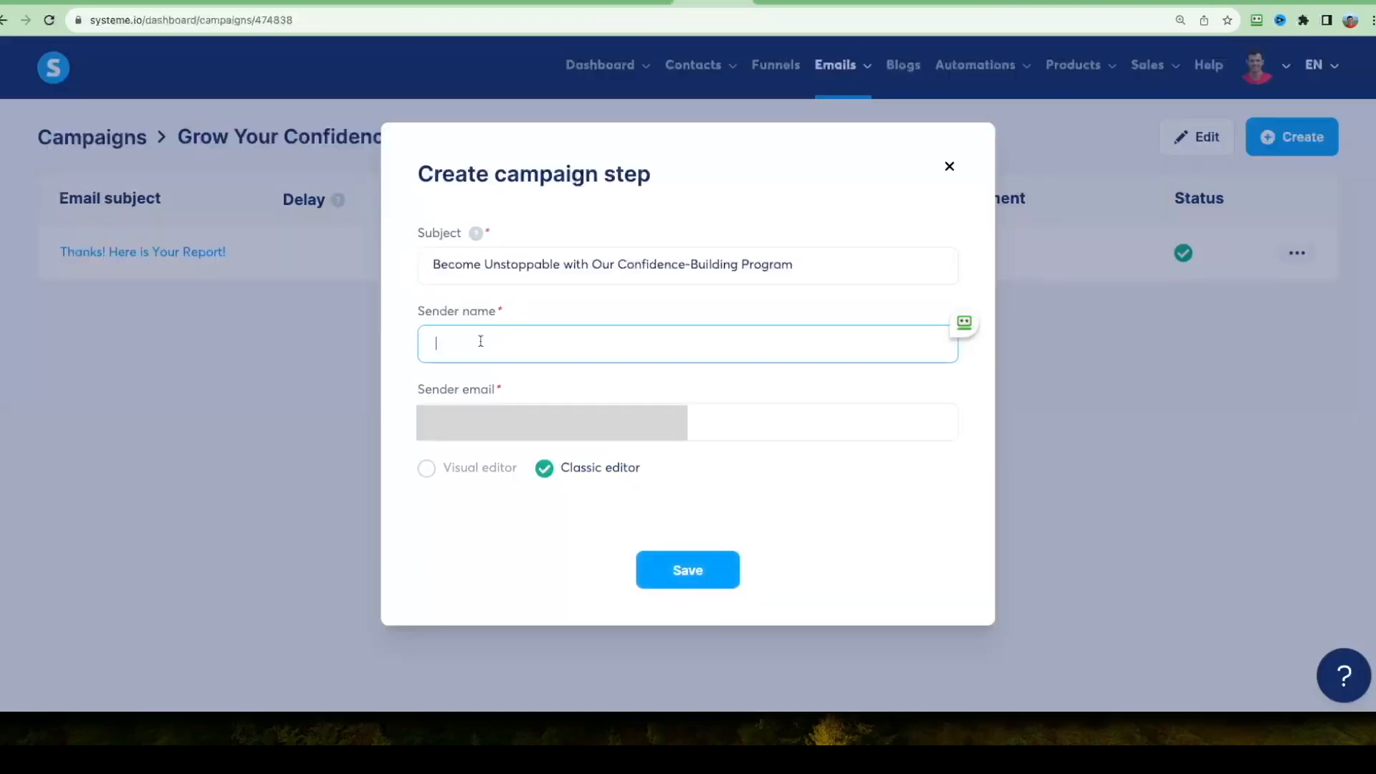
text(Greg Kay)
click(687, 570)
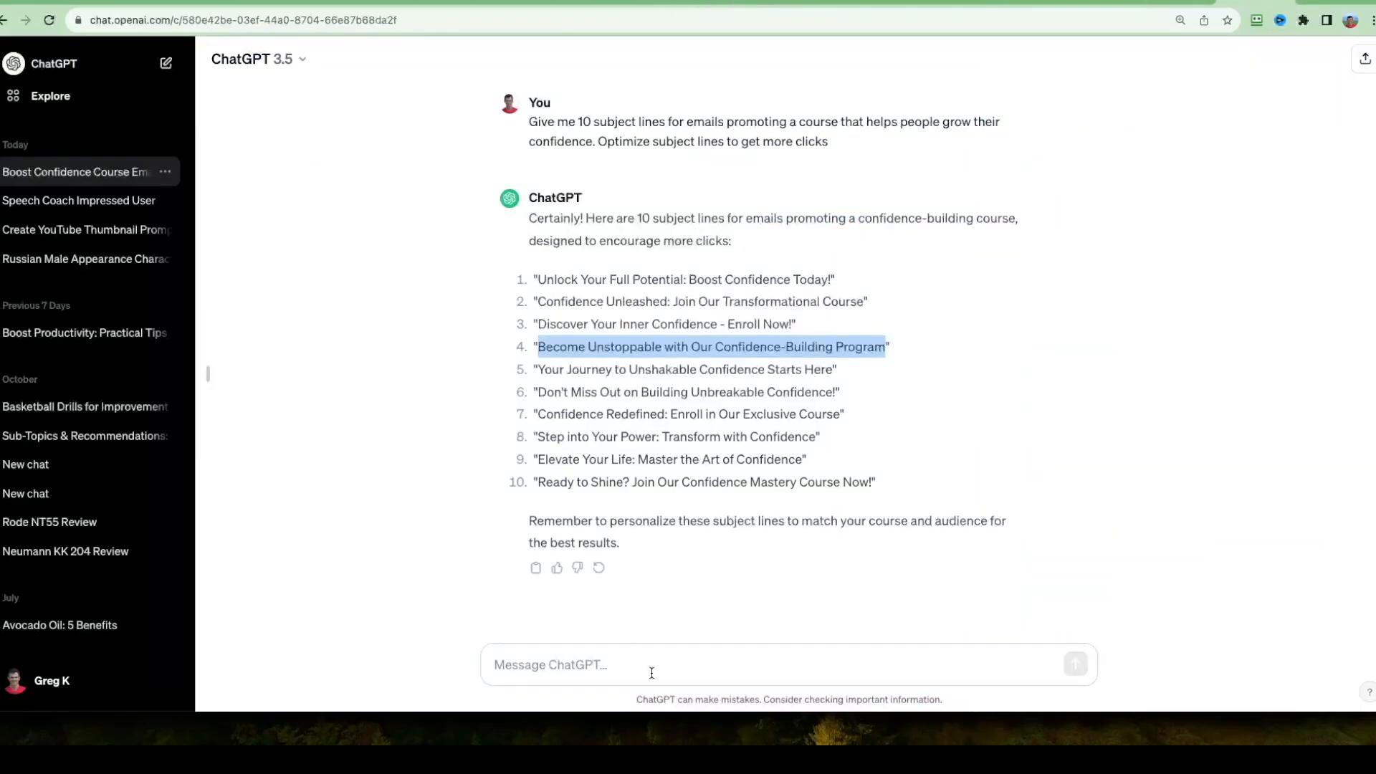
Switch to ChatGPT and ask it to "write me a promotion email selling this course".
click(651, 672)
text(write me a promotion email selling this course)
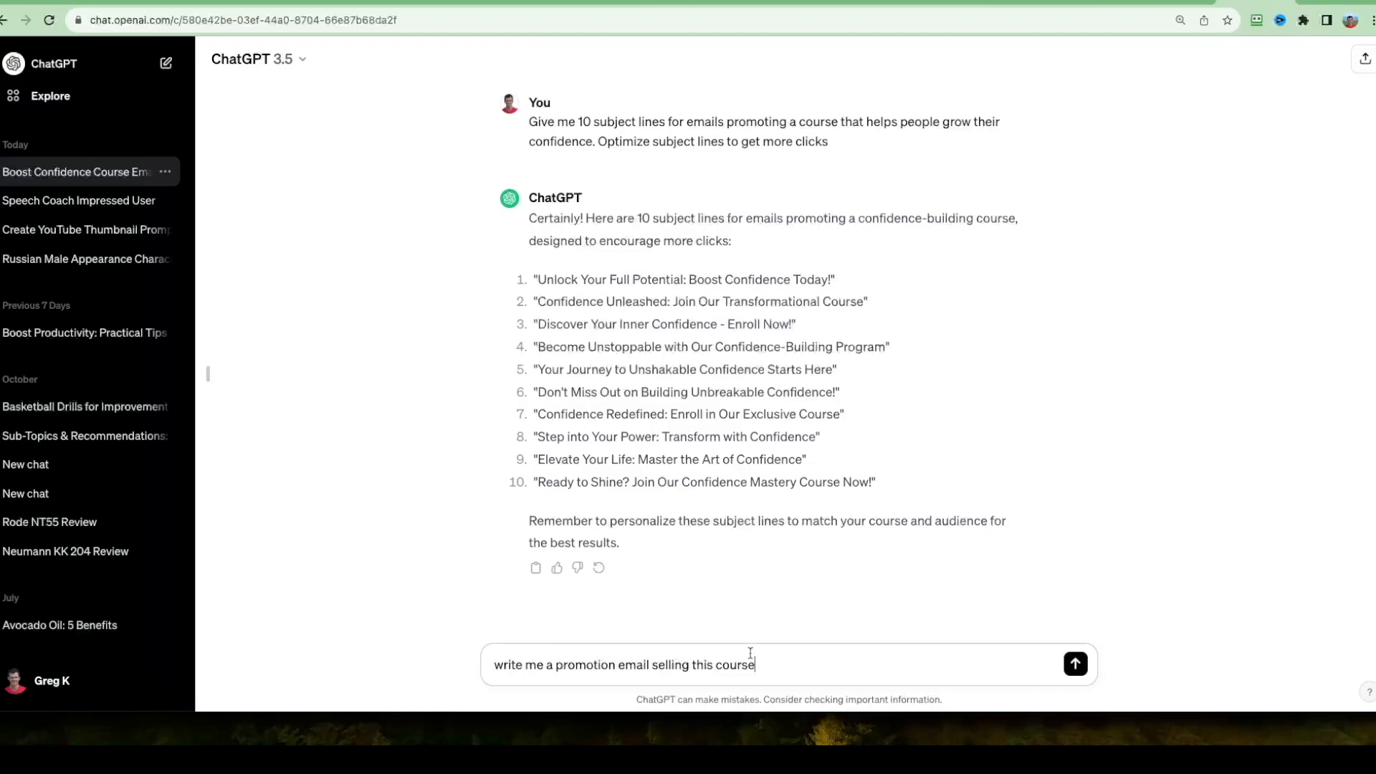
key(Return)
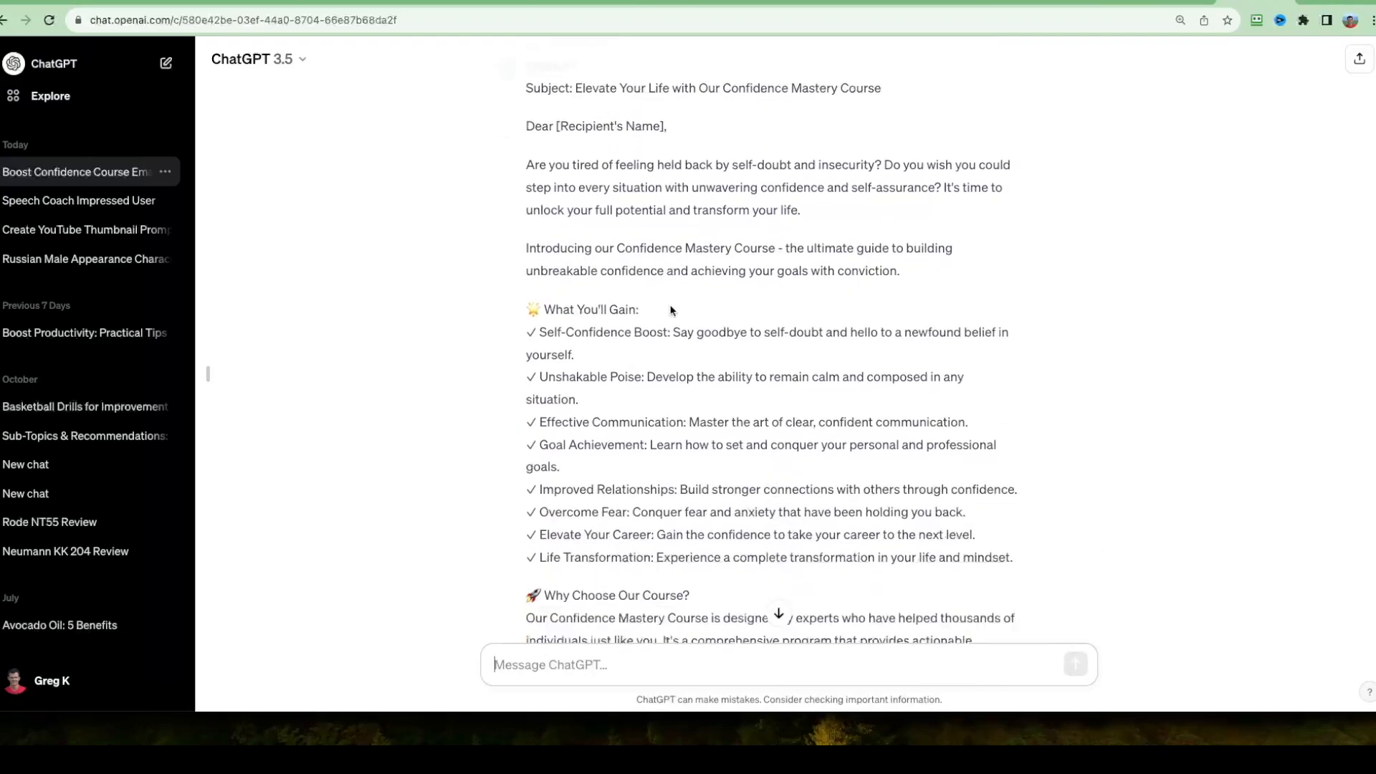
Copy the generated promotion email and paste the version beginning "Are you tired of feeling held back by self-doubt and insecurity?" as the body.
scroll(749, 430, down, 2)
drag(602, 571, 532, 484)
drag(532, 484, 527, 384)
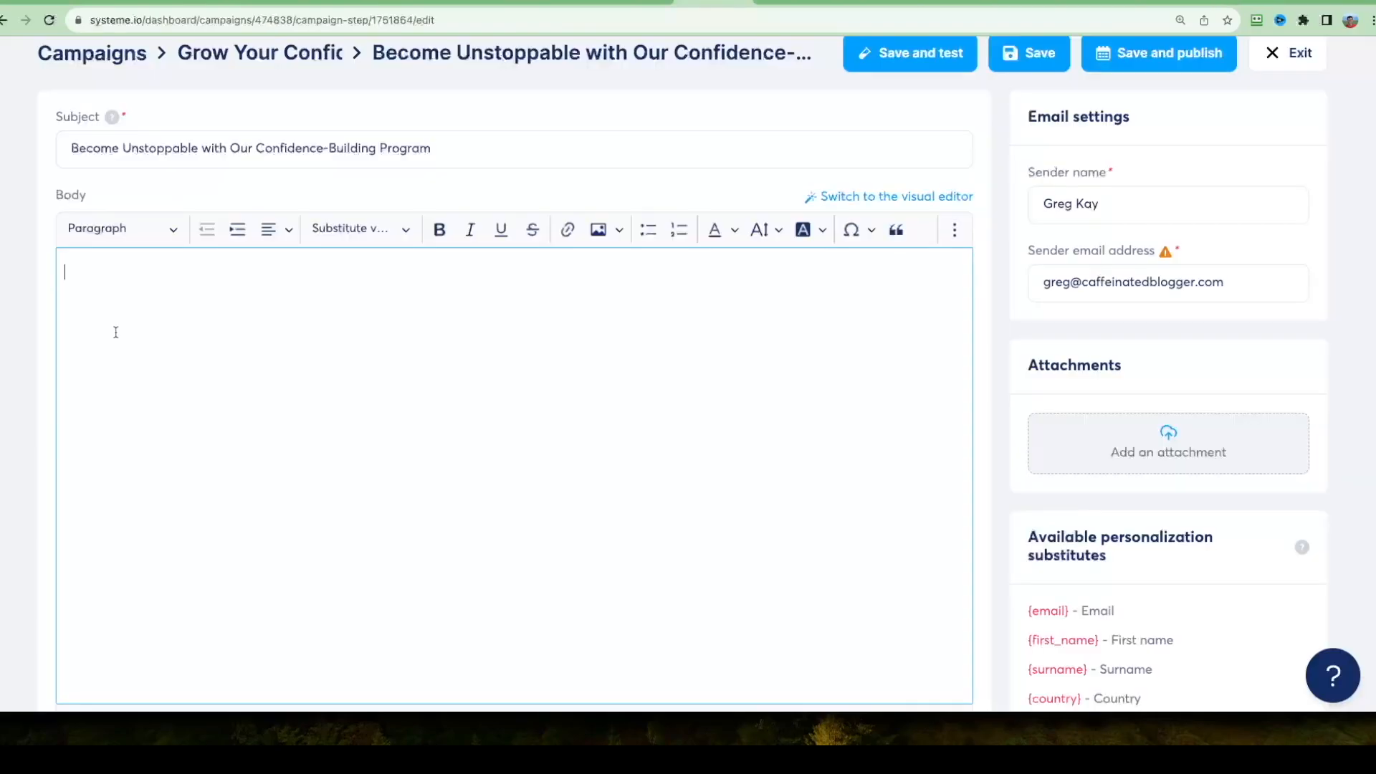
key(ctrl+v)
Bold "Click here to enroll now" in the email body and link it to the funnel's Sales Page URL with path c1-sales.
scroll(53, 231, down, 2)
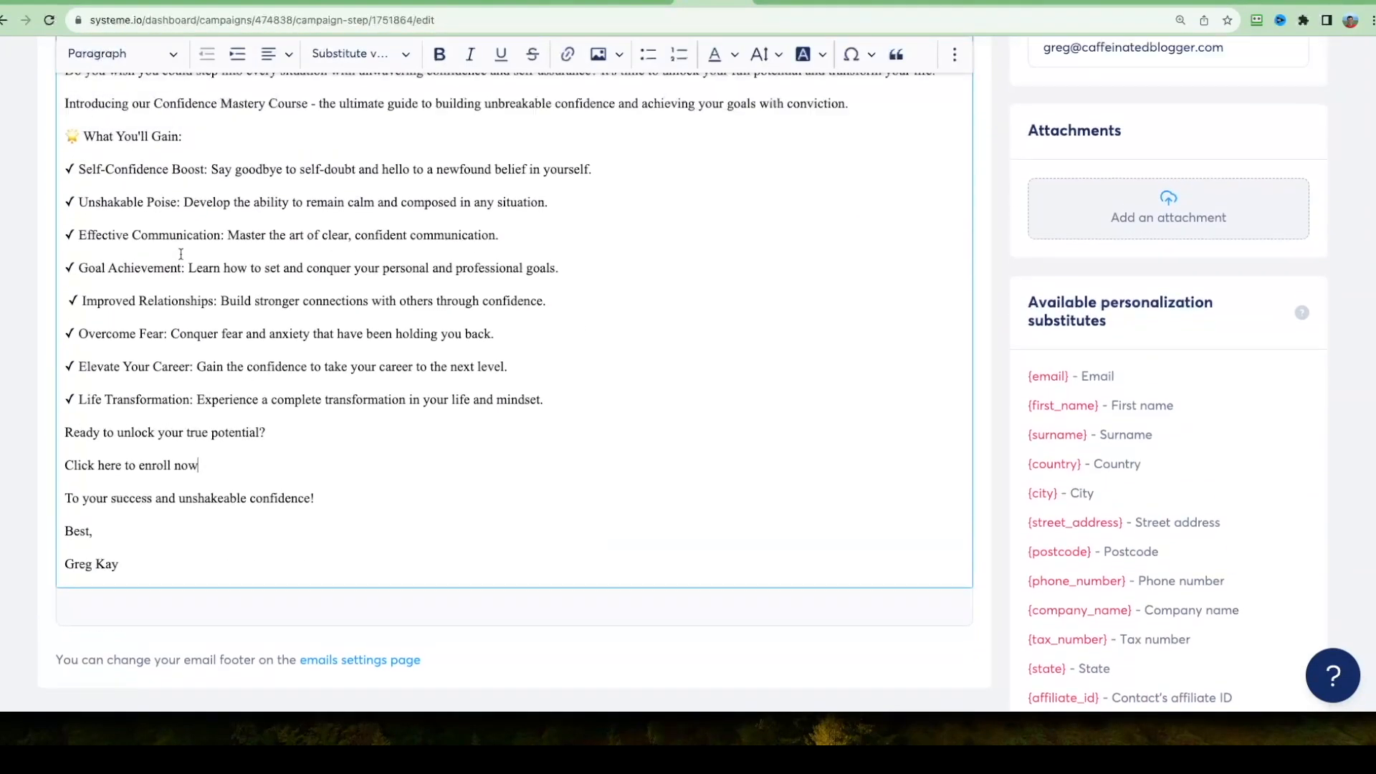
drag(214, 382, 63, 383)
key(ctrl+b)
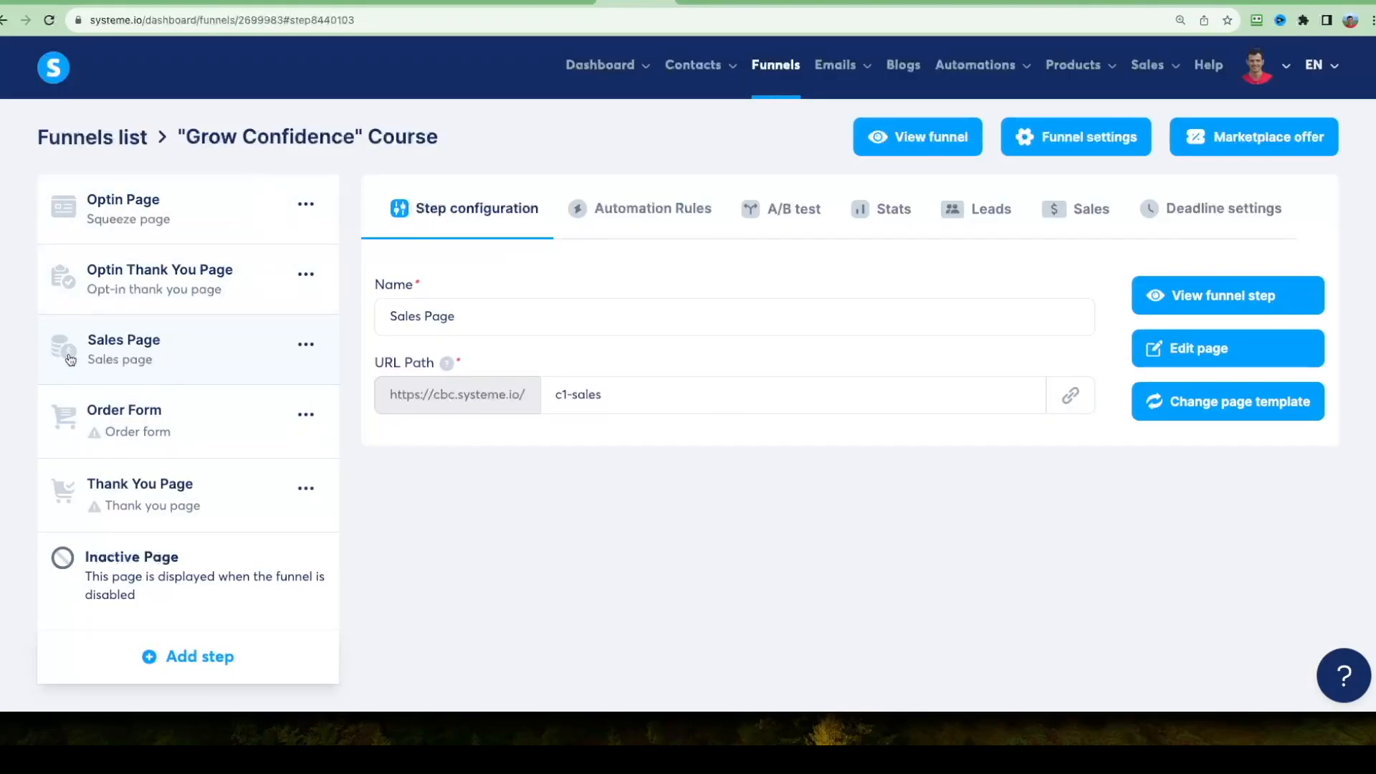
click(1071, 398)
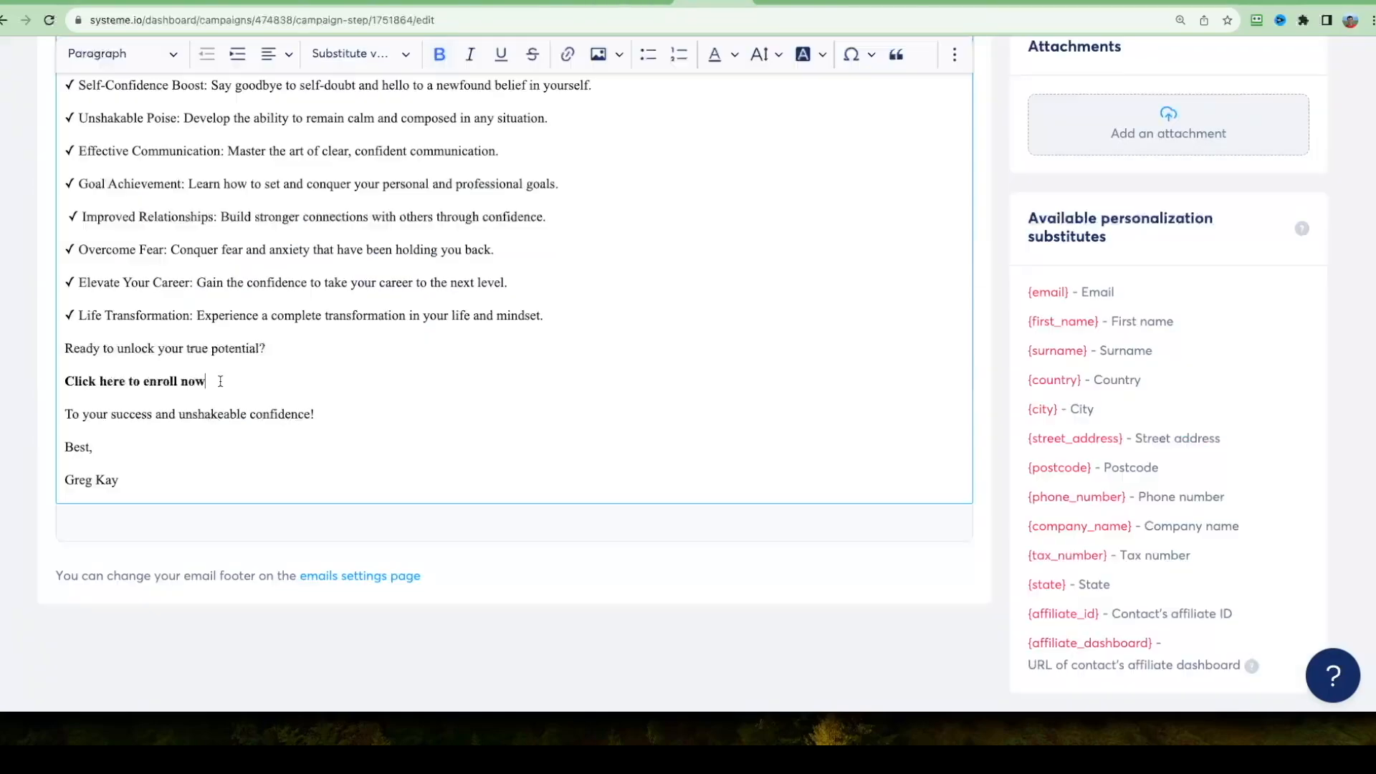
drag(206, 380, 42, 390)
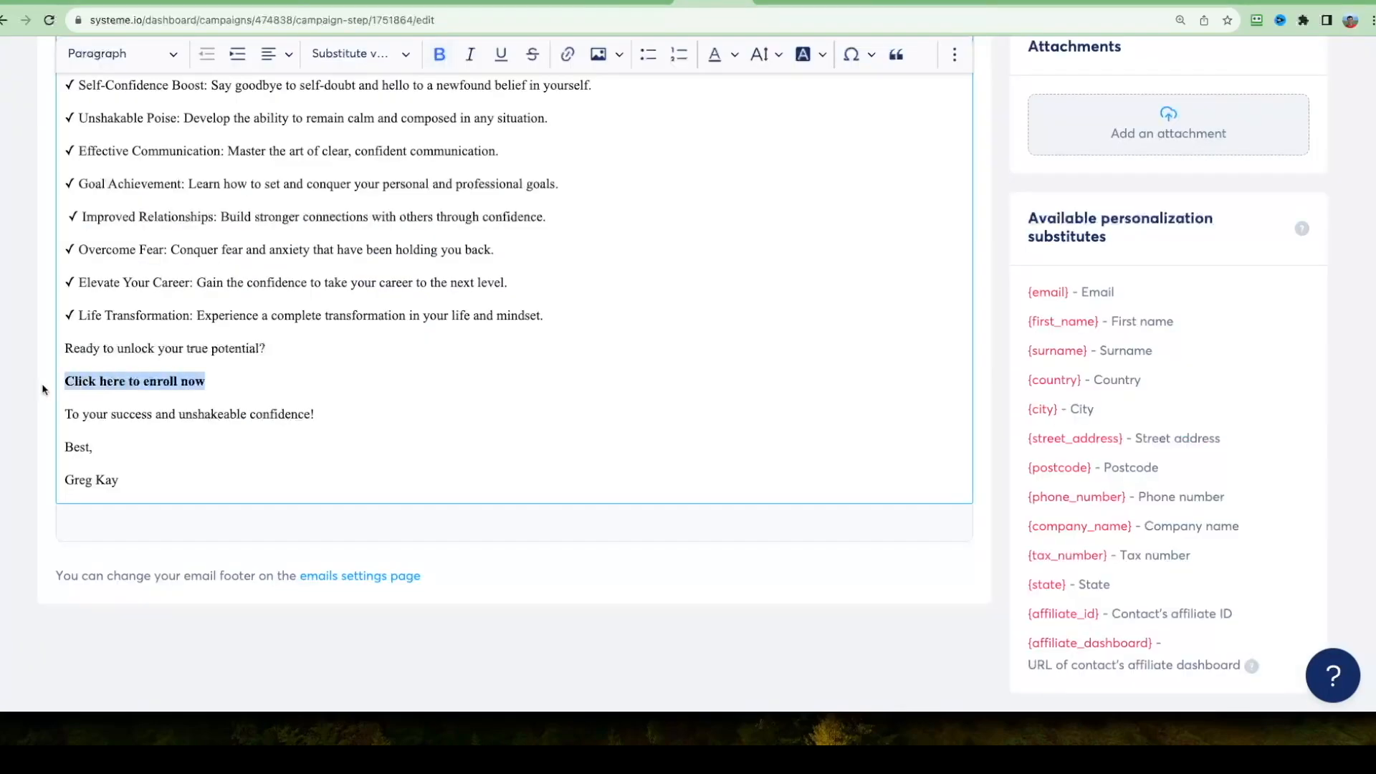
click(567, 54)
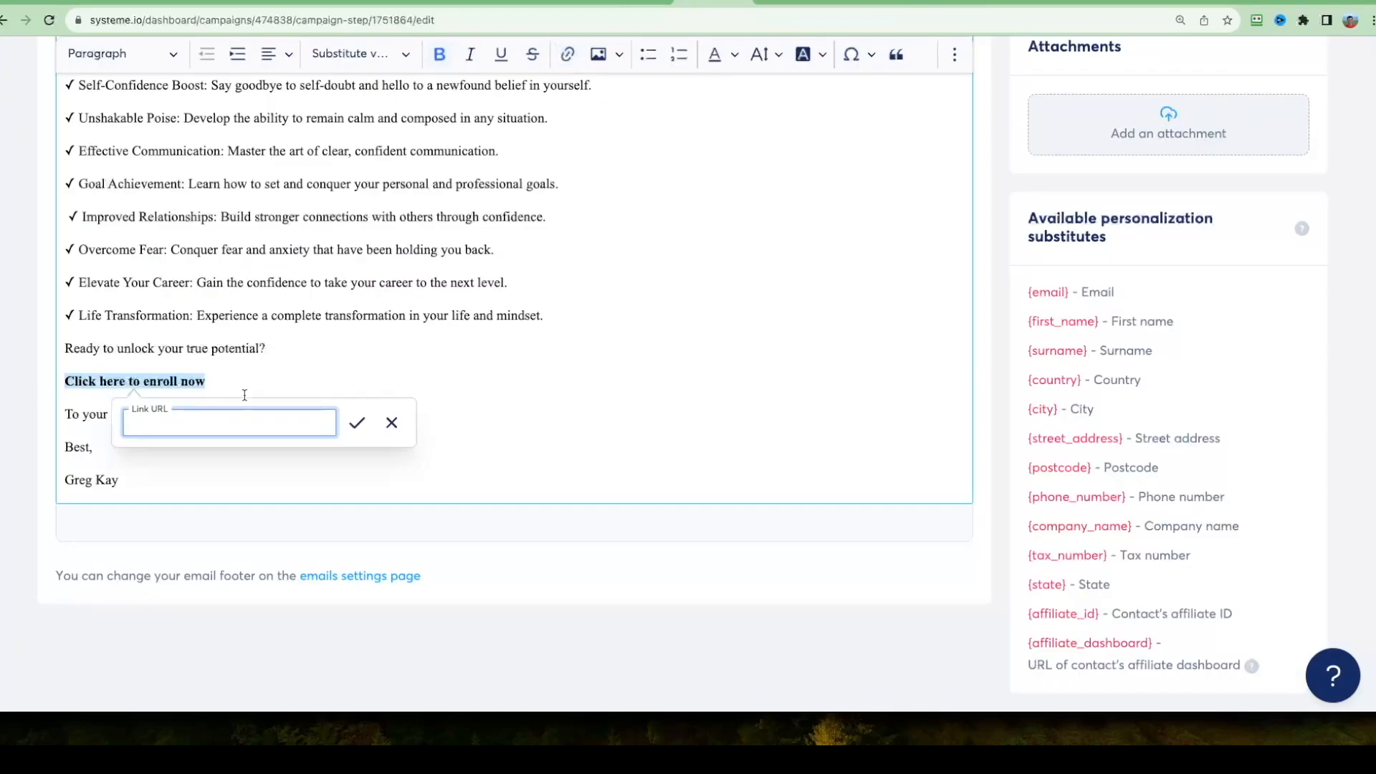
key(ctrl+v)
click(357, 422)
Publish the promotion email to send 1 day after "Thanks! Here is Your Report!", and exit to the campaign's email list.
scroll(681, 411, up, 6)
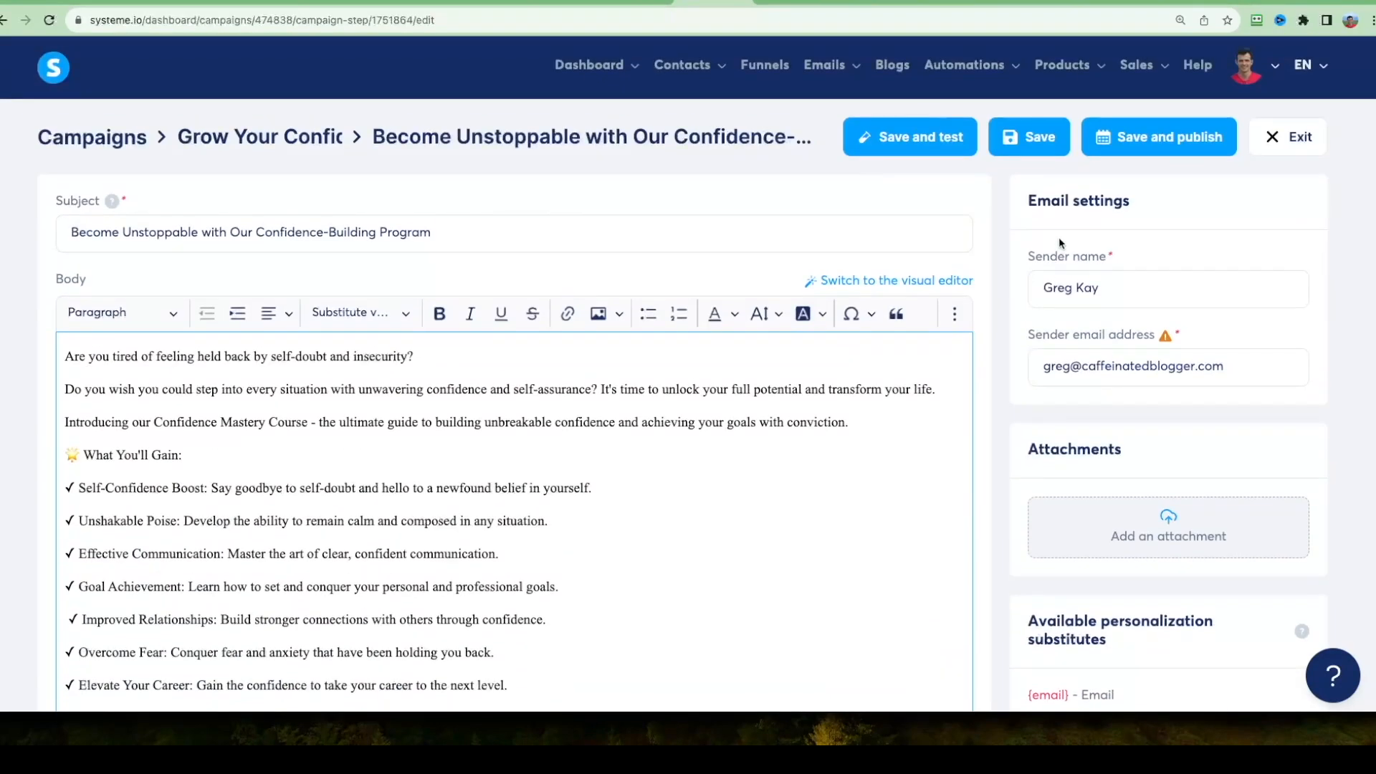
click(1151, 142)
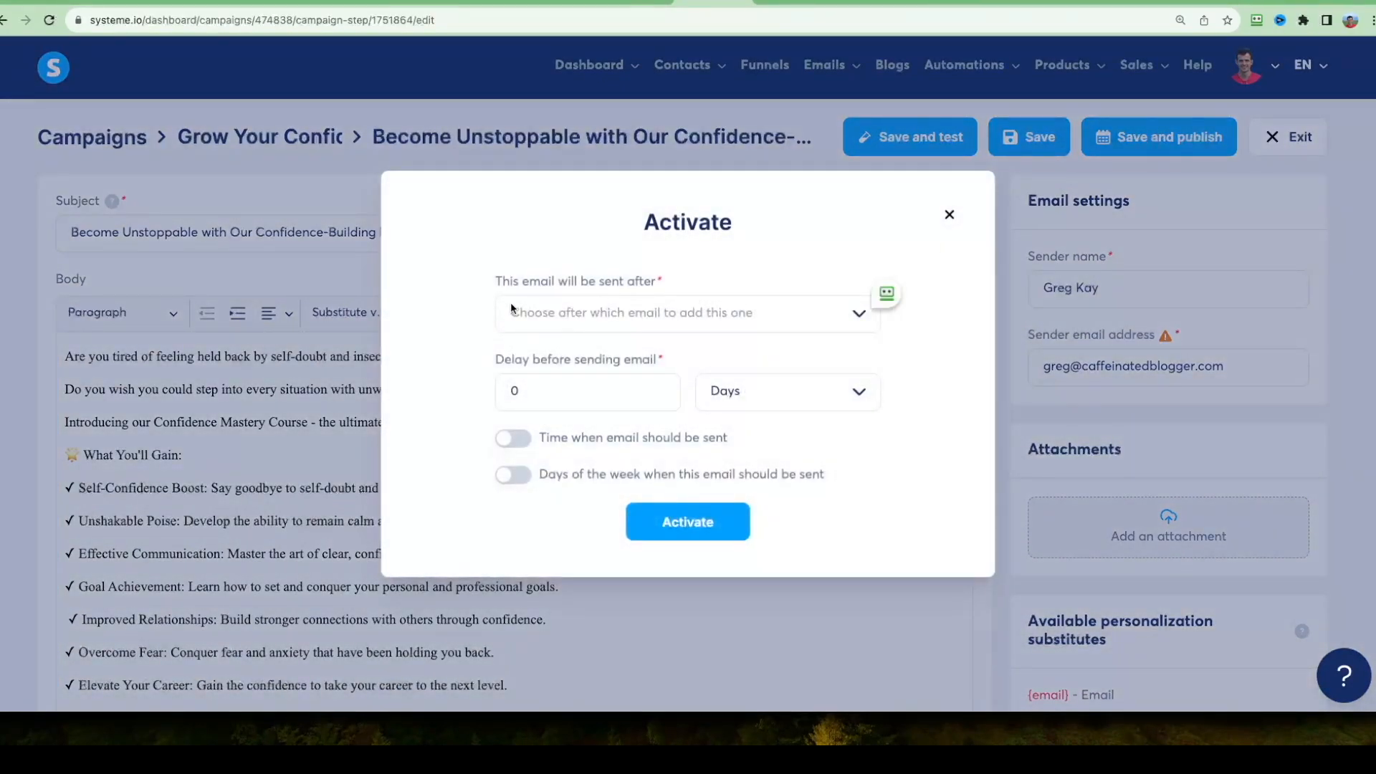
click(670, 309)
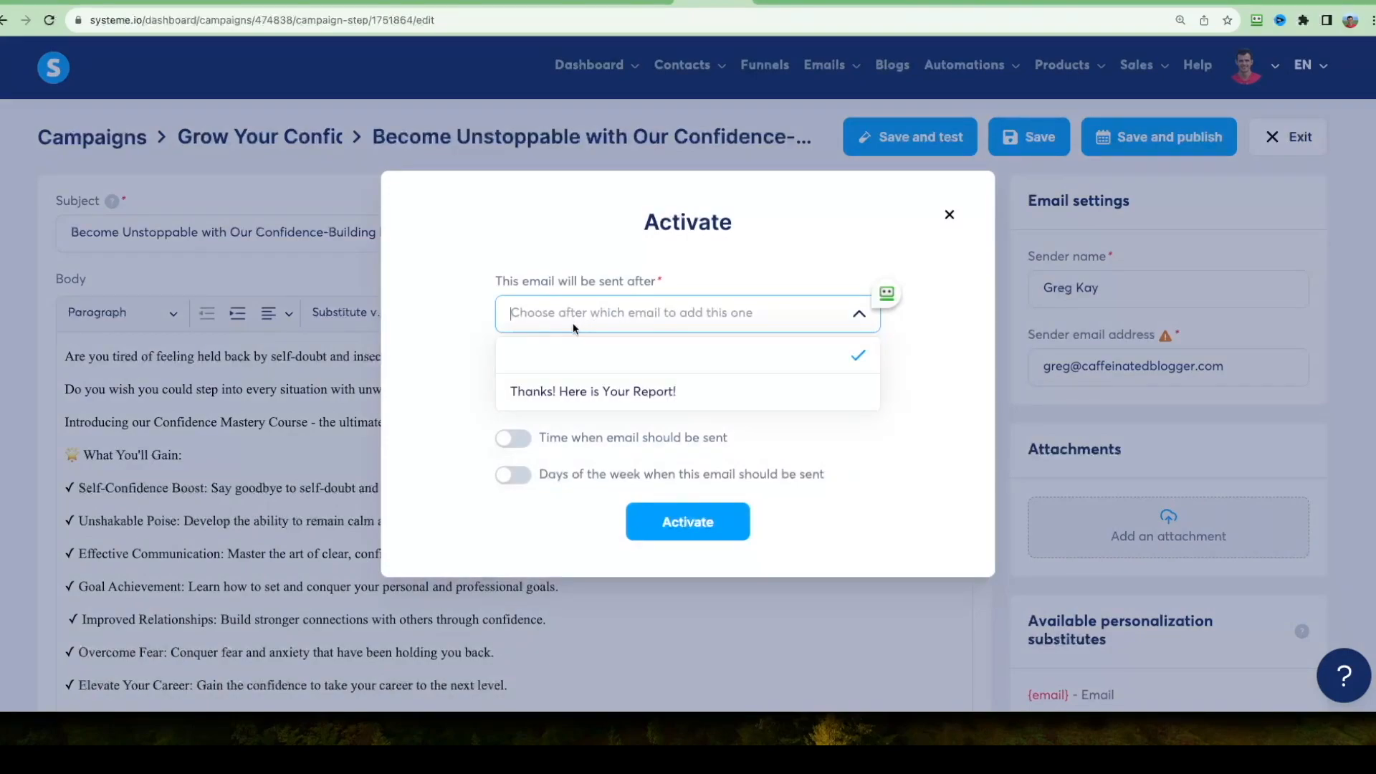
click(586, 393)
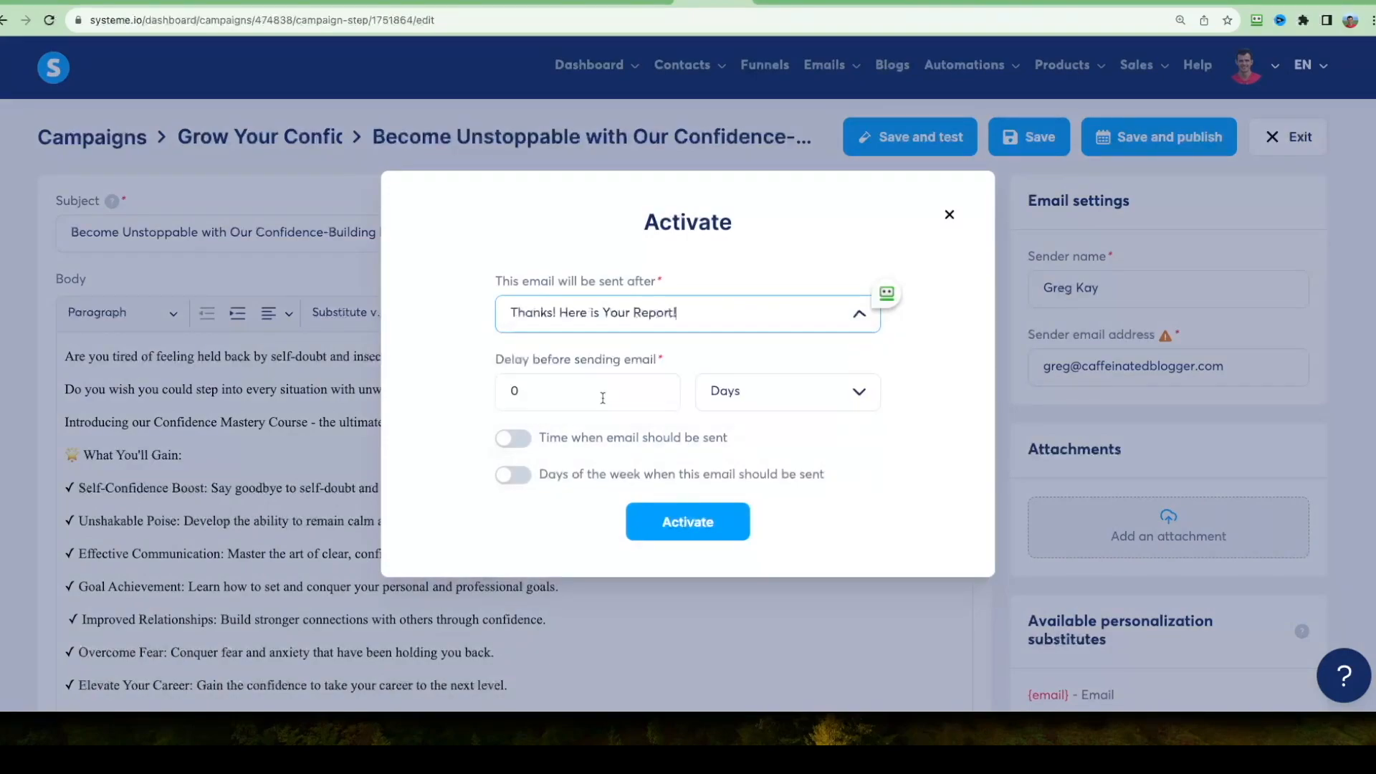
click(577, 401)
text(1)
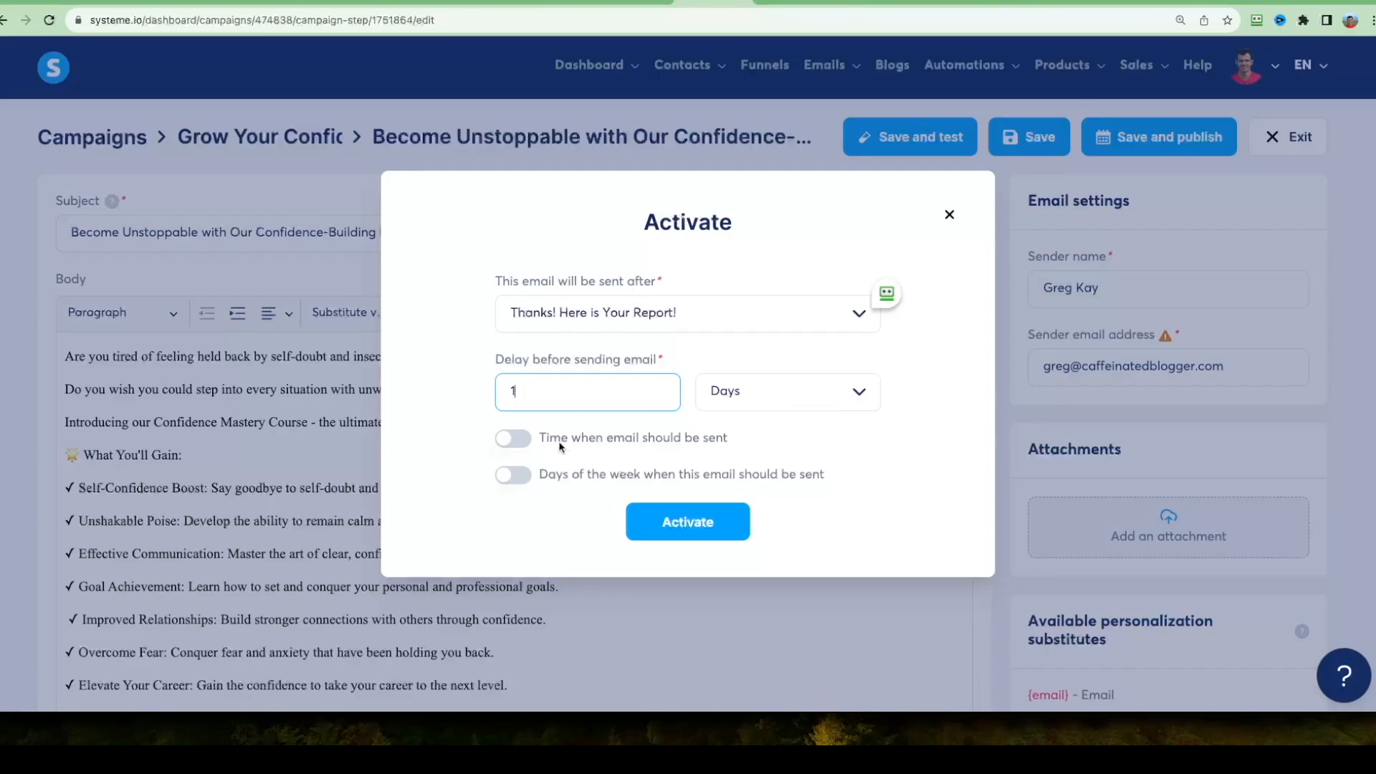
click(688, 521)
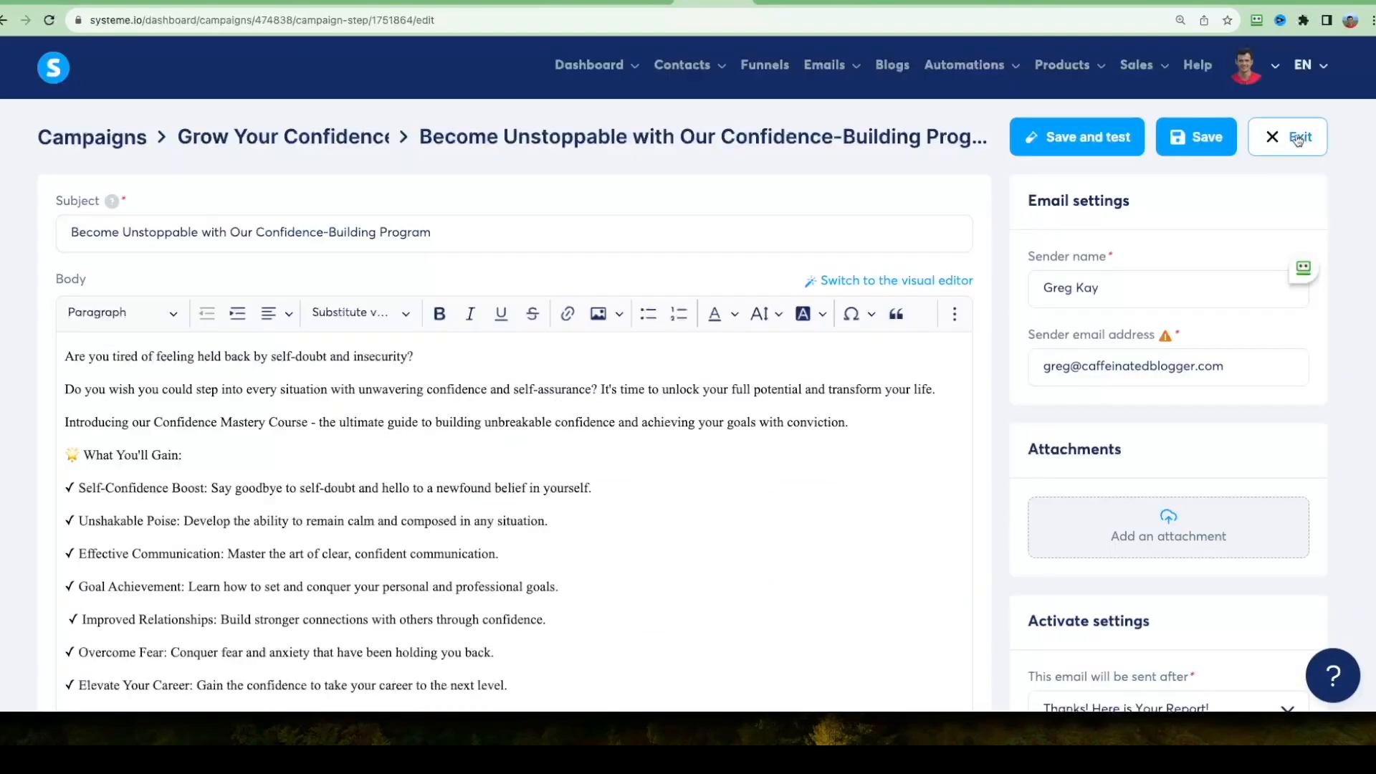
click(1286, 137)
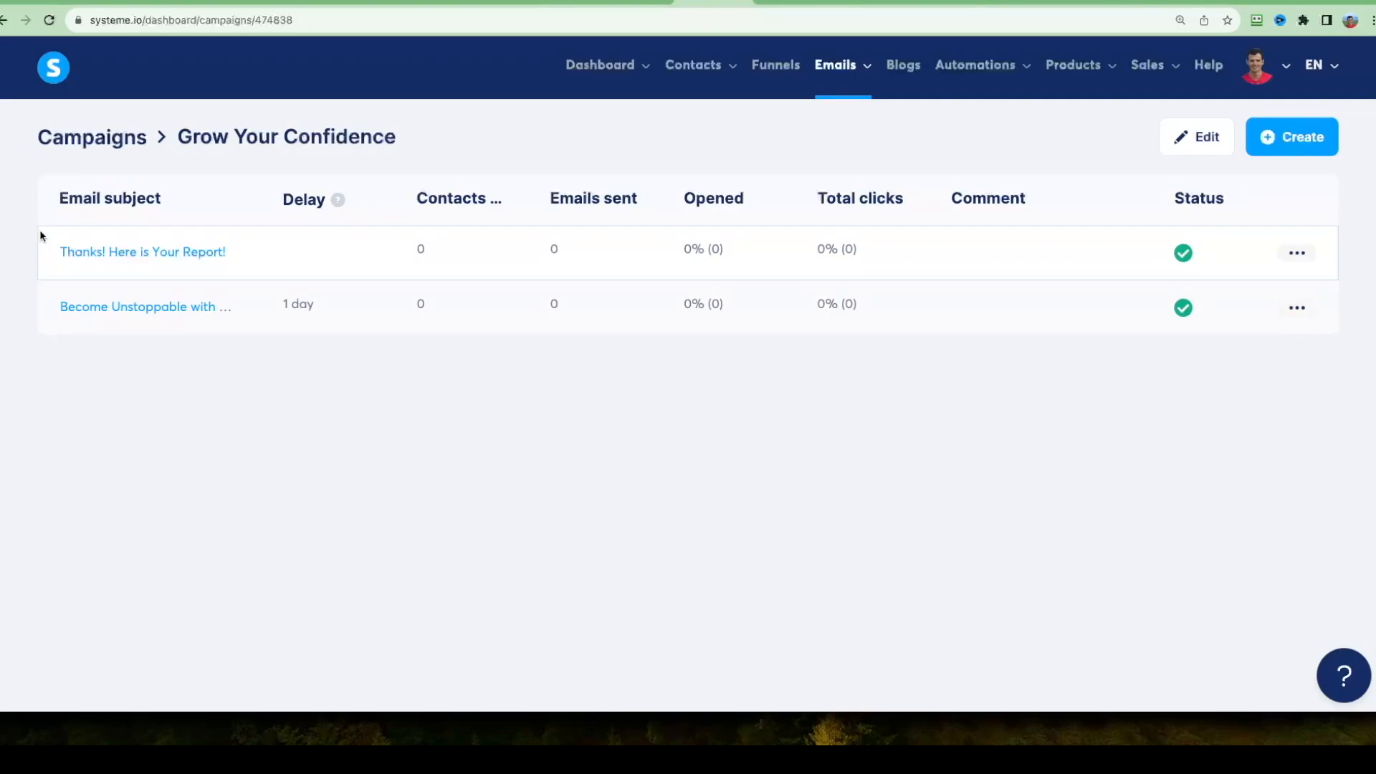